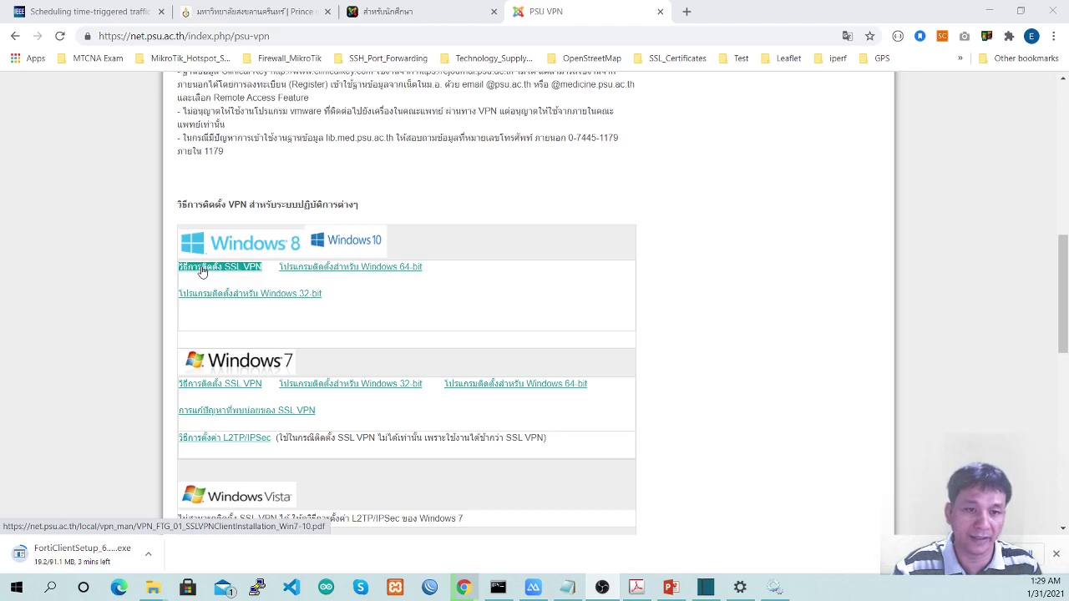
# Skim the SSL VPN installation guide PDF, then reveal the downloaded FortiClient installer and run it
pyautogui.click(201, 272)
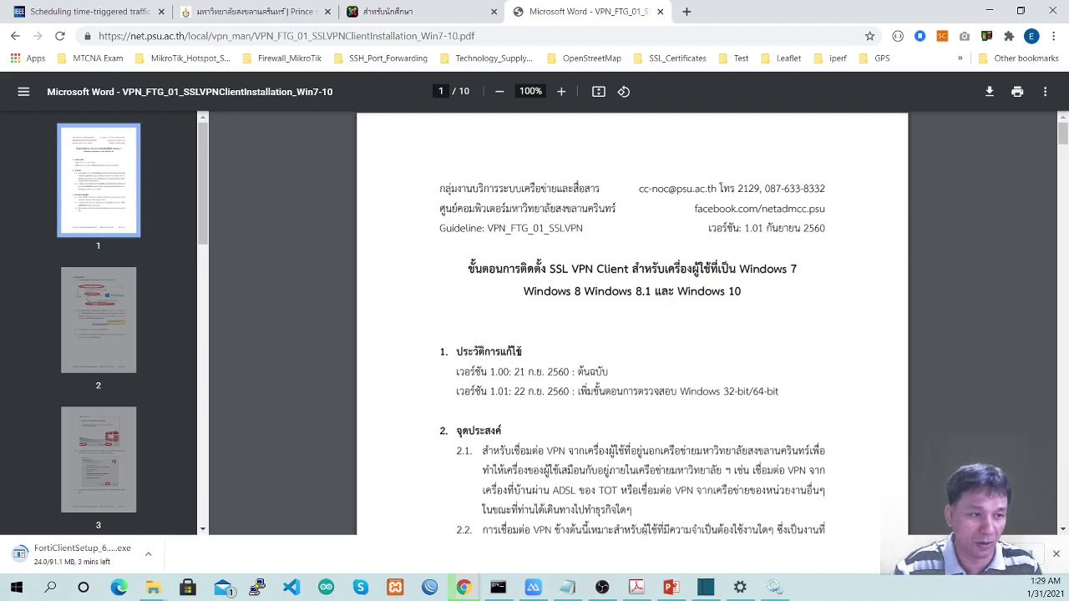
pyautogui.scroll(-20, 691, 380)
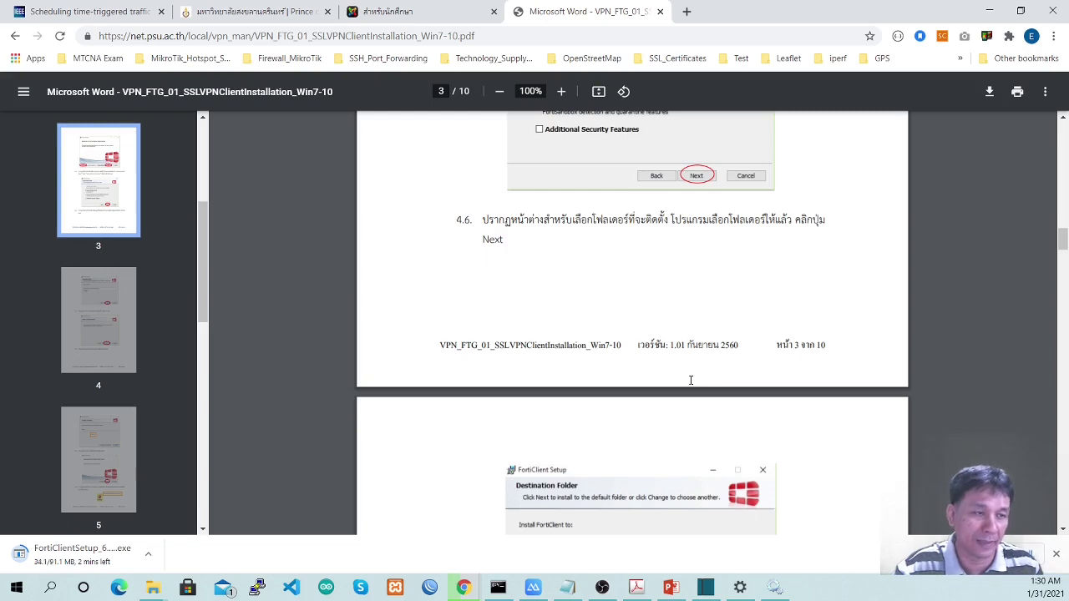
pyautogui.scroll(20, 690, 380)
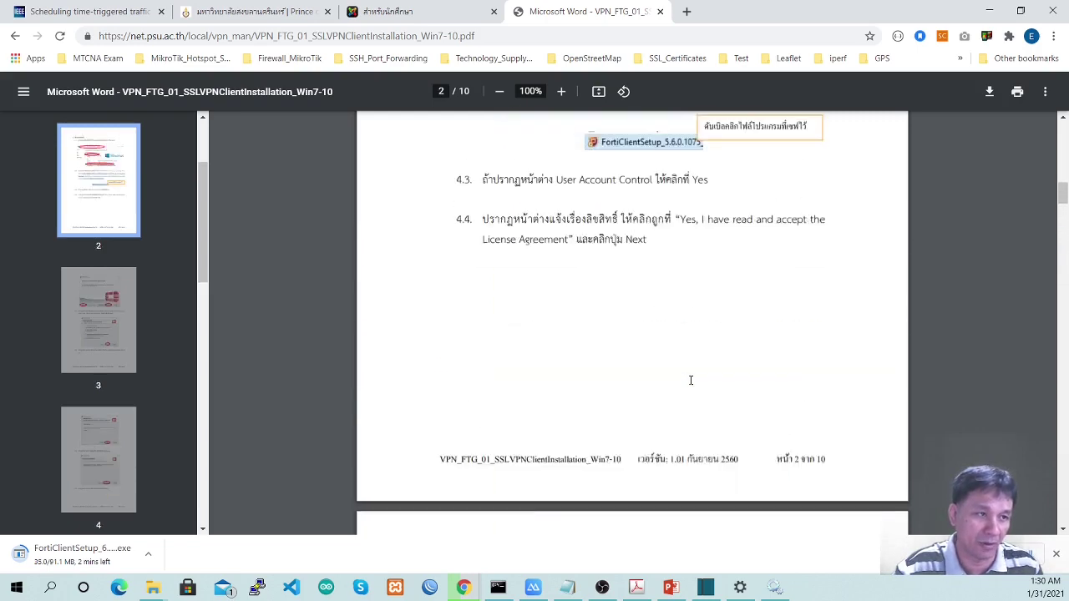
pyautogui.scroll(2, 691, 380)
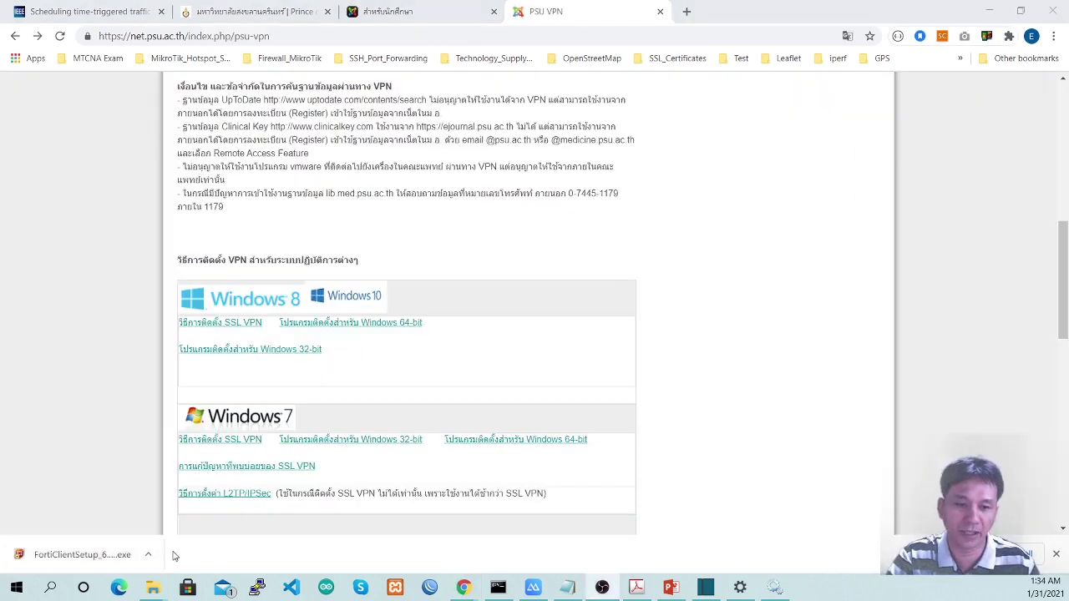
pyautogui.click(149, 554)
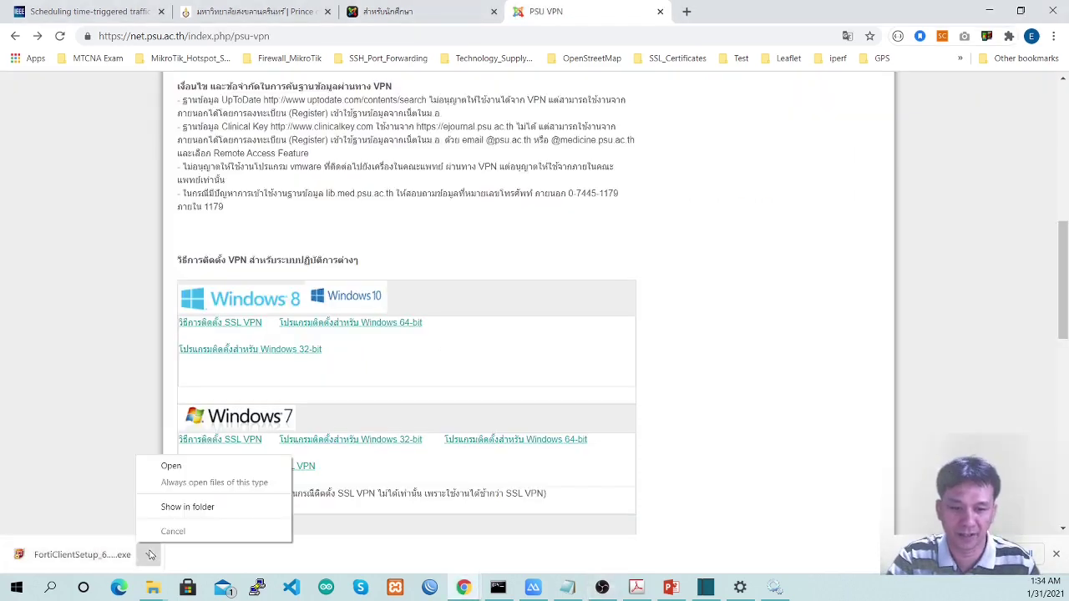
pyautogui.click(233, 508)
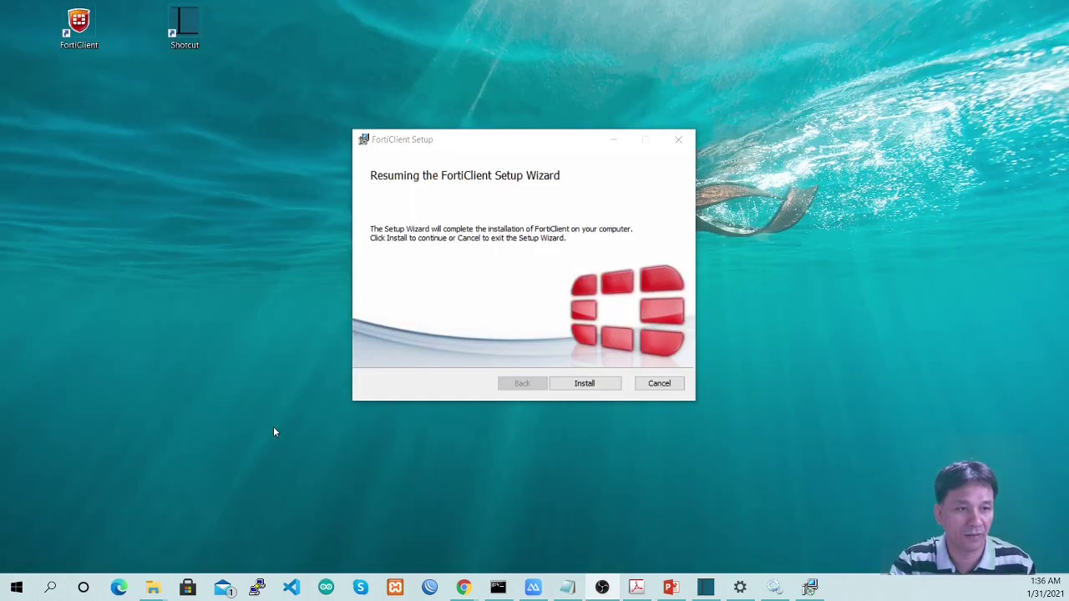
# Install FortiClient through the setup wizard and close it with Finish
pyautogui.click(599, 390)
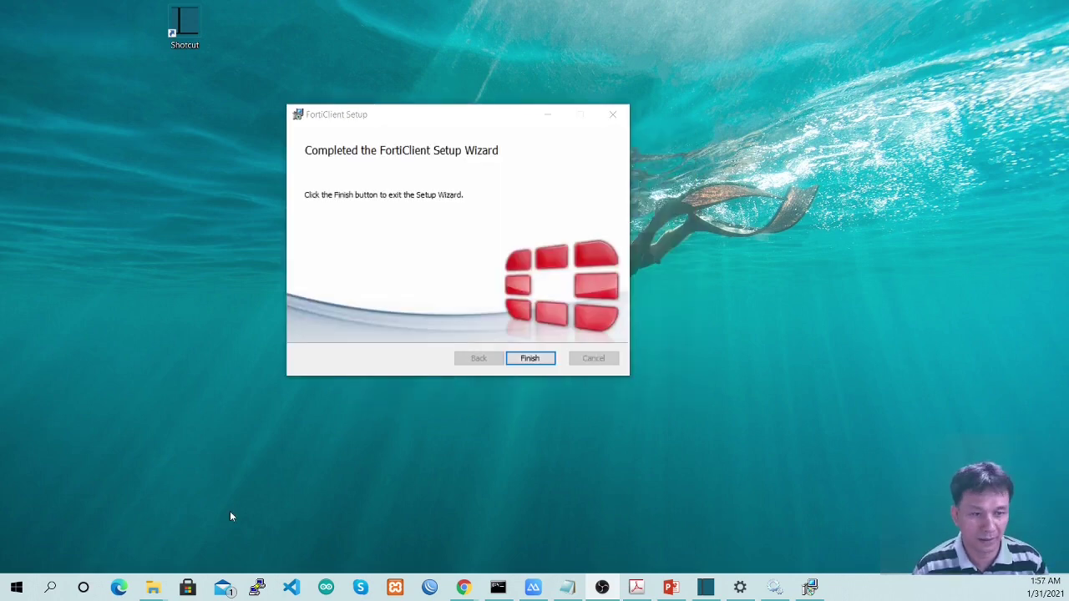
pyautogui.click(531, 358)
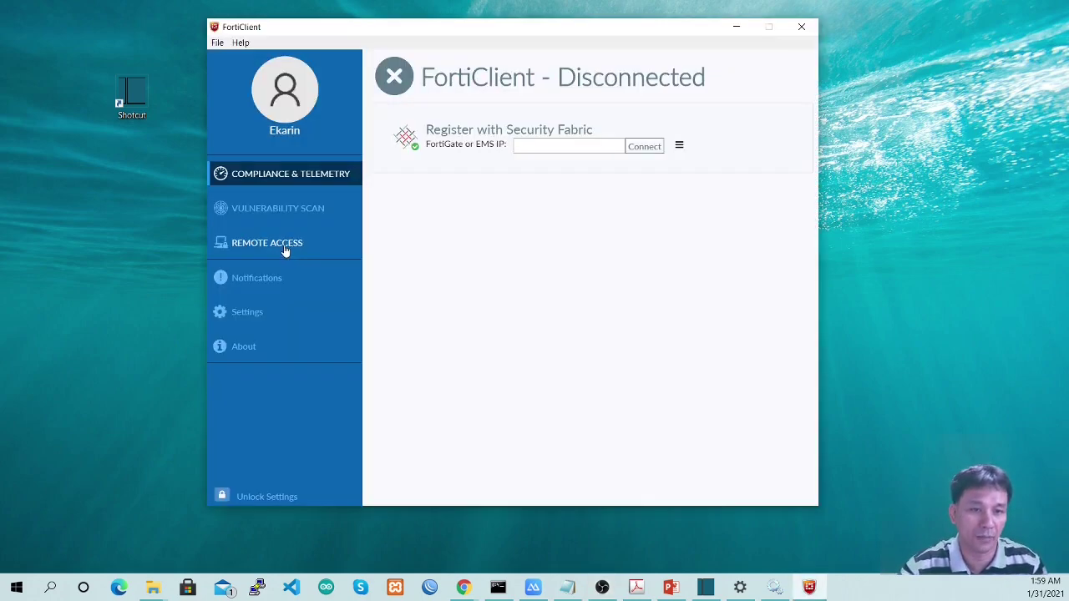
# Under Remote Access, select the PSU SSL VPN connection and delete it, confirming with Yes
pyautogui.click(285, 250)
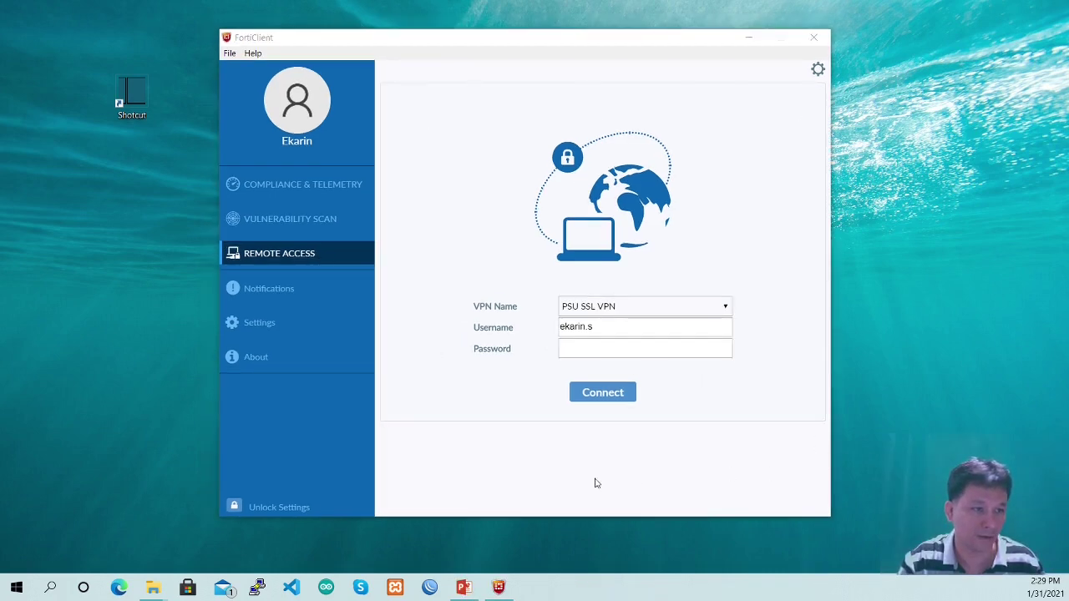
pyautogui.click(625, 306)
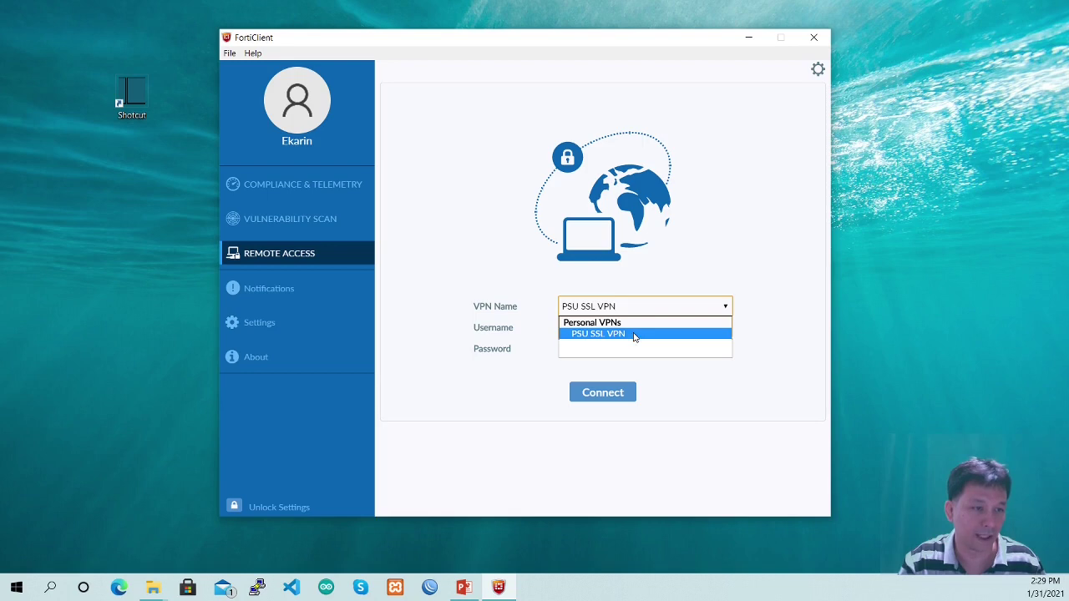
pyautogui.click(634, 334)
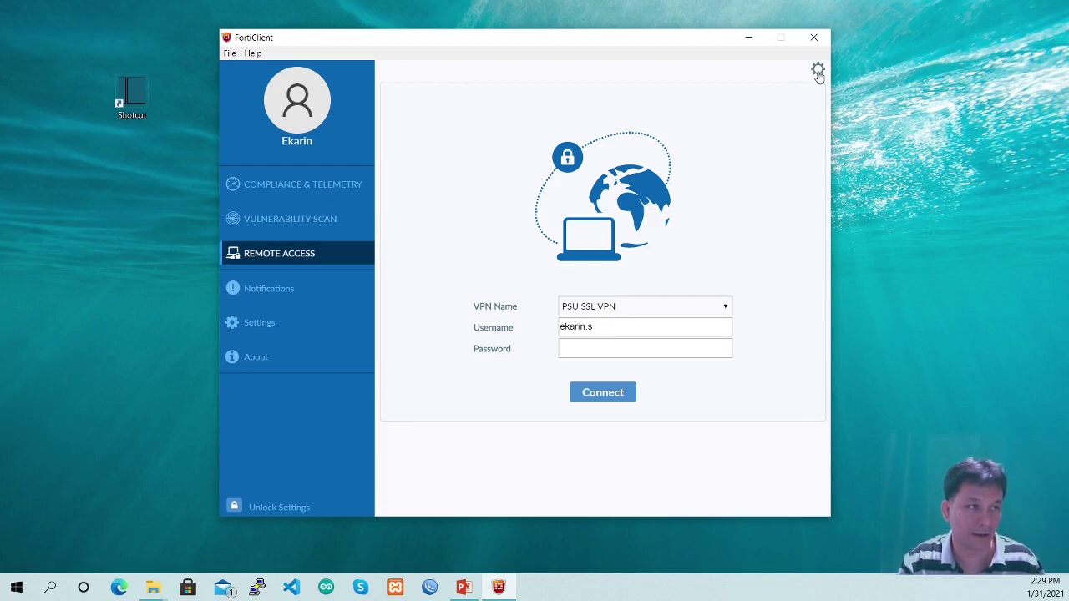
pyautogui.click(819, 71)
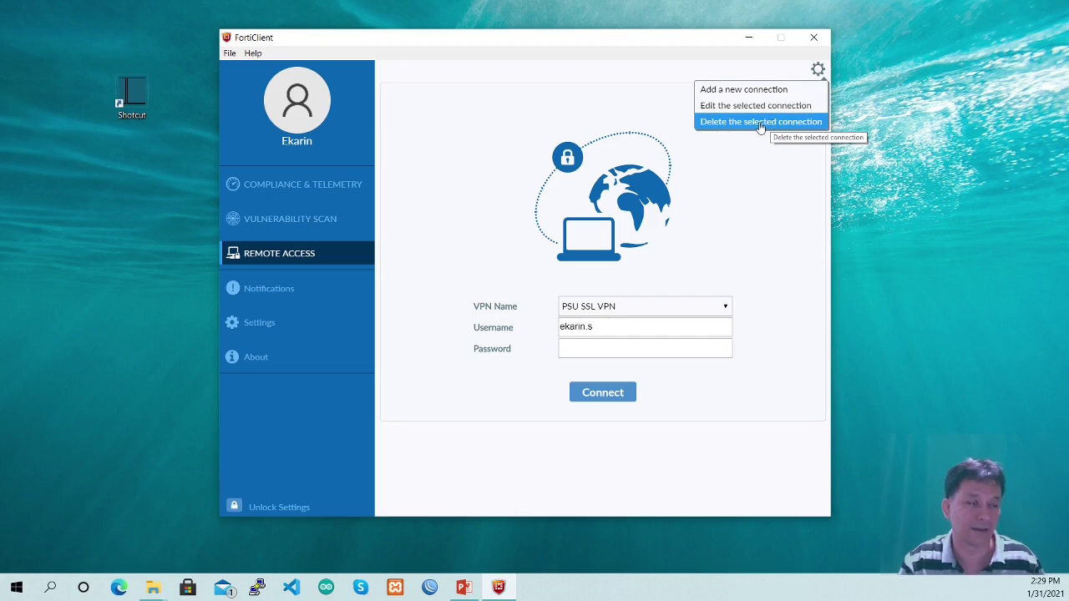
pyautogui.click(760, 122)
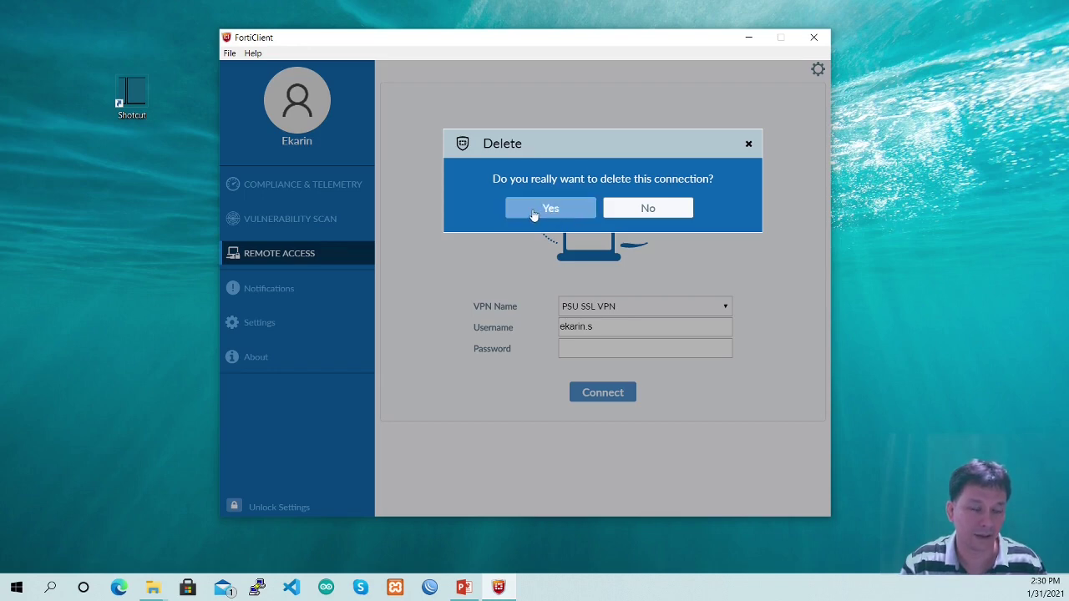
pyautogui.click(514, 212)
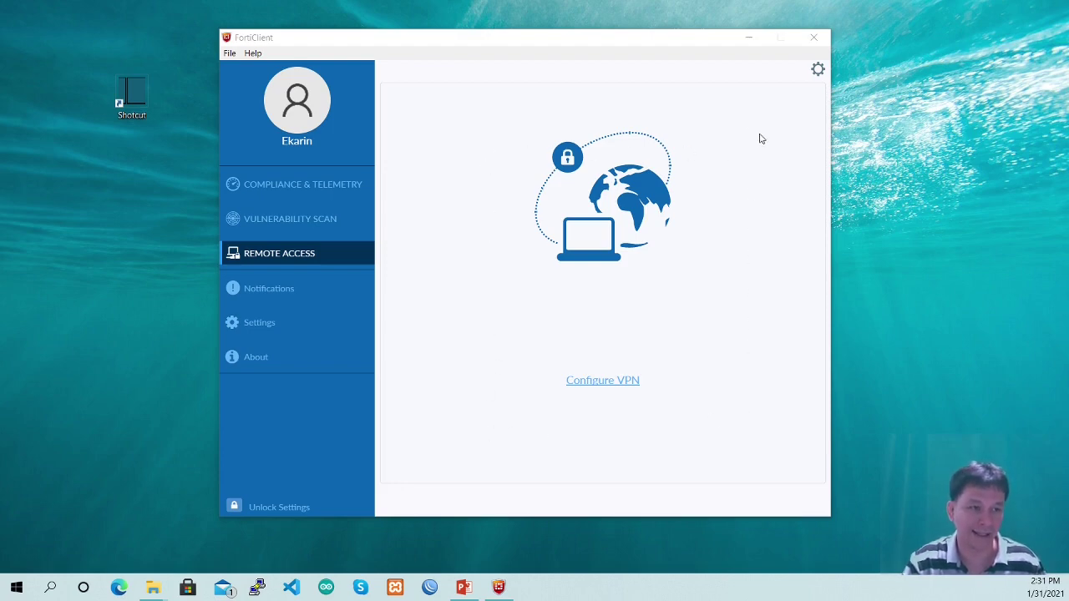
# Start a new SSL-VPN connection named 'PSU SSL VPN'
pyautogui.click(606, 382)
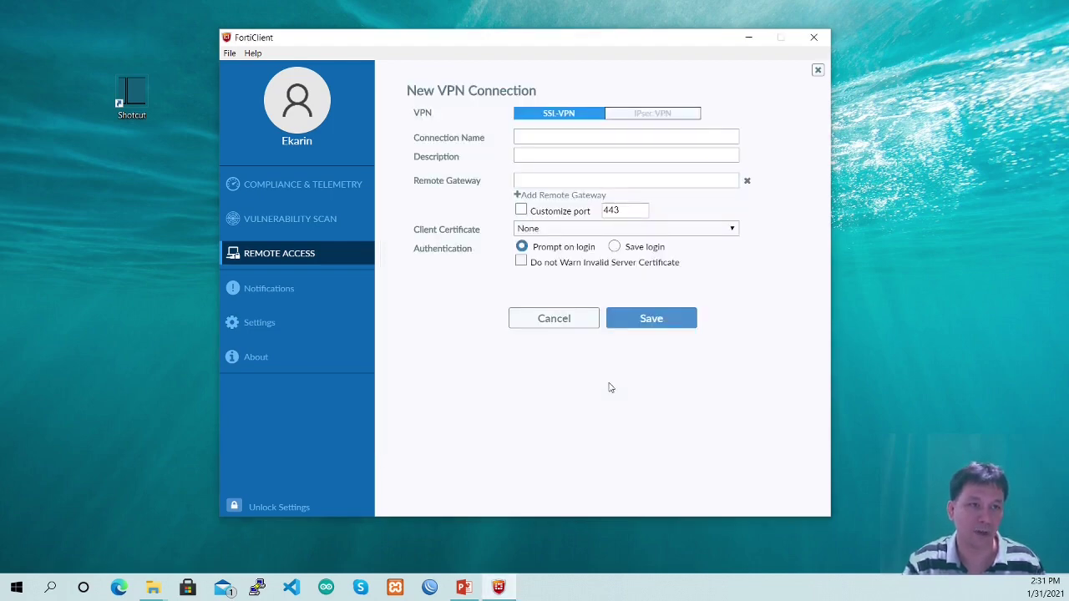
pyautogui.click(635, 117)
pyautogui.click(635, 119)
pyautogui.click(654, 117)
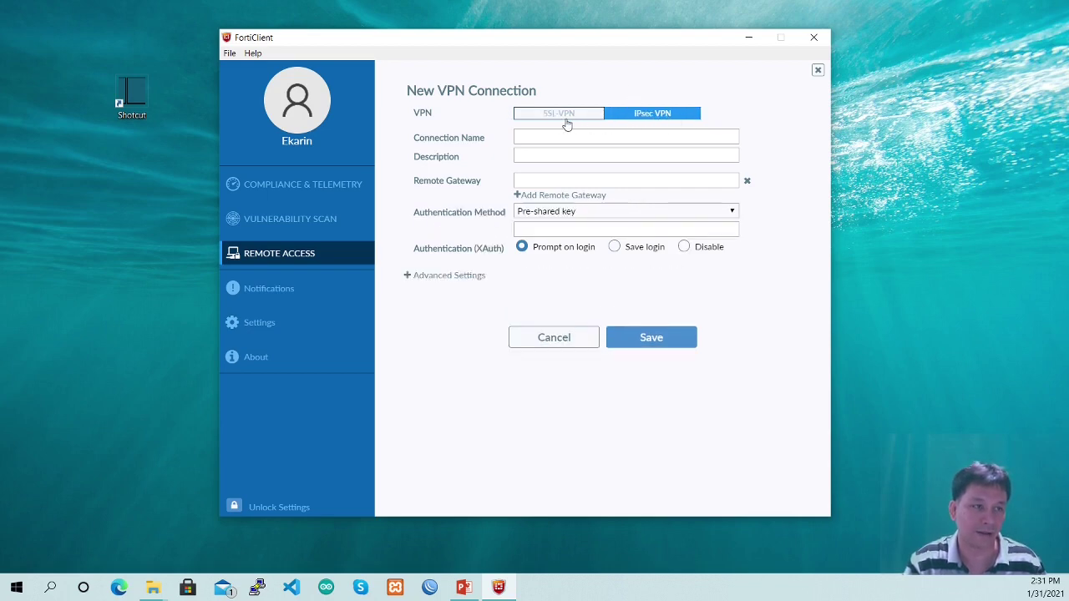
pyautogui.click(561, 119)
pyautogui.click(567, 141)
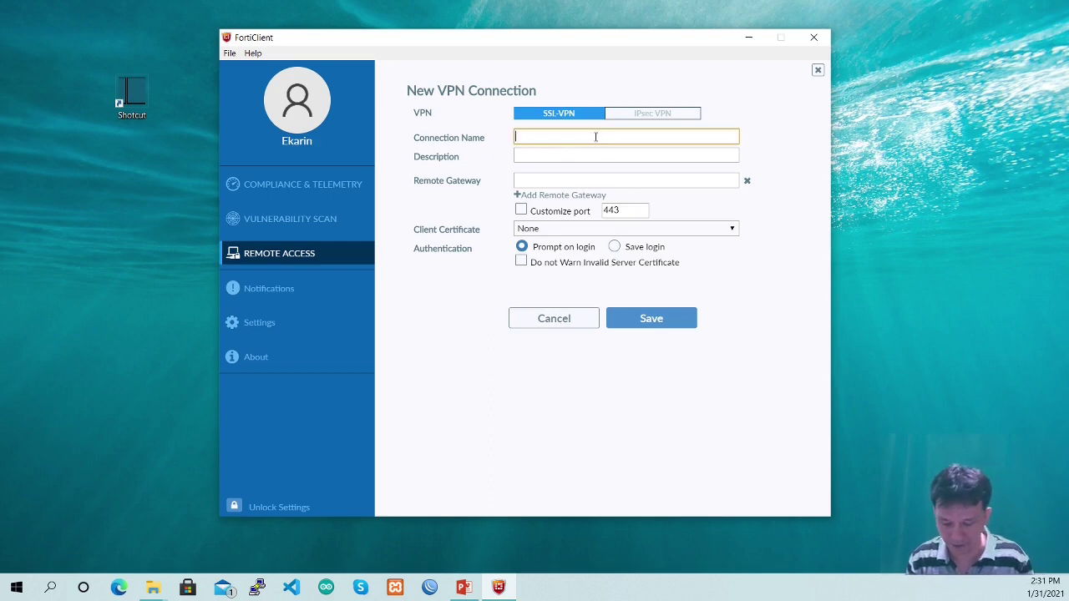
pyautogui.write('PSU S')
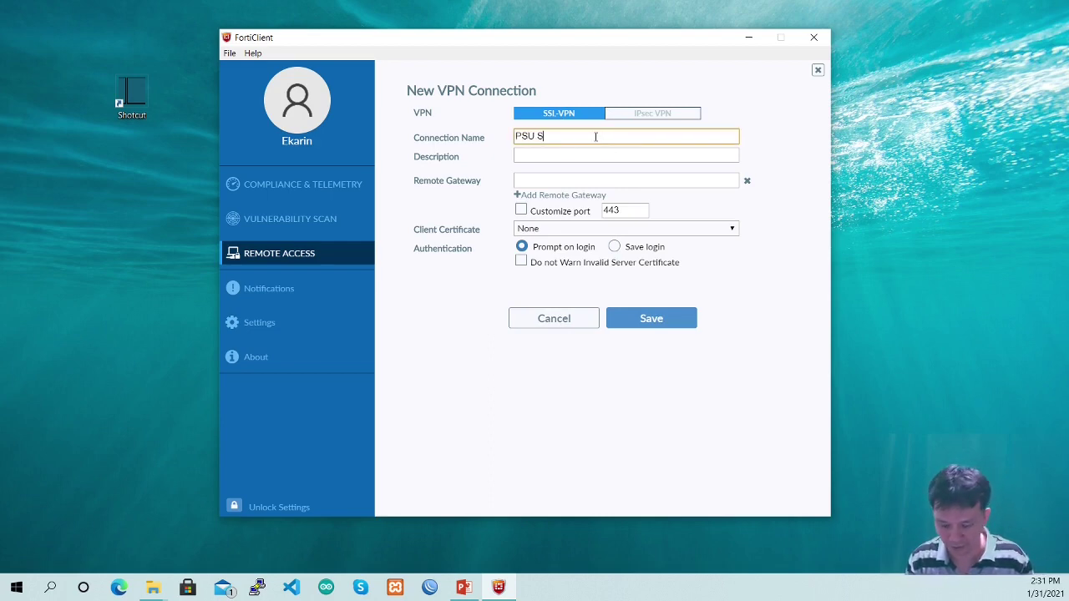
pyautogui.write('SL VPN')
# Set gateway vpn2.psu.ac.th, enable Save login with the account username, and save the connection
pyautogui.click(600, 180)
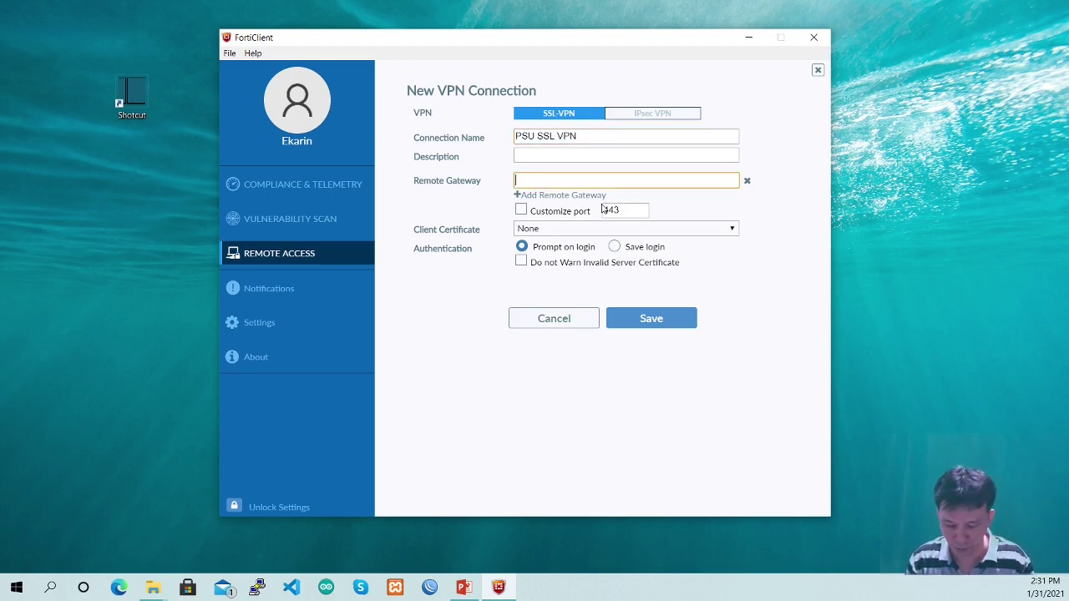
pyautogui.write('vpn')
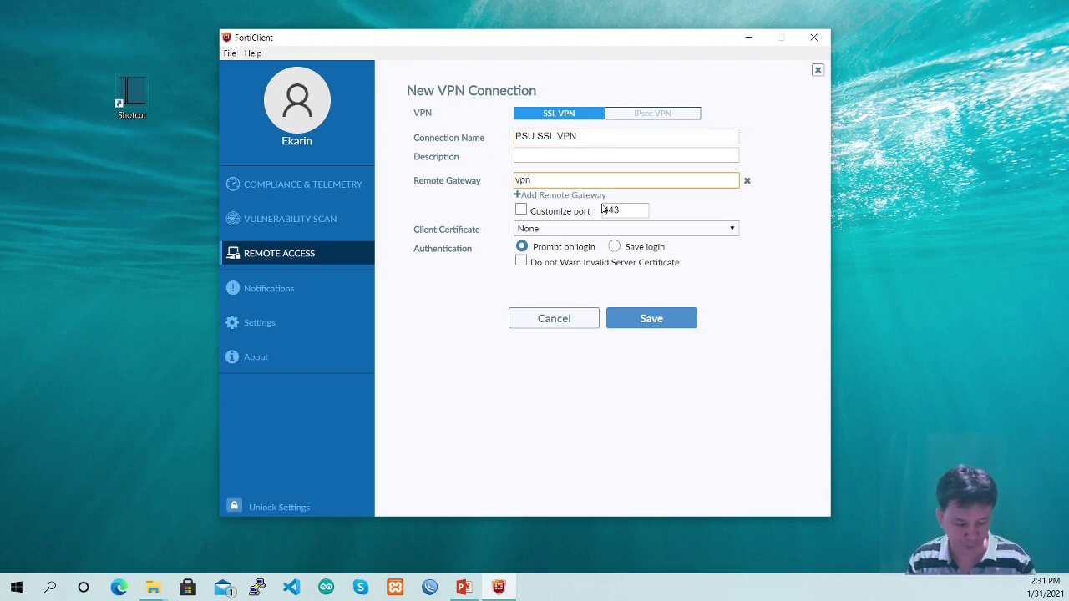
pyautogui.write('s2.psu')
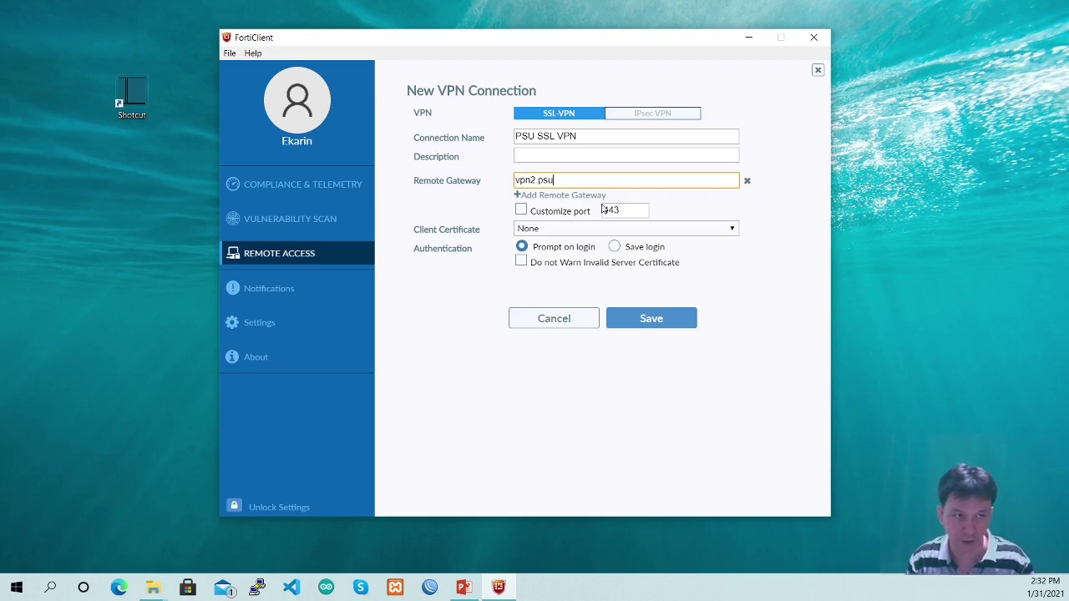
pyautogui.write('.ac.th')
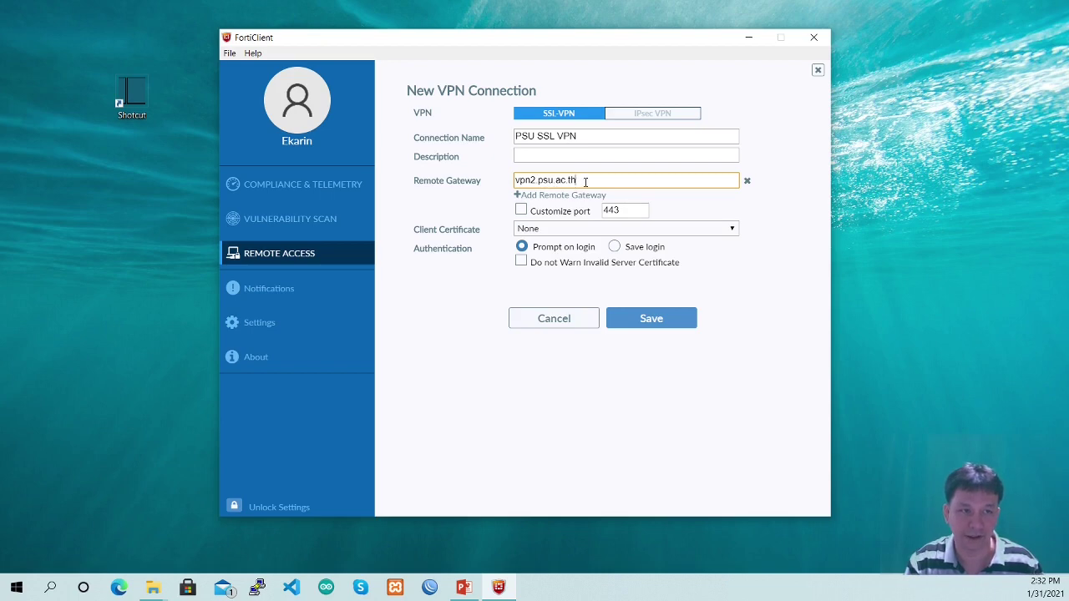
pyautogui.click(644, 250)
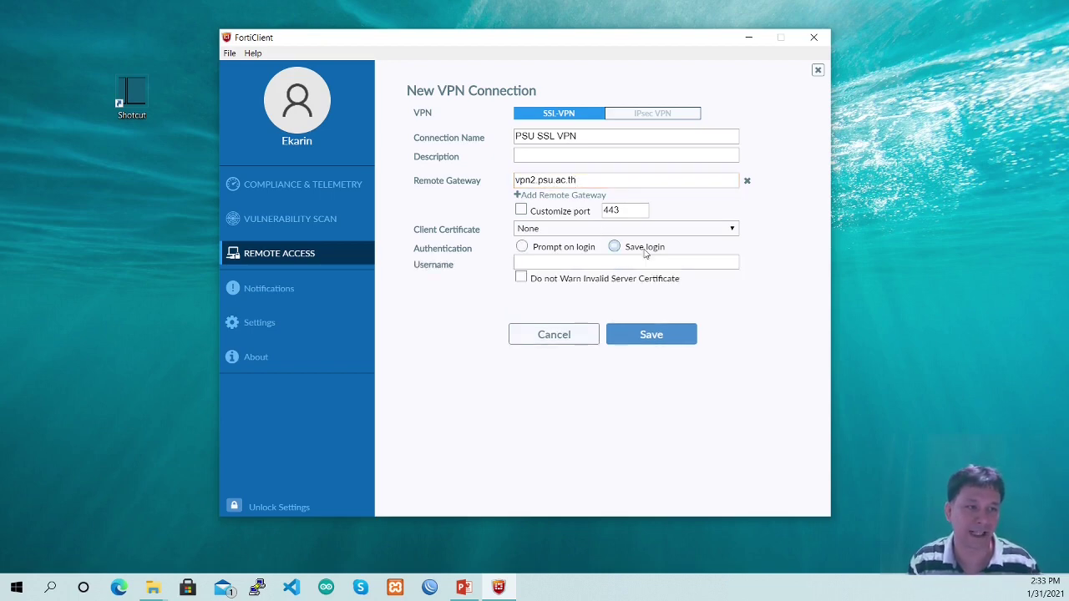
pyautogui.click(633, 263)
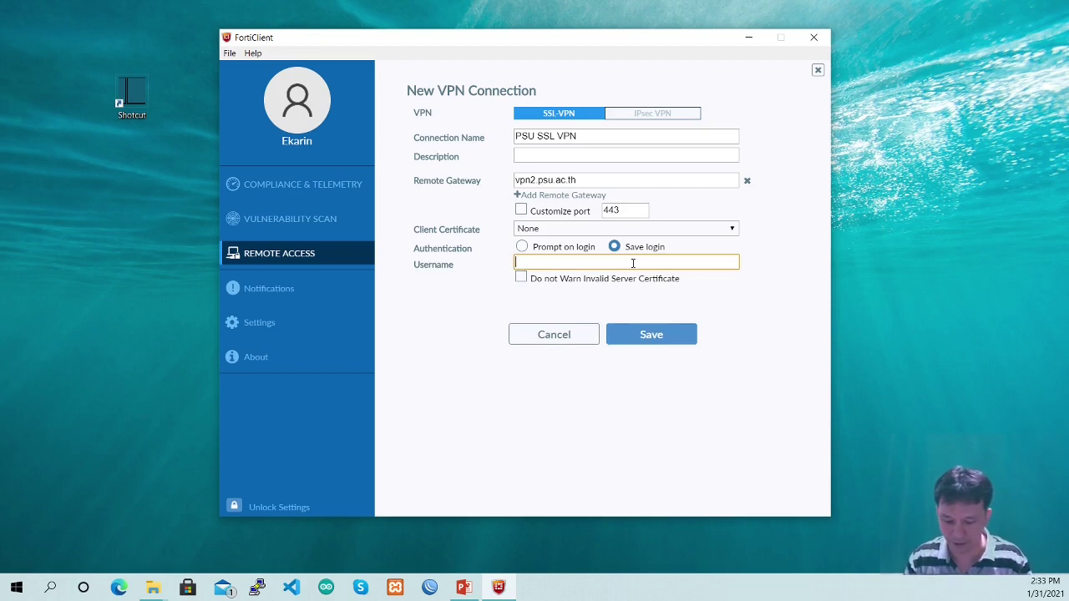
pyautogui.write('ekain.')
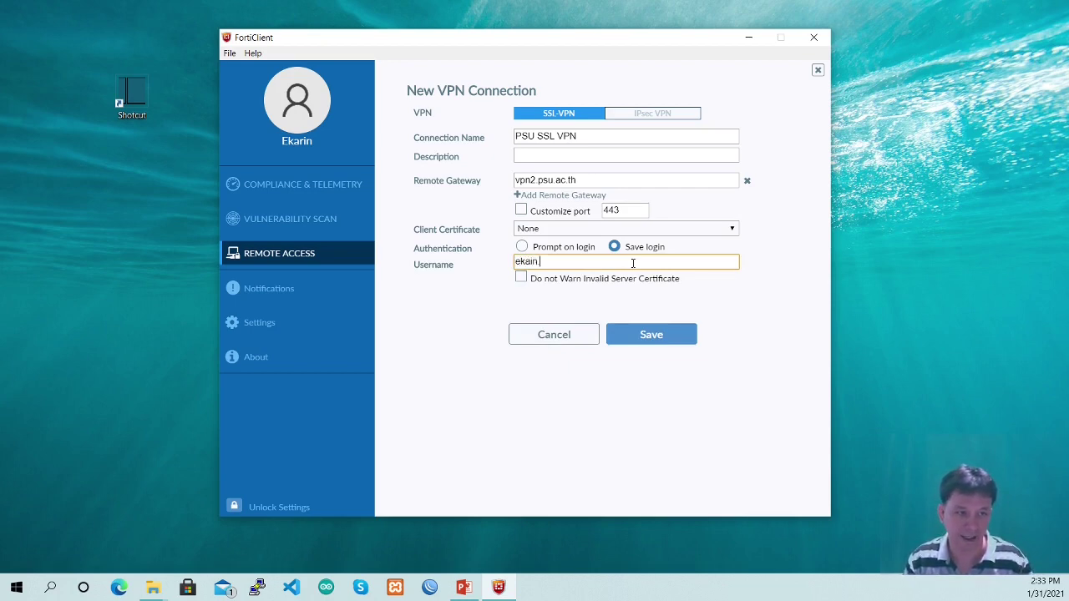
pyautogui.write('s')
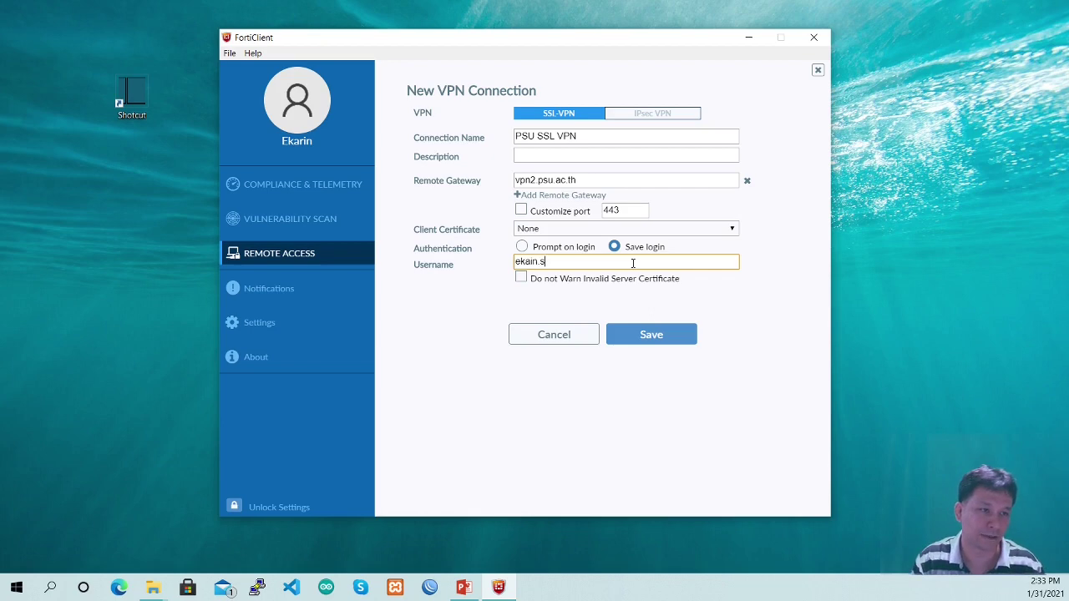
pyautogui.click(669, 343)
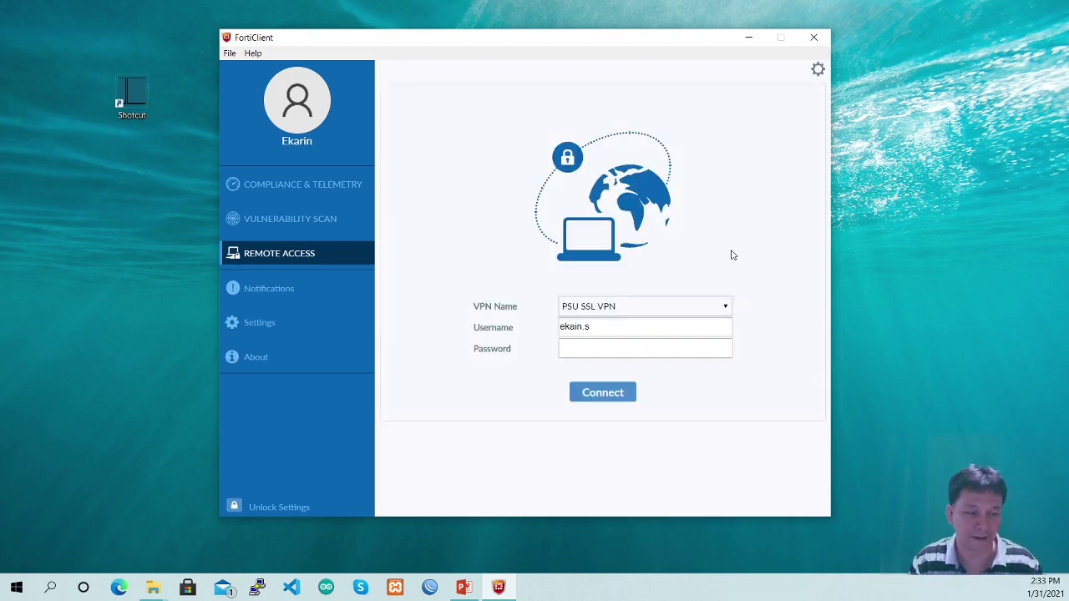
# Try connecting to PSU SSL VPN with the account password, then open the connection menu after it fails
pyautogui.click(659, 311)
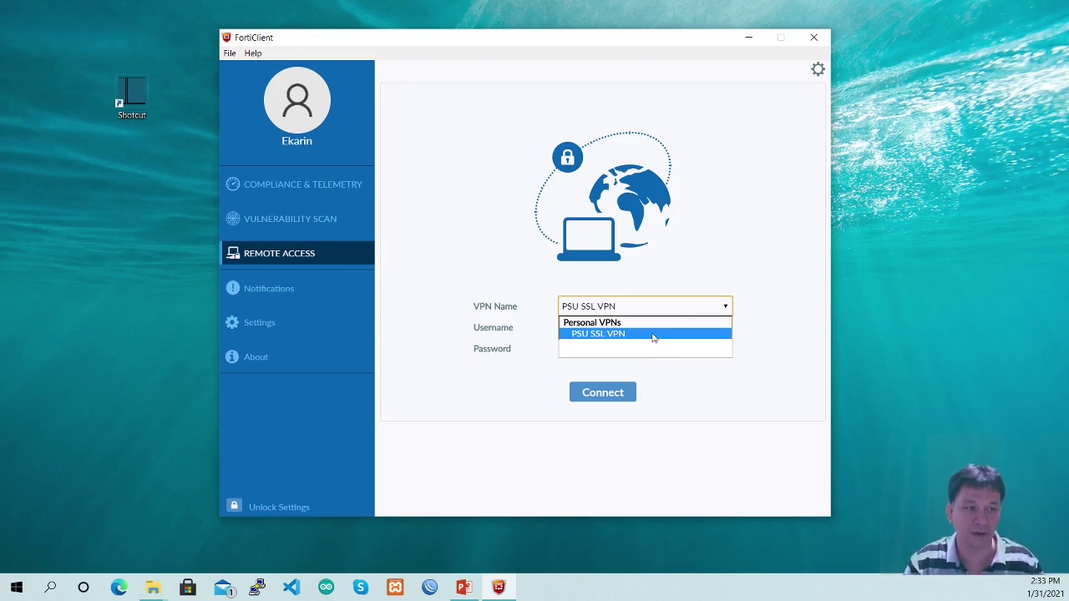
pyautogui.click(654, 334)
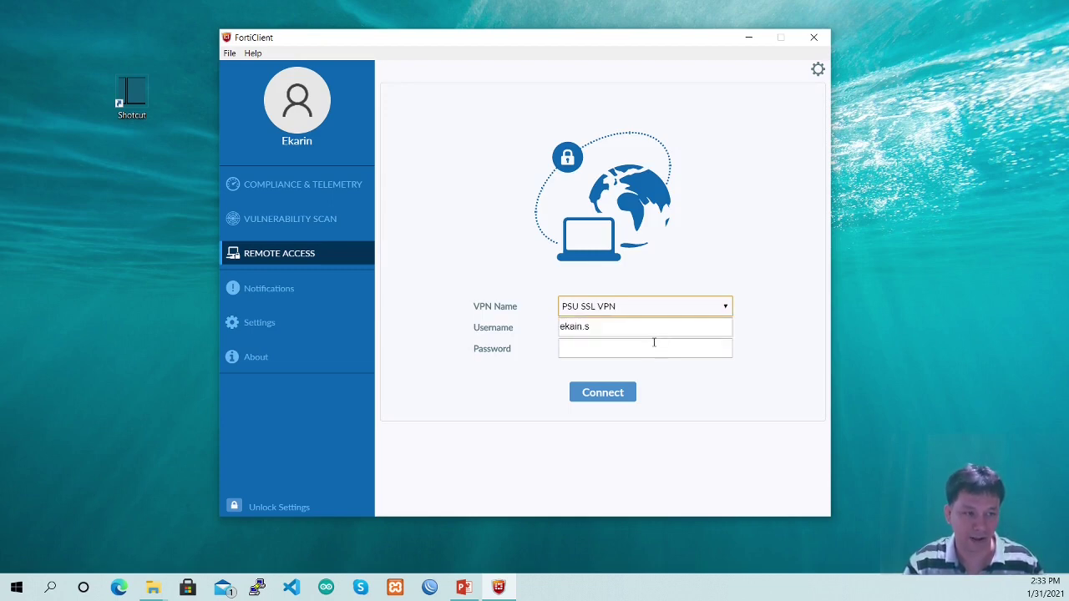
pyautogui.click(655, 348)
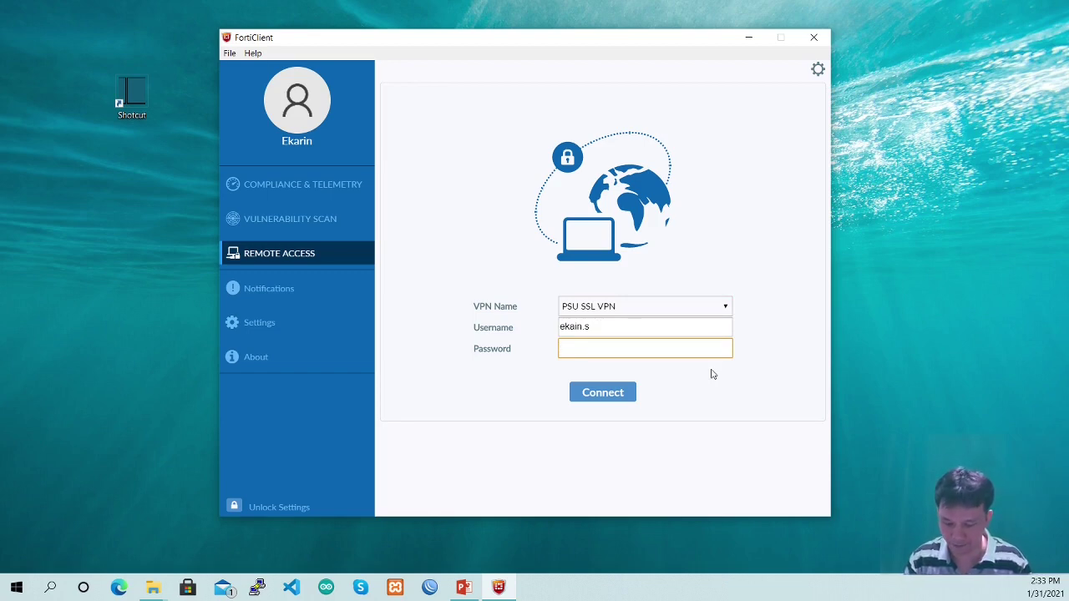
pyautogui.write('•')
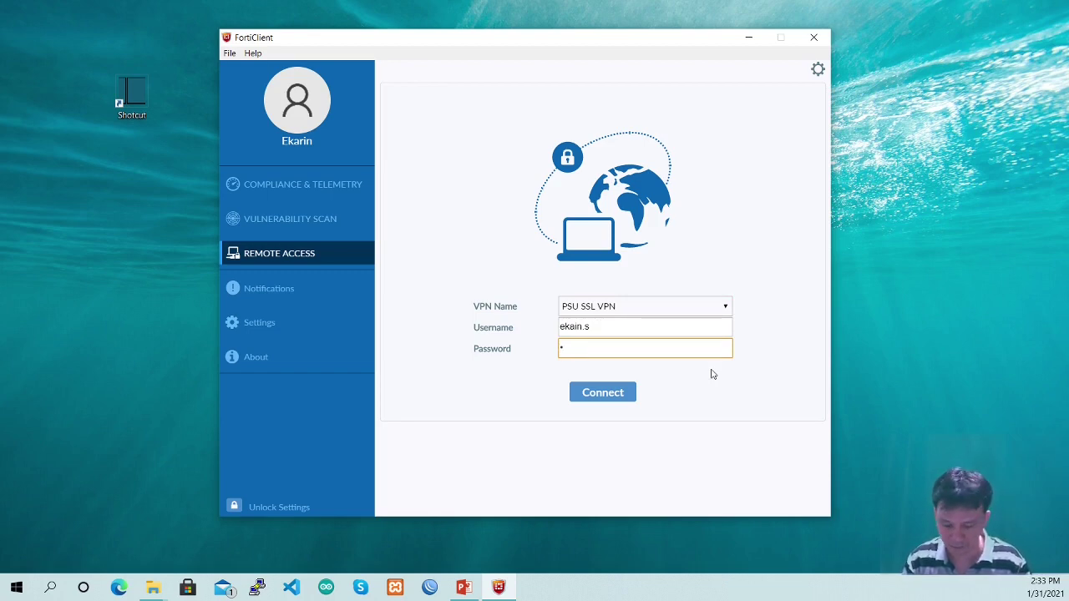
pyautogui.write('••••••••')
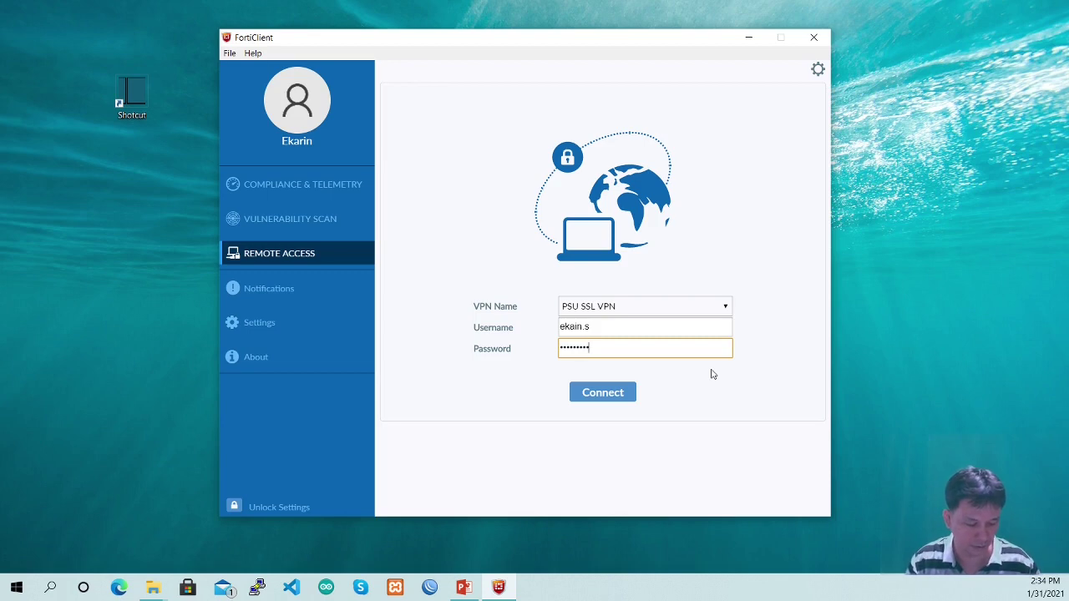
pyautogui.write('•••')
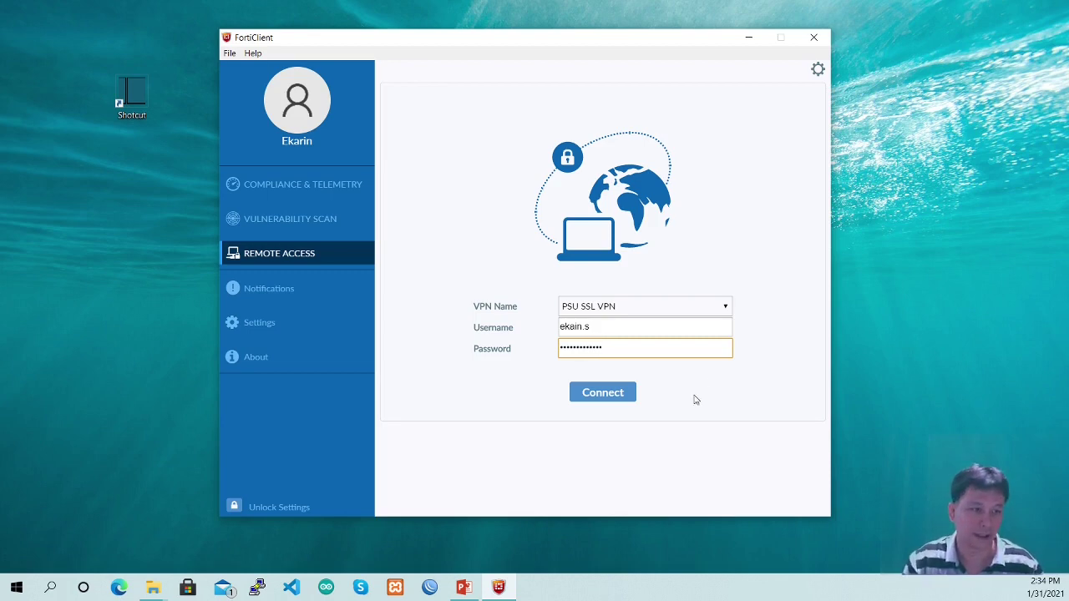
pyautogui.click(620, 400)
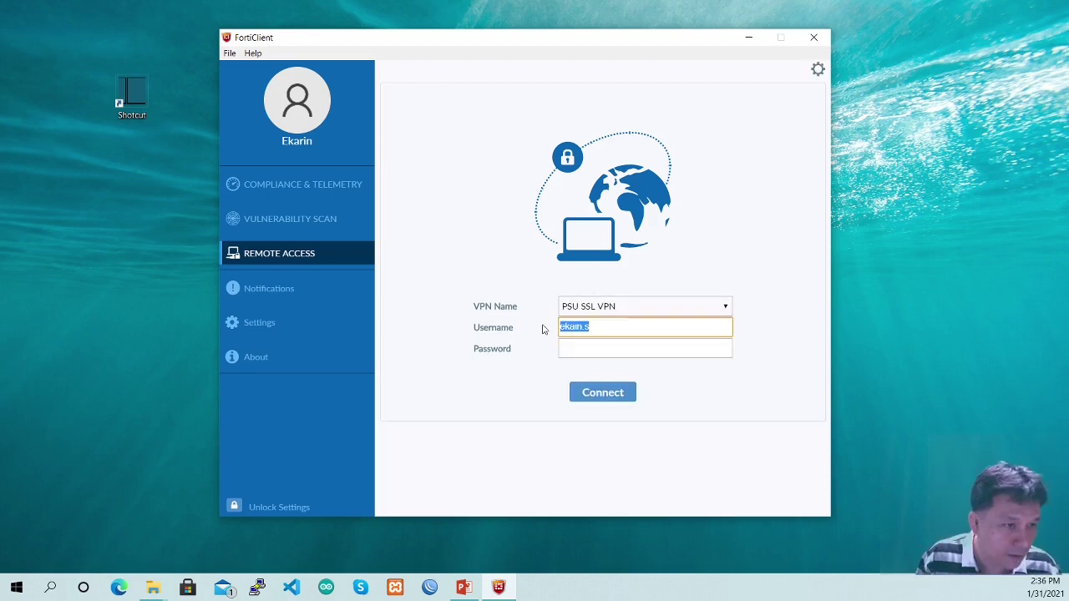
pyautogui.click(573, 327)
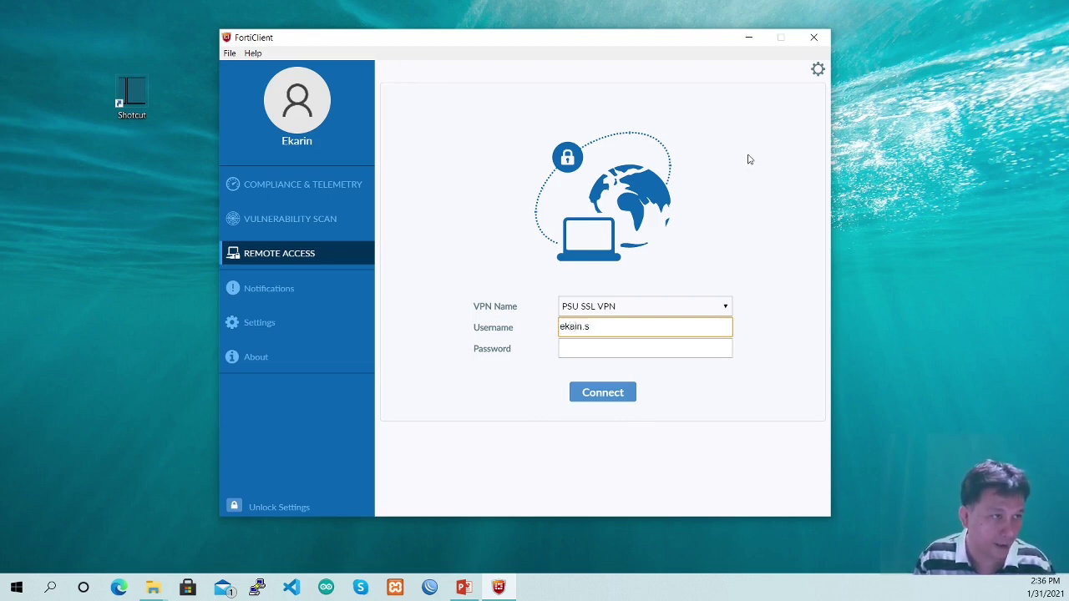
pyautogui.click(818, 72)
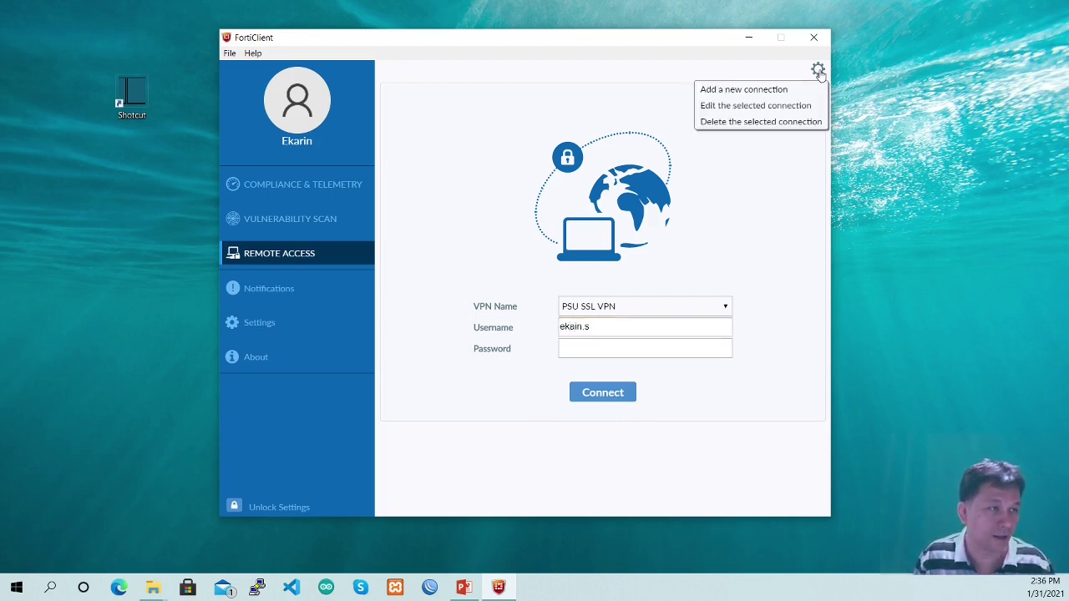
# Edit the PSU SSL VPN connection to insert the missing 'r' in the username, and save
pyautogui.click(783, 111)
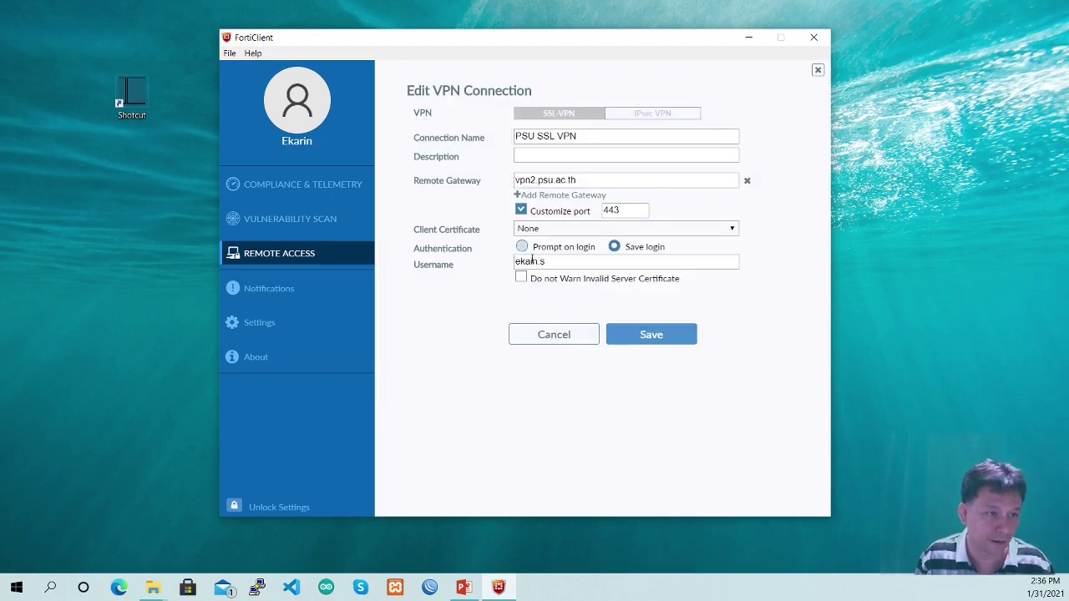
pyautogui.click(578, 261)
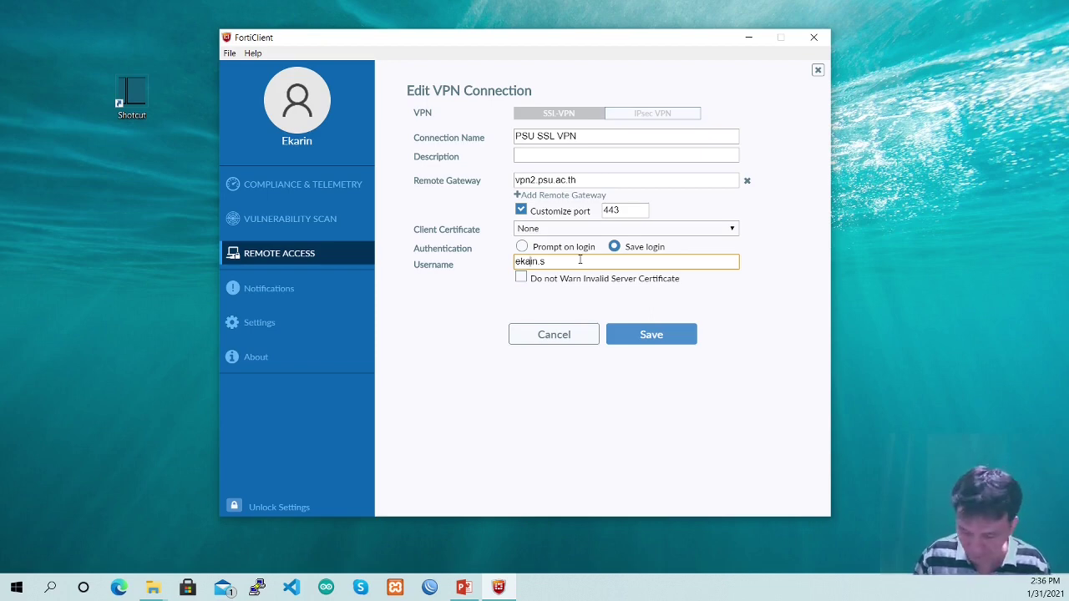
pyautogui.write('r')
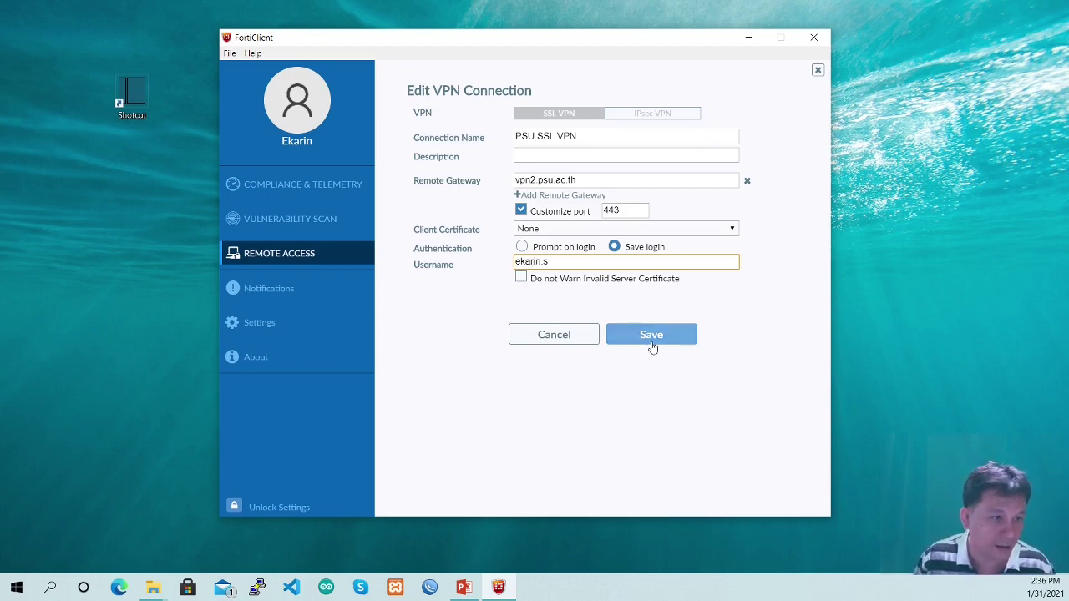
pyautogui.click(668, 336)
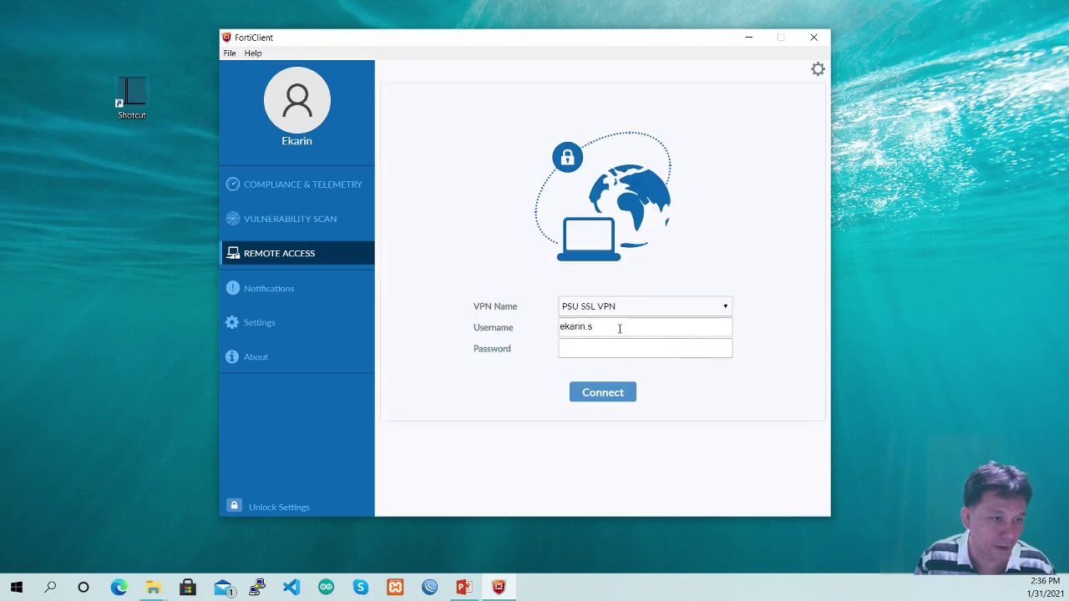
# Paste the account password under the corrected username and connect to PSU SSL VPN
pyautogui.moveTo(618, 329); pyautogui.dragTo(537, 334)
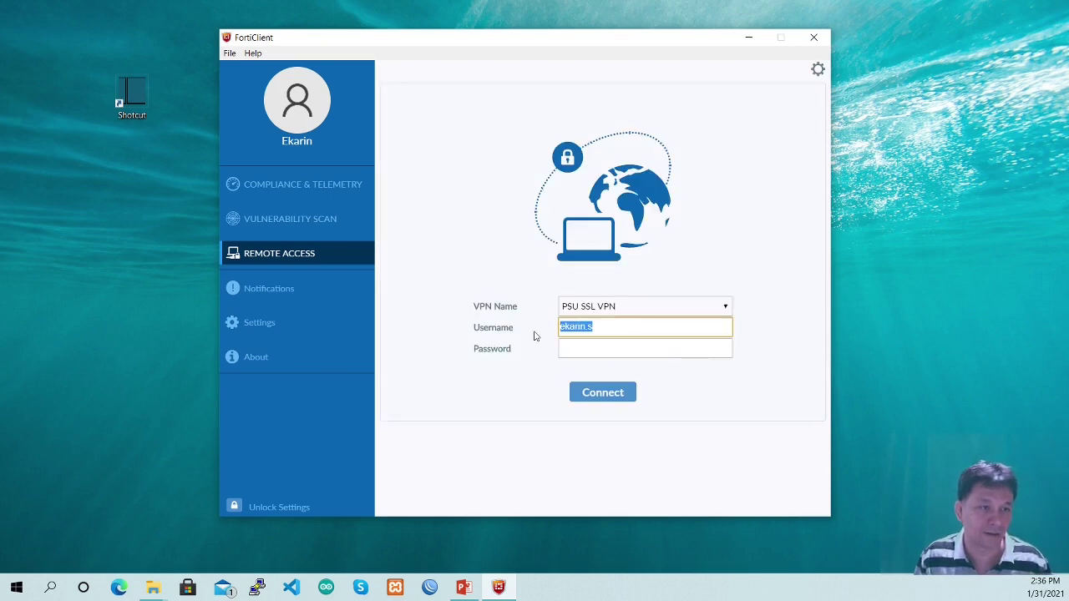
pyautogui.press('Tab')
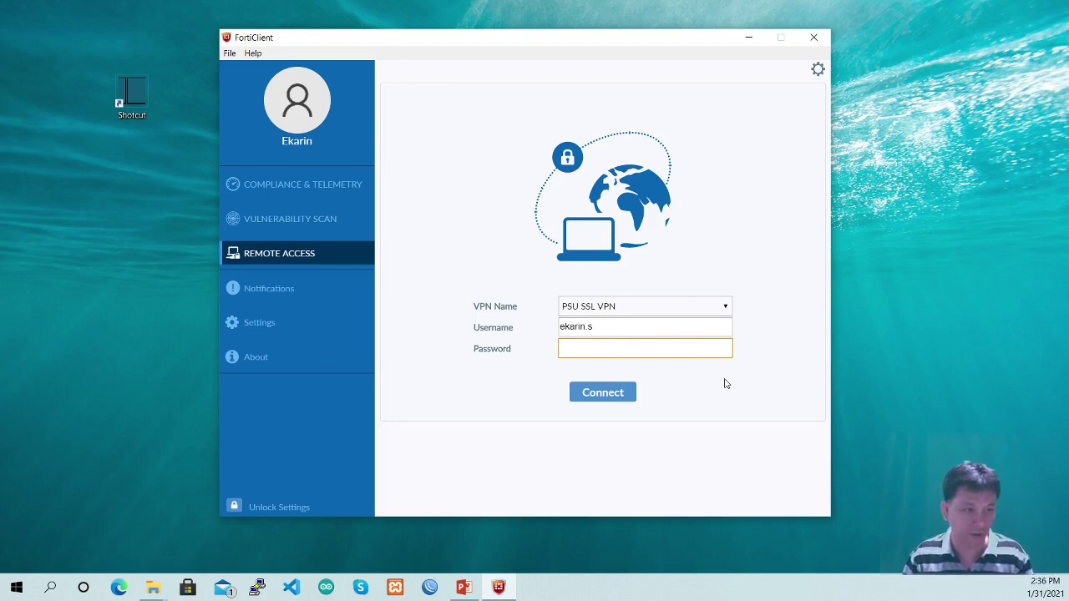
pyautogui.hotkey('ctrl', 'v')
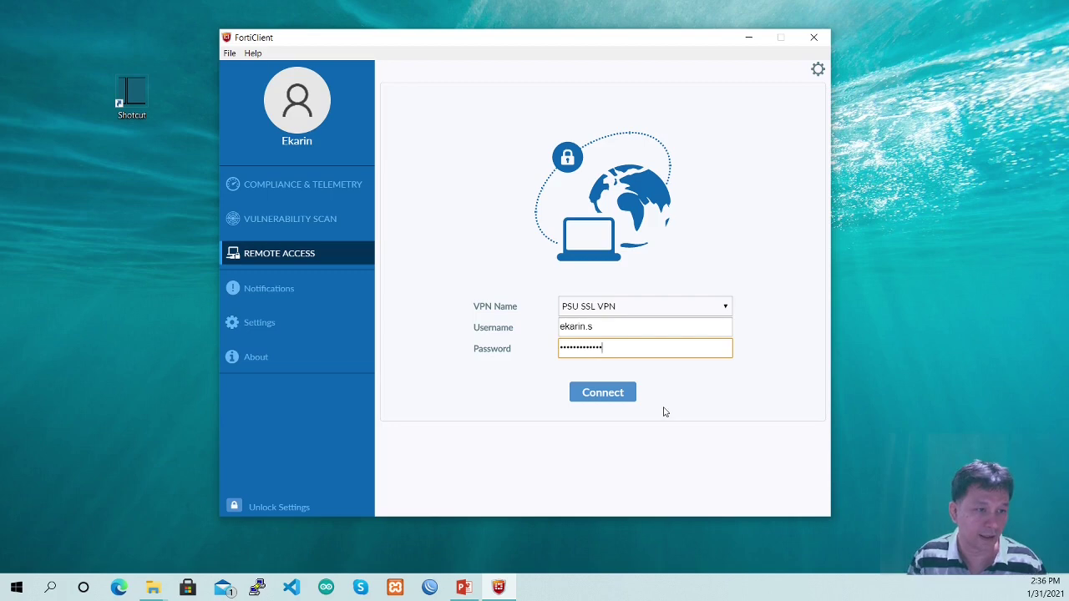
pyautogui.click(616, 396)
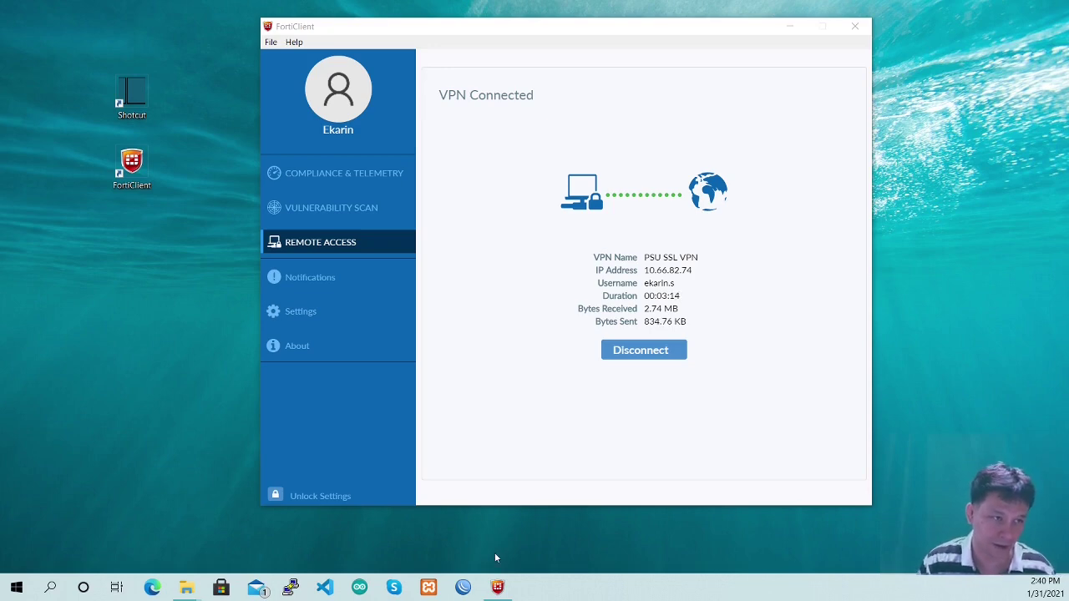
# Highlight the assigned IP address and connected username, then disconnect from PSU SSL VPN
pyautogui.moveTo(656, 270); pyautogui.dragTo(693, 270)
pyautogui.click(688, 304)
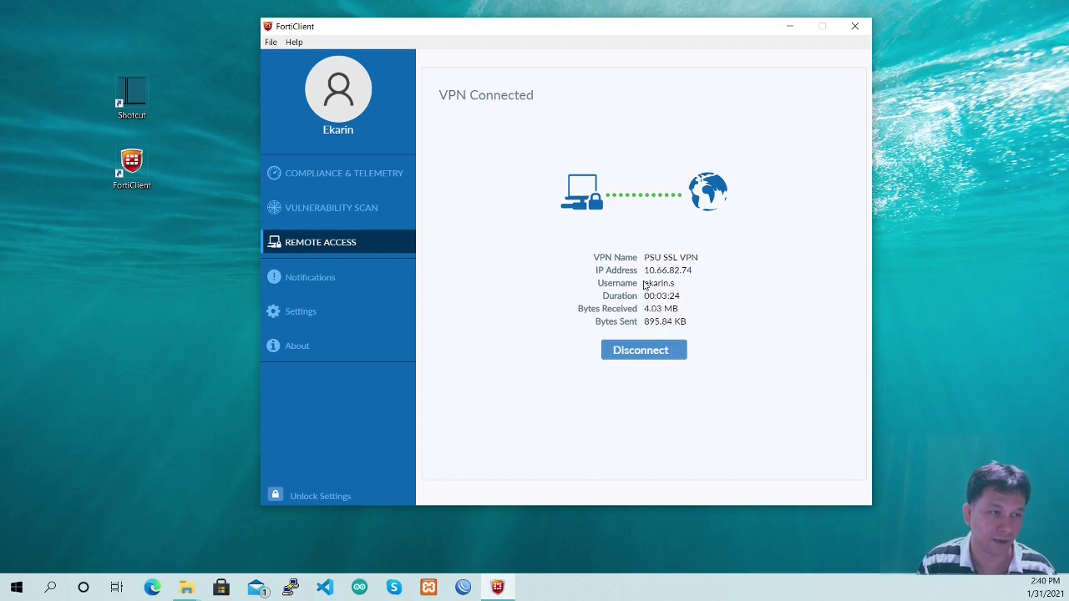
pyautogui.moveTo(645, 284); pyautogui.dragTo(677, 289)
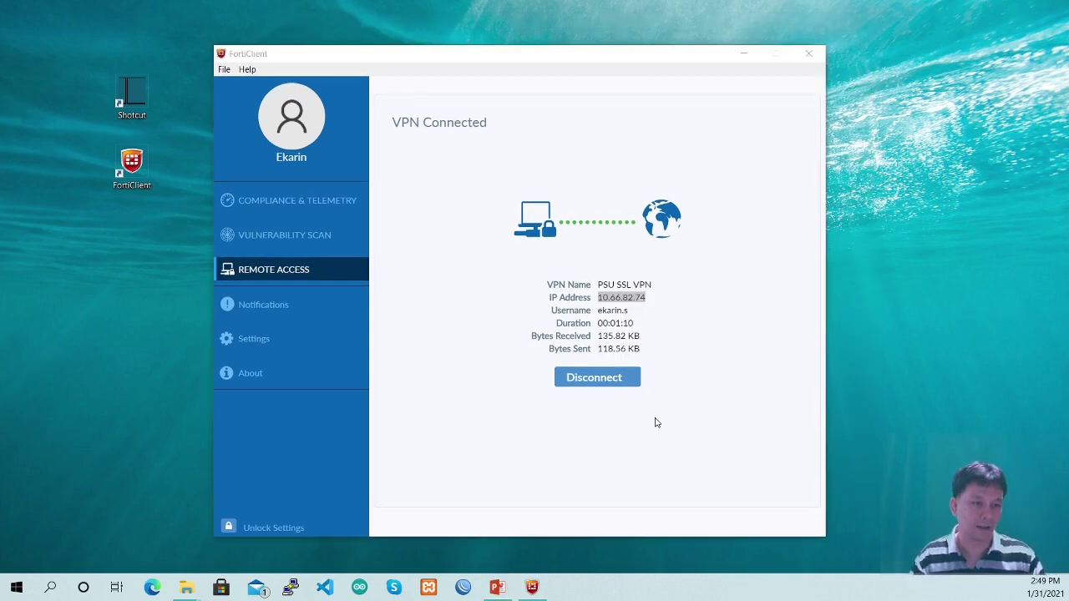
pyautogui.click(614, 384)
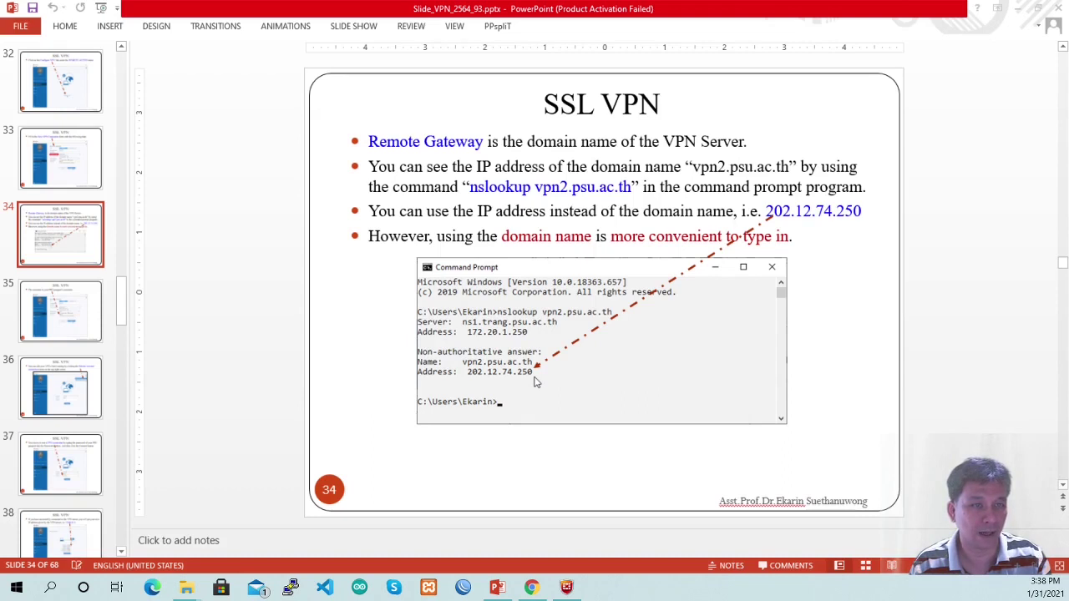
# On slide 34, highlight 'Remote Gateway' and the phrase about the domain name's IP address
pyautogui.moveTo(369, 142); pyautogui.dragTo(484, 143)
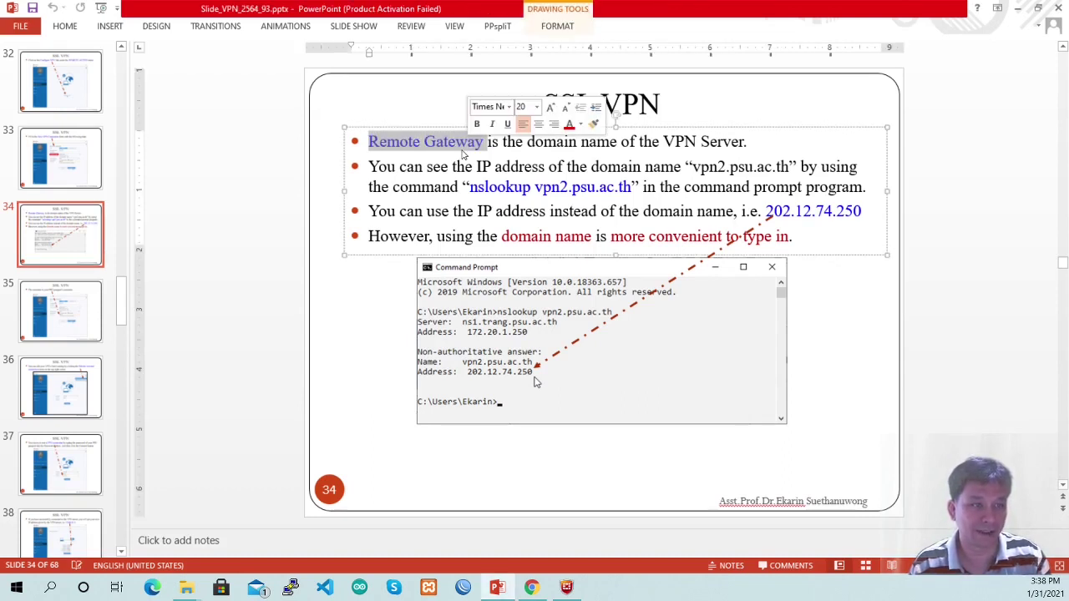
pyautogui.press('Escape')
pyautogui.press('Escape')
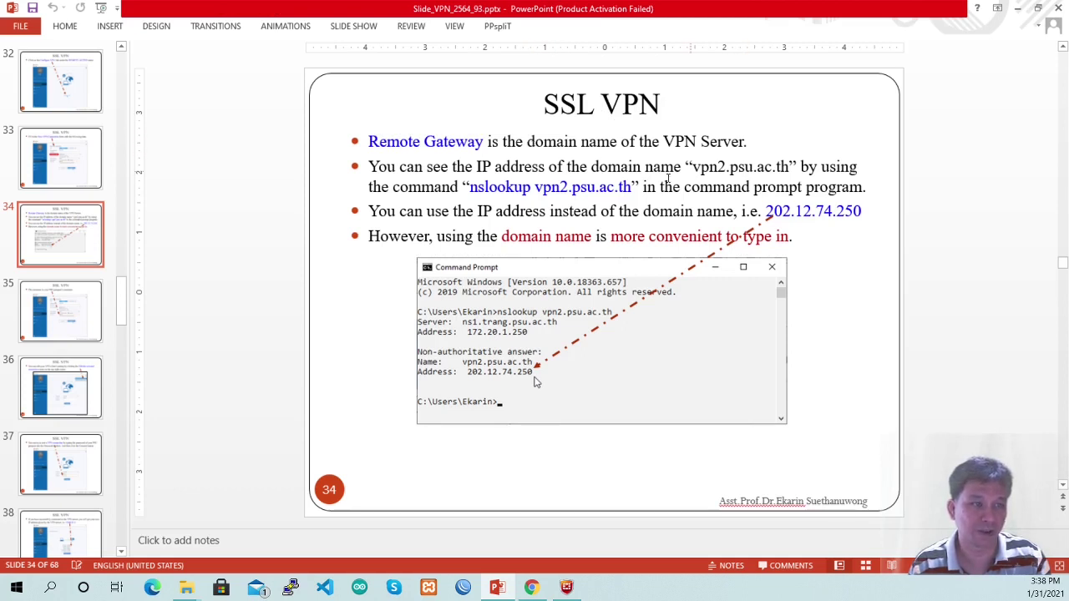
pyautogui.moveTo(453, 167); pyautogui.dragTo(678, 167)
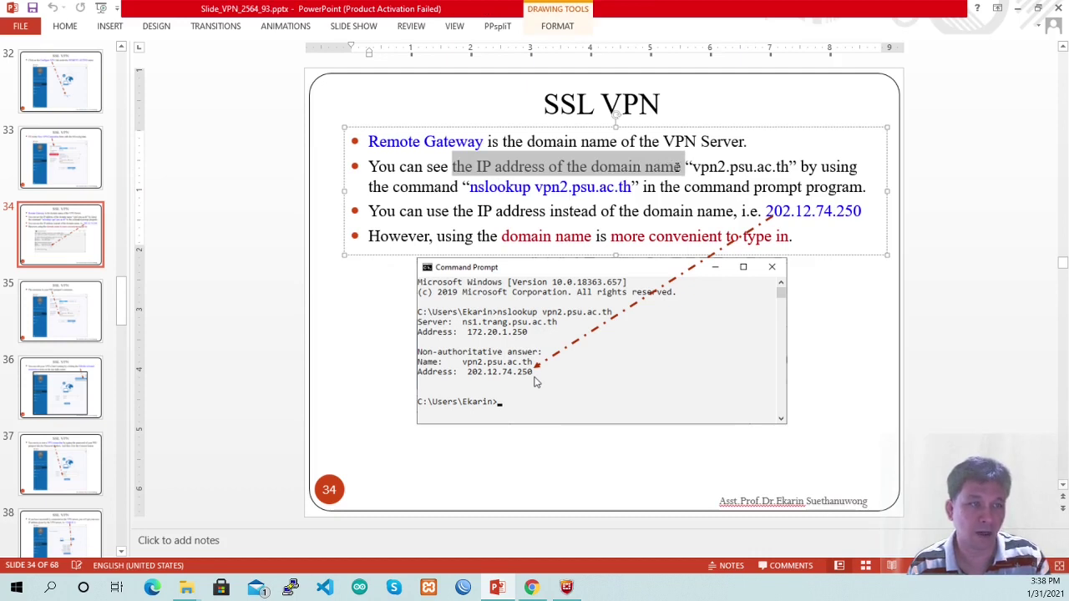
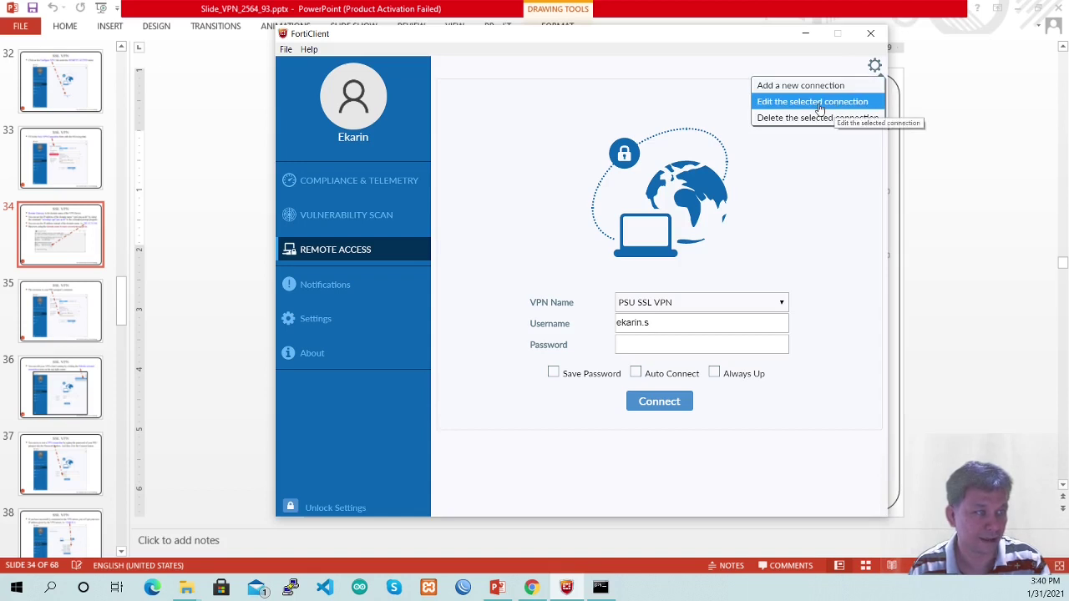
# Change the PSU SSL VPN connection's Remote Gateway to 202.12.74.250 and save it
pyautogui.click(819, 109)
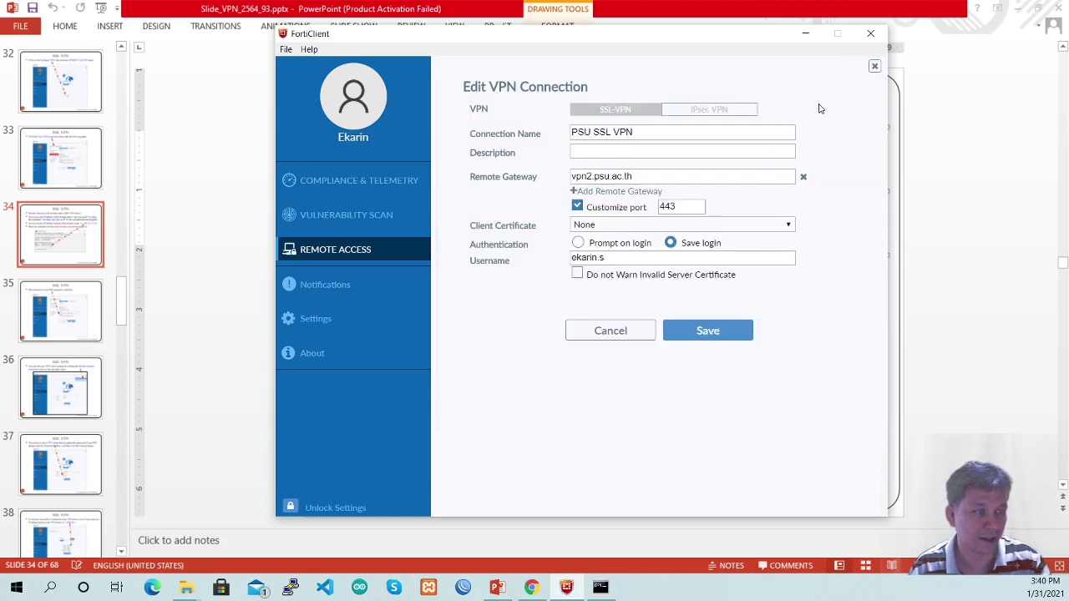
pyautogui.click(653, 175)
pyautogui.moveTo(653, 176); pyautogui.dragTo(523, 177)
pyautogui.rightClick(618, 177)
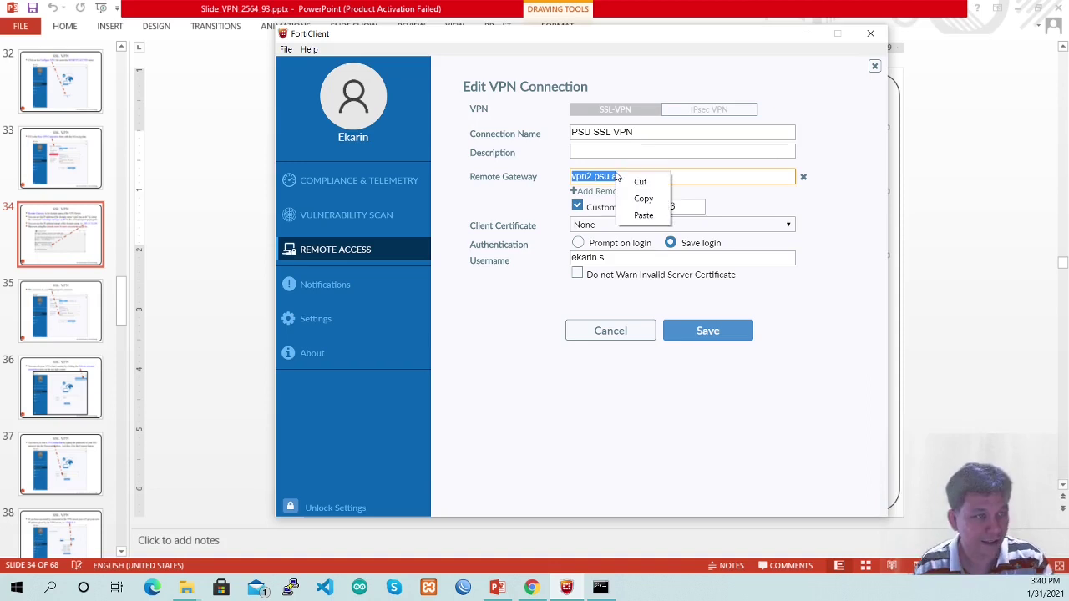
pyautogui.click(645, 215)
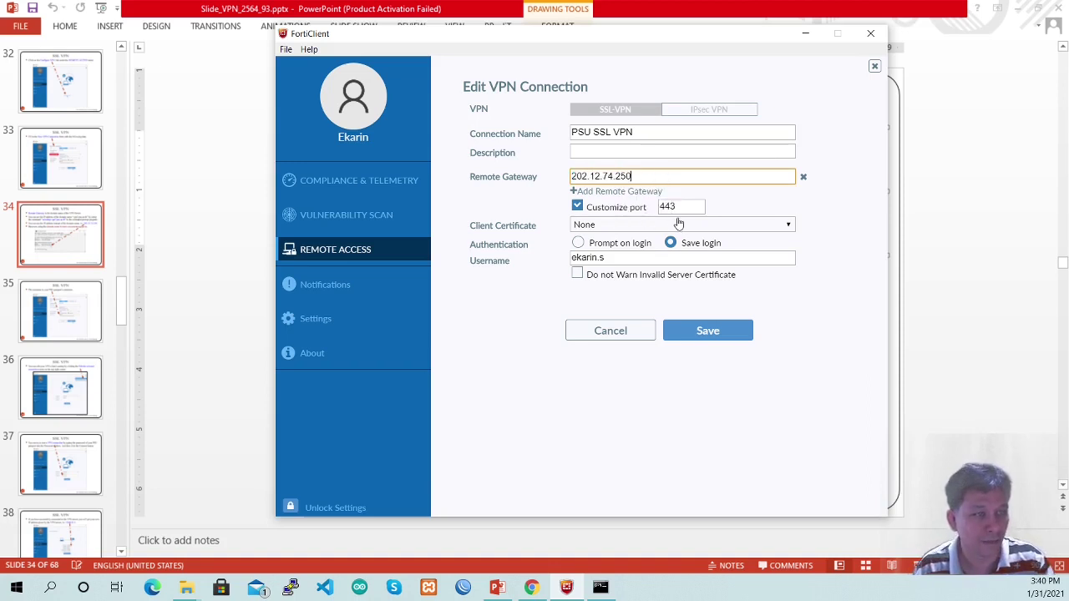
pyautogui.click(722, 334)
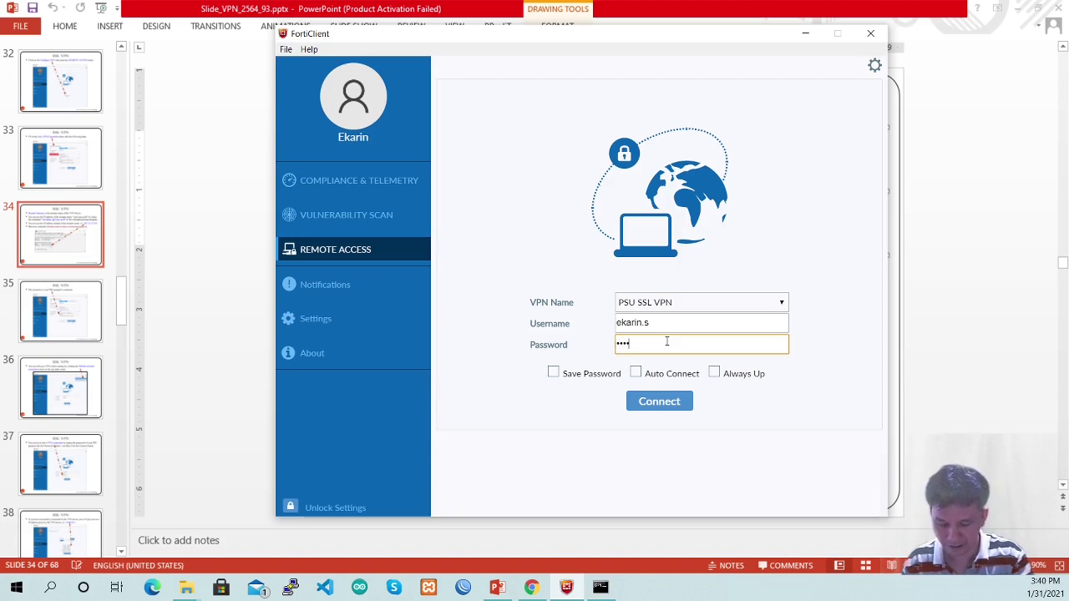
# Enter the account password, connect to the PSU SSL VPN, and minimize PowerPoint to show the desktop
pyautogui.write('••')
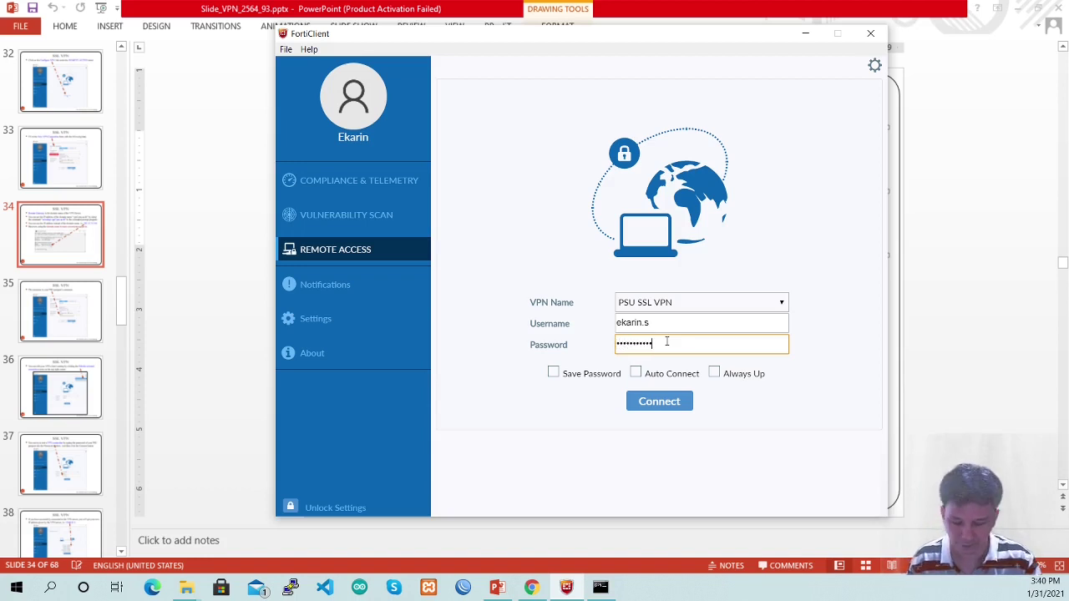
pyautogui.click(661, 402)
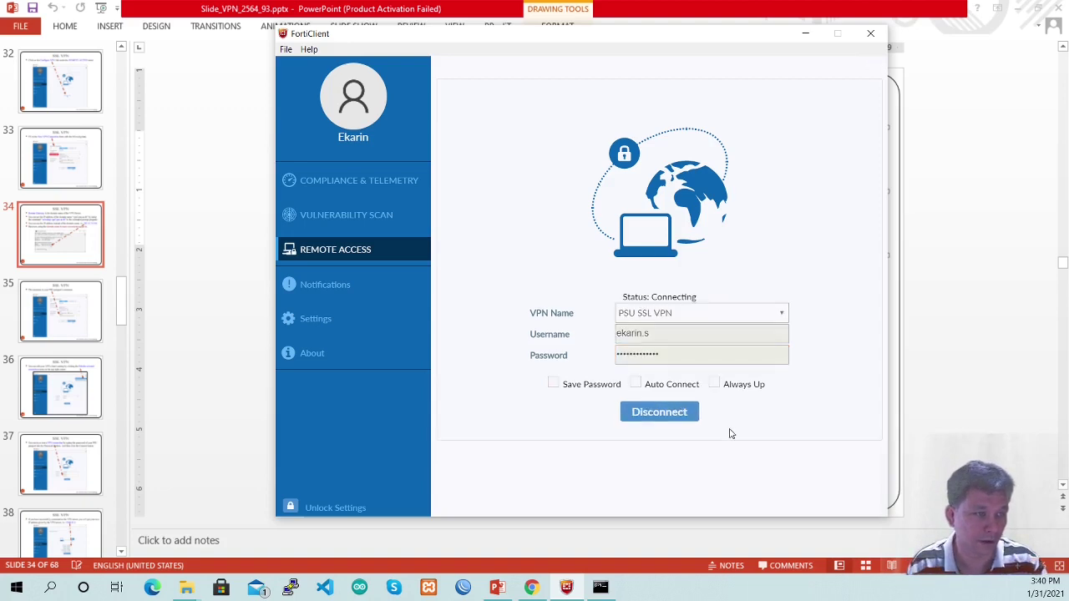
pyautogui.click(1022, 10)
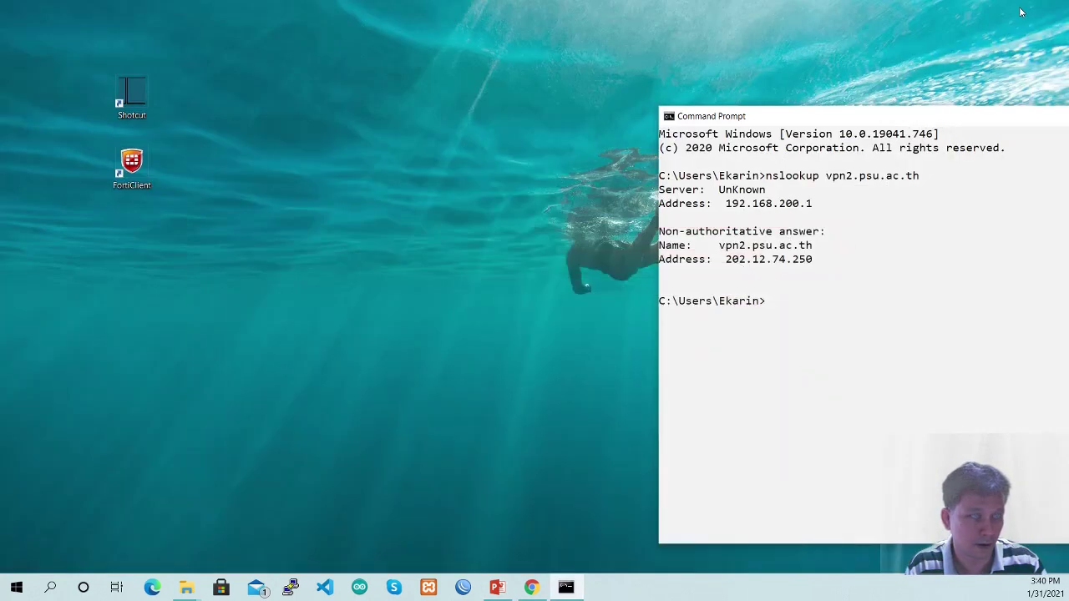
# Launch FortiClient from the desktop, move its window up, and view the Remote Access status
pyautogui.click(129, 167)
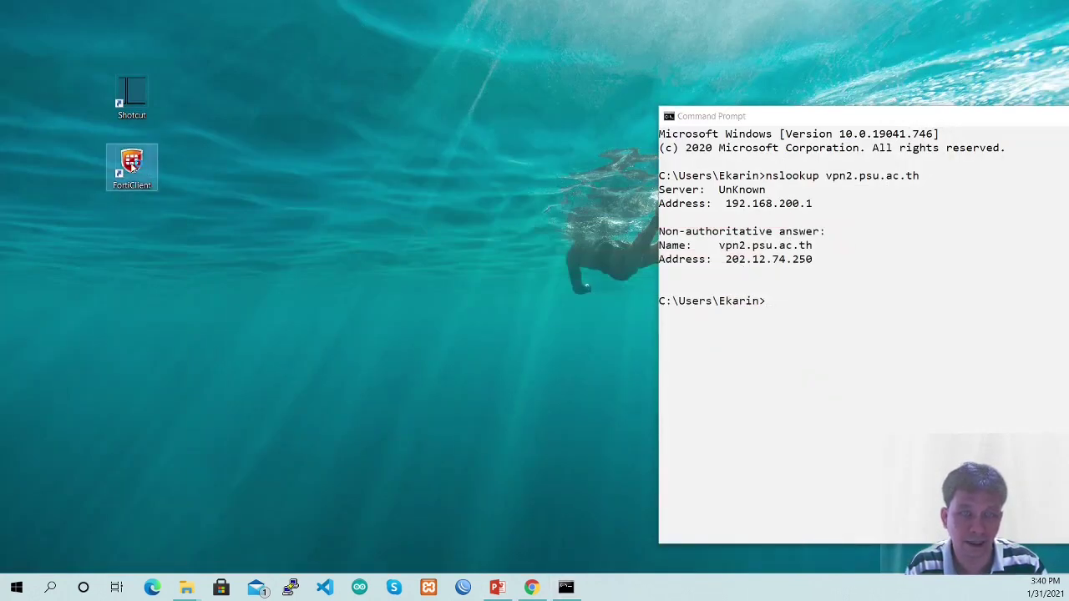
pyautogui.click(213, 173)
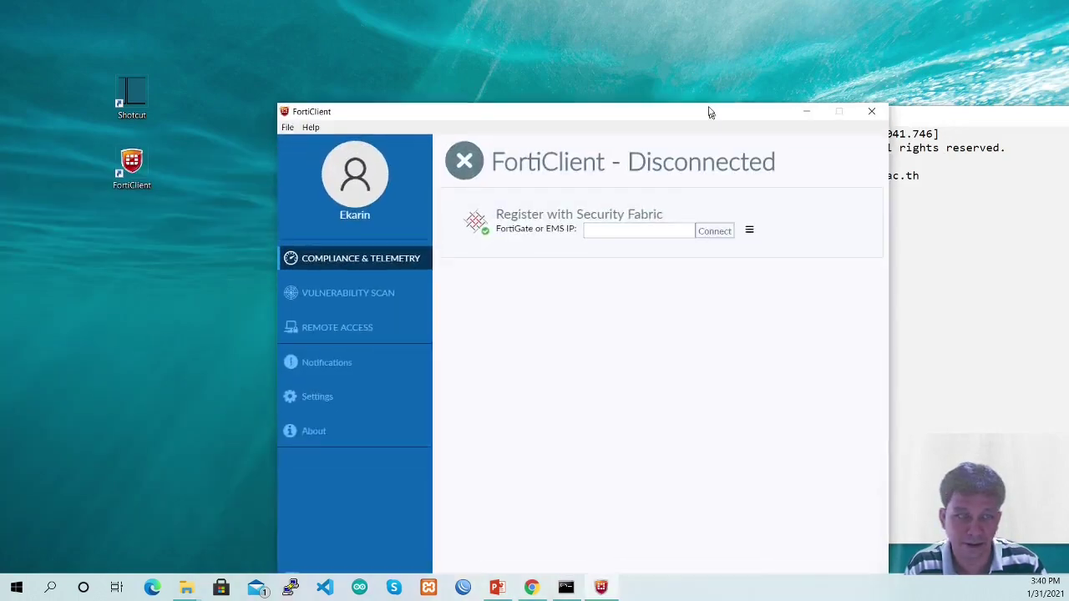
pyautogui.moveTo(710, 109); pyautogui.dragTo(690, 50)
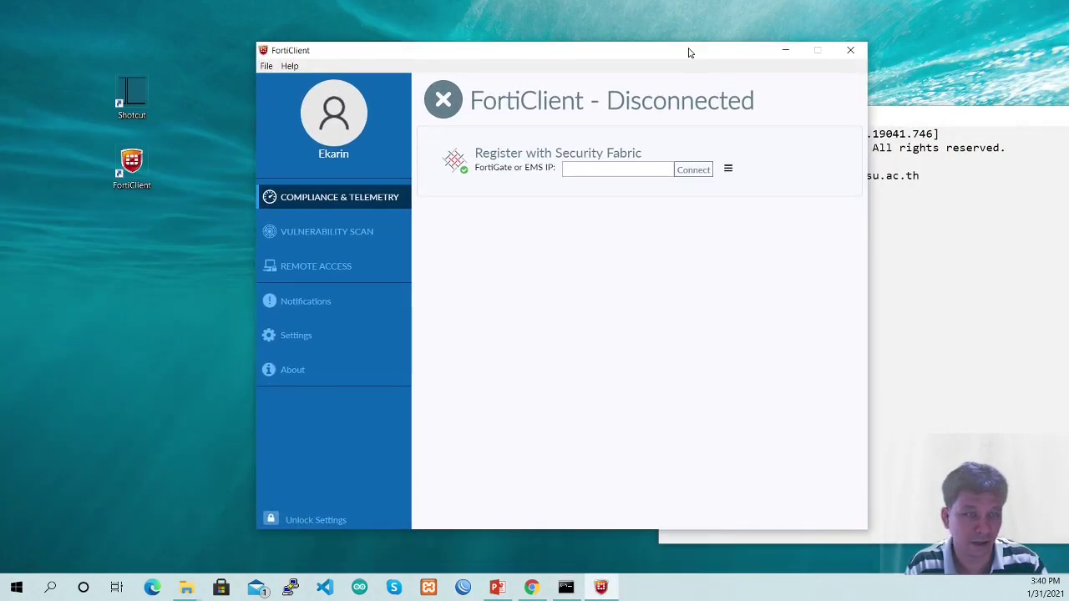
pyautogui.click(335, 269)
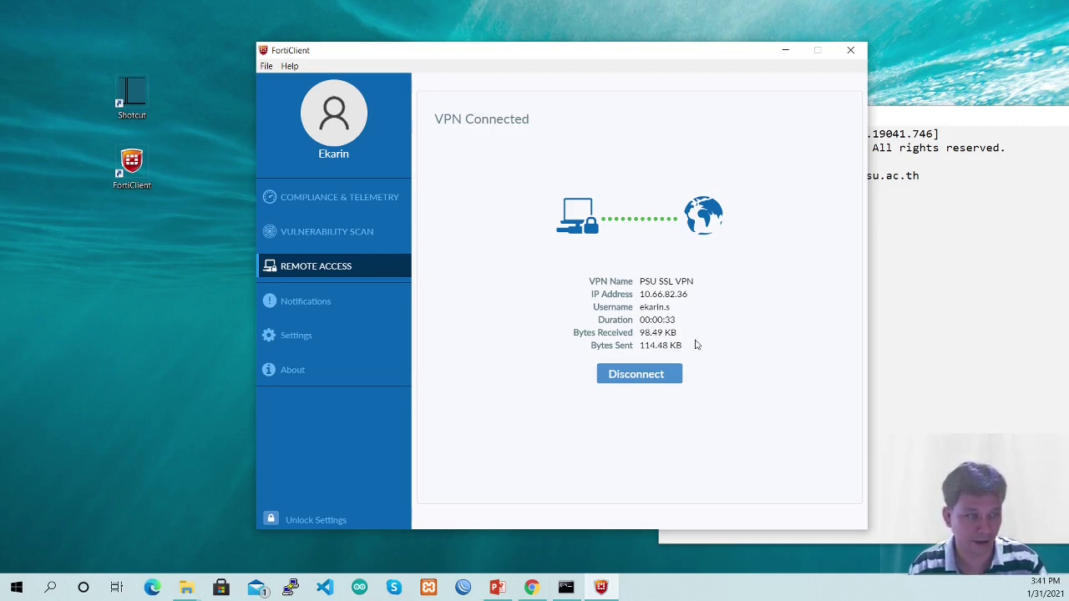
# Disconnect, then change the Remote Gateway from 202.12.74.250 back to vpn2.psu.ac.th and save
pyautogui.click(635, 382)
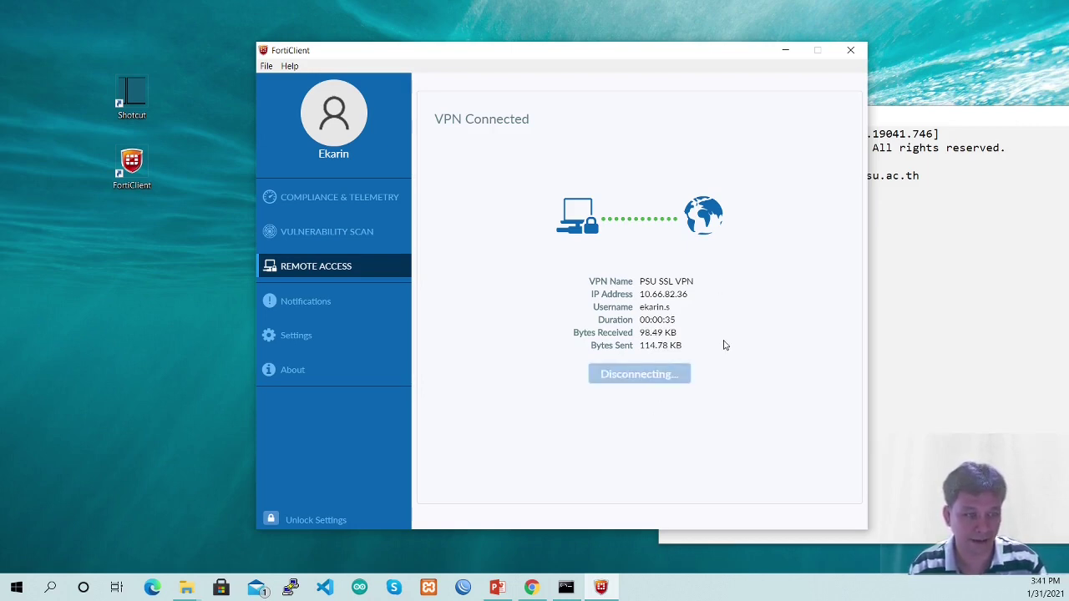
pyautogui.click(855, 82)
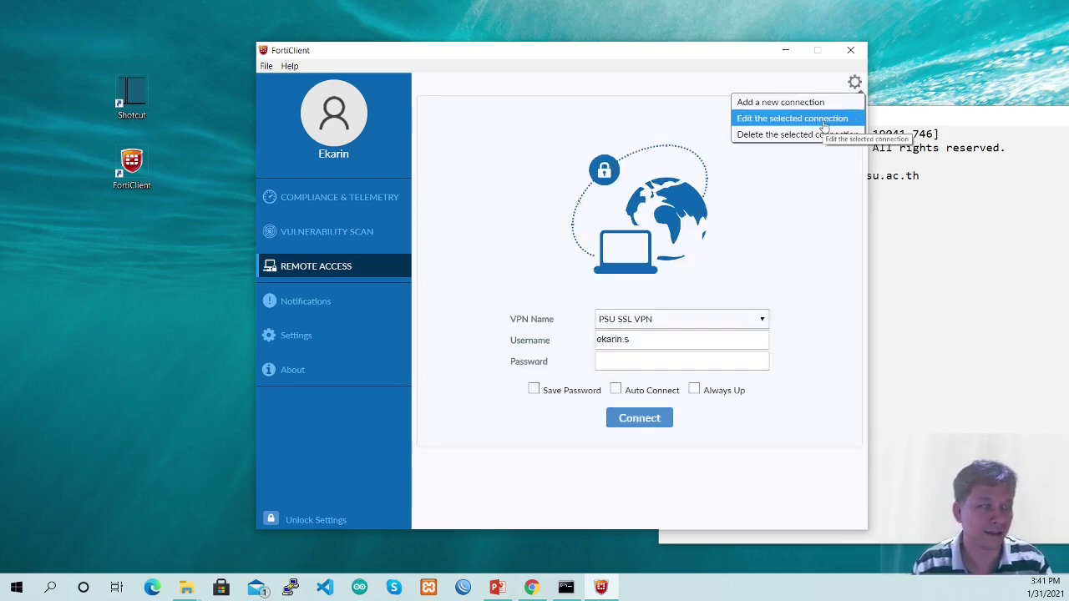
pyautogui.click(824, 127)
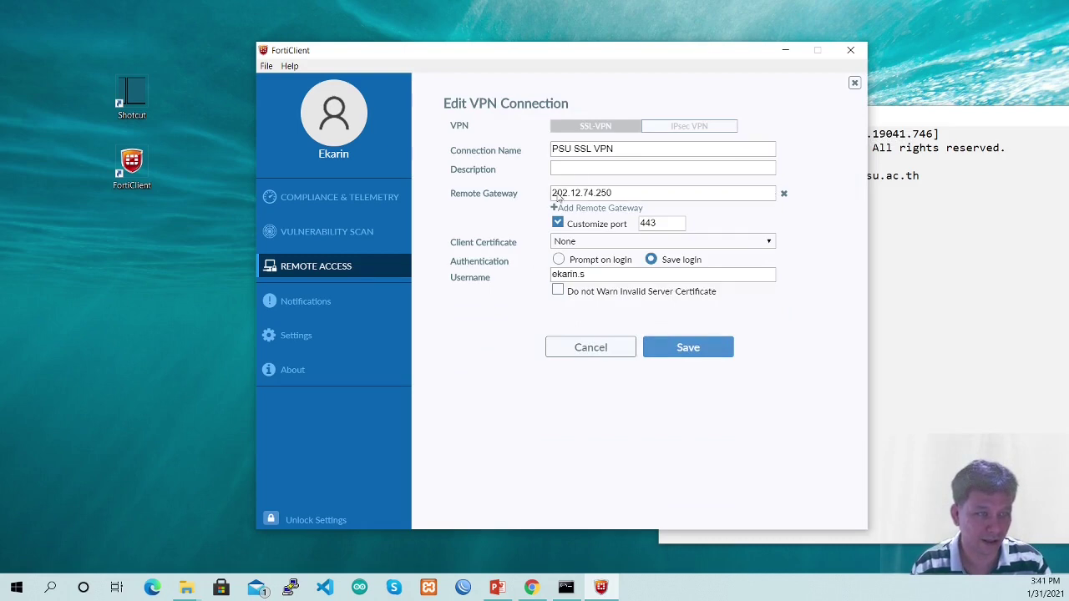
pyautogui.moveTo(637, 194); pyautogui.dragTo(514, 196)
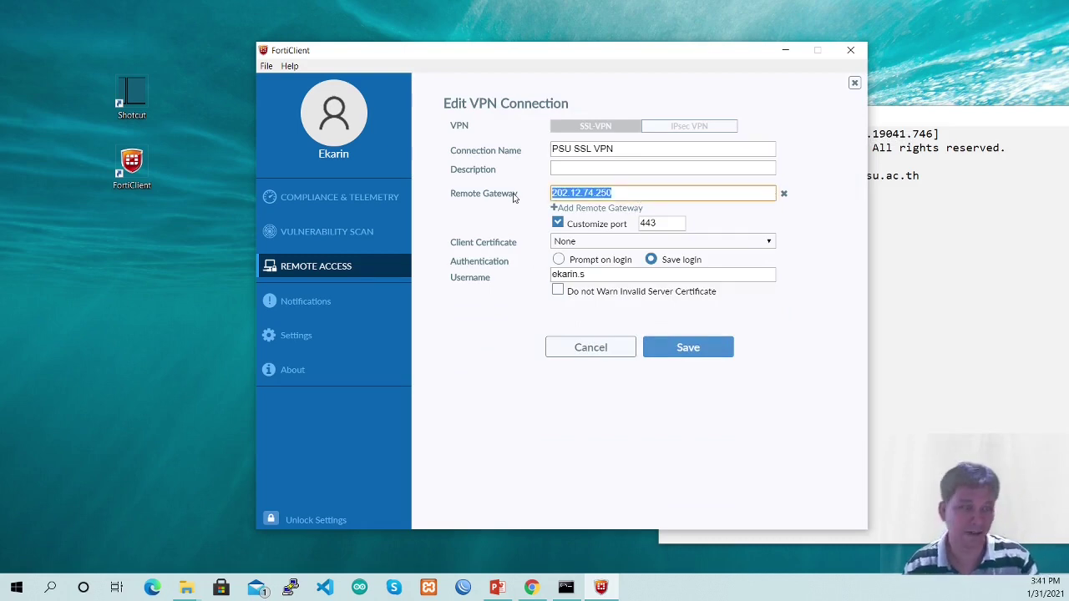
pyautogui.write('vpn')
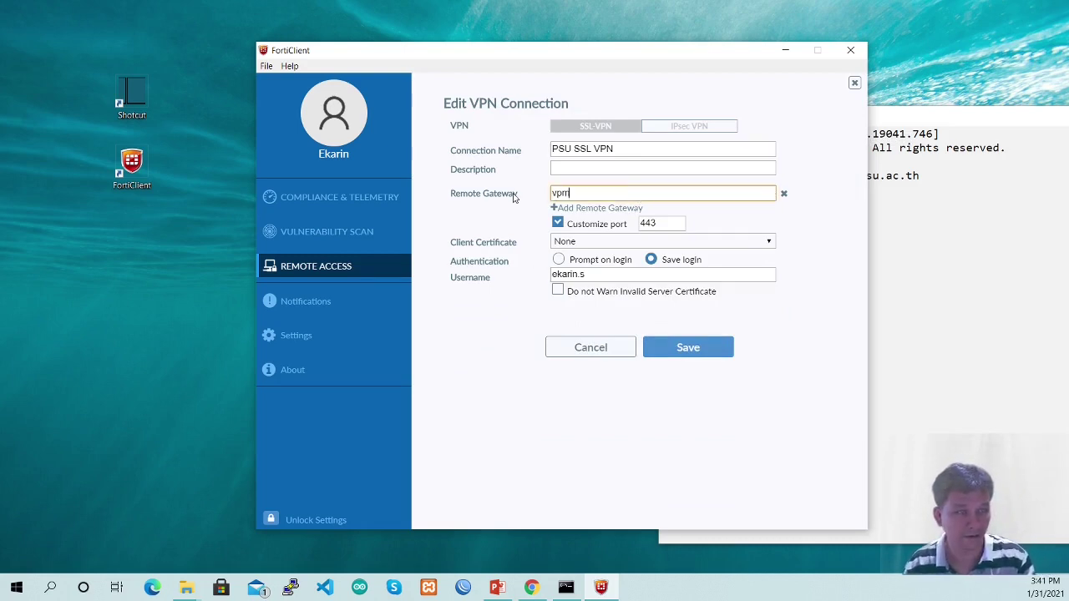
pyautogui.press('BackSpace')
pyautogui.write('n2')
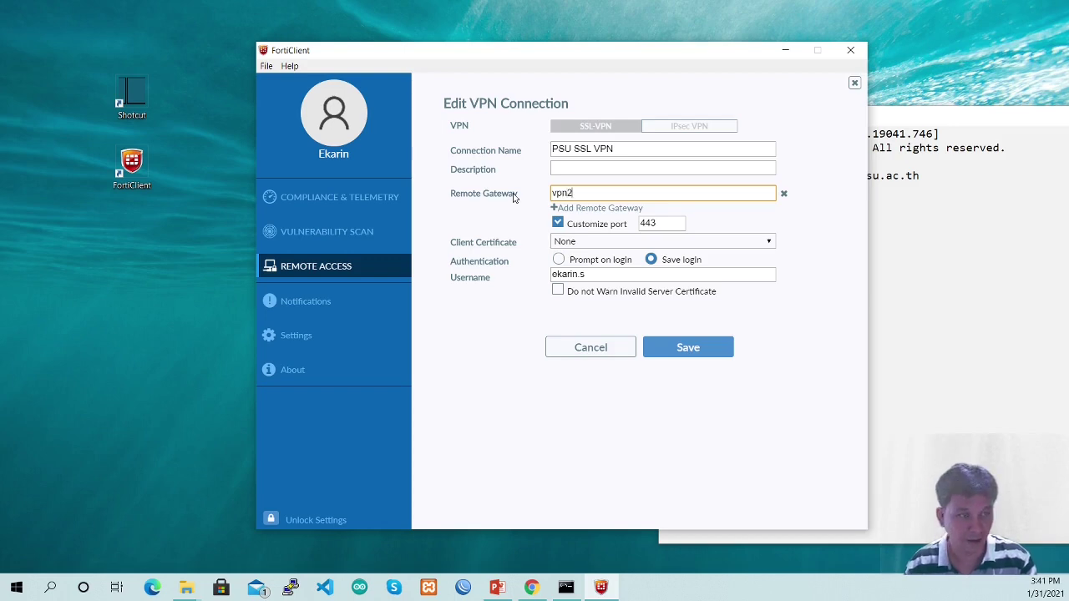
pyautogui.write('.psu.ac.th')
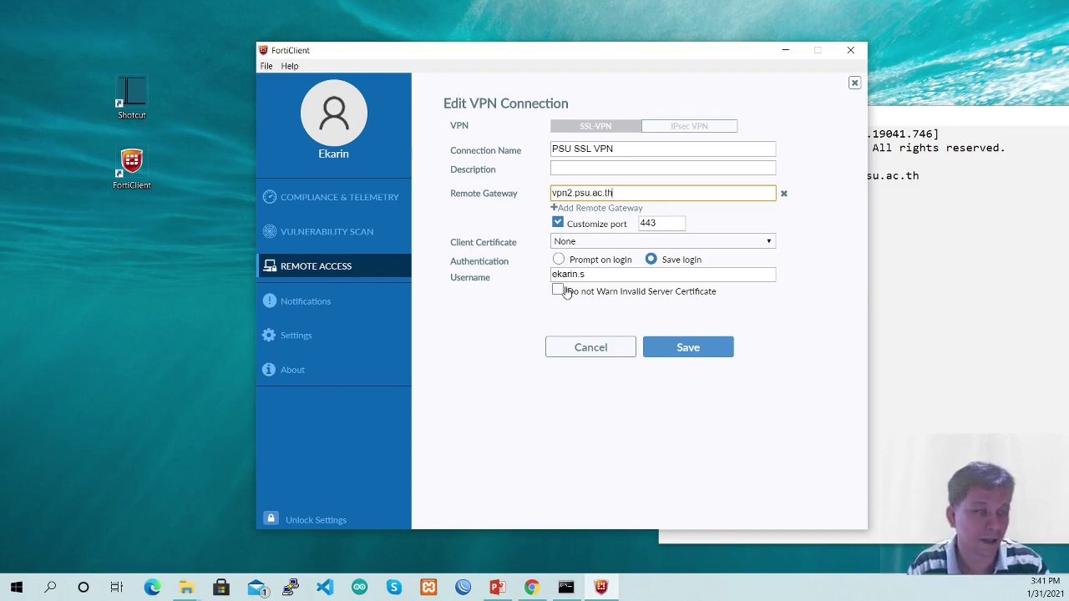
pyautogui.click(686, 352)
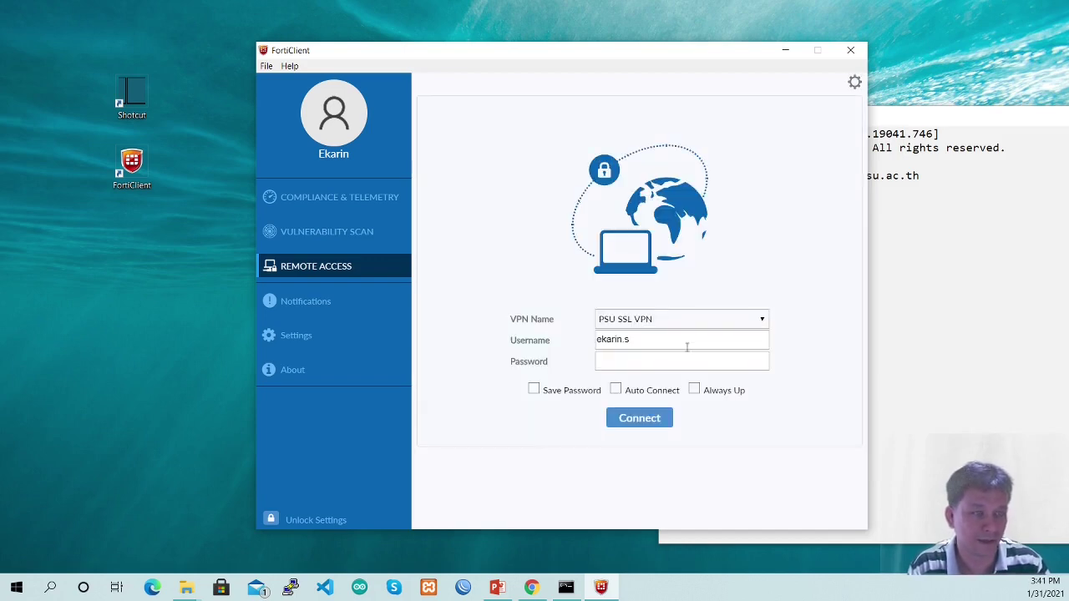
# Enter the account password and connect to the PSU SSL VPN
pyautogui.click(643, 365)
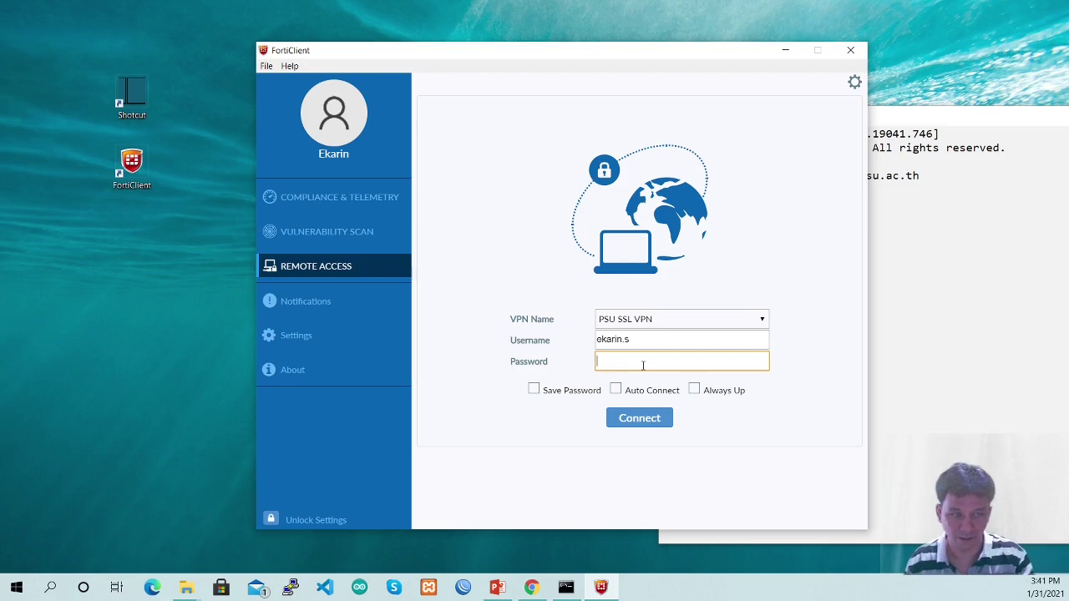
pyautogui.write('*****')
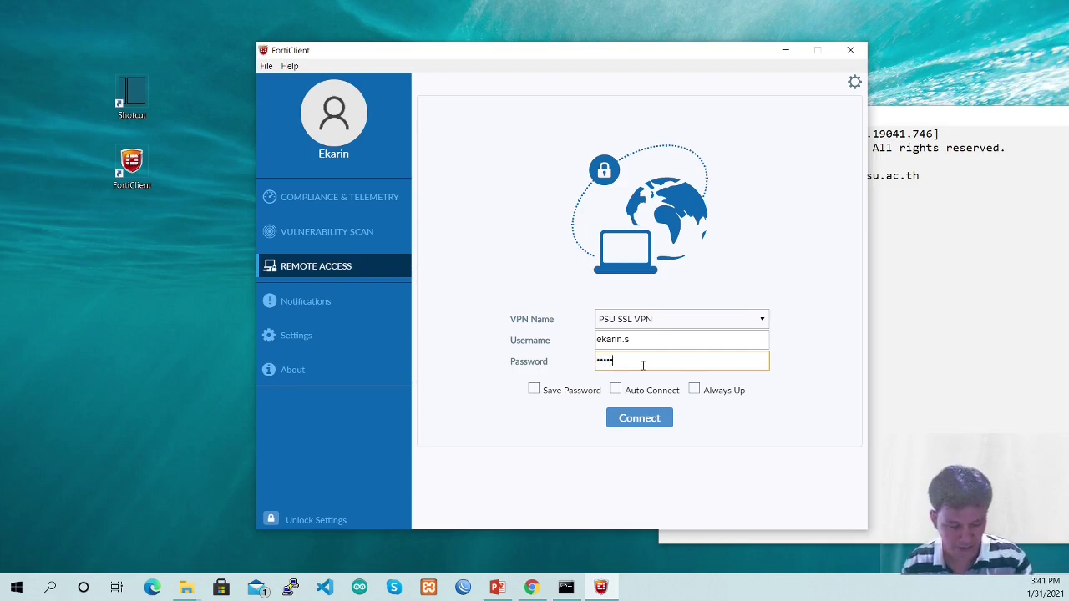
pyautogui.write('*****')
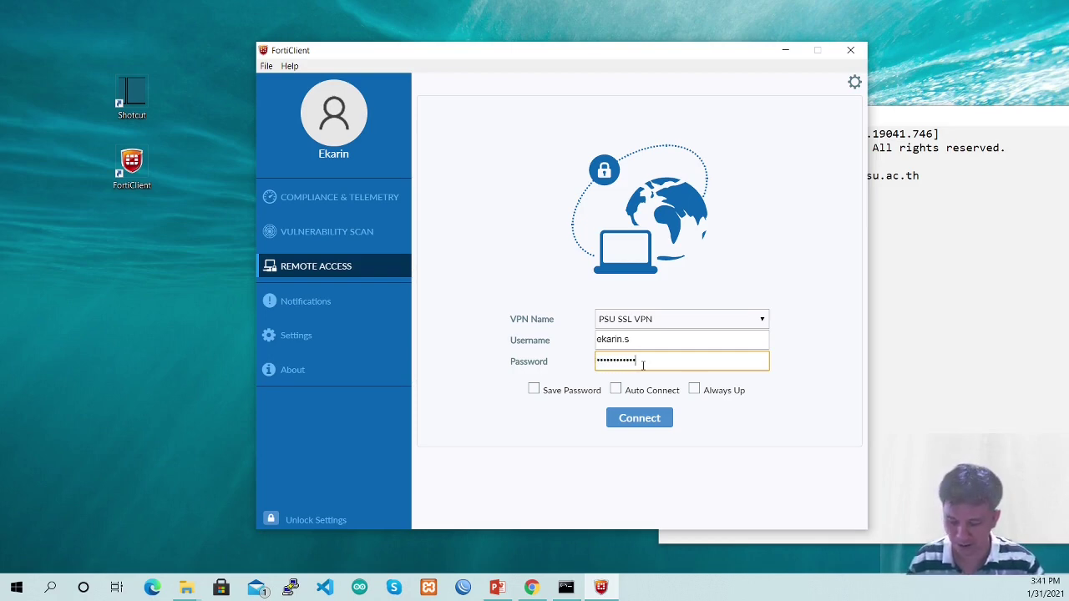
pyautogui.click(640, 417)
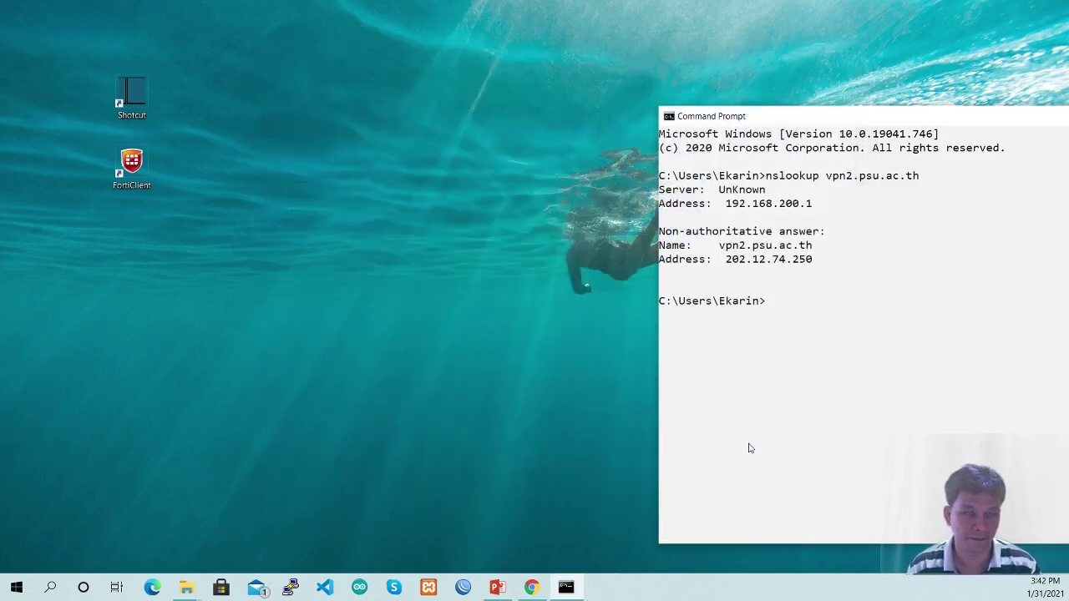
# Relaunch FortiClient from its desktop shortcut and view its Remote Access page
pyautogui.click(131, 167)
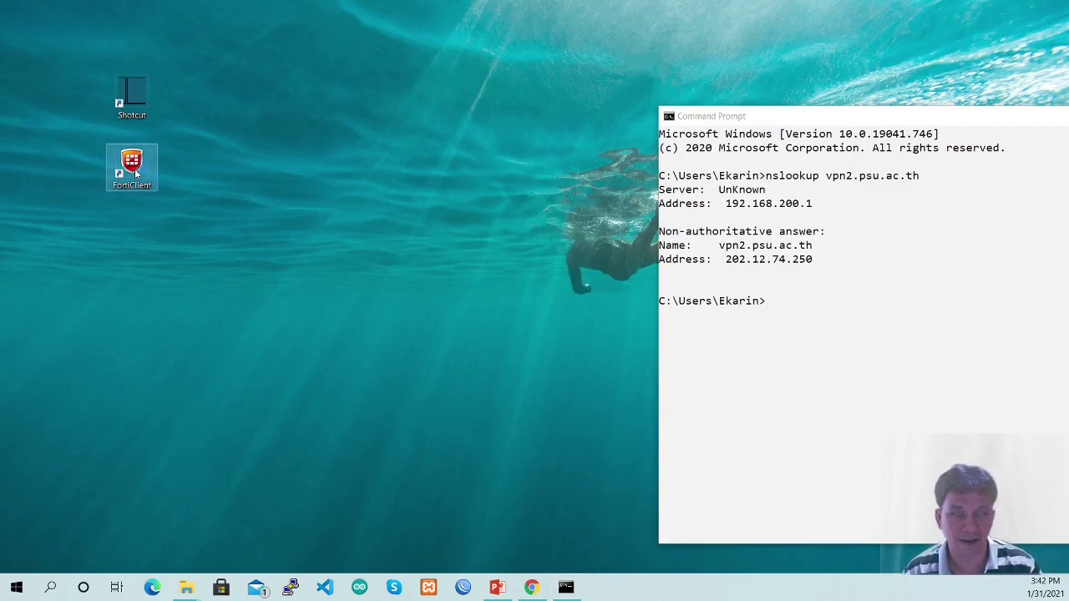
pyautogui.click(359, 300)
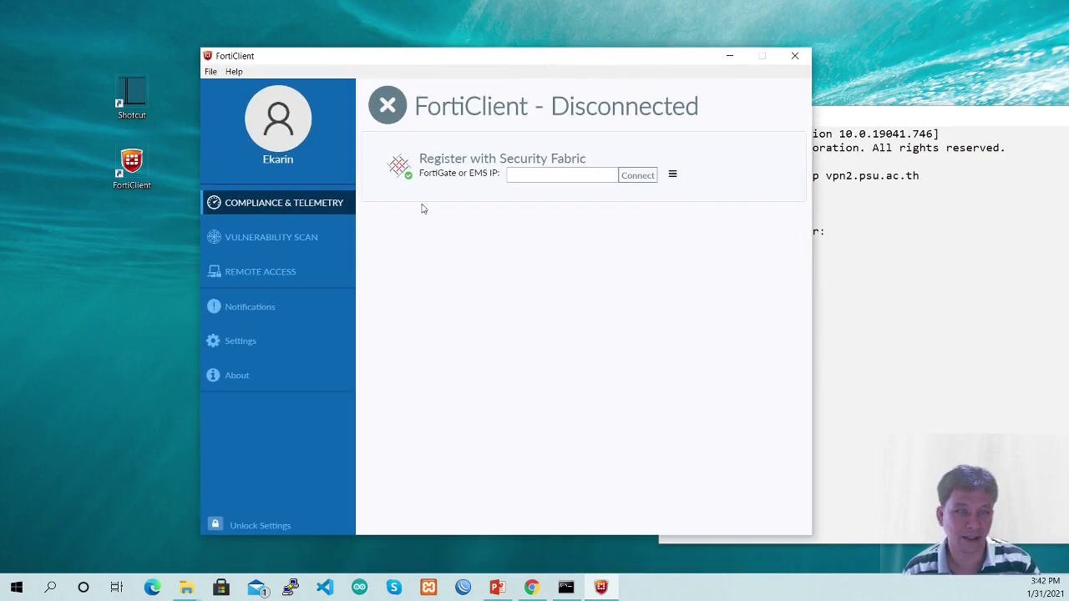
pyautogui.click(262, 274)
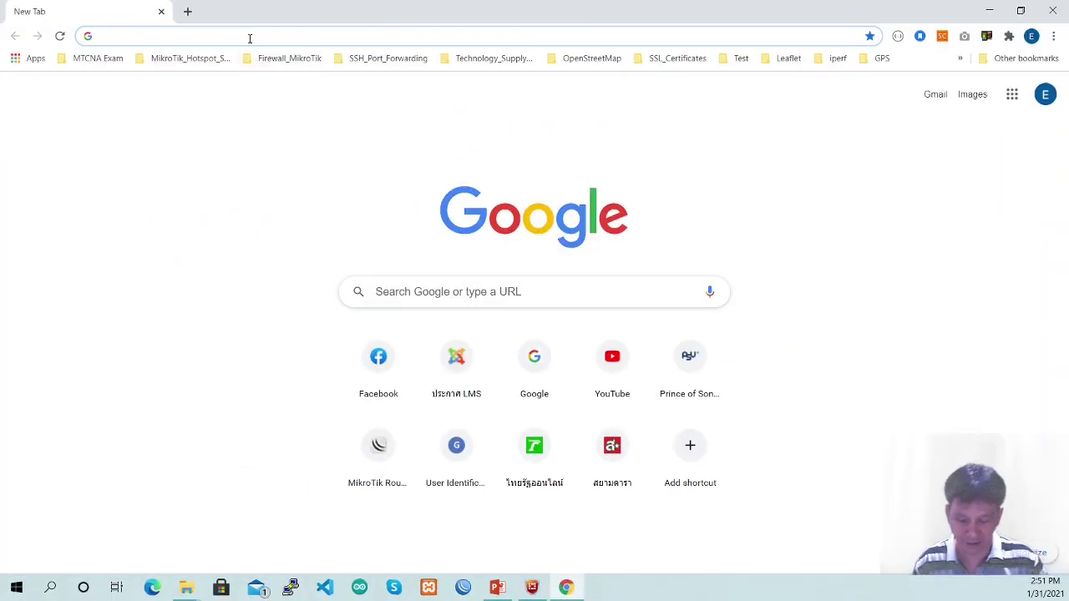
# Search Google for ieee xplore, open IEEE Xplore, and check the Prince of Songkla University access banner
pyautogui.write('iee')
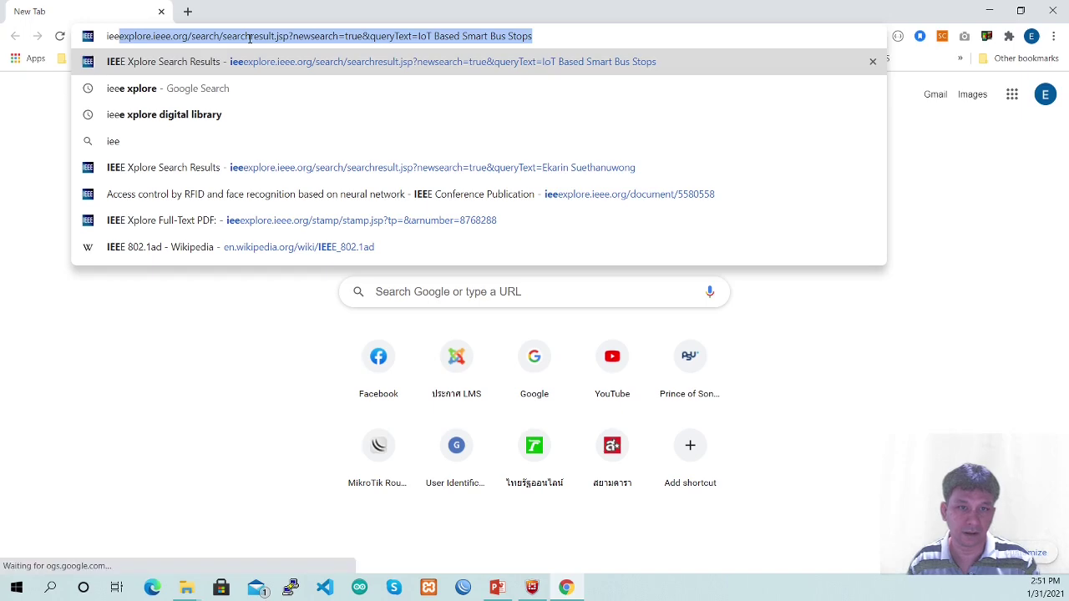
pyautogui.press('Down')
pyautogui.press('Down')
pyautogui.press('Up')
pyautogui.press('Return')
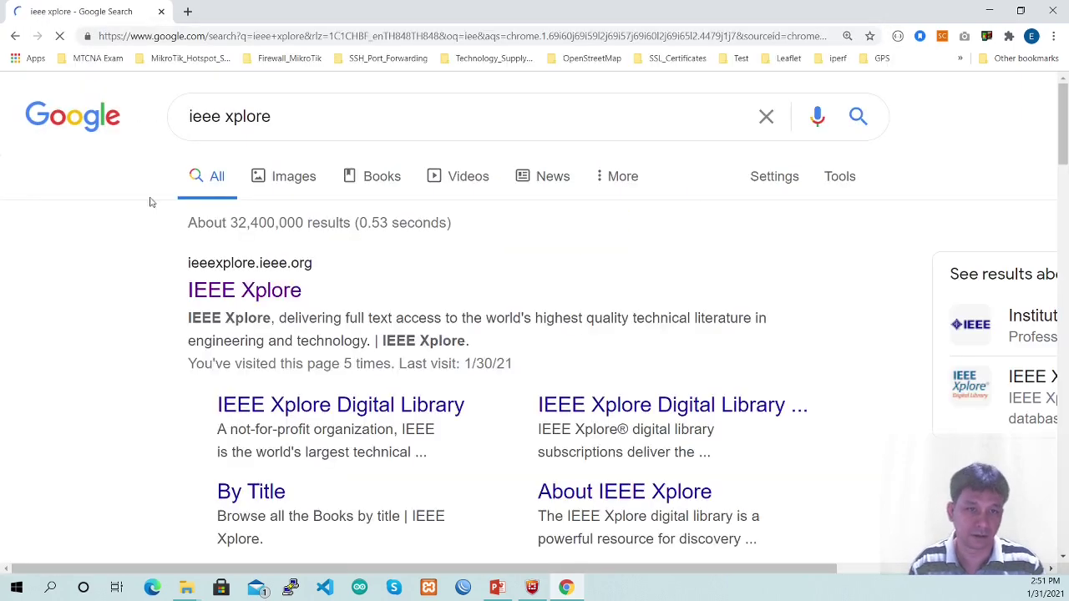
pyautogui.click(259, 289)
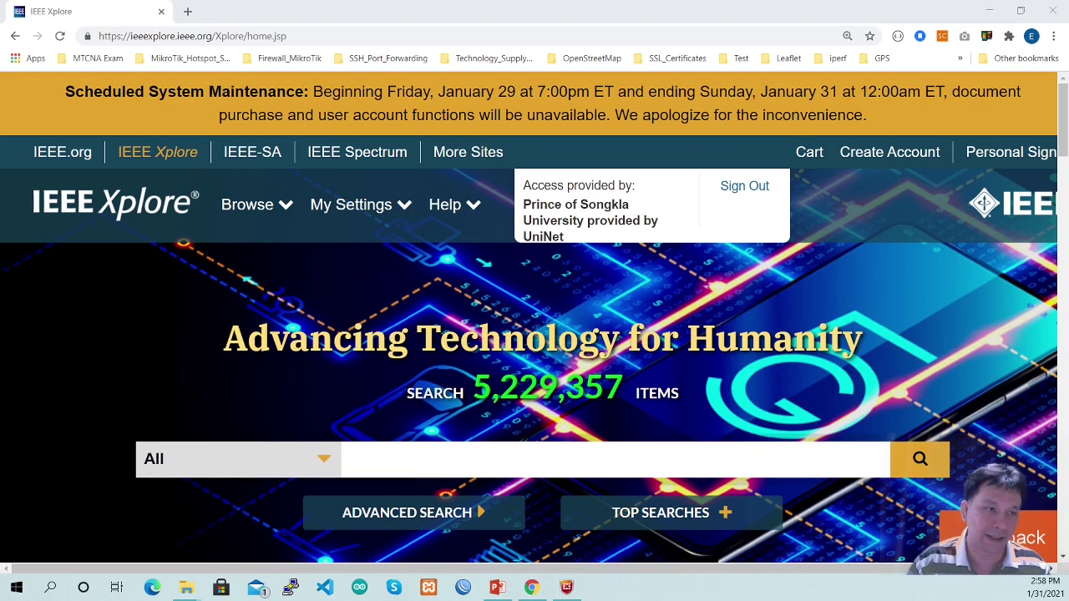
pyautogui.moveTo(603, 242); pyautogui.dragTo(523, 204)
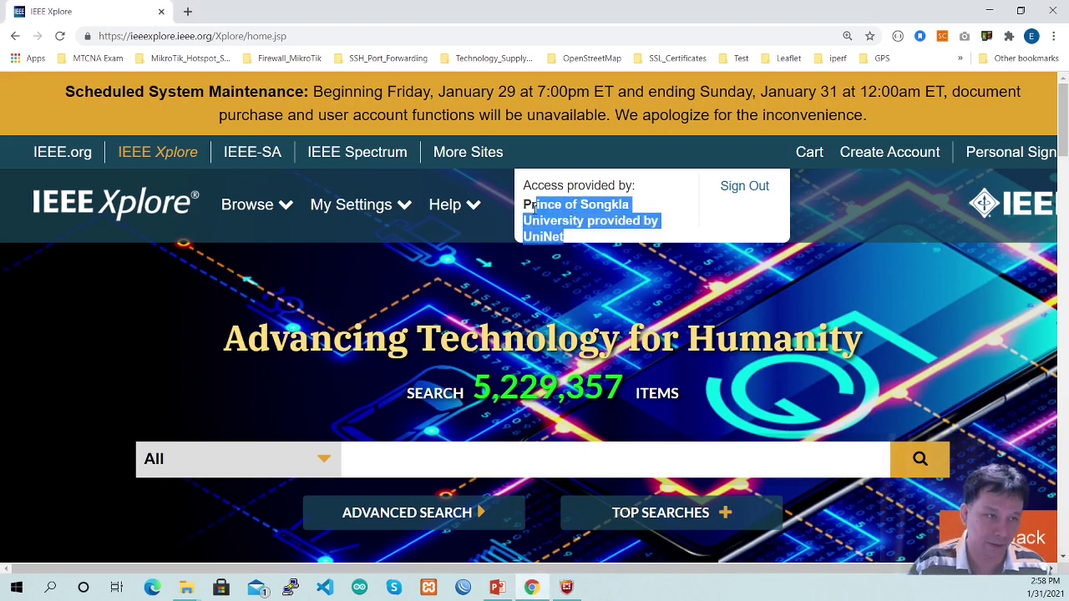
pyautogui.moveTo(573, 232); pyautogui.dragTo(542, 23)
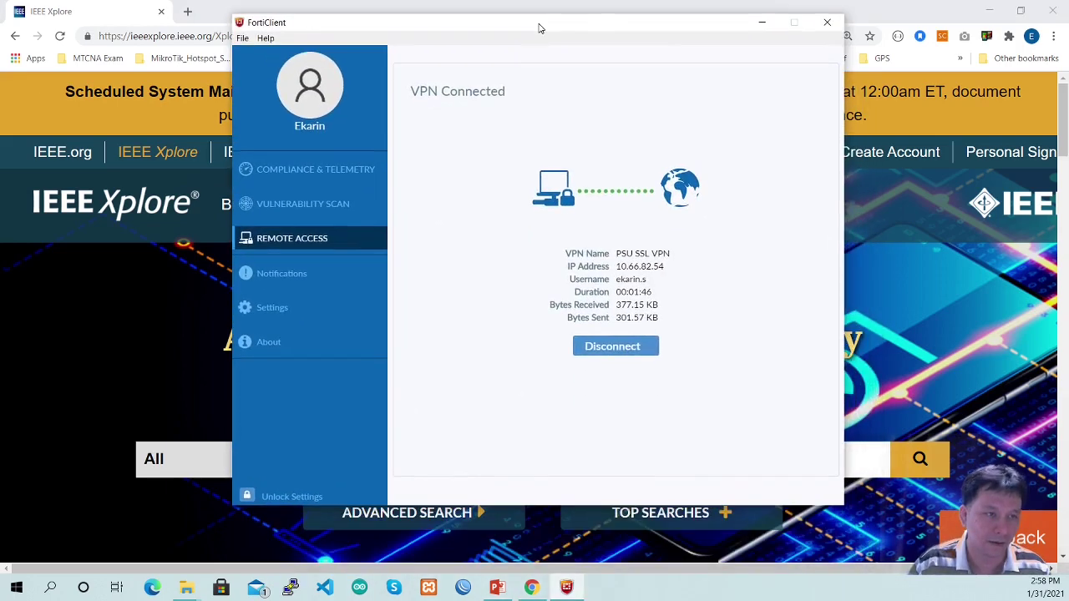
# Disconnect the PSU SSL VPN and minimize FortiClient to reveal IEEE Xplore
pyautogui.click(631, 350)
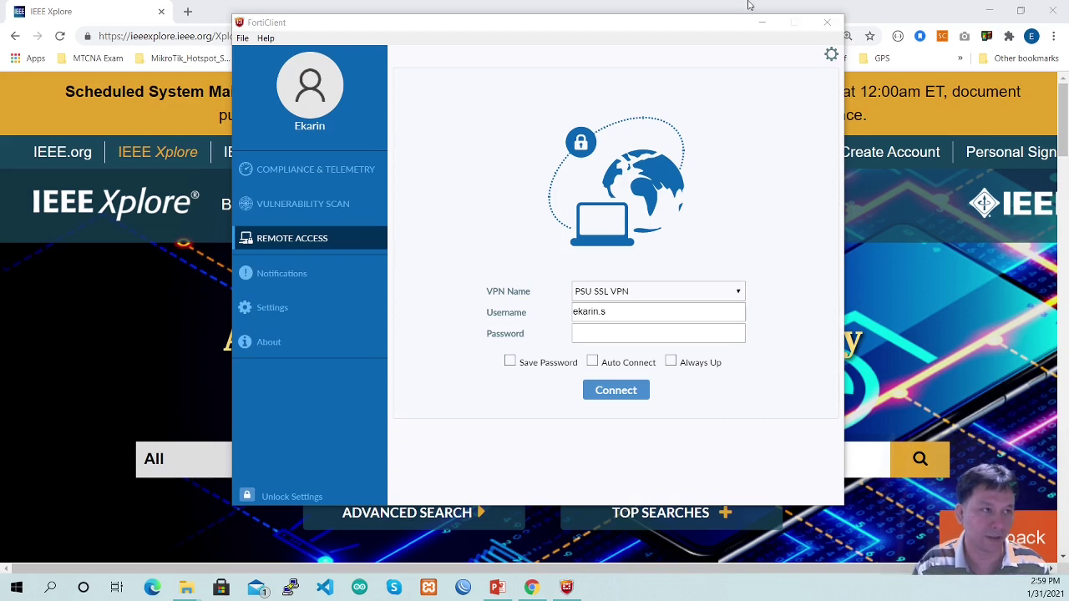
pyautogui.click(762, 25)
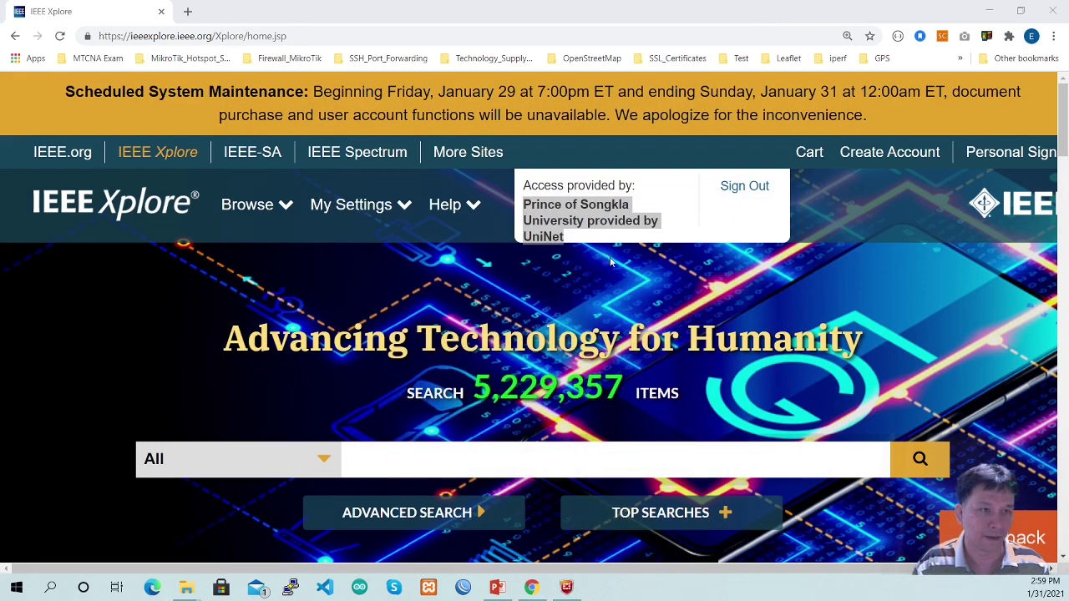
# Reload IEEE Xplore, sign out of Prince of Songkla University institutional access, and reload again
pyautogui.click(653, 279)
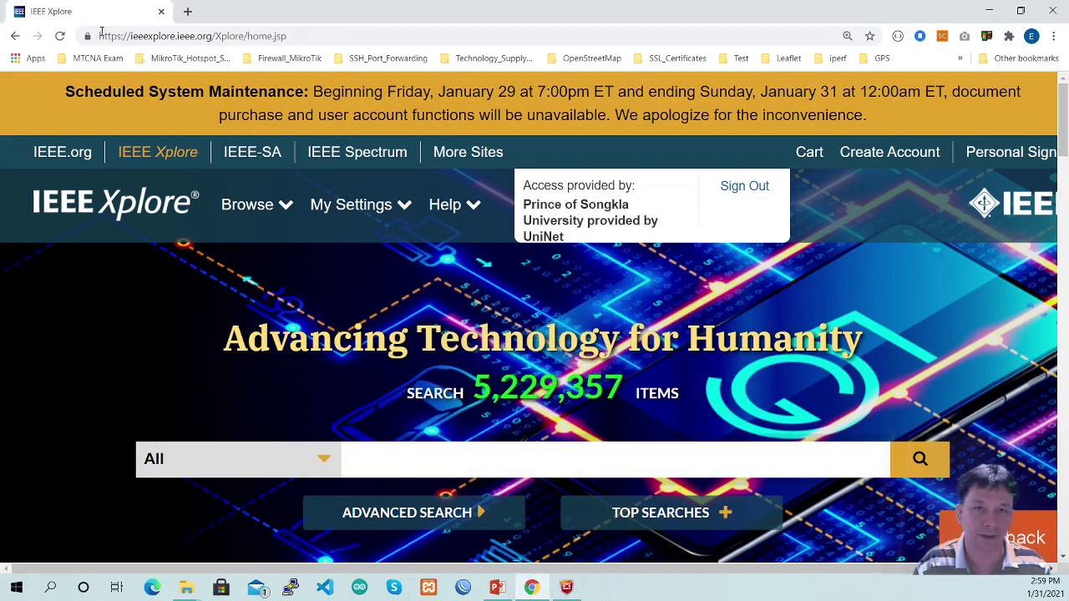
pyautogui.click(63, 36)
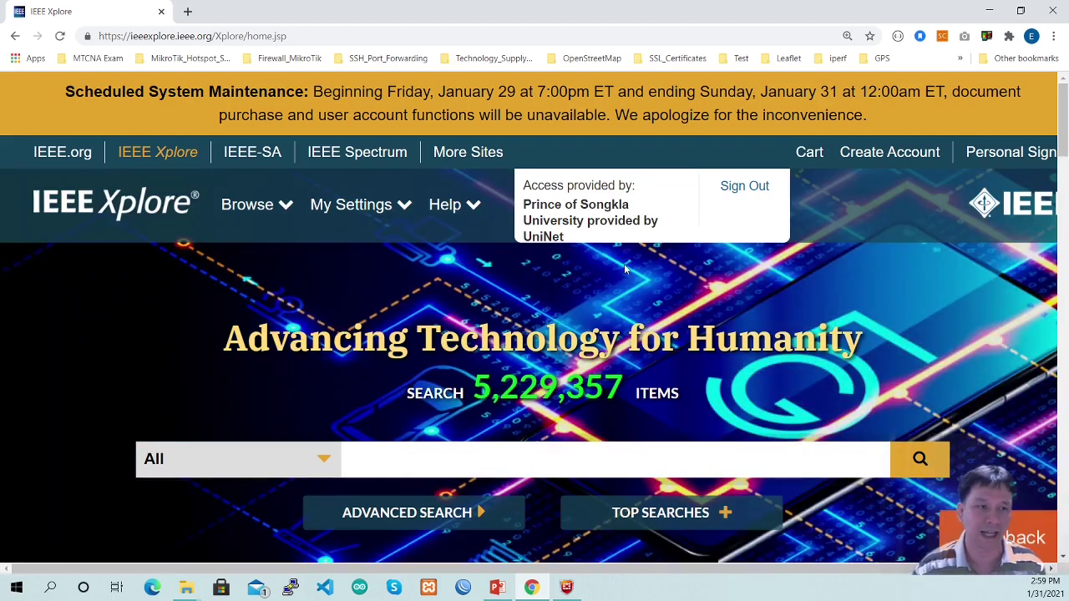
pyautogui.moveTo(602, 242); pyautogui.dragTo(525, 205)
pyautogui.click(744, 186)
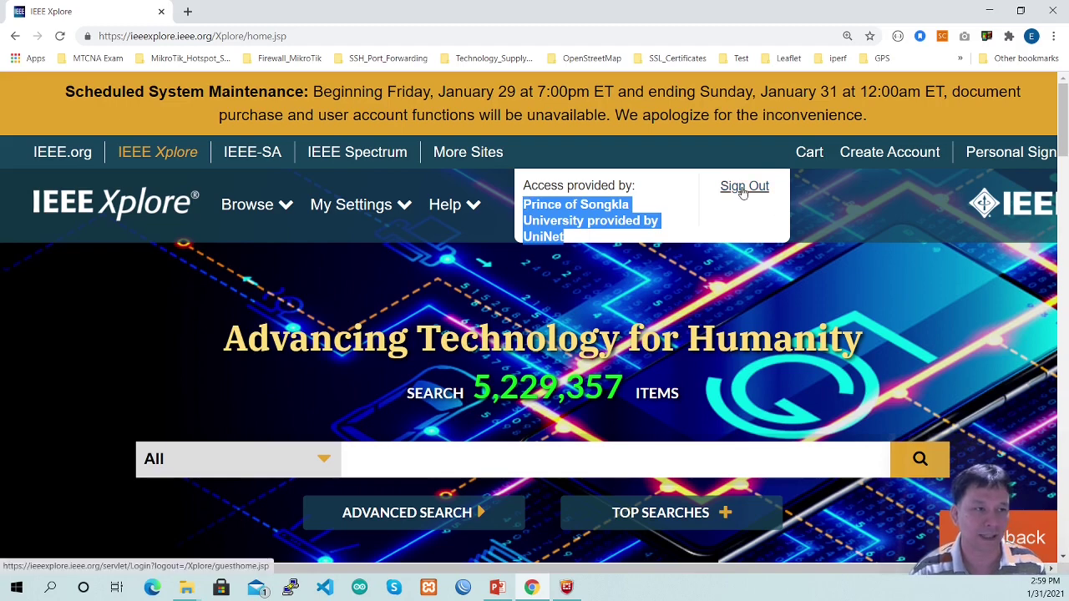
pyautogui.click(59, 36)
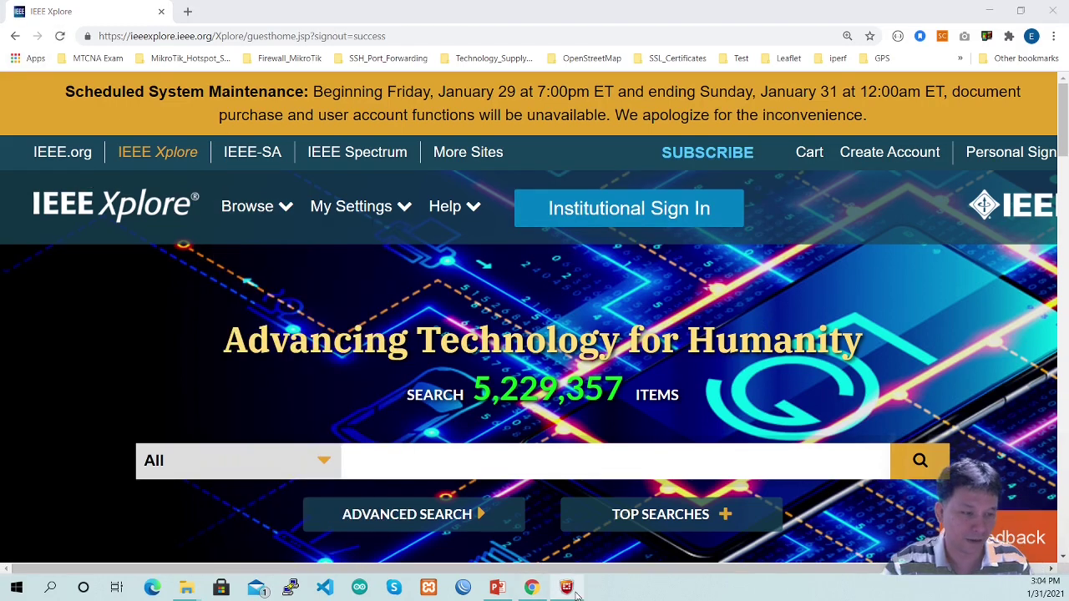
# Bring up FortiClient from the taskbar, then minimize it again
pyautogui.click(567, 587)
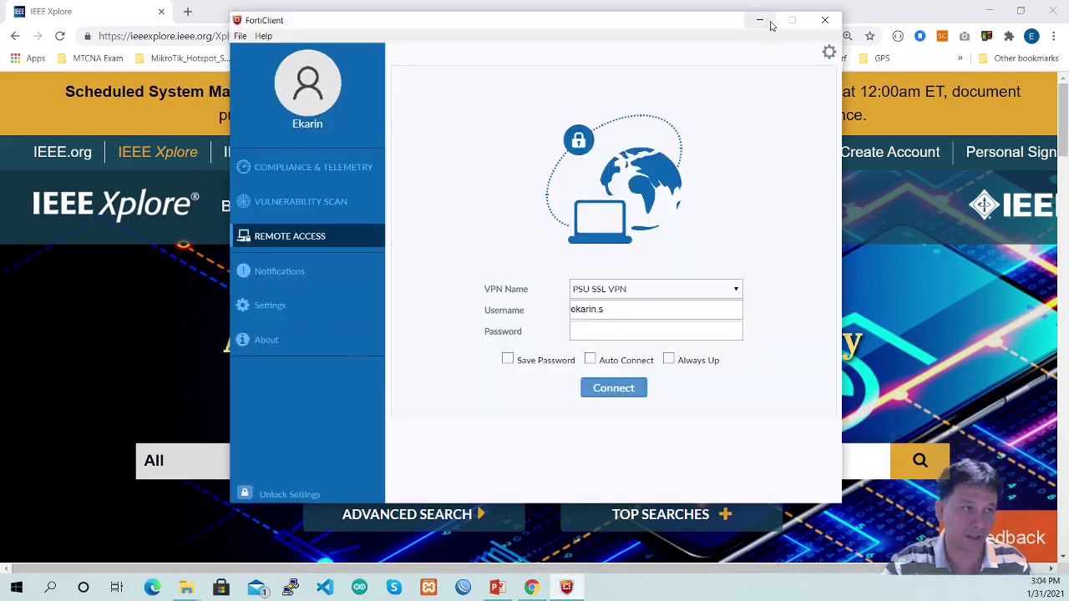
pyautogui.click(760, 21)
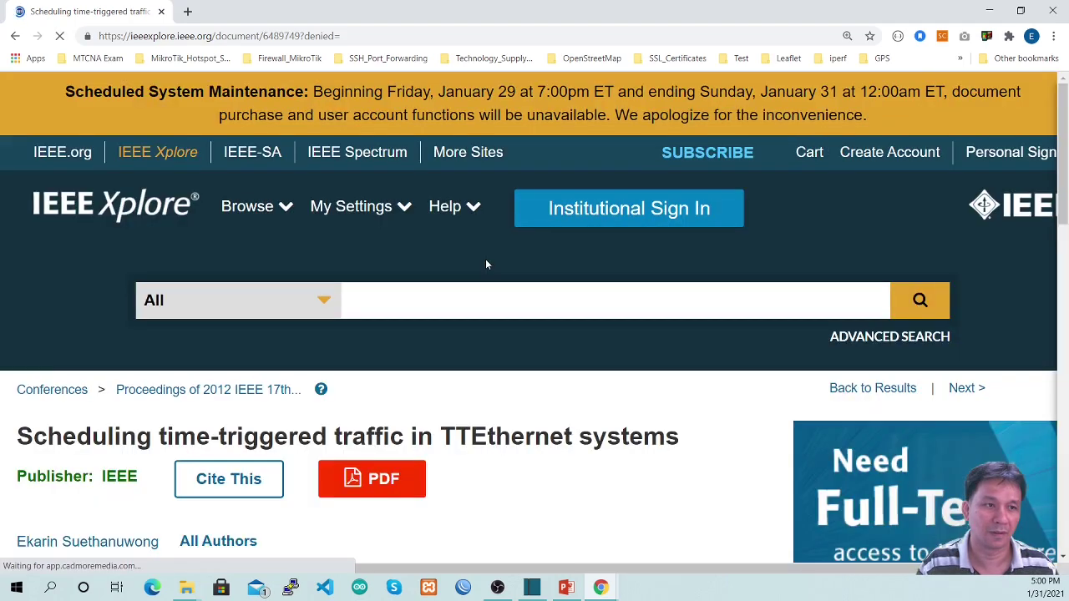
pyautogui.moveTo(481, 208)
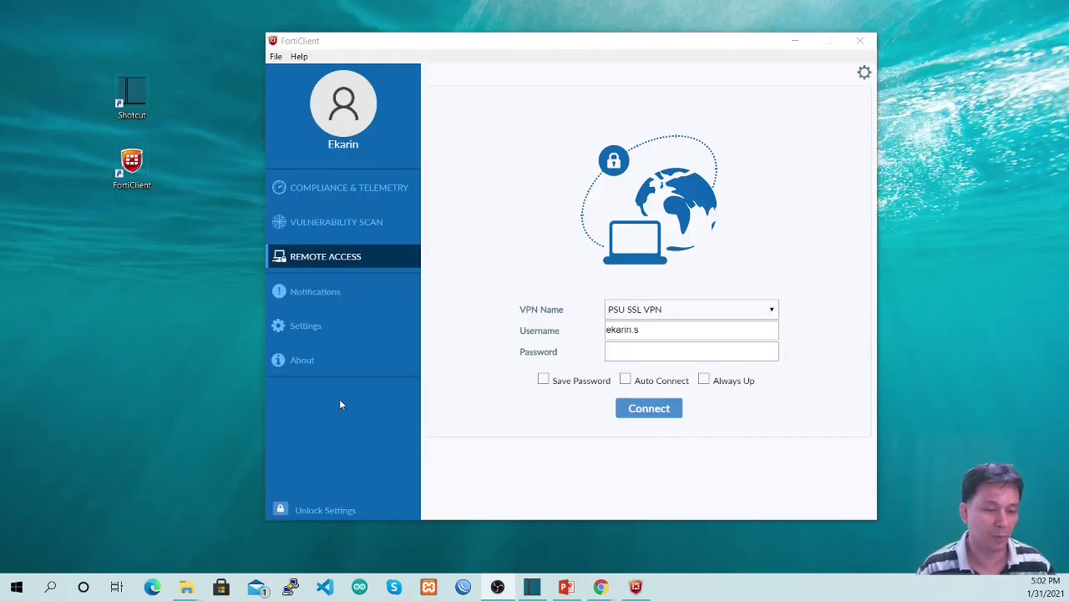
# Paste the VPN password to reconnect, confirm VPN Connected, and return to the Chrome paper page
pyautogui.click(709, 353)
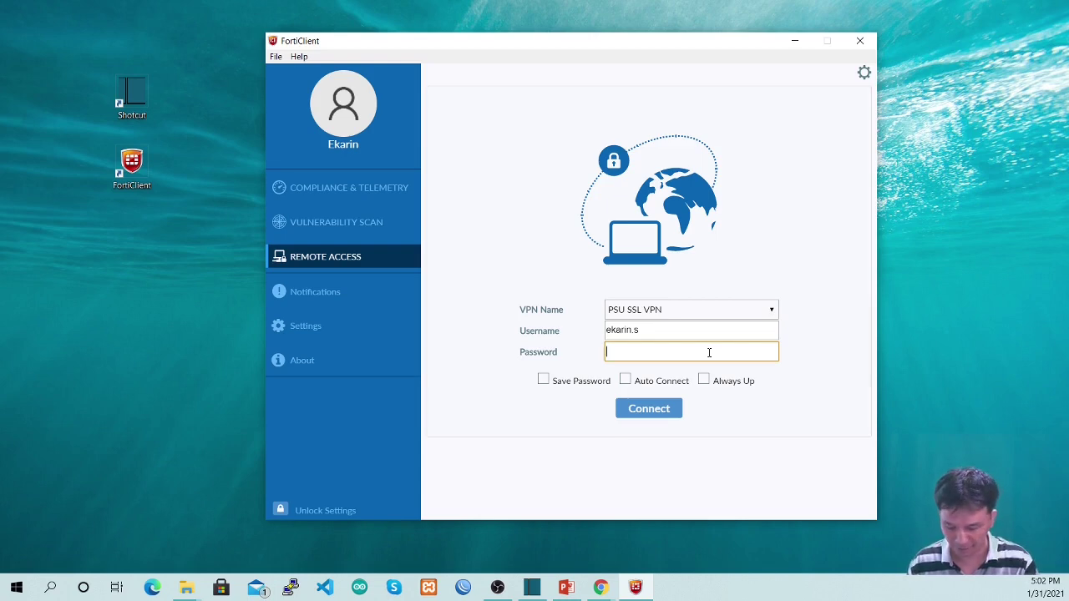
pyautogui.hotkey('ctrl', 'v')
pyautogui.press('Return')
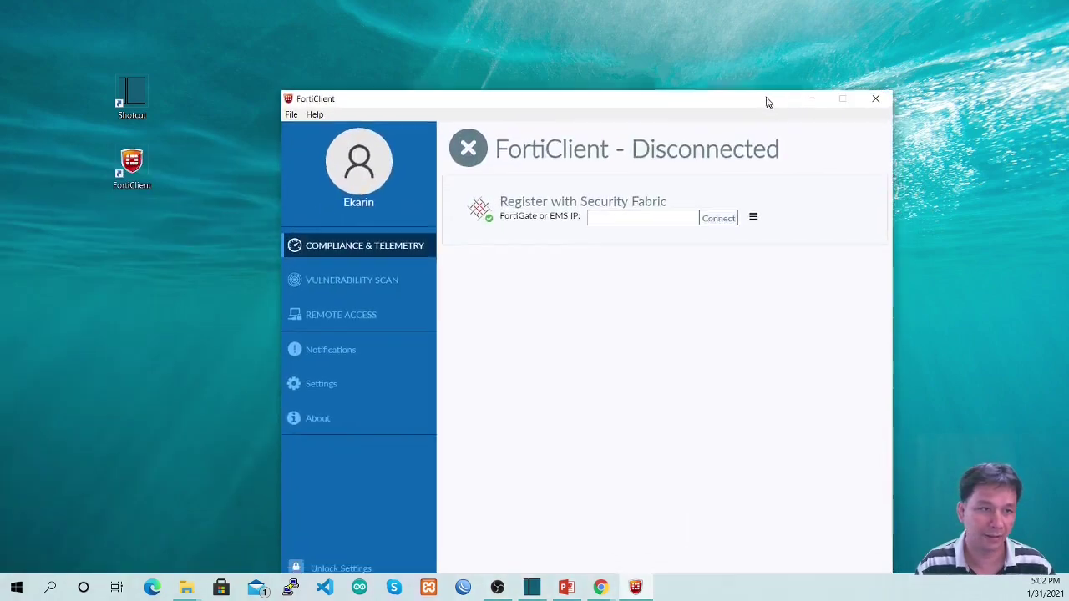
pyautogui.click(373, 259)
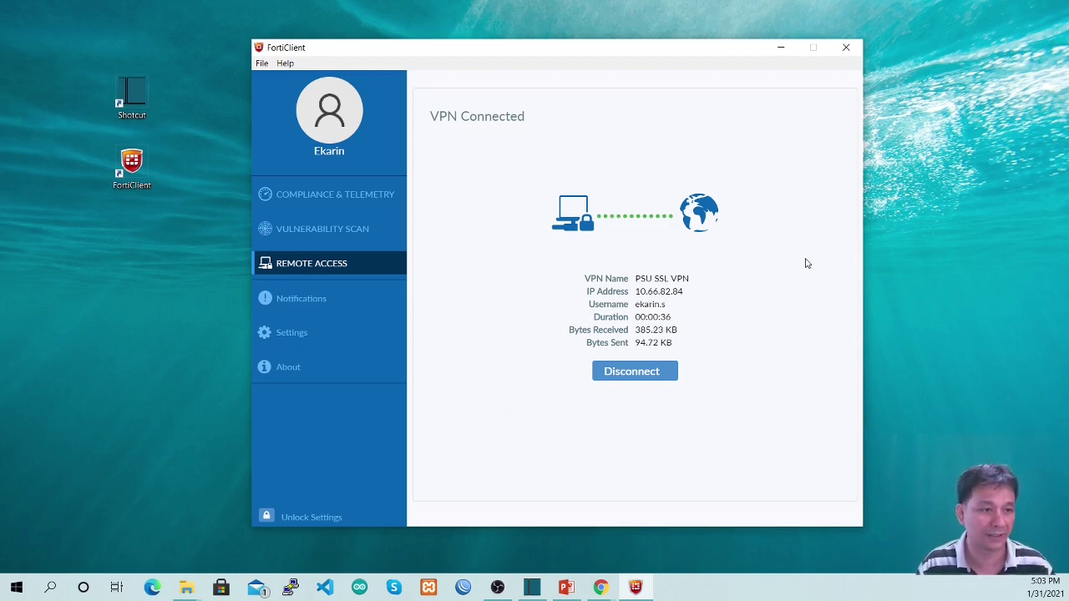
pyautogui.hotkey('alt', 'Tab')
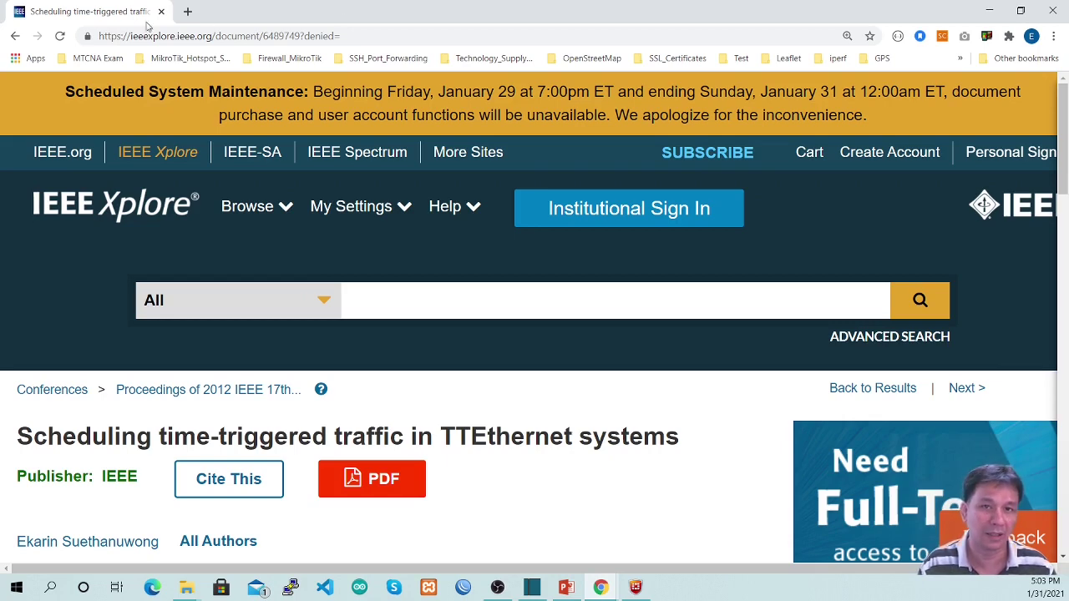
# Reload the paper page through the VPN and search IEEE Xplore for the author's name
pyautogui.click(60, 37)
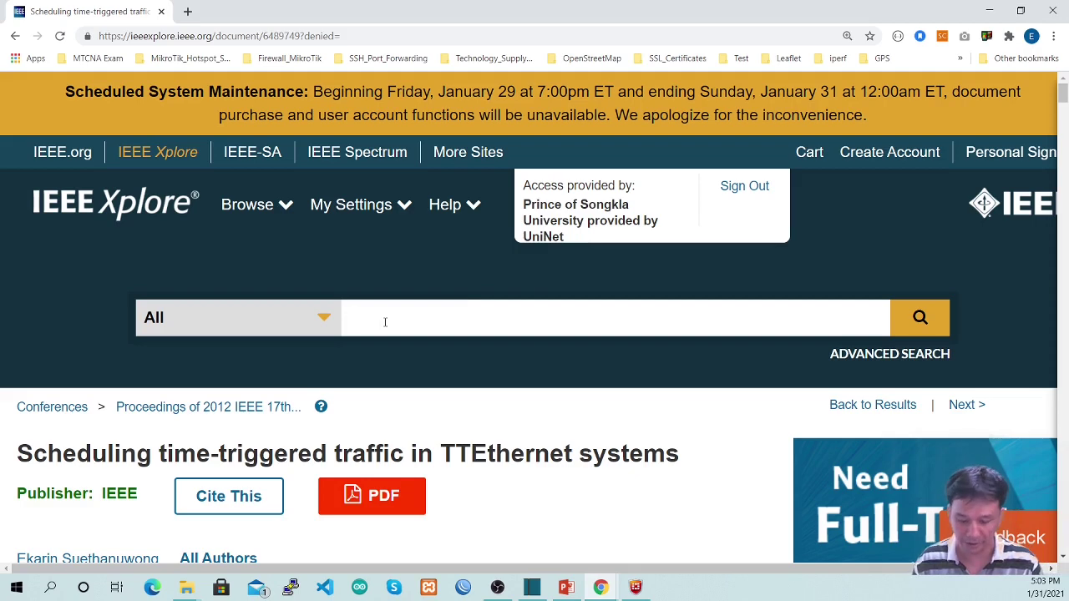
pyautogui.write('Ekarin S')
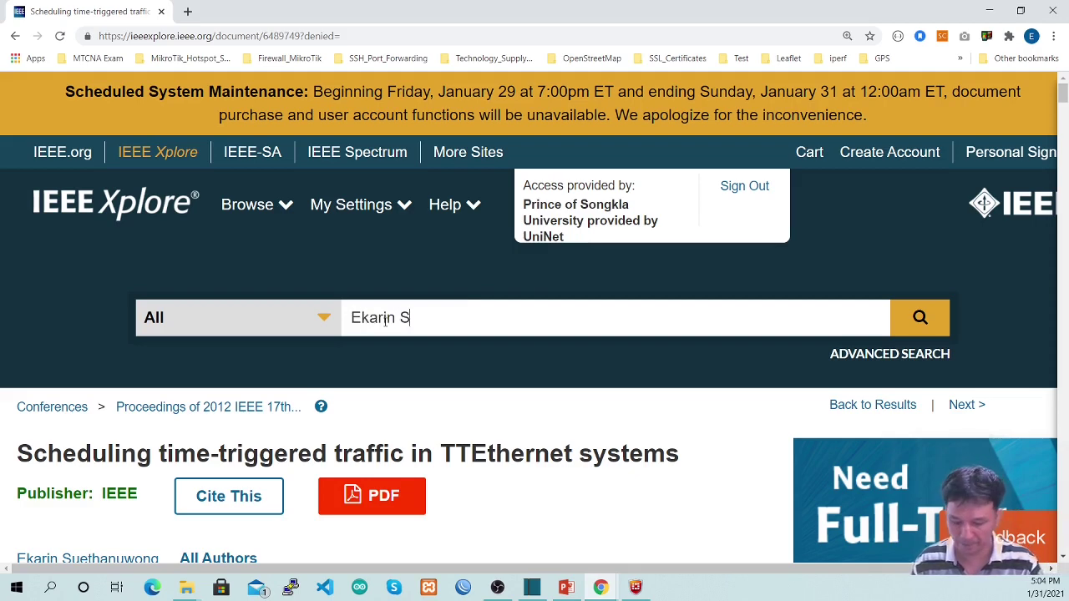
pyautogui.write('uethanuwong')
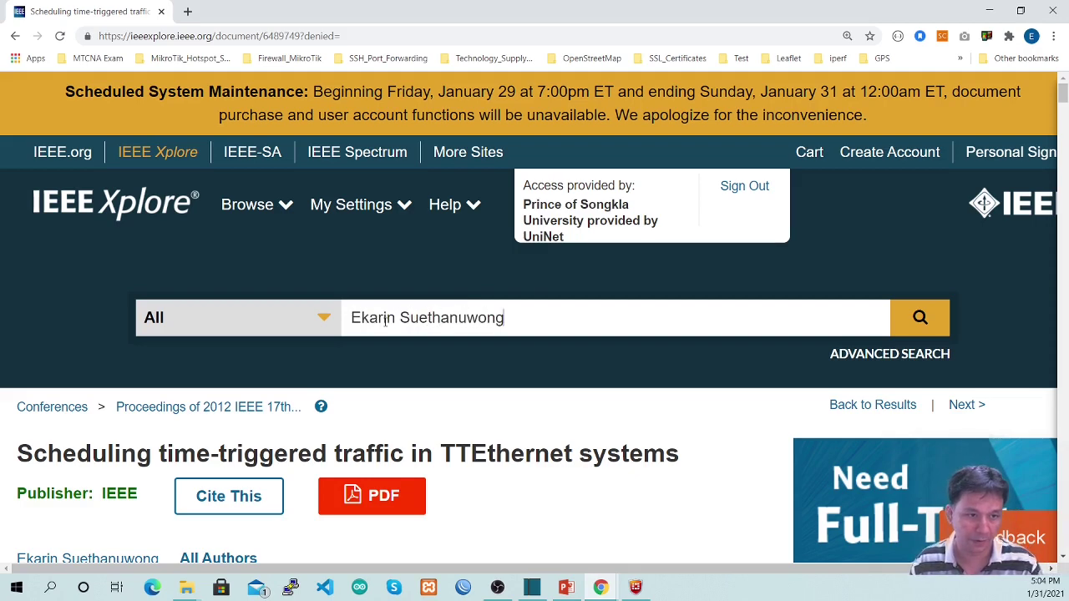
pyautogui.press('Return')
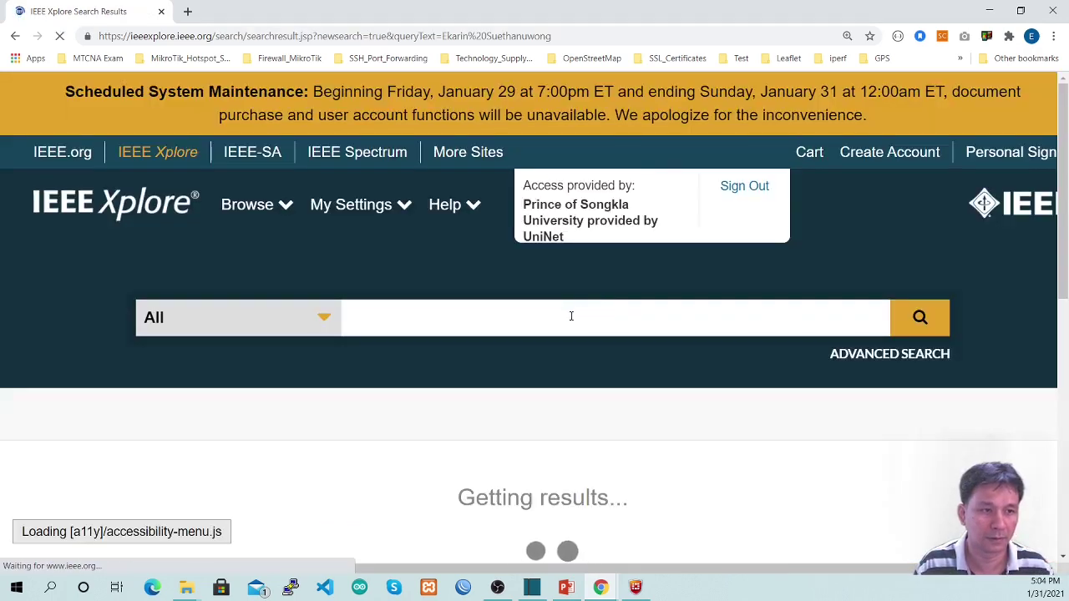
# Review the three results and open 'Scheduling time-triggered traffic in TTEthernet systems'
pyautogui.scroll(-4, 571, 318)
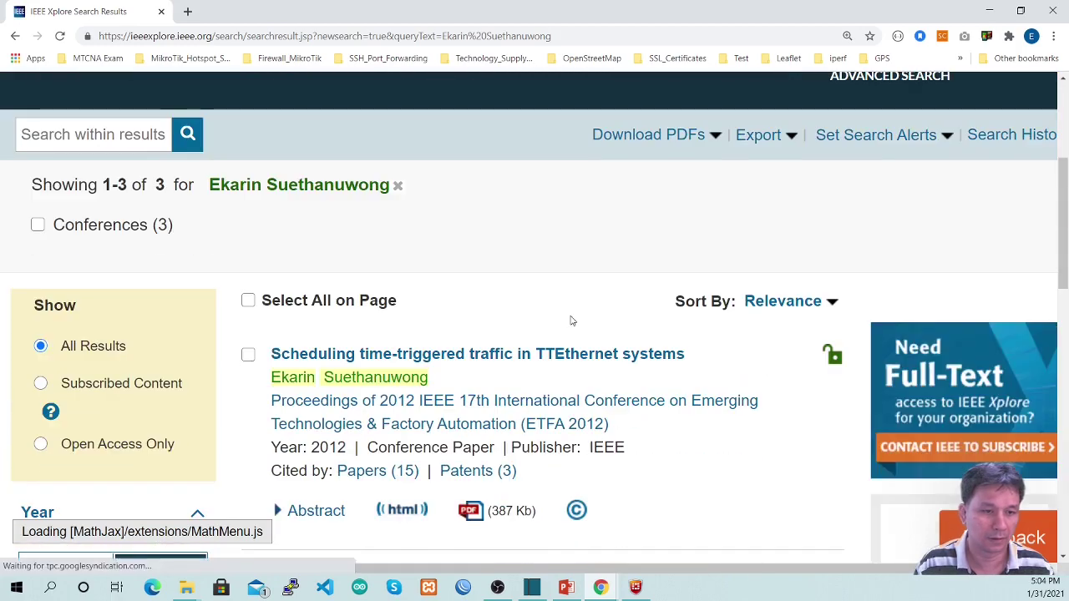
pyautogui.scroll(-2, 572, 320)
pyautogui.scroll(2, 571, 320)
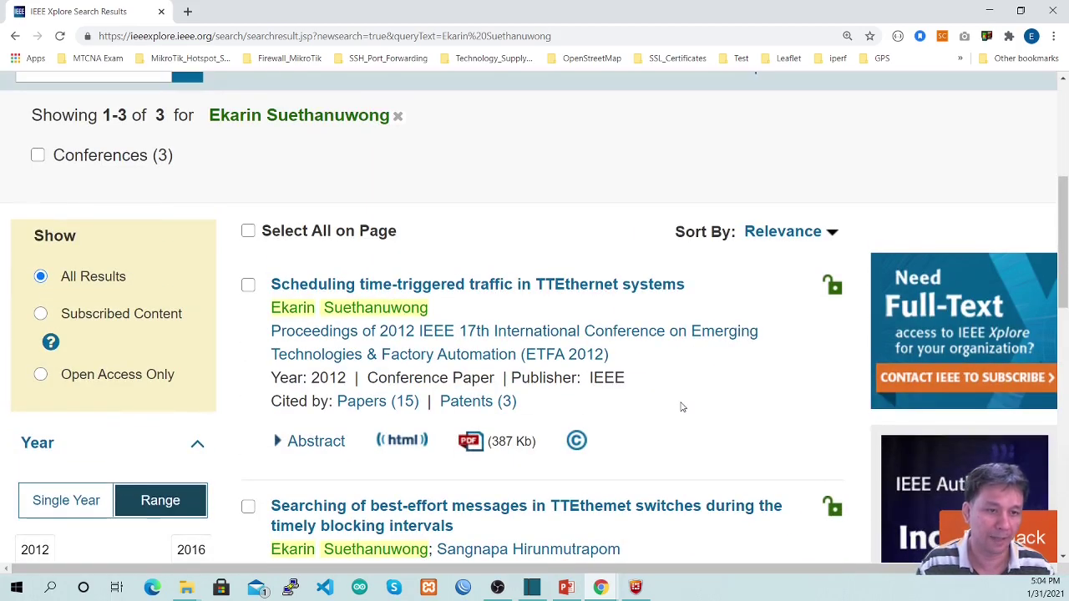
pyautogui.scroll(-3, 681, 407)
pyautogui.scroll(3, 680, 407)
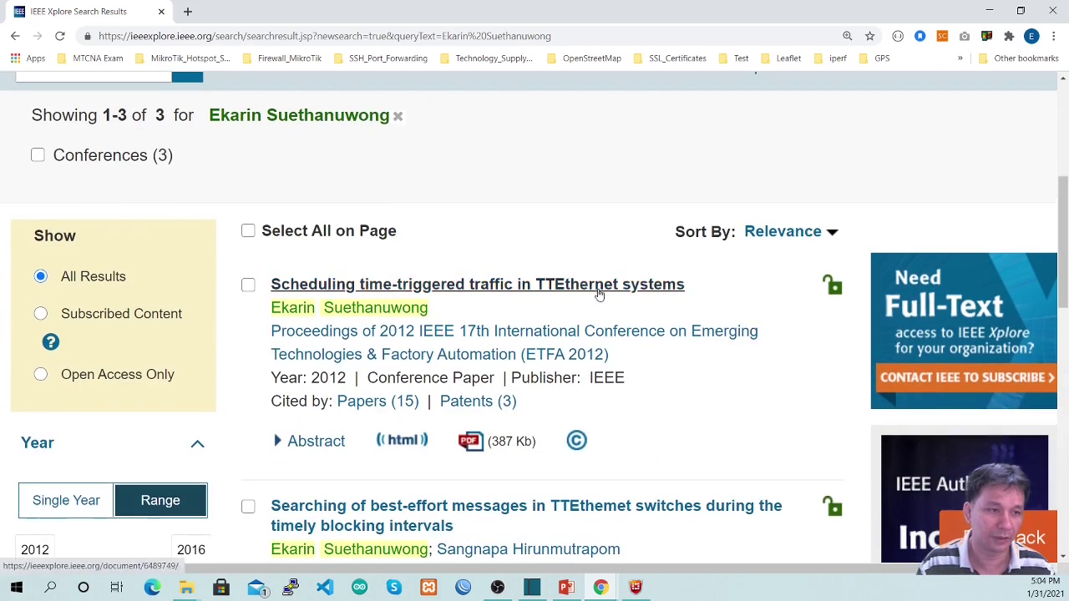
pyautogui.click(598, 289)
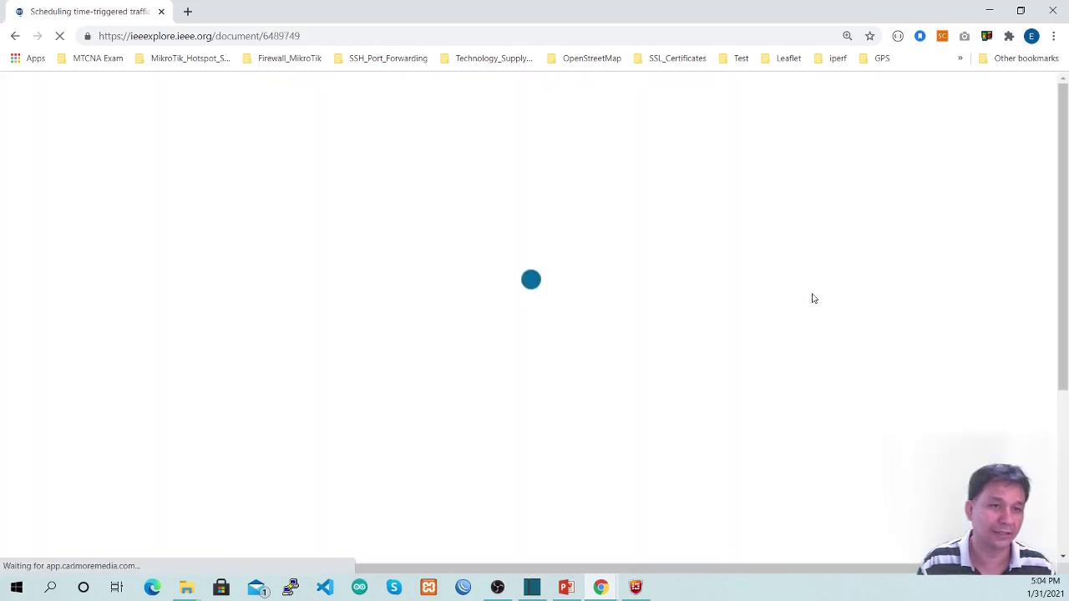
# Scroll through the TTEthernet paper's full text to Section 4, then back up to the title and PDF link
pyautogui.scroll(-2, 501, 289)
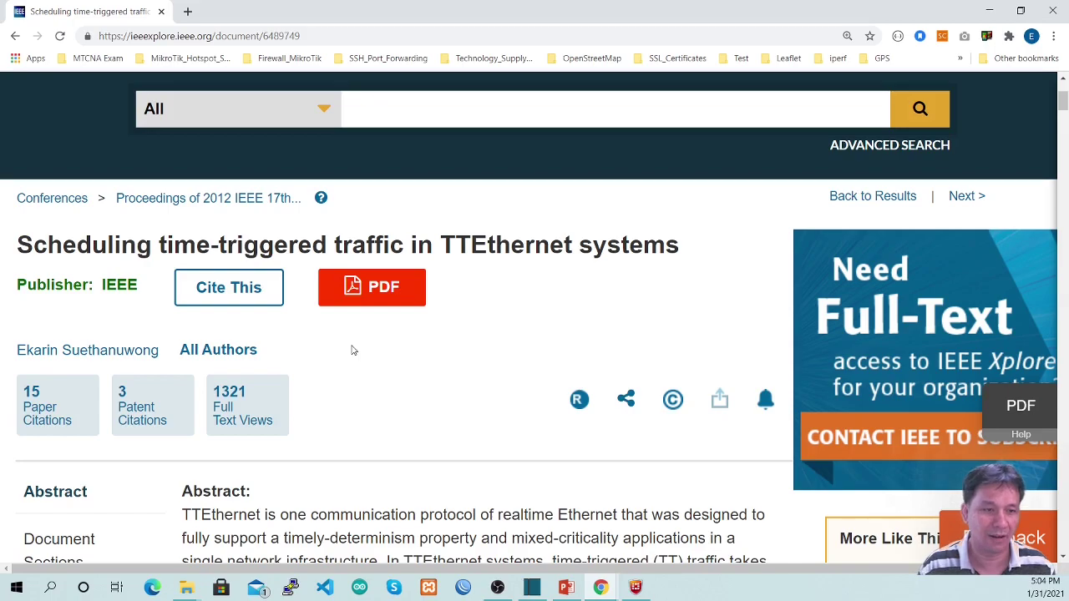
pyautogui.scroll(-5, 352, 351)
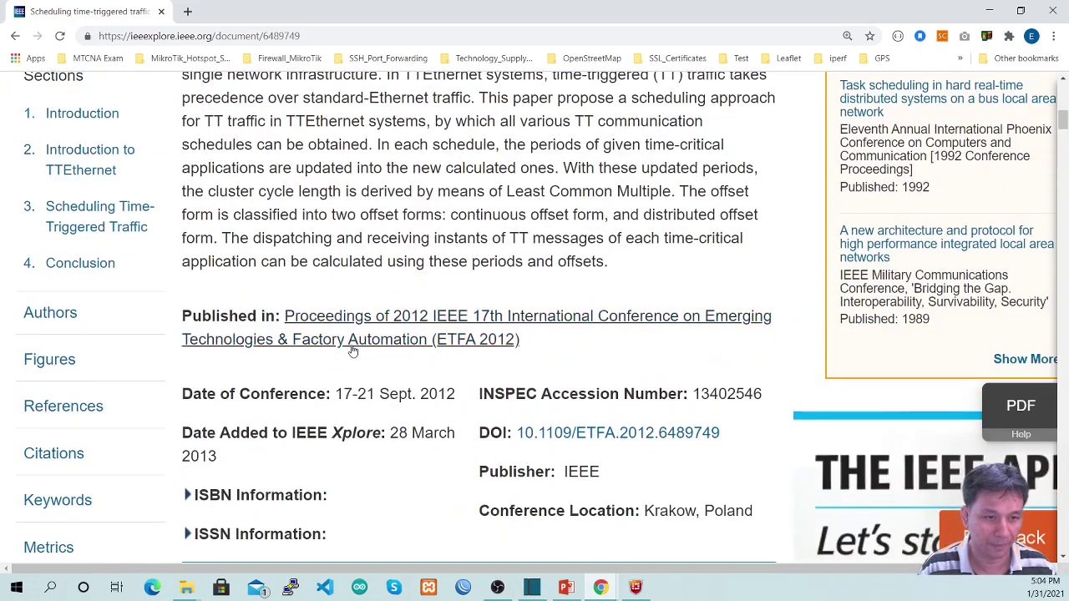
pyautogui.scroll(4, 353, 346)
pyautogui.scroll(2, 353, 346)
pyautogui.scroll(-3, 352, 346)
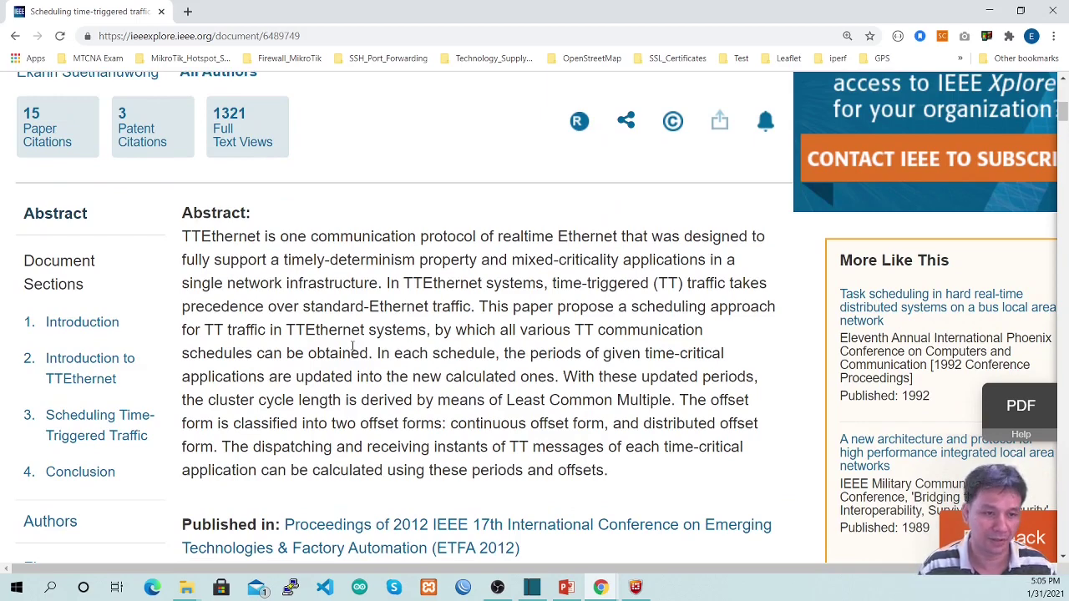
pyautogui.scroll(-8, 352, 345)
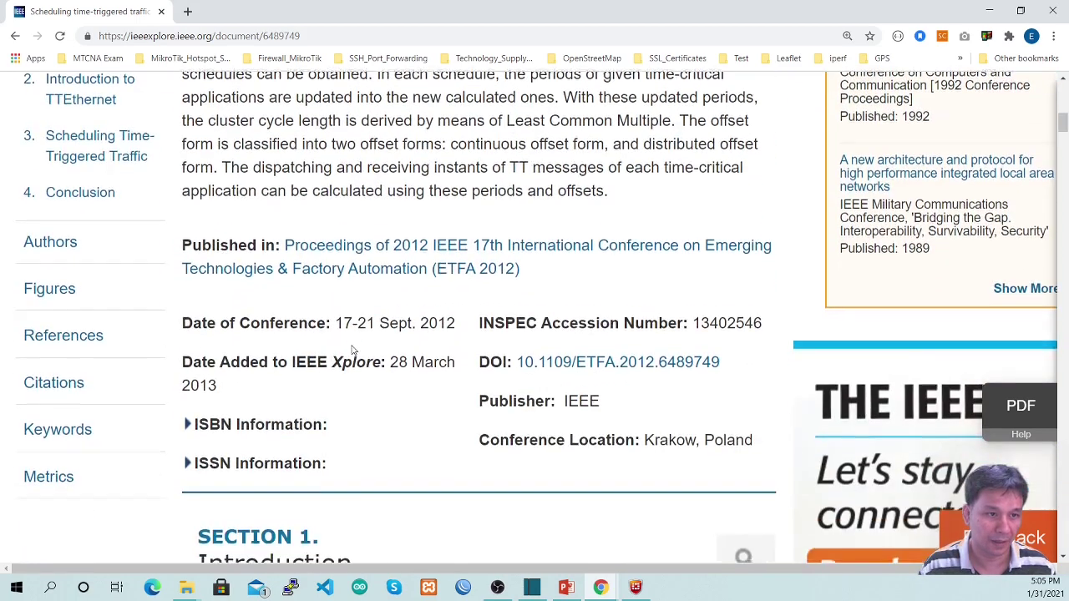
pyautogui.scroll(-15, 353, 351)
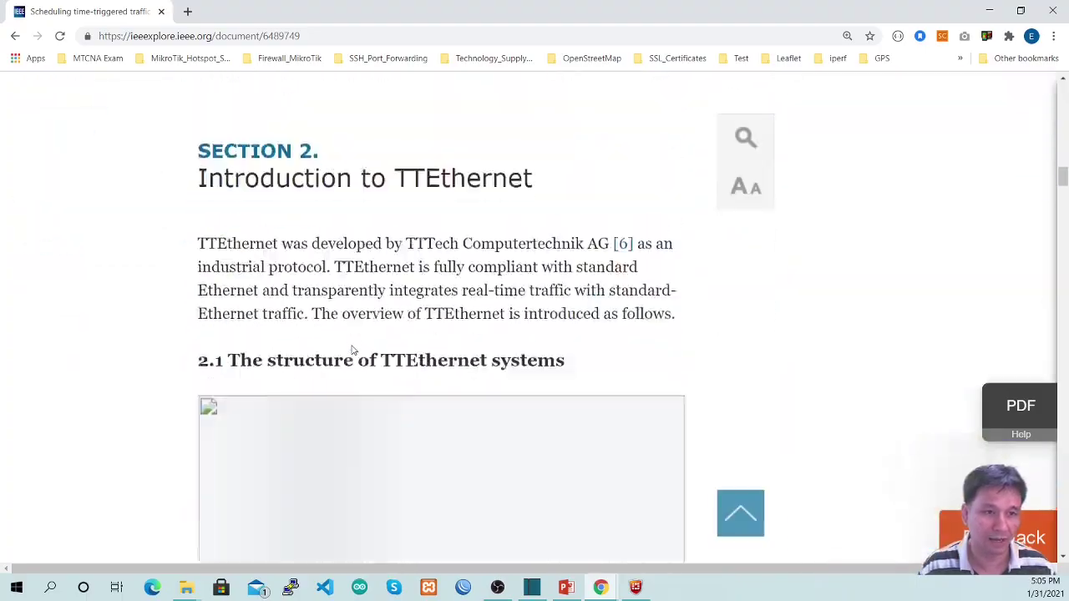
pyautogui.scroll(-15, 352, 351)
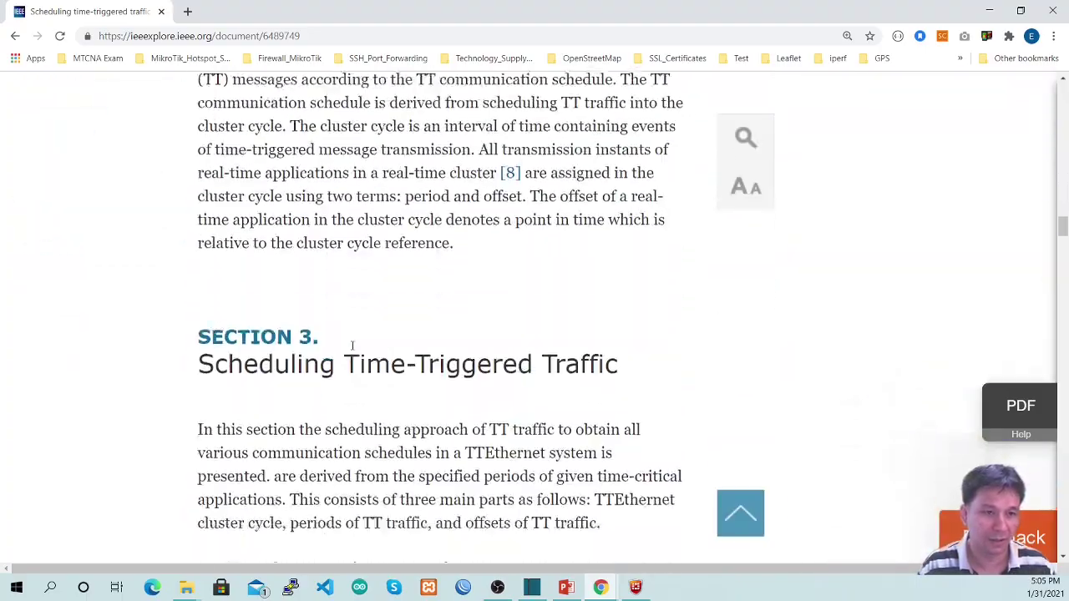
pyautogui.scroll(-15, 352, 345)
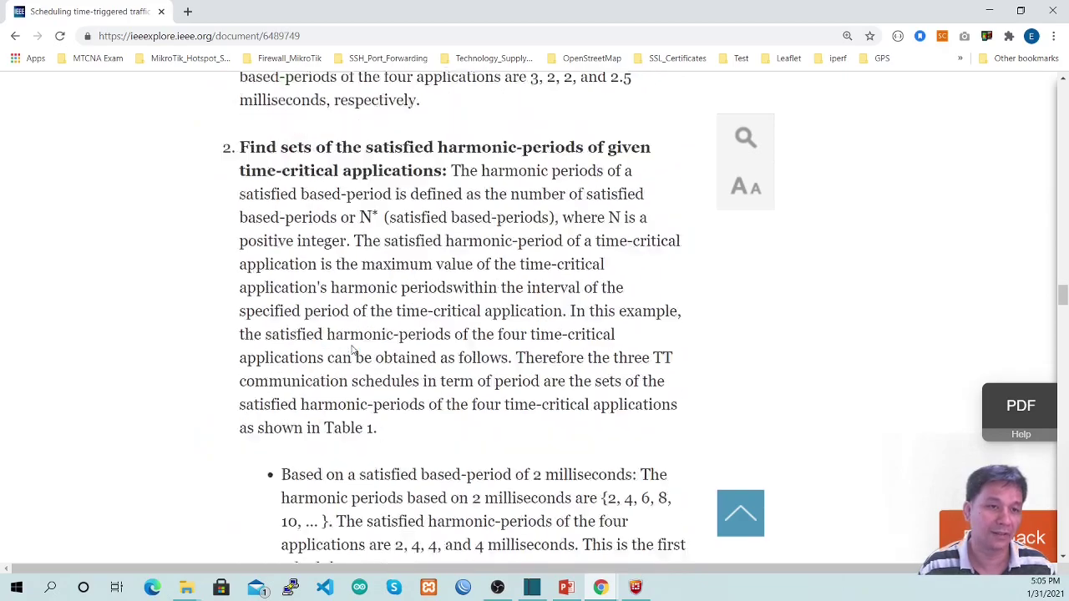
pyautogui.scroll(-3, 352, 343)
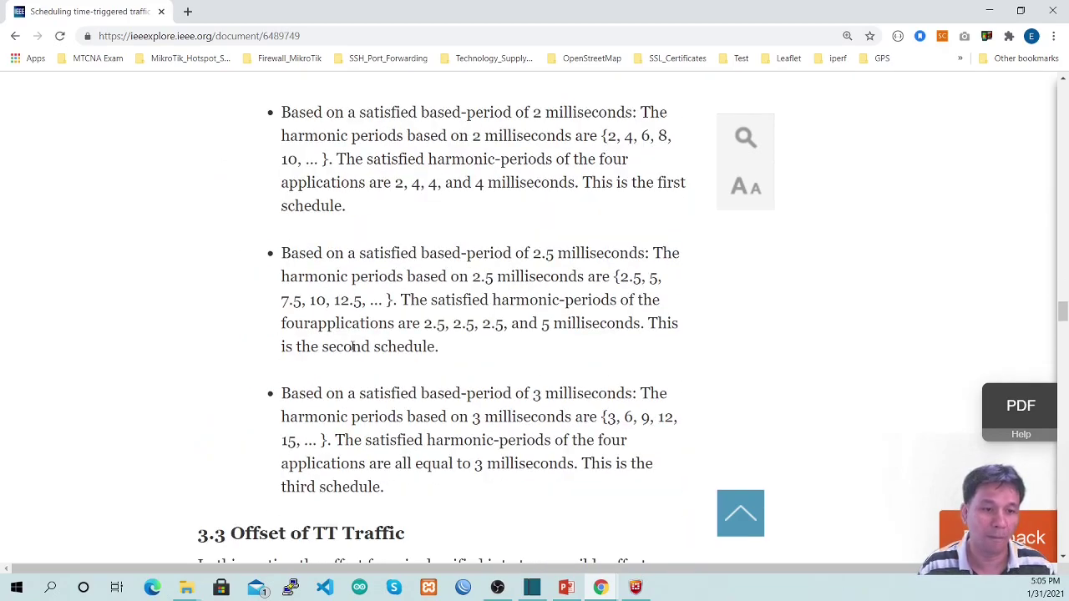
pyautogui.scroll(-15, 353, 347)
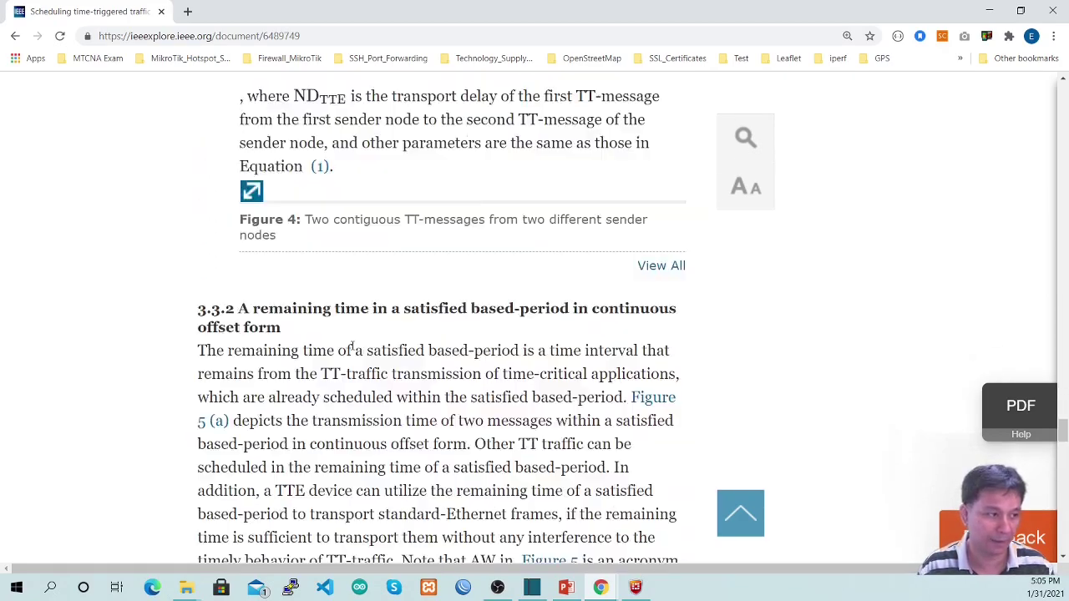
pyautogui.scroll(-3, 352, 346)
pyautogui.scroll(2, 1064, 454)
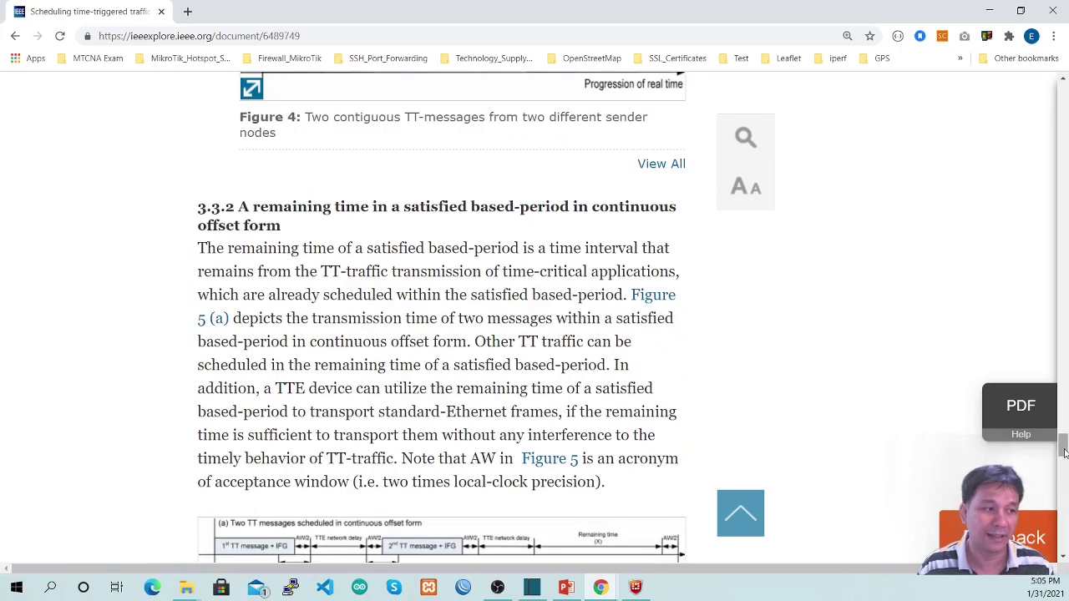
pyautogui.moveTo(1064, 453); pyautogui.dragTo(1064, 82)
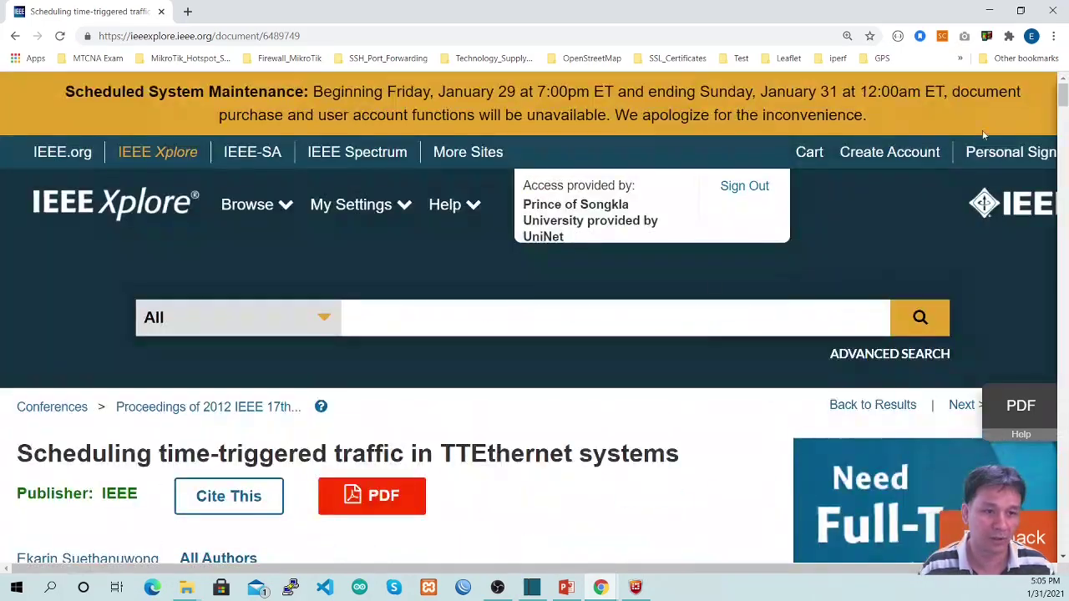
pyautogui.scroll(-3, 470, 401)
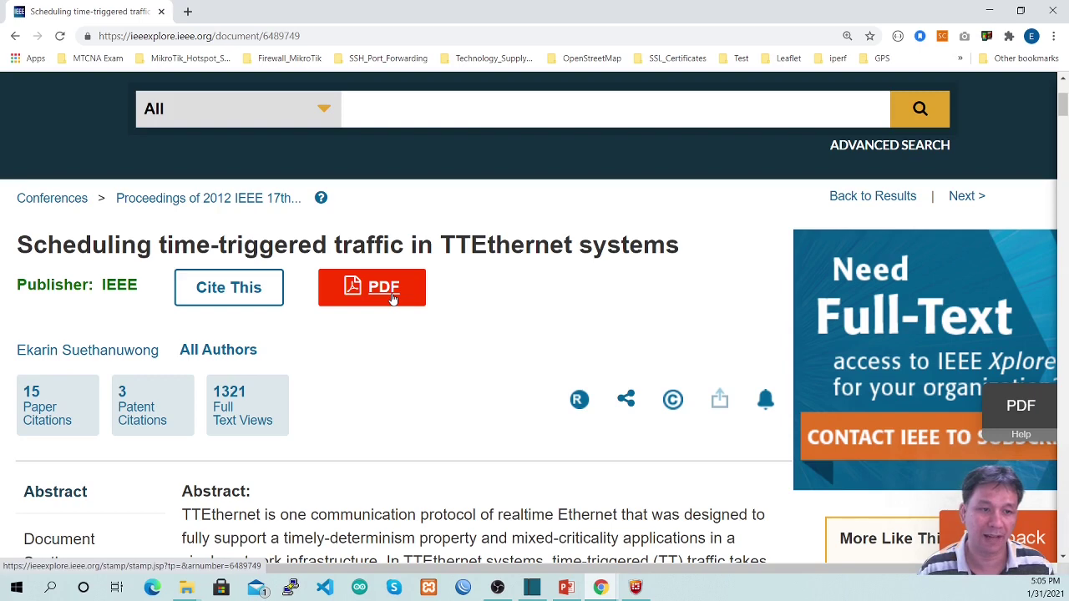
# Download the paper's full-text PDF to the Desktop as professor_paper.pdf, replacing the existing file
pyautogui.click(393, 299)
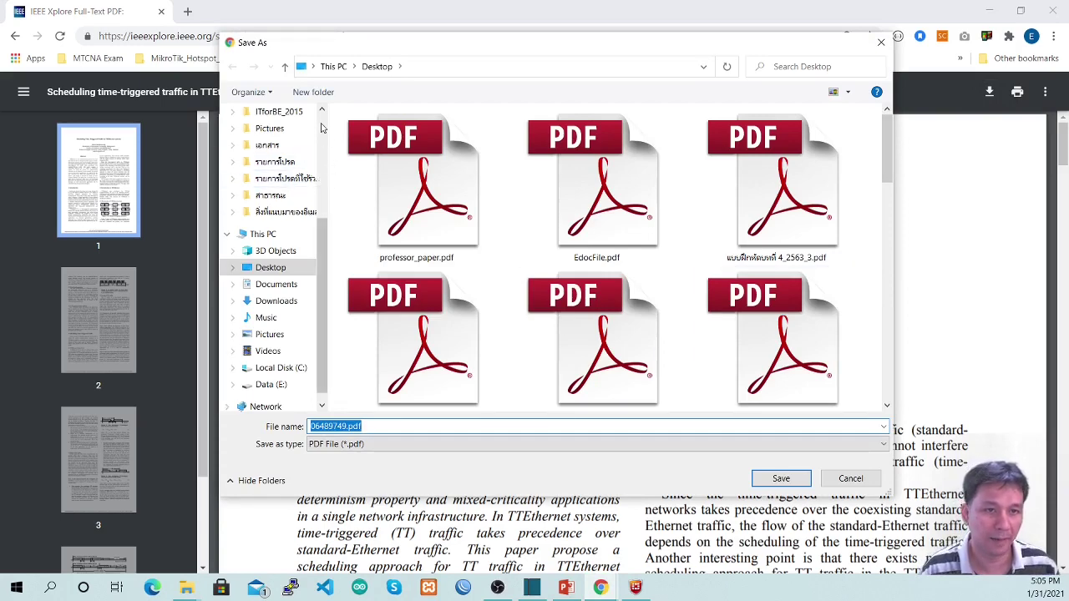
pyautogui.scroll(4, 321, 128)
pyautogui.click(270, 139)
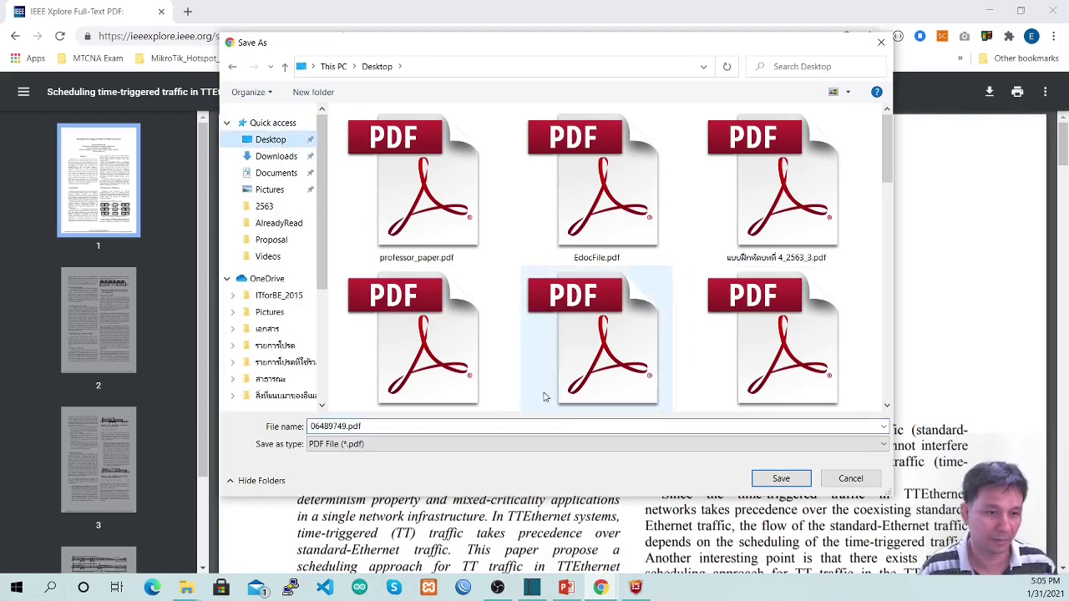
pyautogui.click(430, 424)
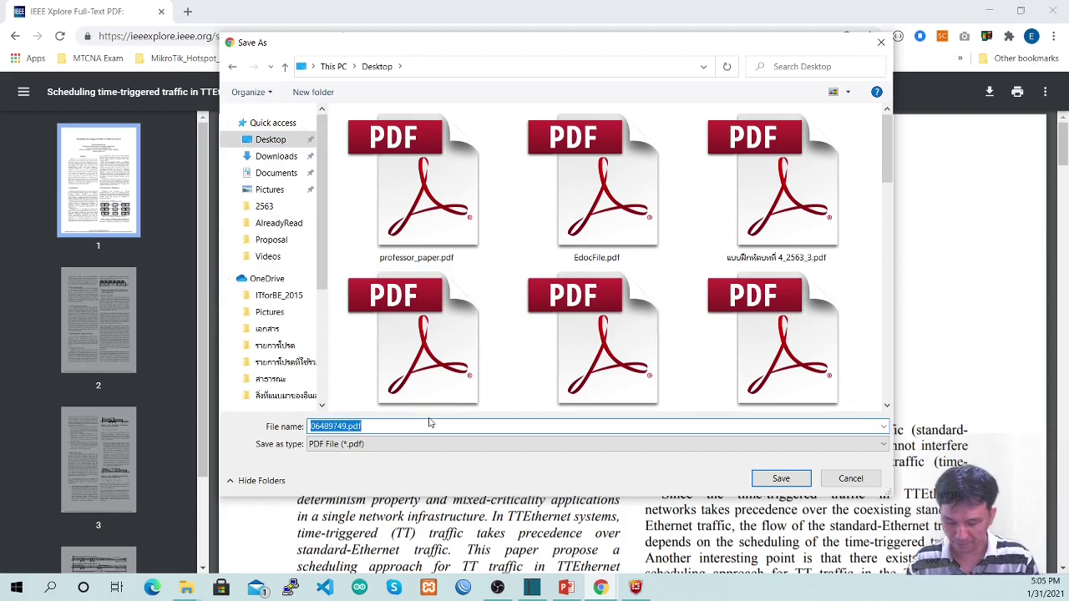
pyautogui.write('Profess')
pyautogui.press('Down')
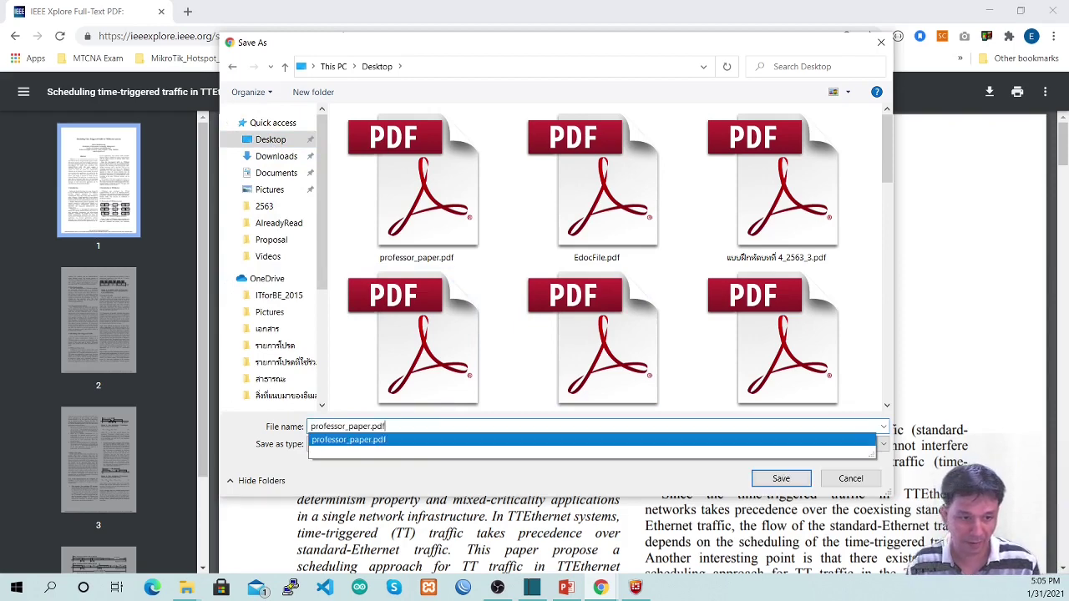
pyautogui.press('Return')
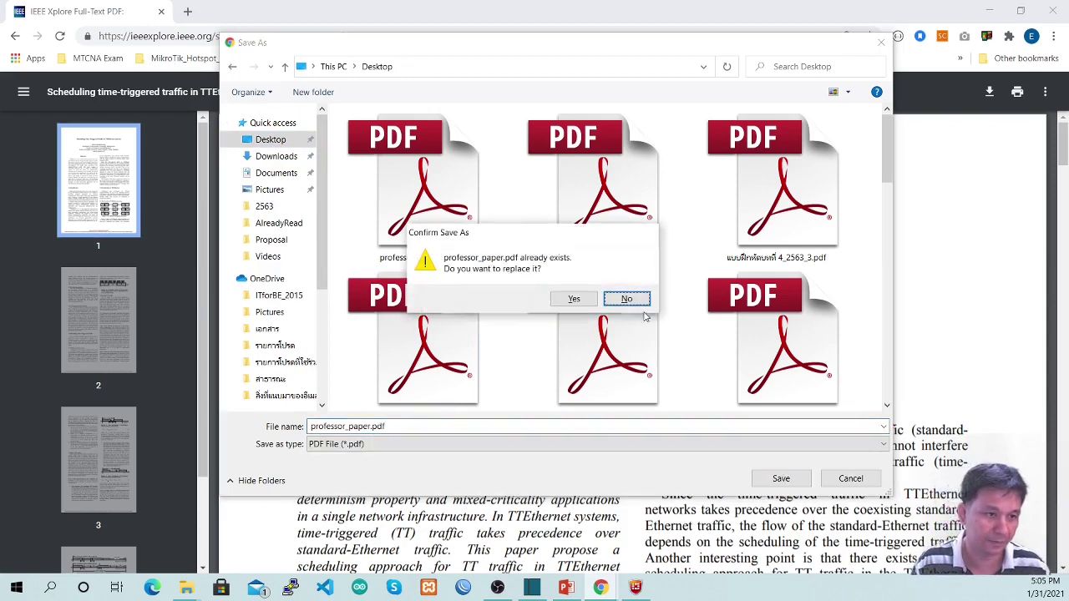
pyautogui.click(587, 300)
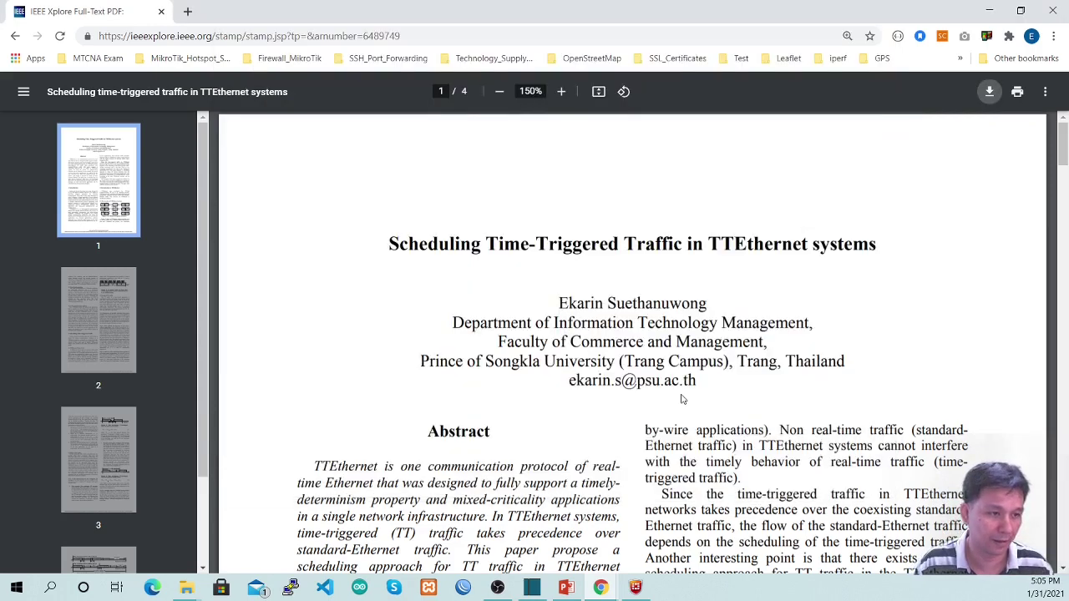
pyautogui.click(144, 554)
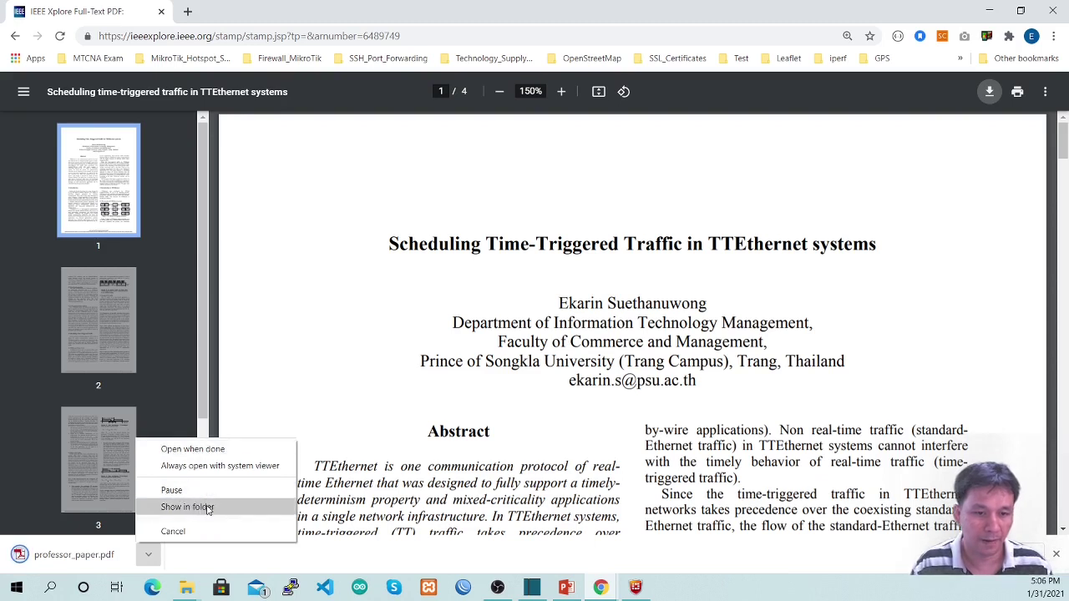
# Locate professor_paper.pdf on the Desktop in a maximized Explorer window and open it in Acrobat
pyautogui.click(189, 507)
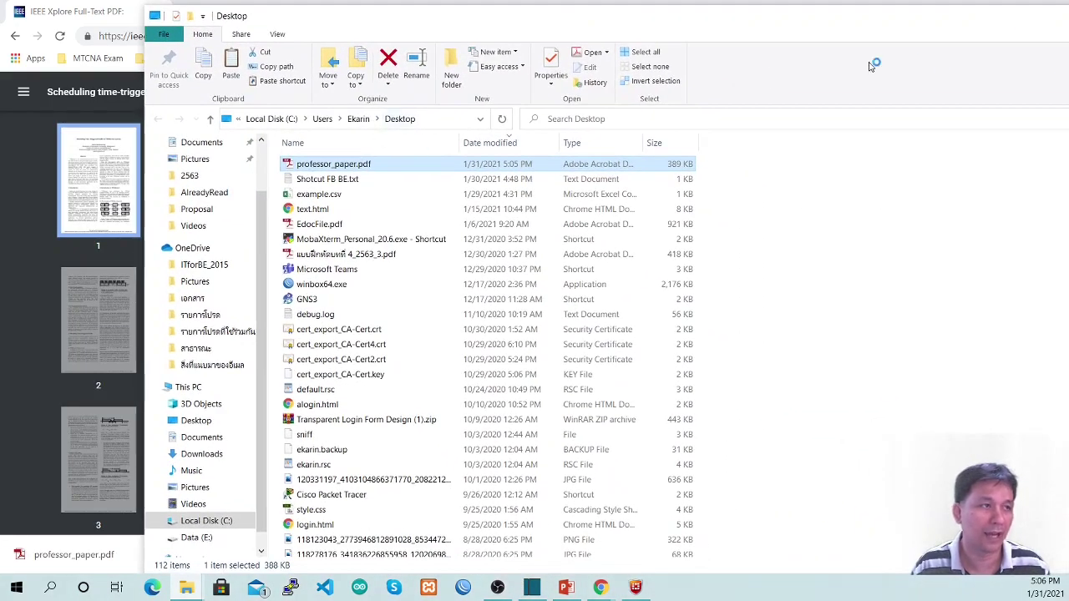
pyautogui.doubleClick(906, 17)
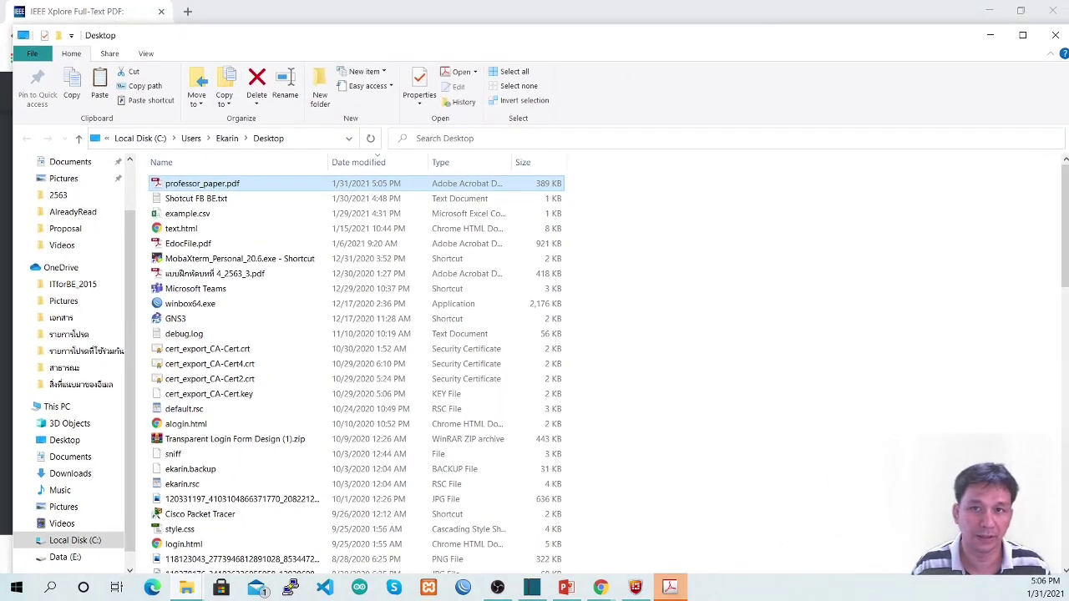
pyautogui.press('Return')
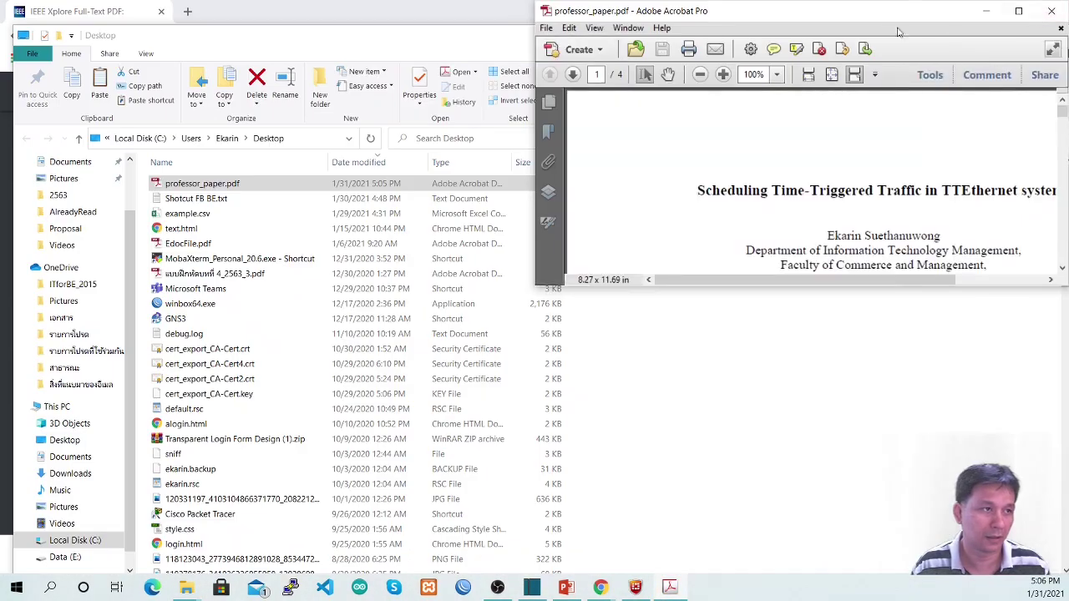
# Maximize Acrobat and scroll through the TTEthernet paper
pyautogui.doubleClick(890, 15)
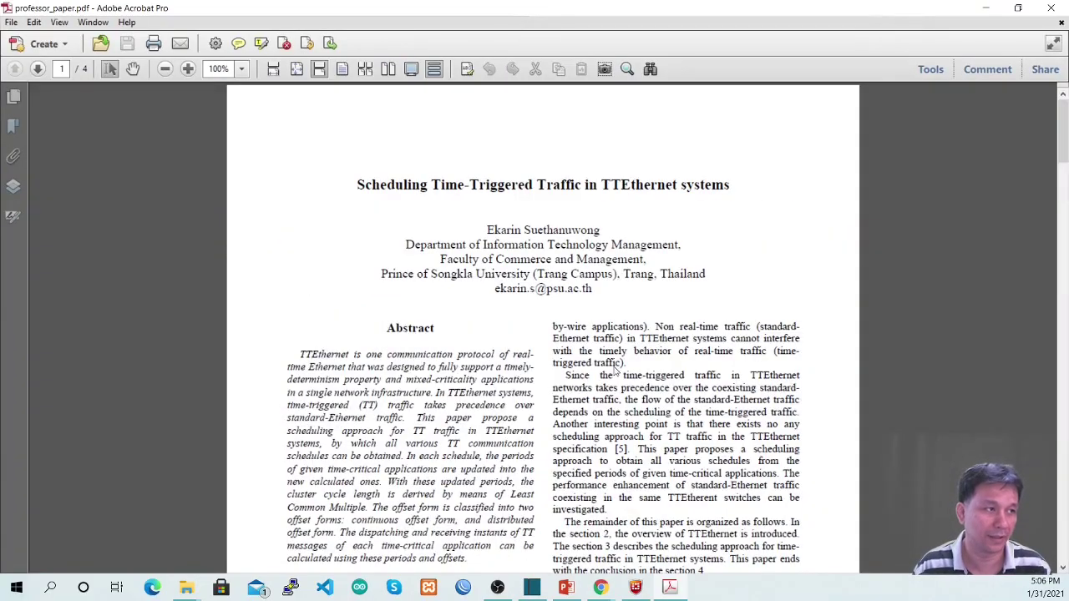
pyautogui.moveTo(1063, 198); pyautogui.dragTo(1064, 100)
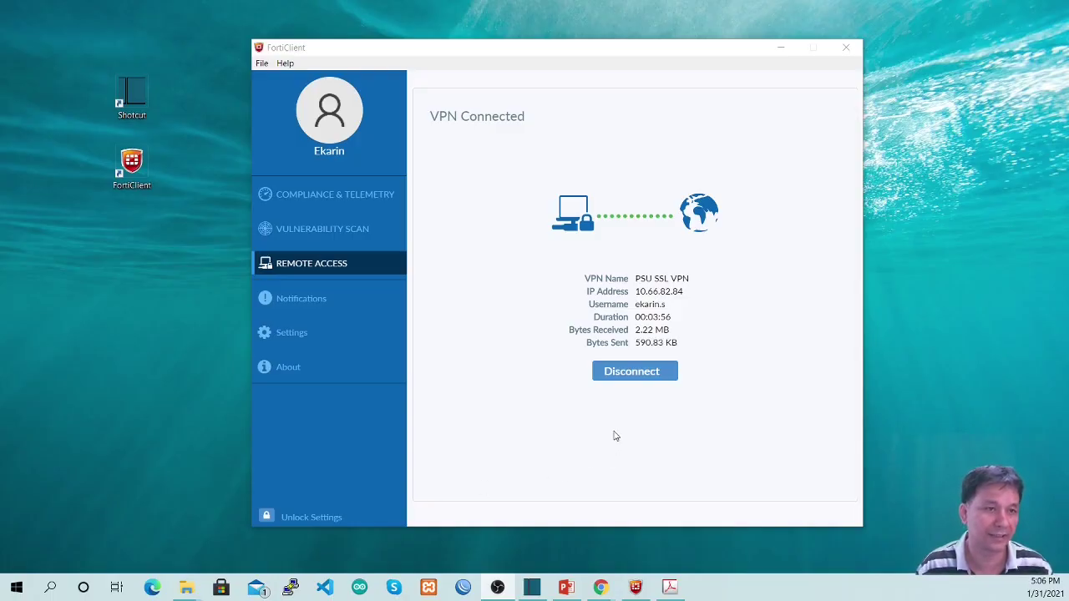
# Disconnect the PSU SSL VPN and return to the PowerPoint deck at slide 41
pyautogui.click(633, 373)
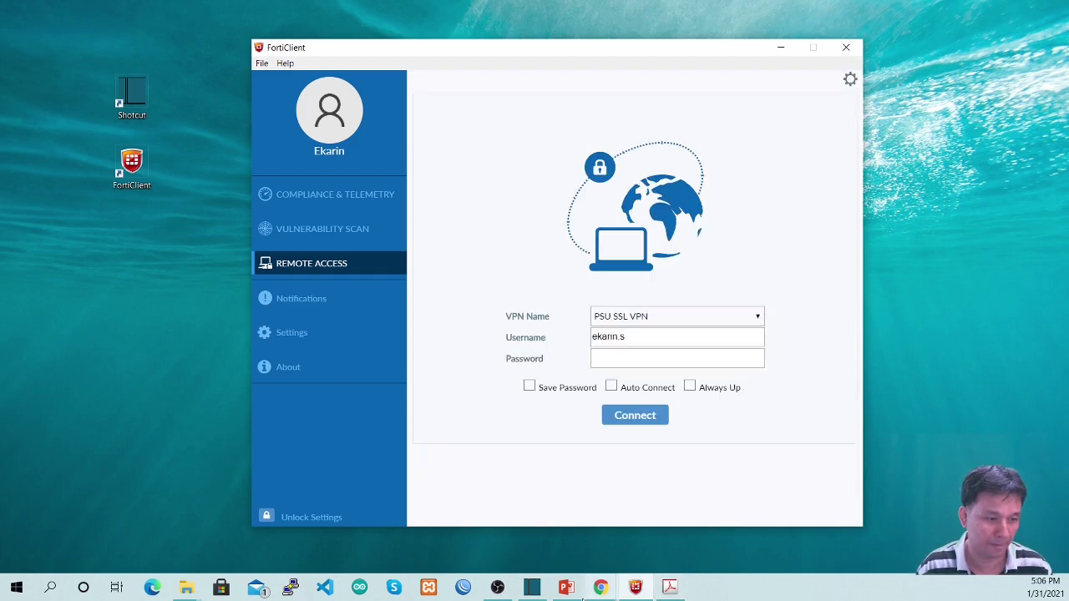
pyautogui.click(566, 587)
pyautogui.scroll(-3, 596, 393)
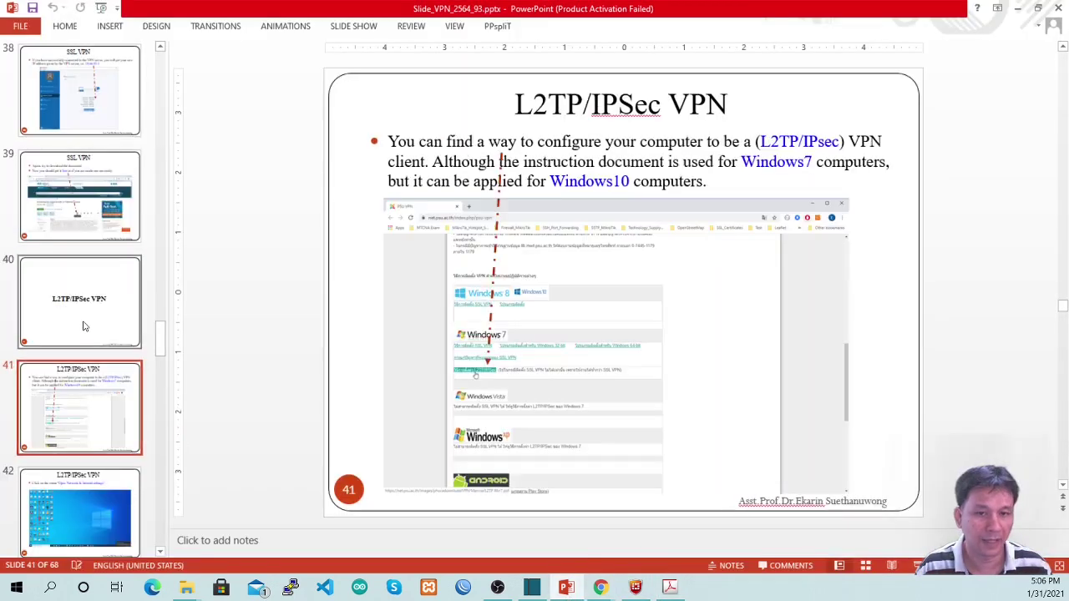
# Present slides 40 and 41 on L2TP/IPSec, highlighting 'configure', then switch to the PSU VPN page
pyautogui.click(83, 327)
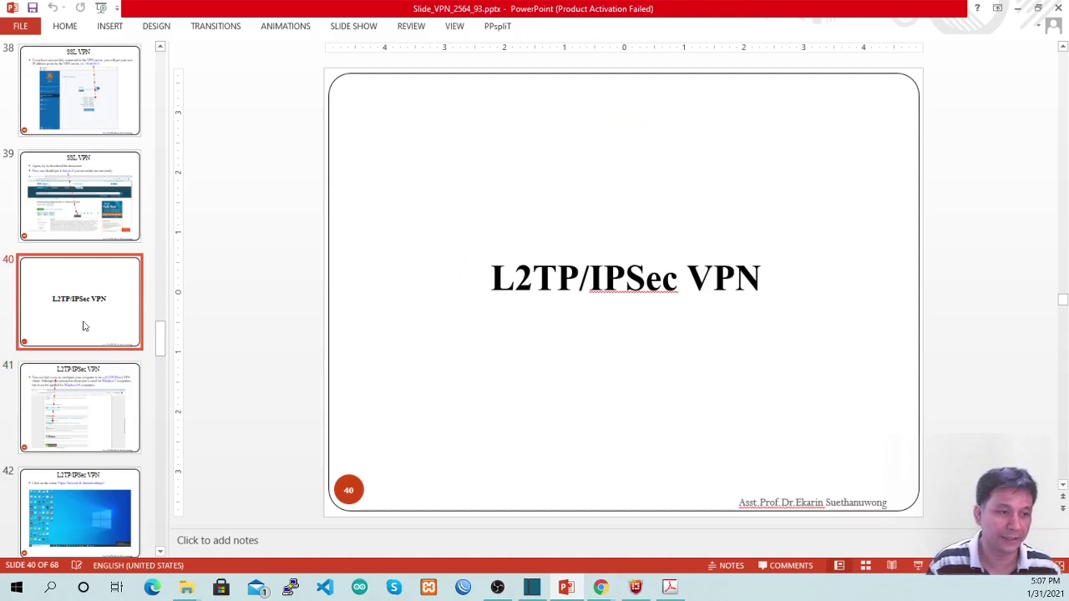
pyautogui.click(83, 393)
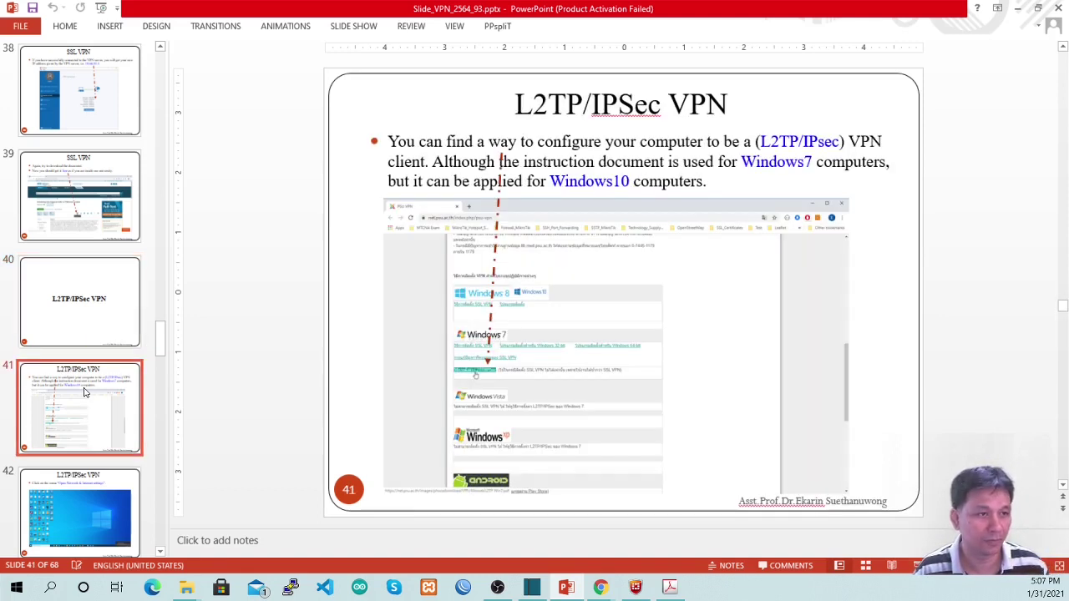
pyautogui.scroll(-1, 83, 392)
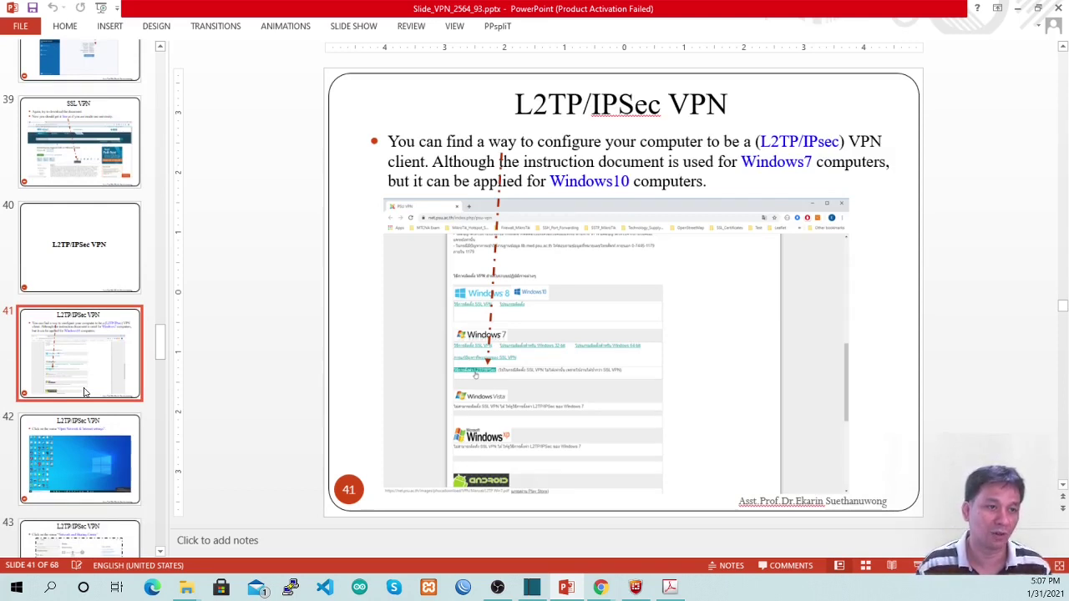
pyautogui.moveTo(553, 141); pyautogui.dragTo(599, 141)
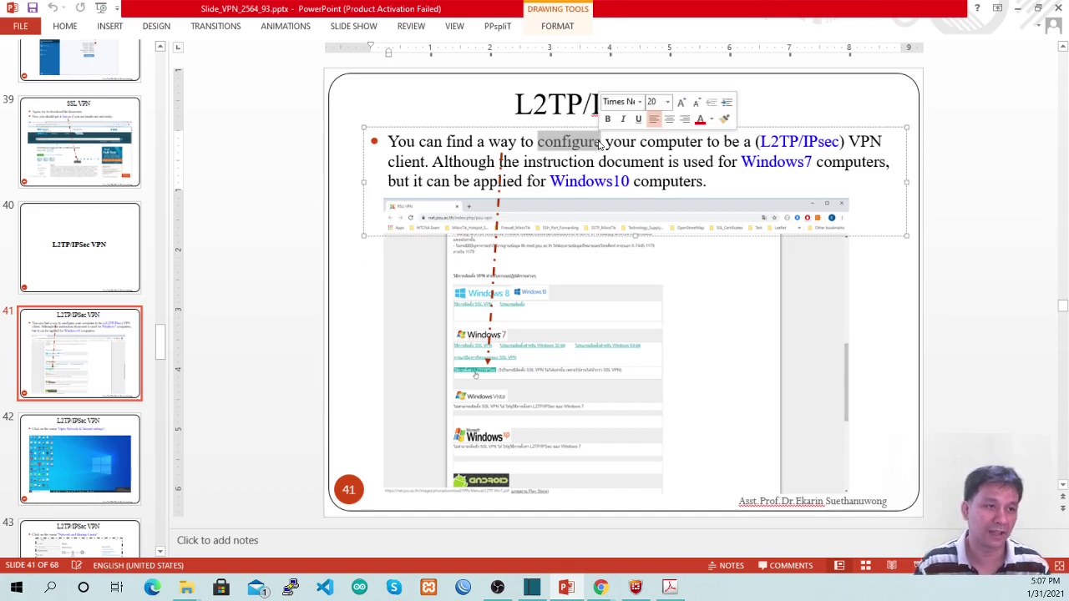
pyautogui.click(598, 161)
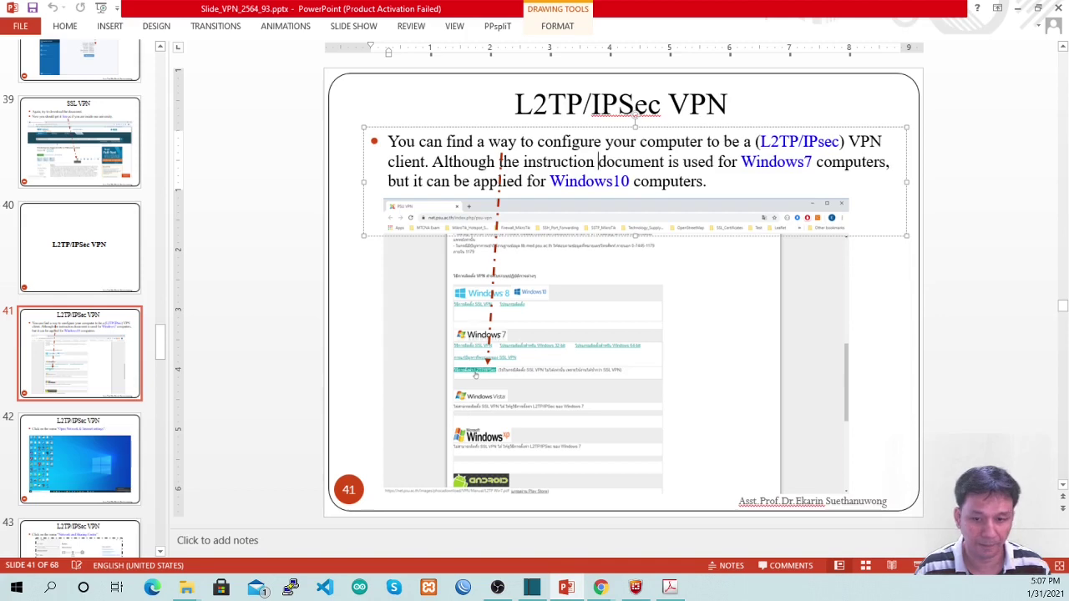
pyautogui.hotkey('alt', 'Tab')
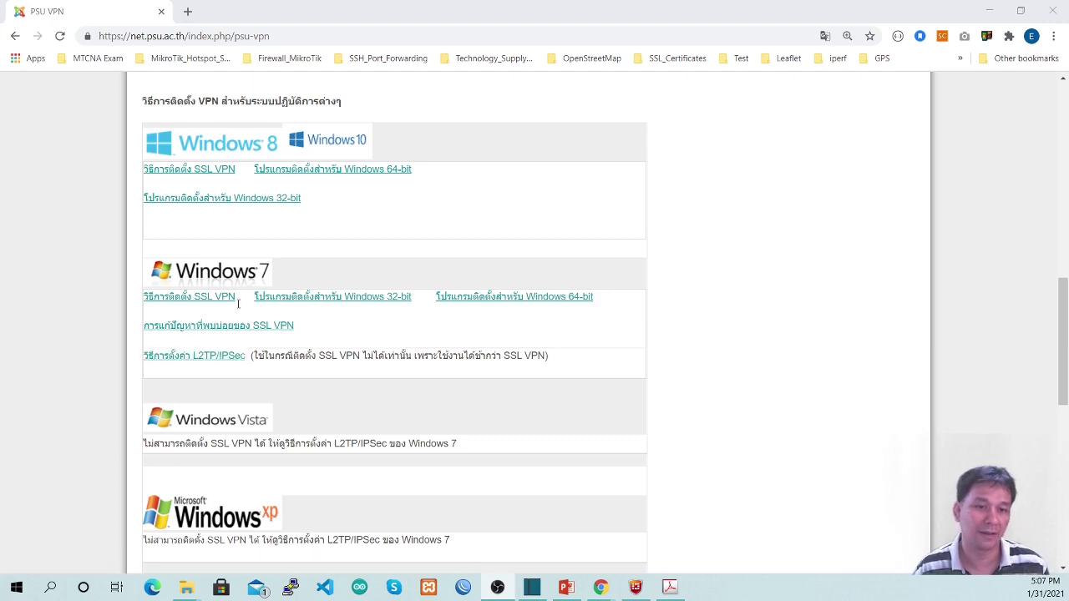
# Open the Windows 7 L2TP/IPSec guide L2TP Win7.pdf and scroll through its opening pages
pyautogui.click(219, 358)
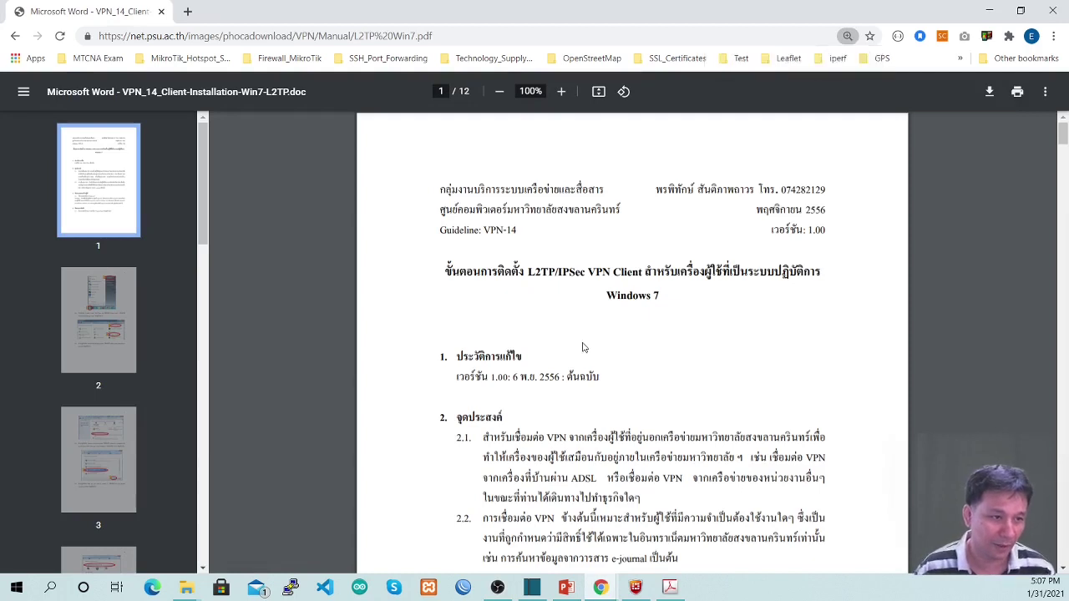
pyautogui.scroll(-3, 588, 348)
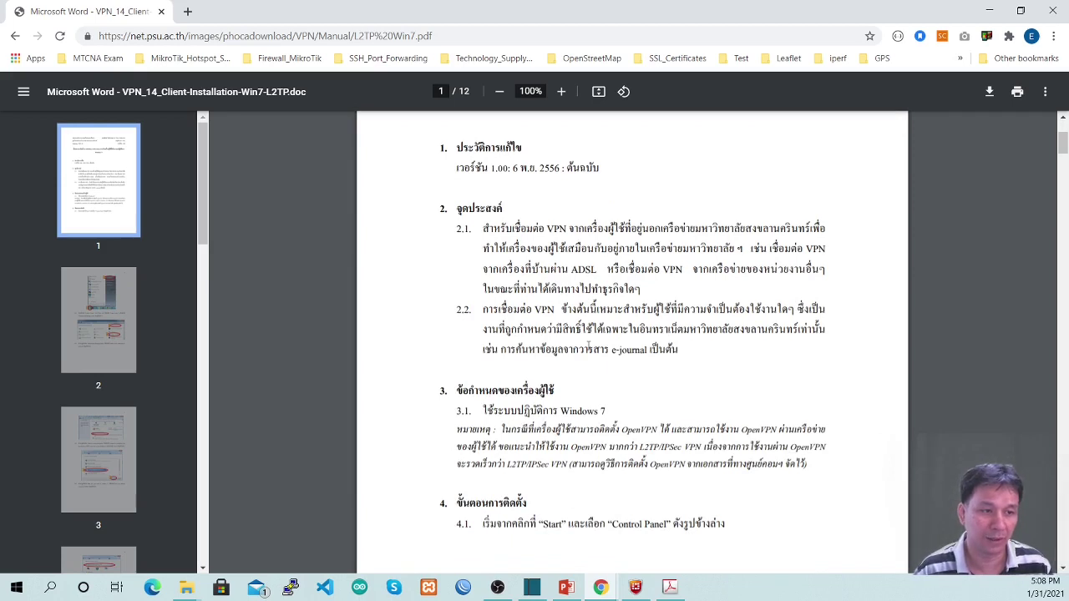
pyautogui.scroll(-3, 588, 345)
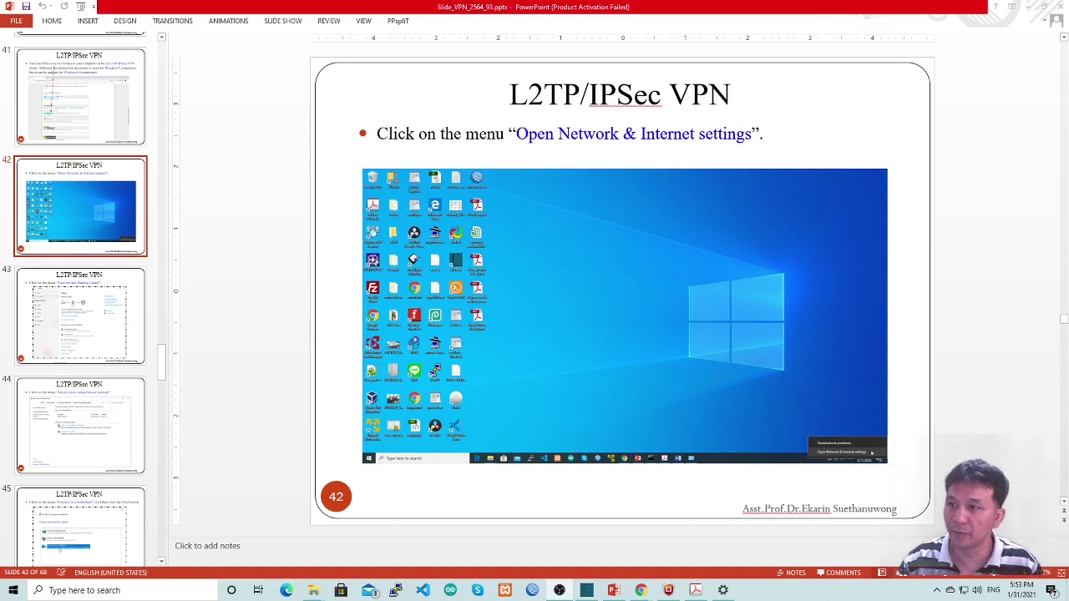
# Open Network & Internet settings from the tray network icon's menu
pyautogui.scroll(-1, 80, 301)
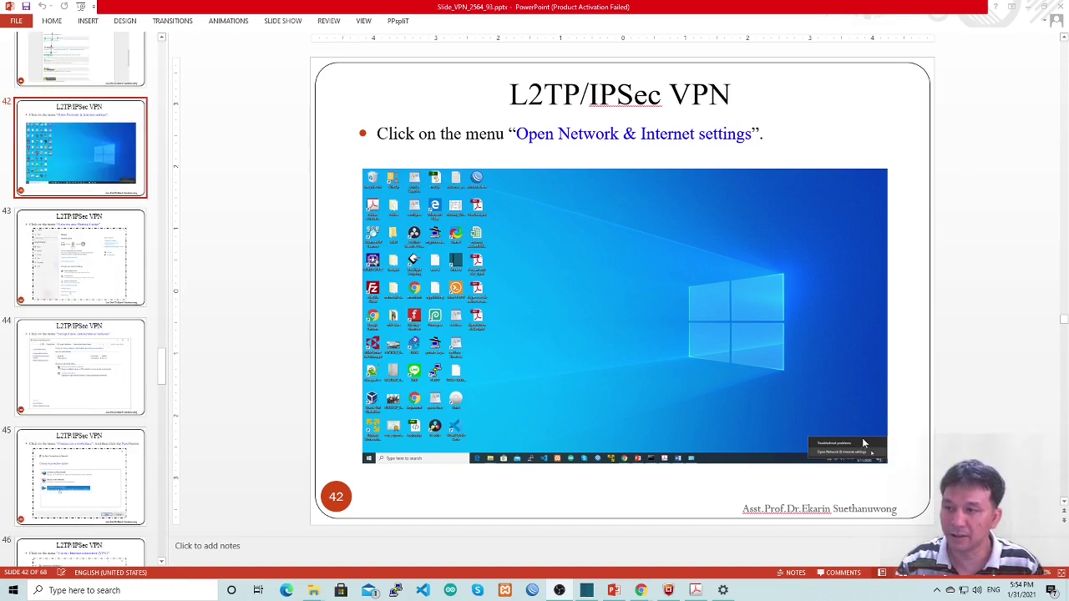
pyautogui.rightClick(964, 595)
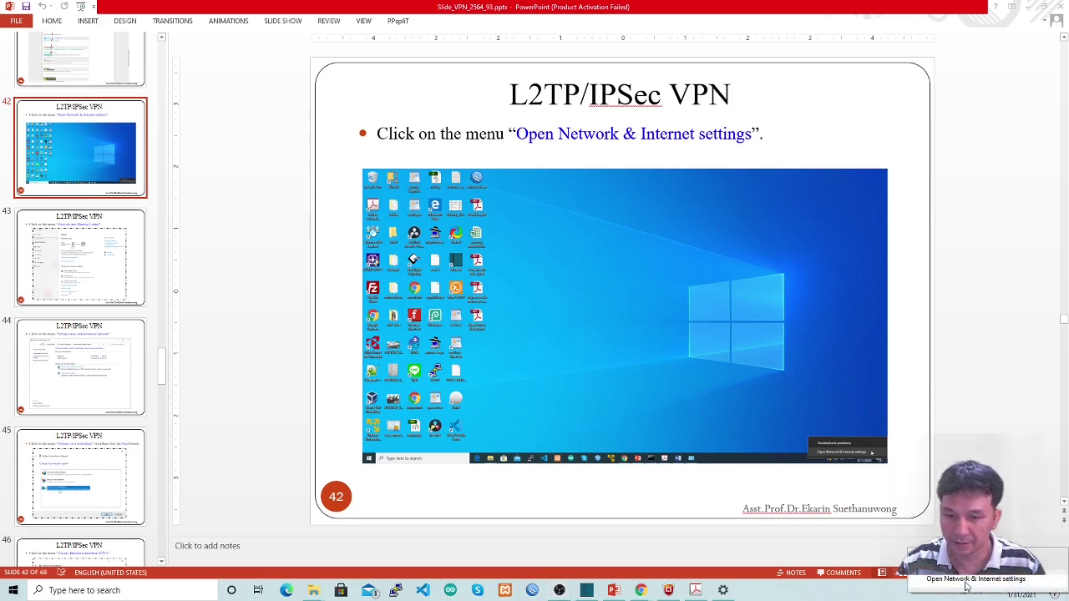
pyautogui.click(964, 581)
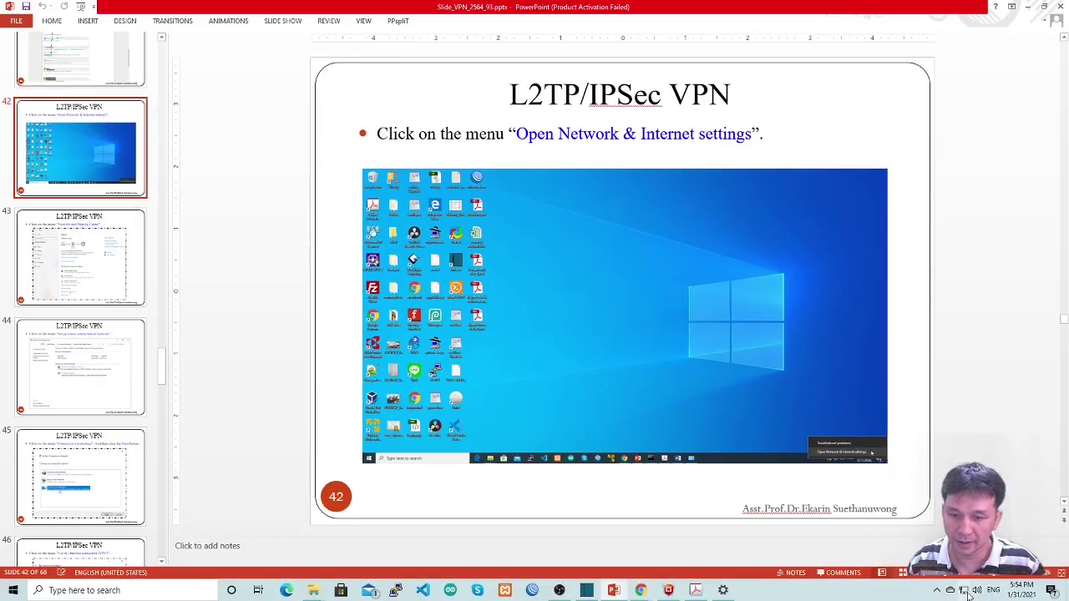
pyautogui.rightClick(966, 591)
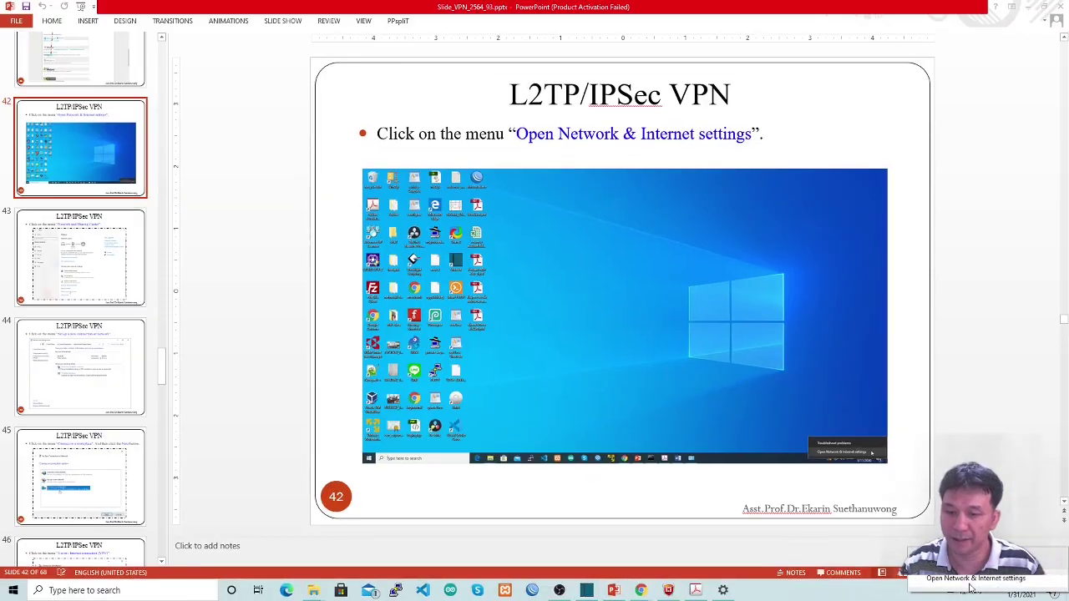
pyautogui.click(972, 580)
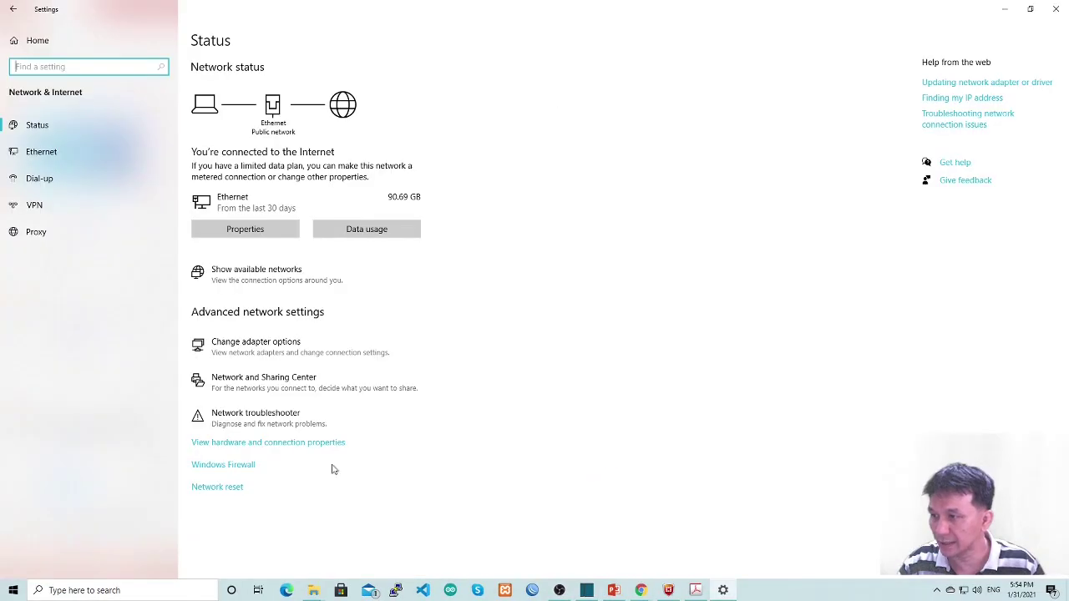
# Open the Network and Sharing Center and mark the VPN mention in its setup description
pyautogui.click(290, 391)
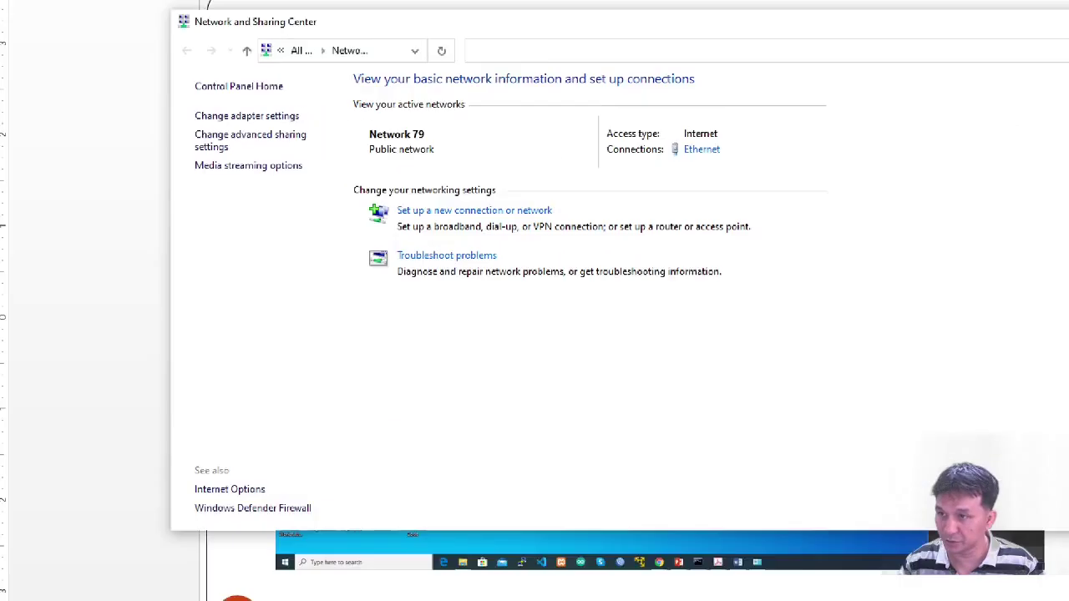
pyautogui.moveTo(551, 217)
pyautogui.mouseDown()
pyautogui.moveTo(535, 223)
pyautogui.moveTo(568, 243)
pyautogui.moveTo(561, 207)
pyautogui.mouseUp()
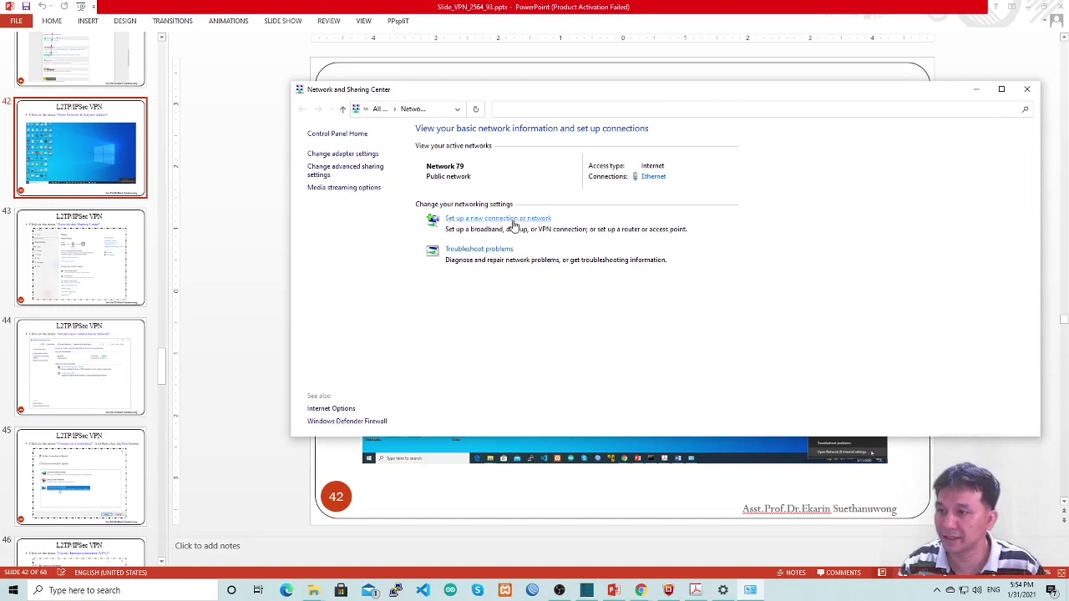
# Start a new 'Connect to a workplace' connection and choose Use my Internet connection (VPN)
pyautogui.click(512, 222)
pyautogui.click(480, 315)
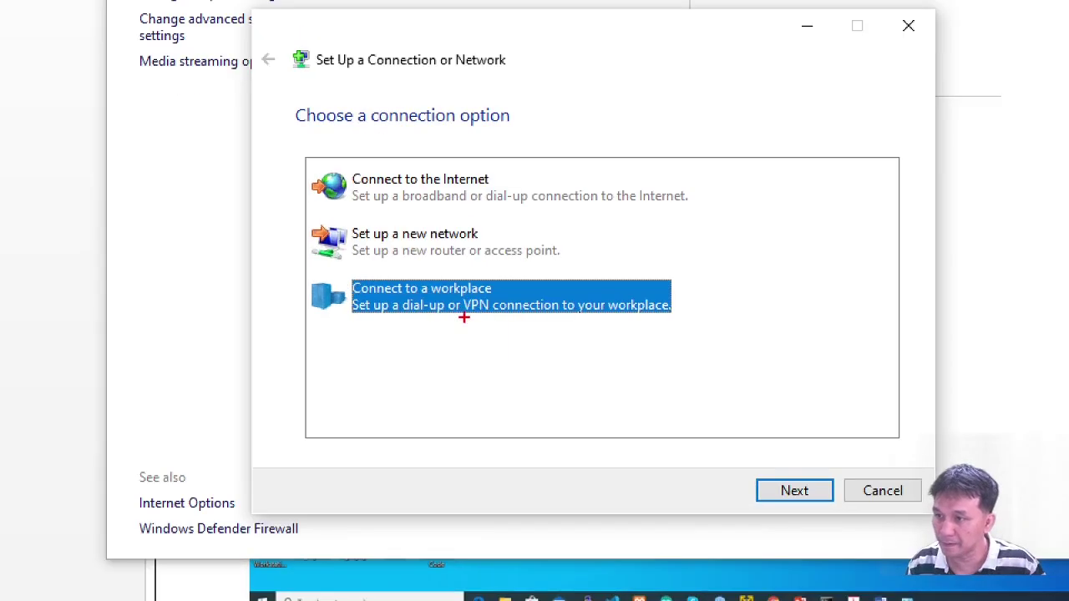
pyautogui.moveTo(461, 315); pyautogui.dragTo(503, 316)
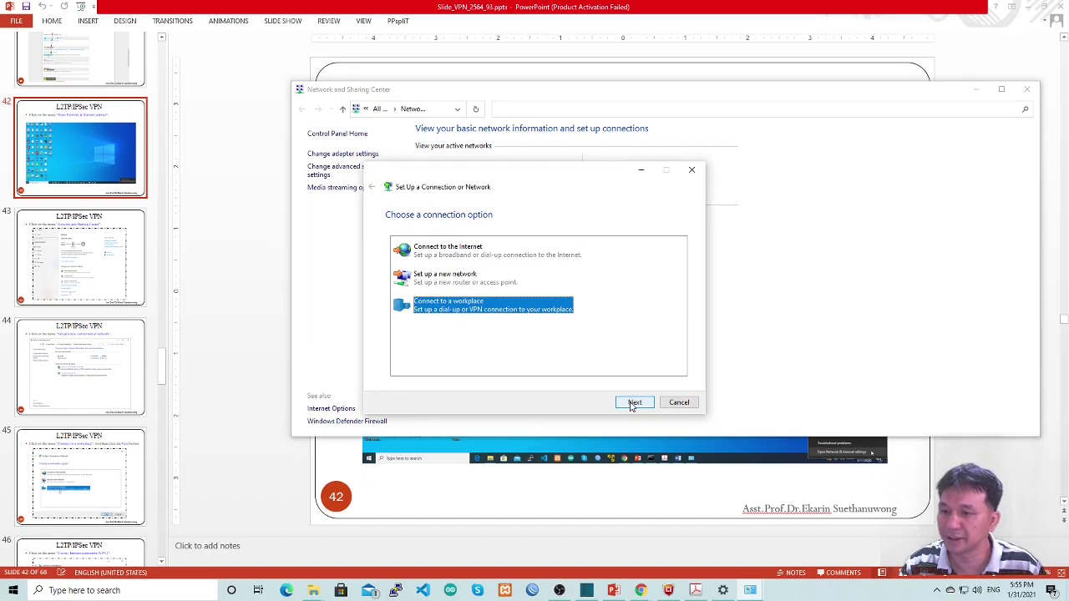
pyautogui.click(634, 403)
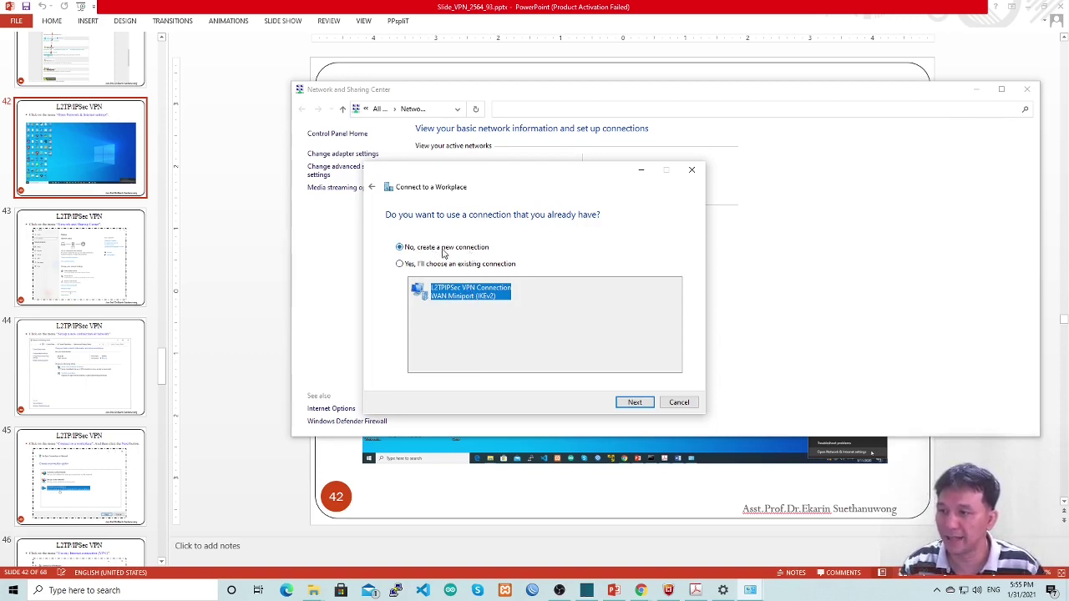
pyautogui.click(637, 402)
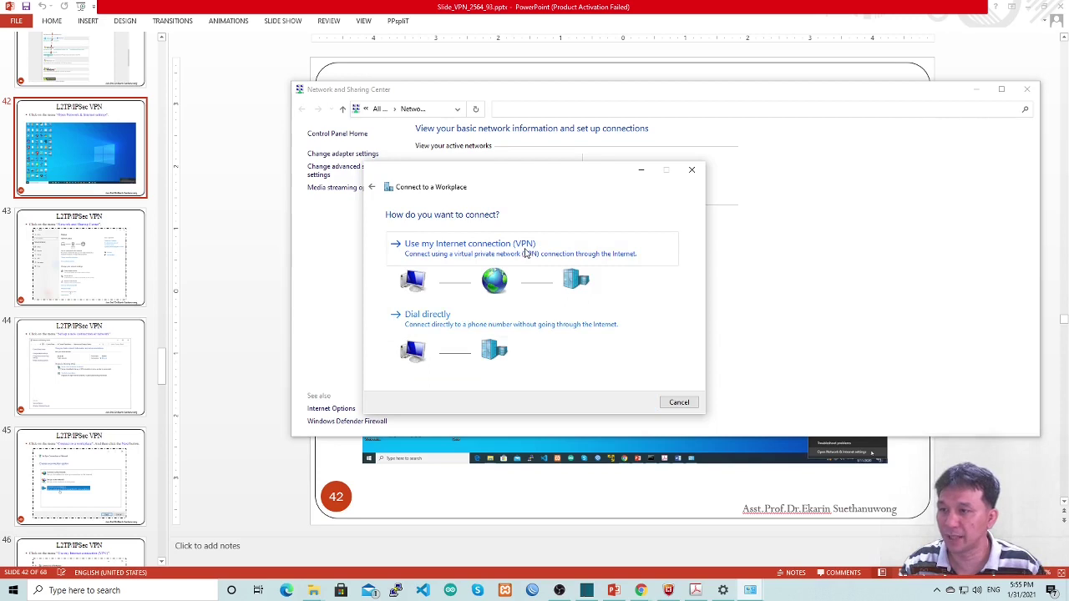
pyautogui.click(527, 253)
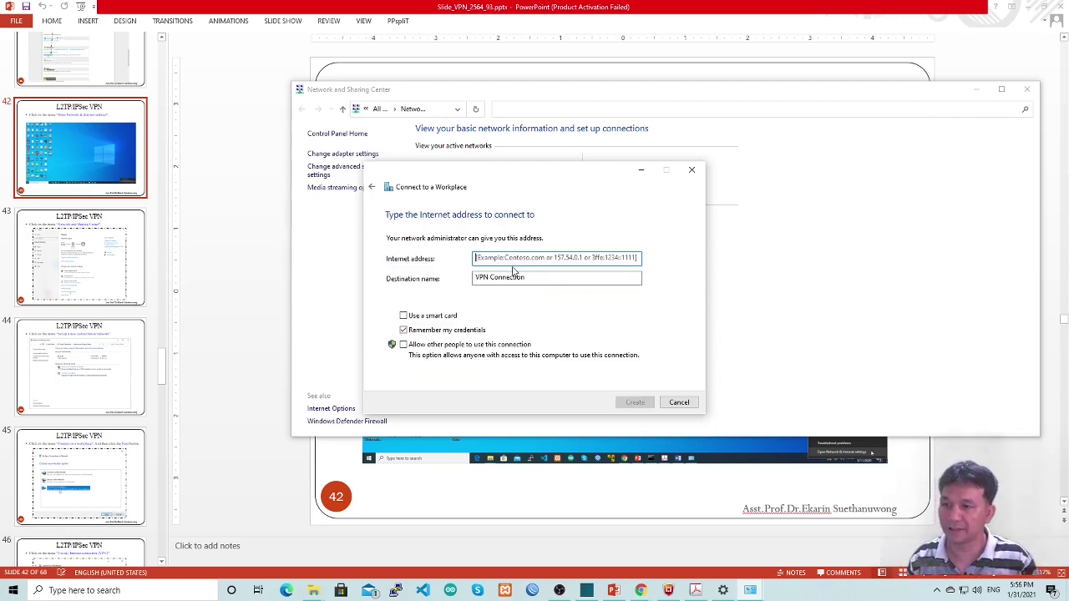
# Enter vpn.psu.ac.th as the Internet address and create 'VPN Connection'
pyautogui.write('vpn.')
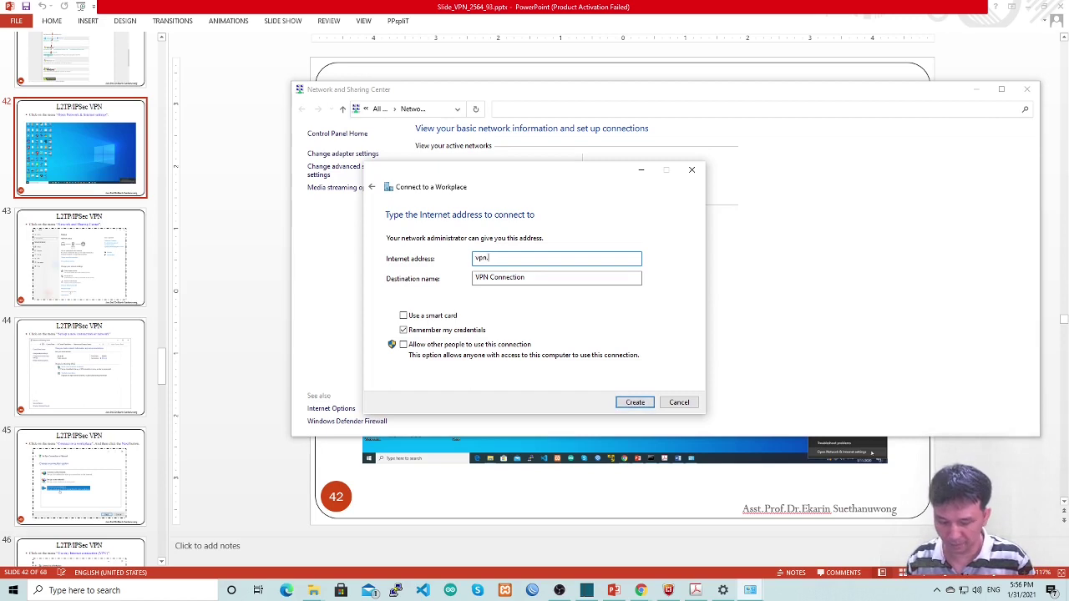
pyautogui.write('psu.ac.th')
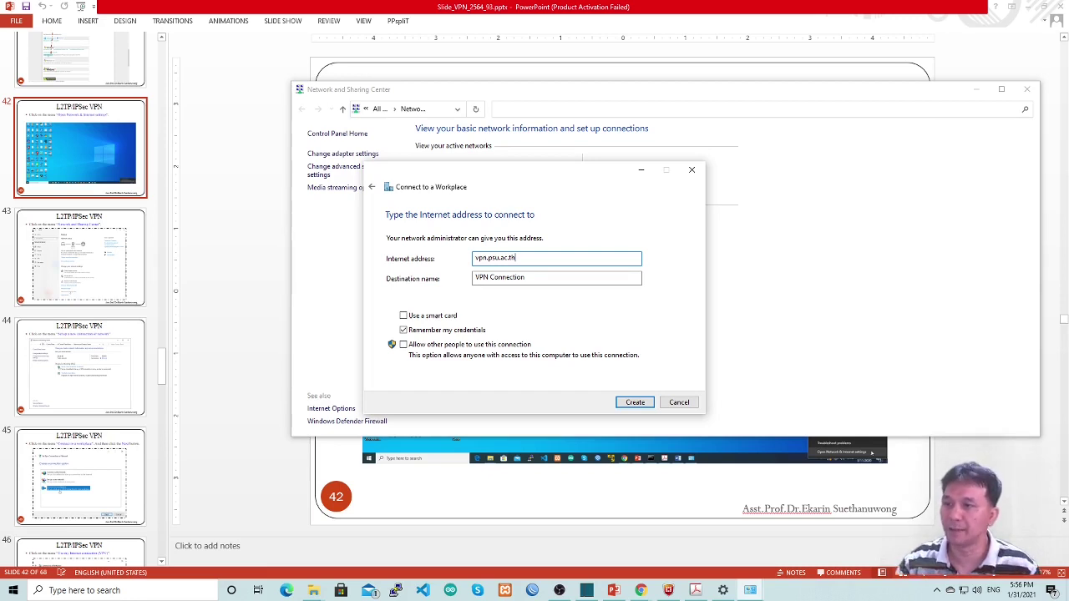
pyautogui.moveTo(516, 258); pyautogui.dragTo(474, 258)
pyautogui.click(488, 258)
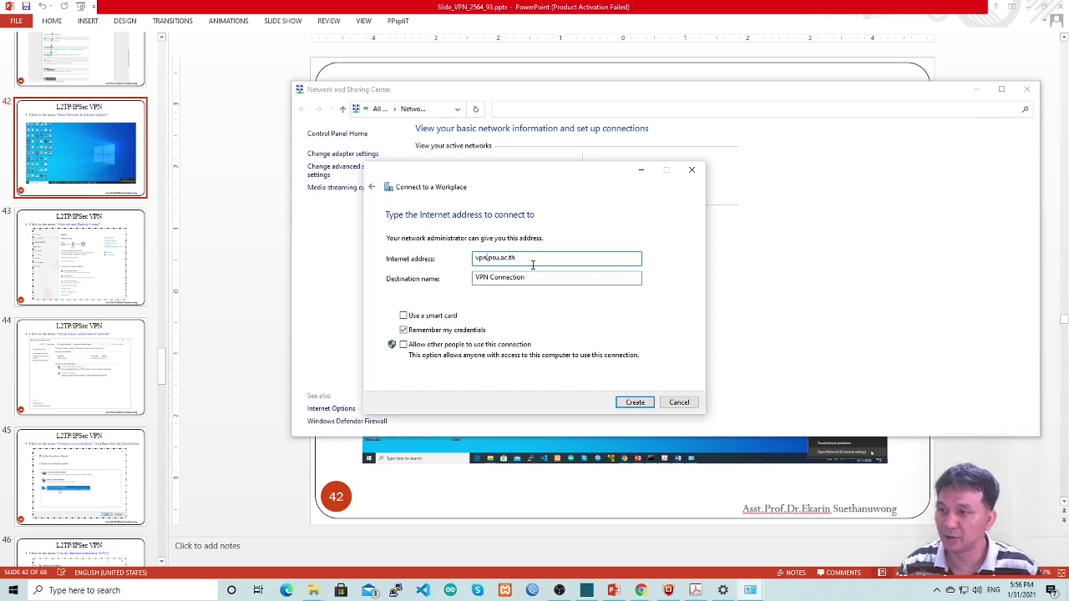
pyautogui.click(636, 405)
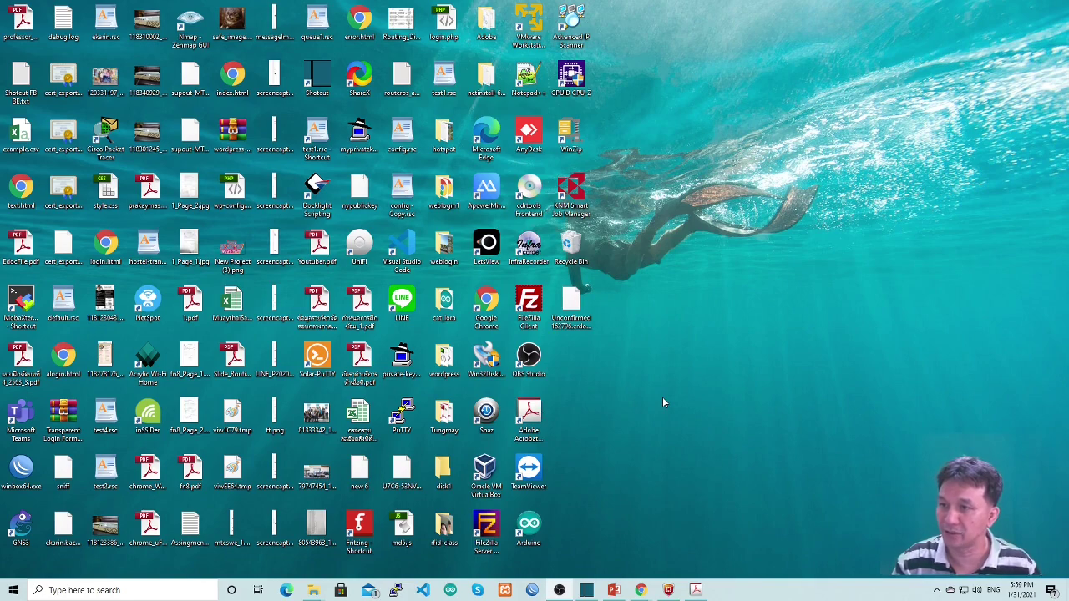
# Open Network Connections from the network tray settings and select the new VPN Connection adapter
pyautogui.click(966, 592)
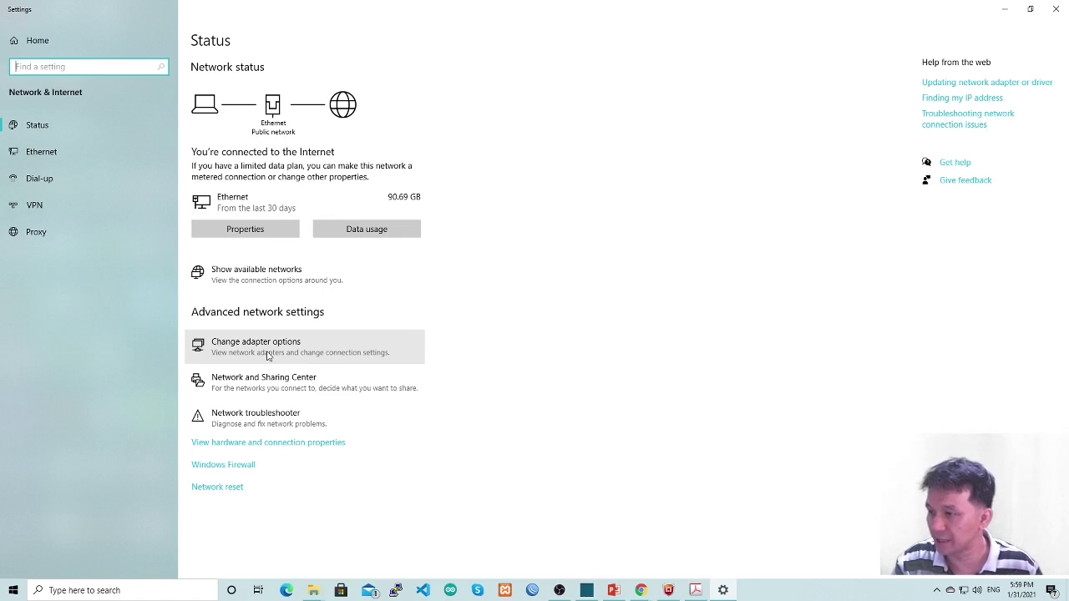
pyautogui.click(268, 355)
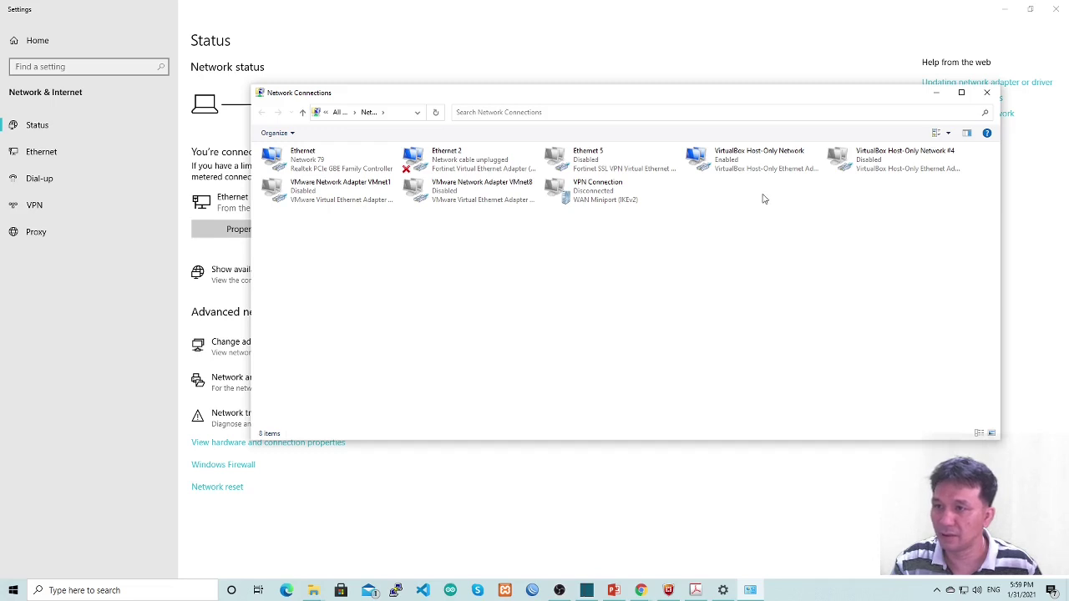
pyautogui.click(598, 202)
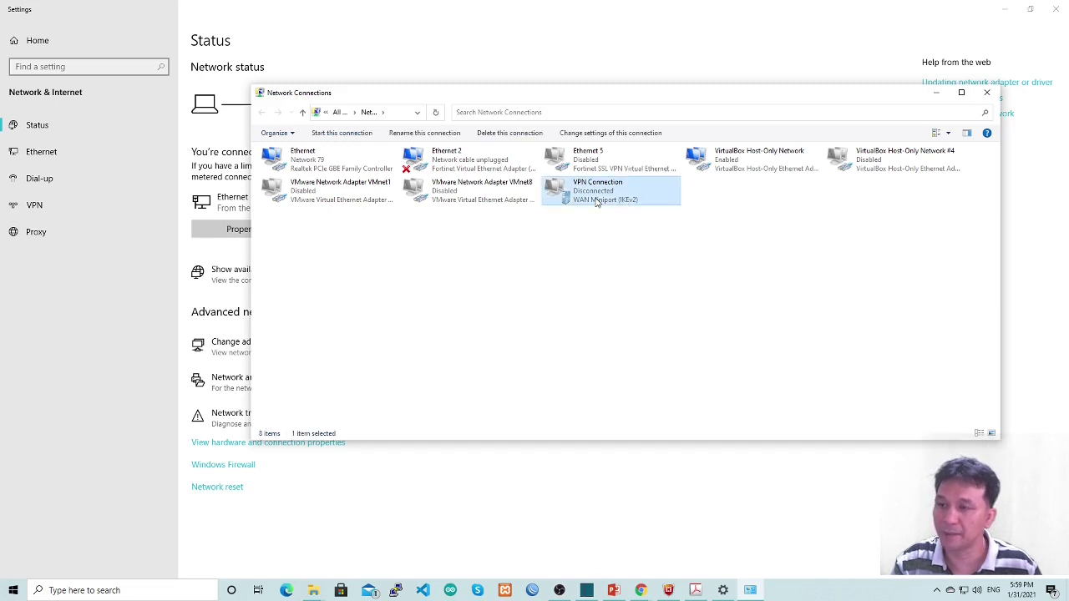
# Set the VPN Connection's Security type to L2TP/IPsec and bring up its Advanced settings
pyautogui.rightClick(596, 202)
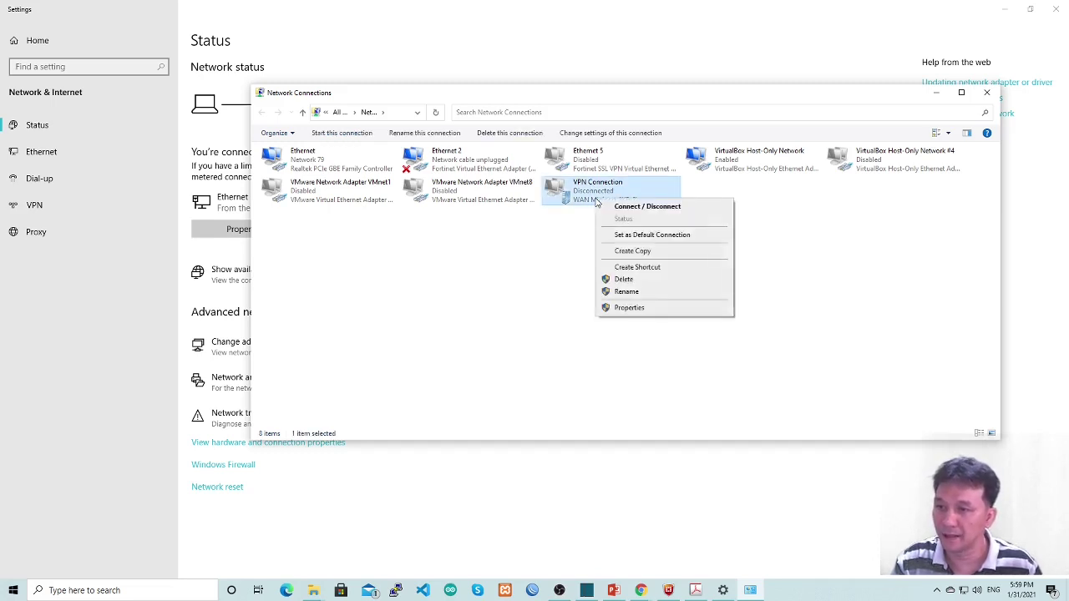
pyautogui.click(630, 308)
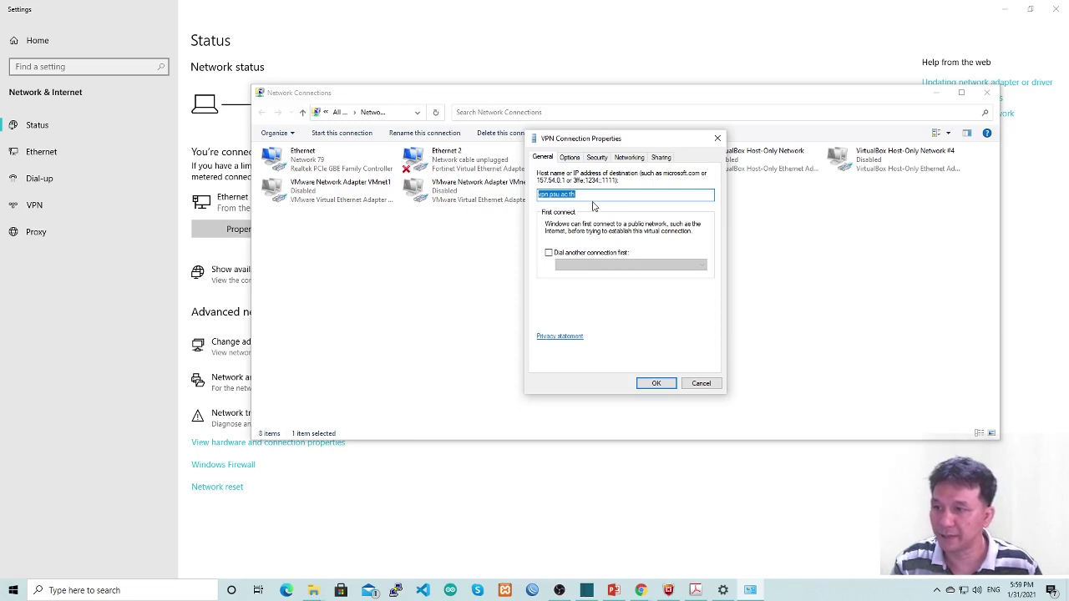
pyautogui.click(597, 158)
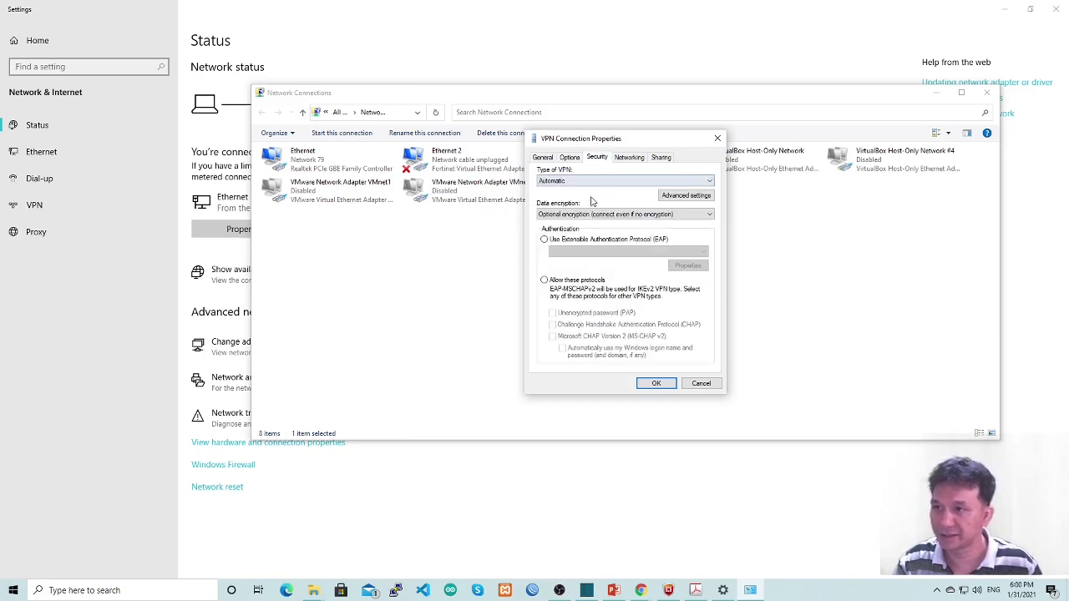
pyautogui.click(624, 181)
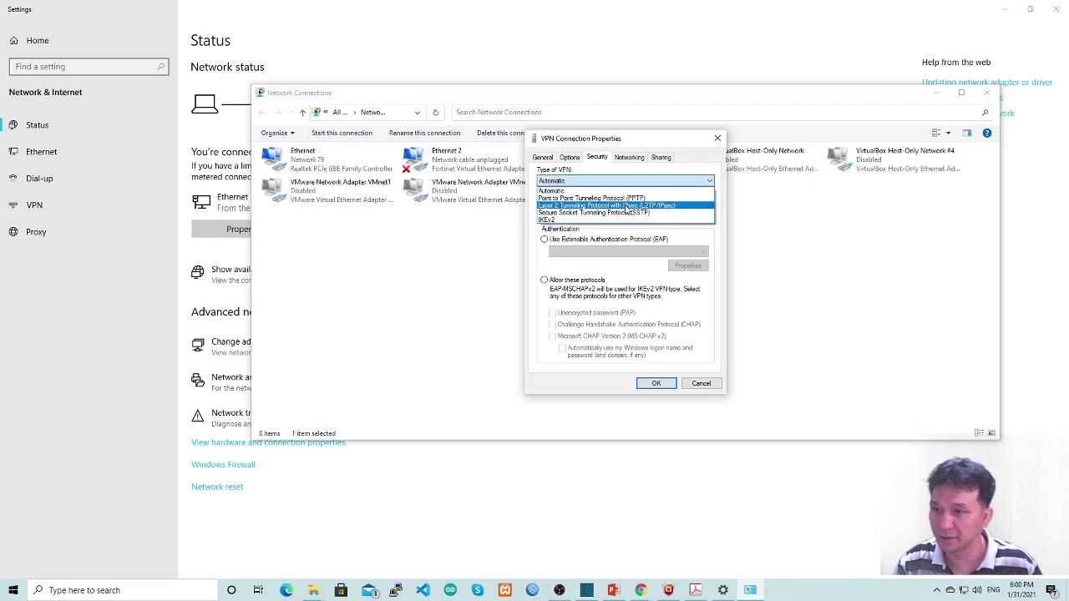
pyautogui.click(626, 206)
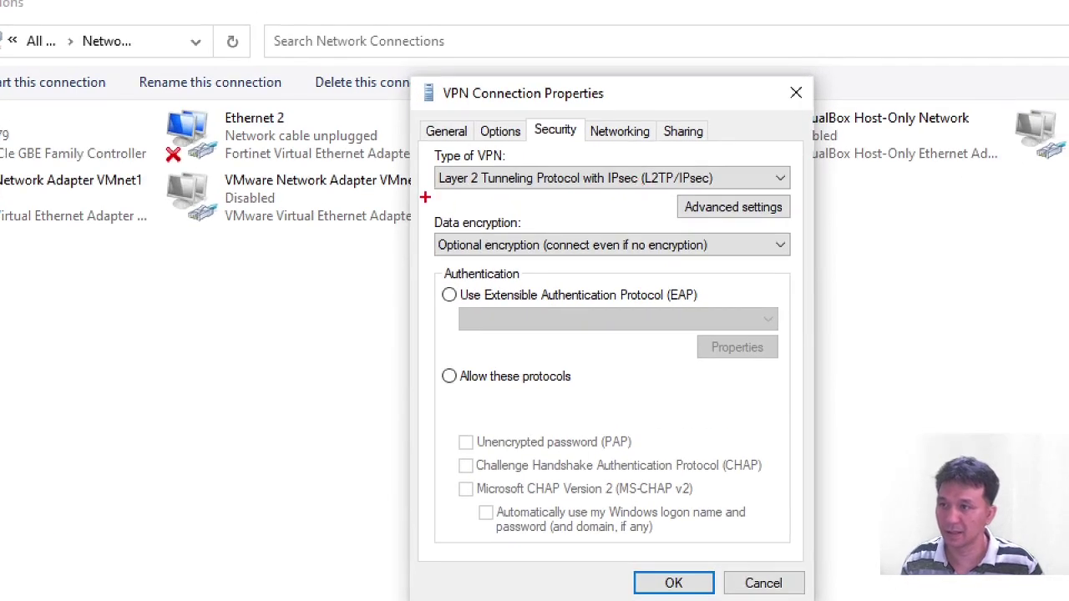
pyautogui.moveTo(532, 192); pyautogui.dragTo(638, 189)
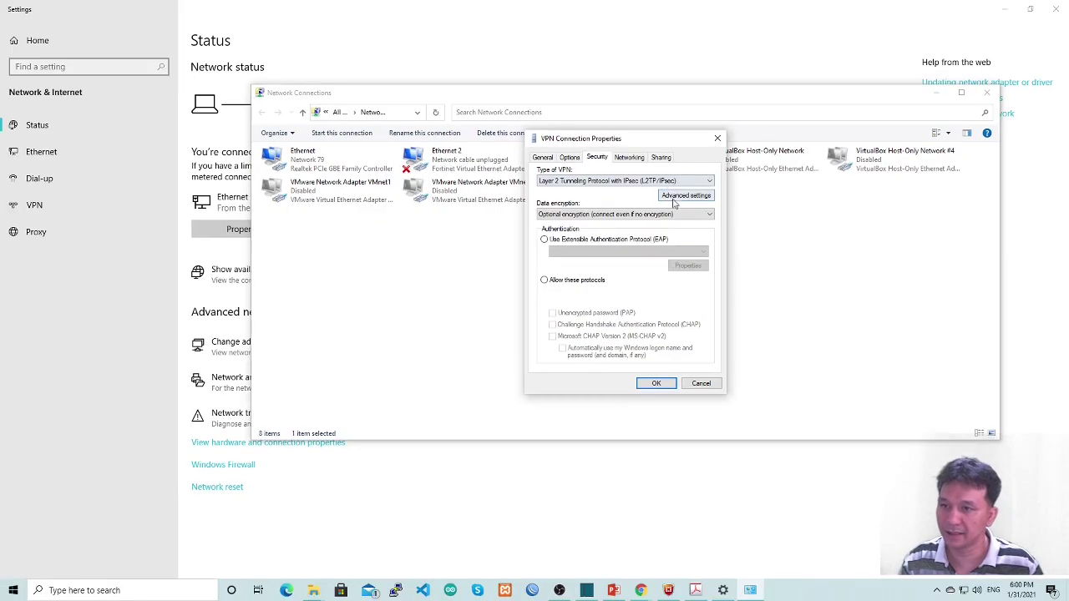
pyautogui.click(681, 197)
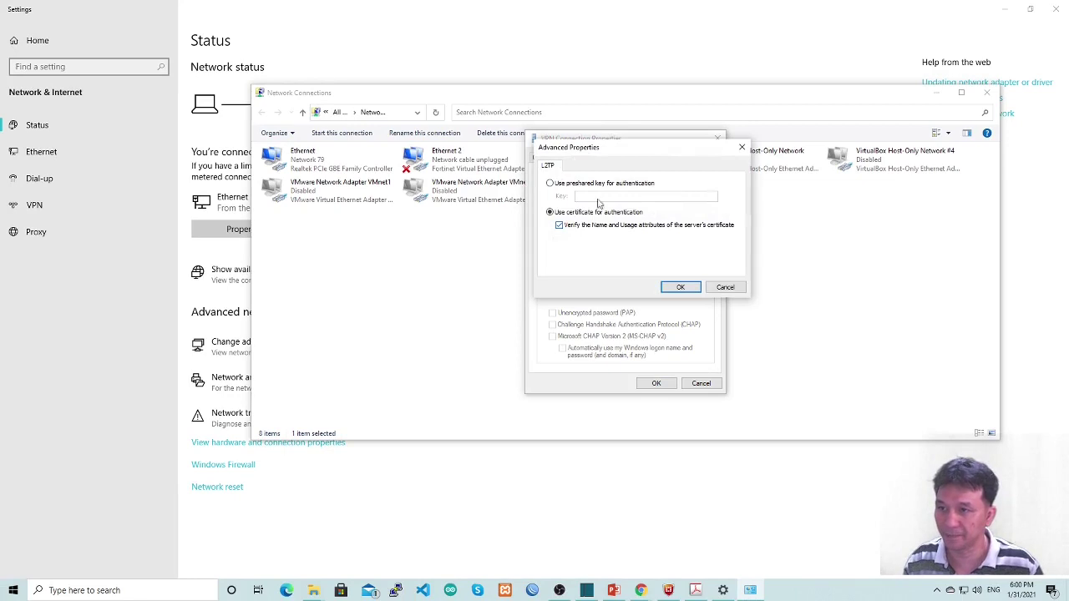
# Choose preshared key authentication for L2TP, then return to the Chrome setup guide
pyautogui.click(574, 186)
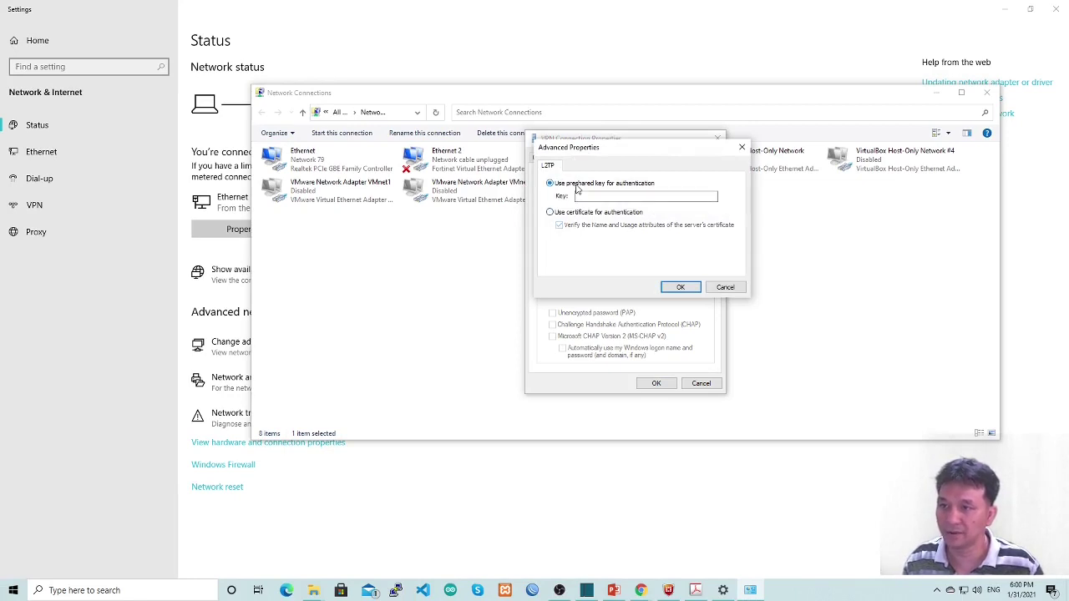
pyautogui.click(594, 196)
pyautogui.click(594, 197)
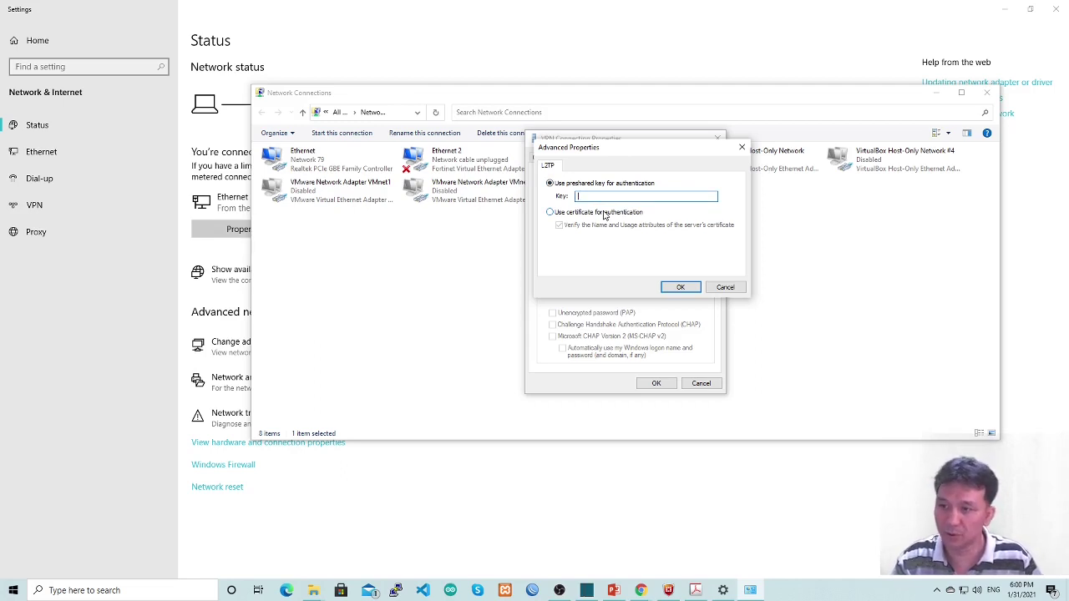
pyautogui.hotkey('alt', 'Tab')
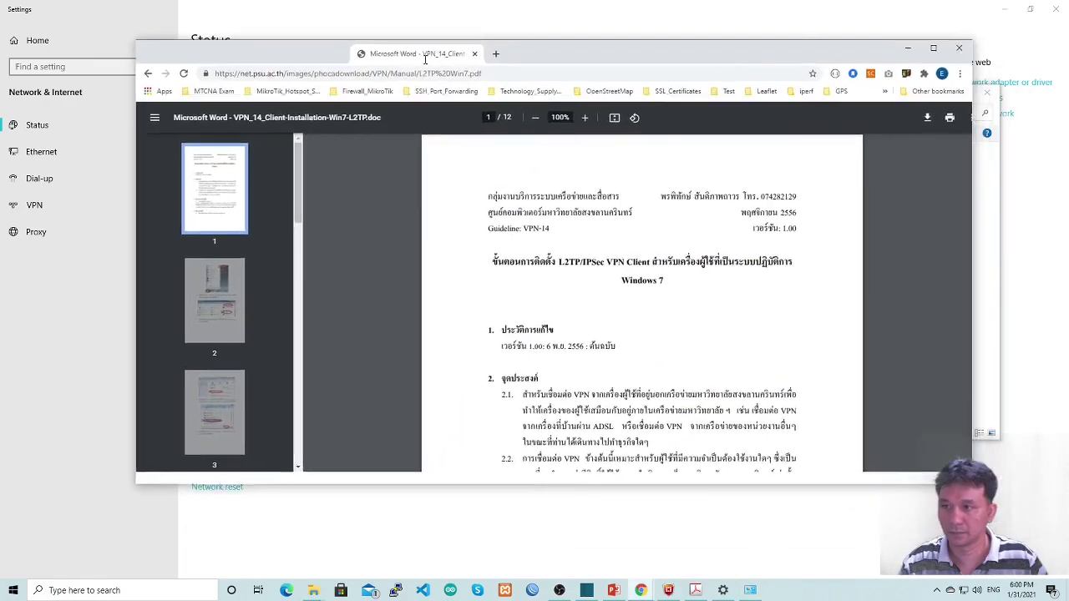
# Copy the preshared key from step 4.14 of the PDF guide for the L2TP Key field
pyautogui.scroll(-10, 569, 311)
pyautogui.scroll(-20, 568, 311)
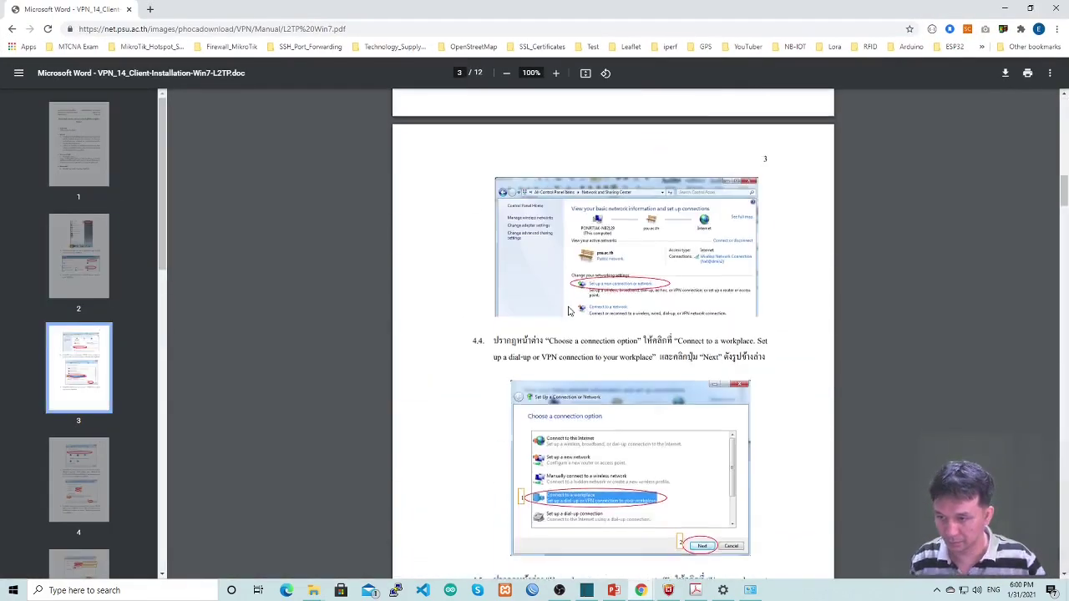
pyautogui.scroll(2, 569, 311)
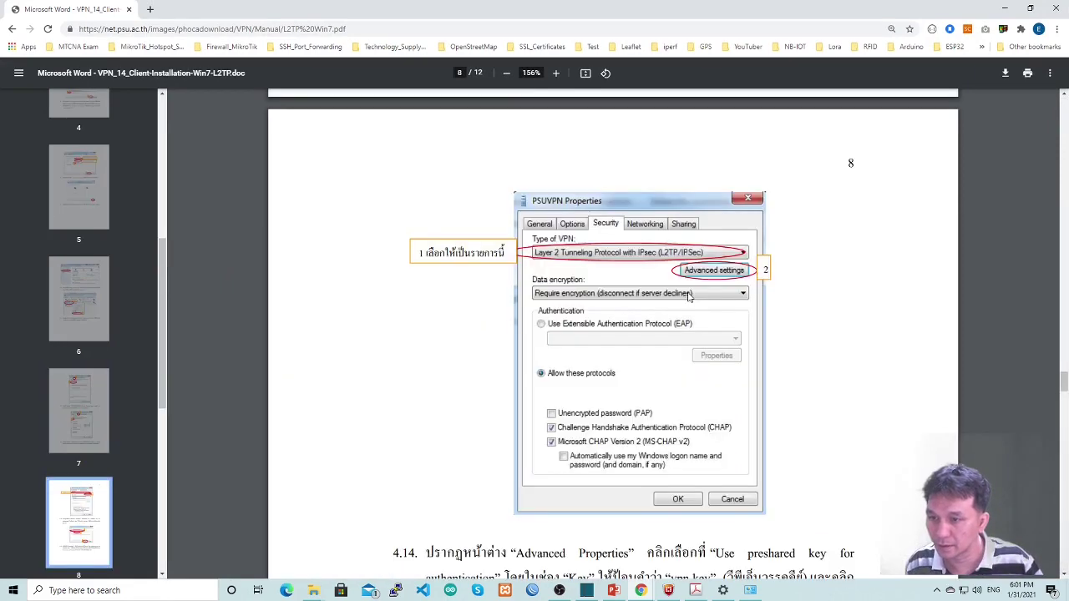
pyautogui.scroll(-1, 689, 297)
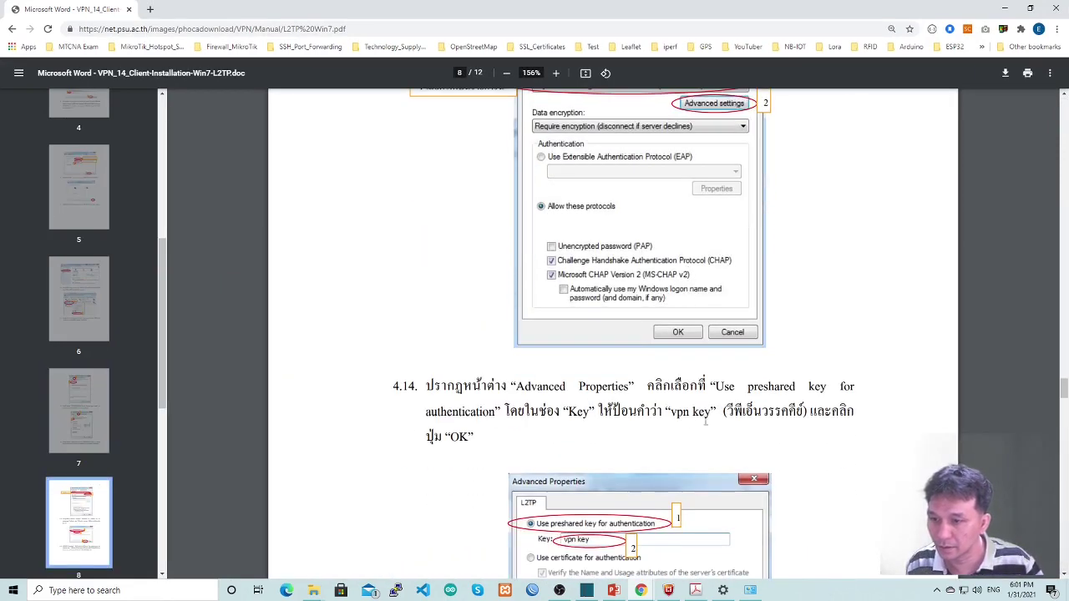
pyautogui.moveTo(671, 413); pyautogui.dragTo(704, 420)
pyautogui.rightClick(704, 420)
pyautogui.click(720, 429)
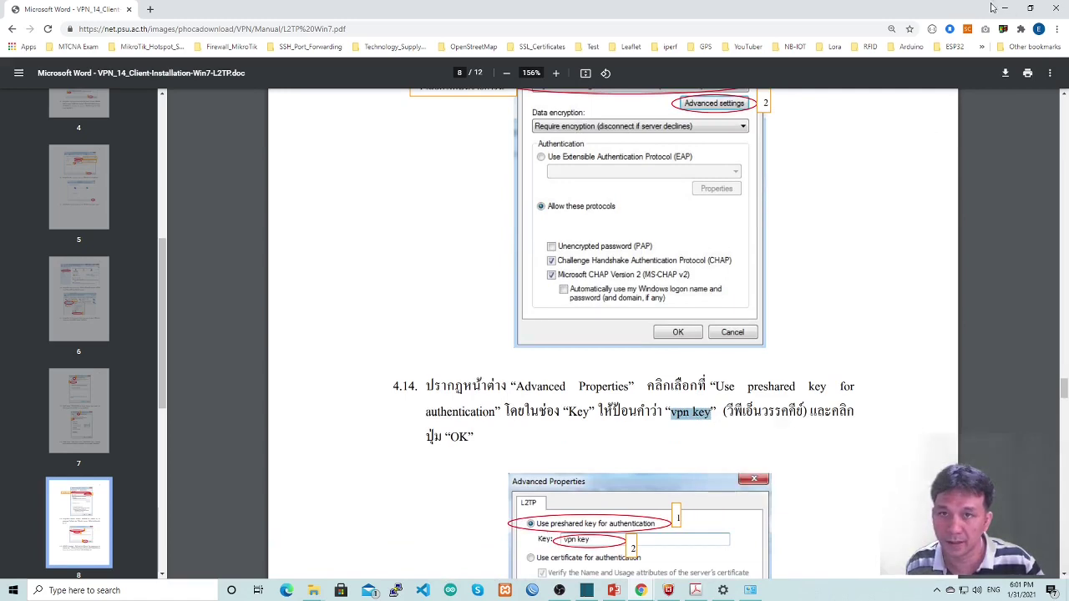
pyautogui.click(1005, 8)
pyautogui.click(654, 196)
pyautogui.rightClick(655, 196)
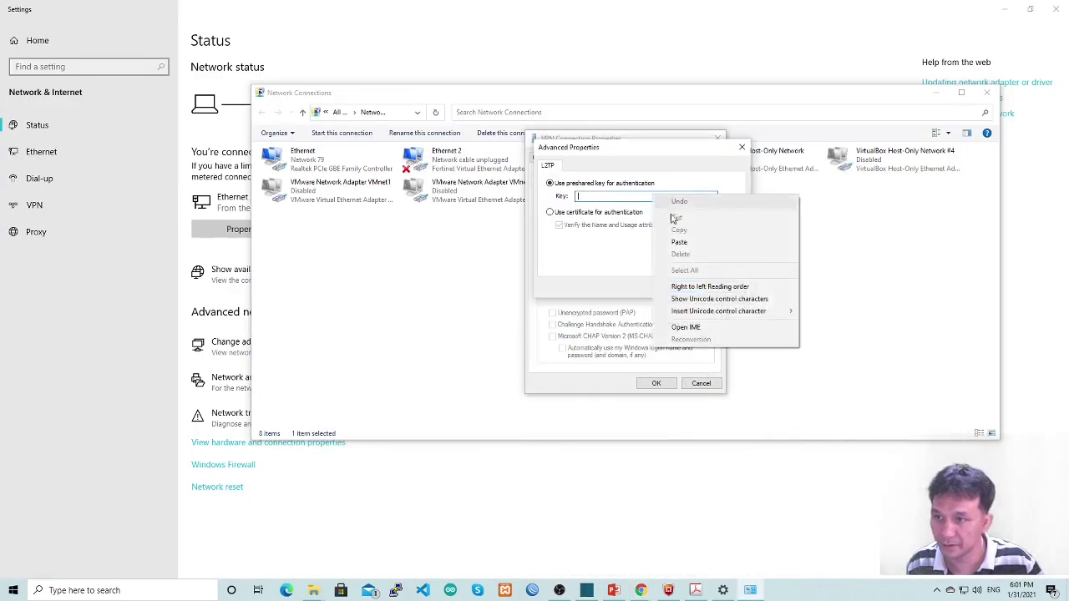
# Paste and confirm the preshared key, then review PowerPoint slides 52–53 on ticking only IPv4
pyautogui.click(683, 242)
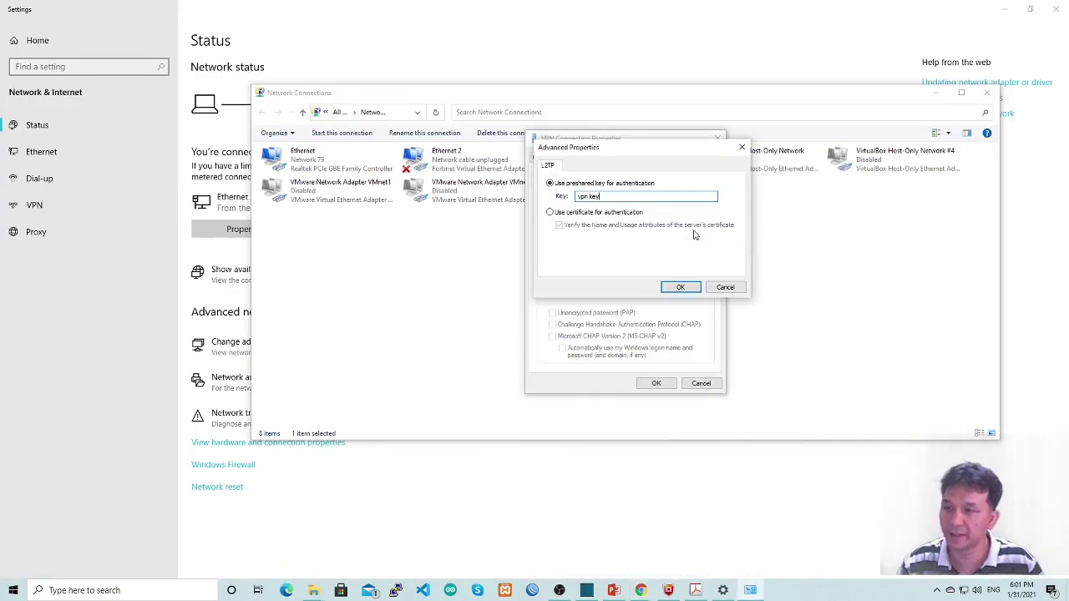
pyautogui.click(681, 287)
pyautogui.hotkey('alt', 'Tab')
pyautogui.click(106, 526)
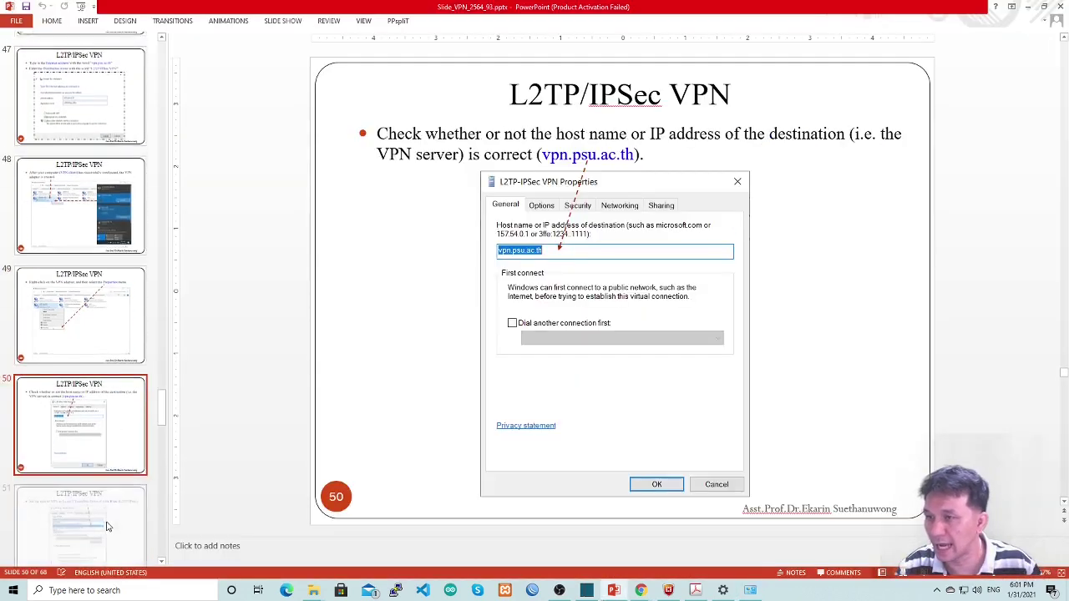
pyautogui.scroll(-2, 106, 526)
pyautogui.click(94, 413)
pyautogui.scroll(-2, 94, 413)
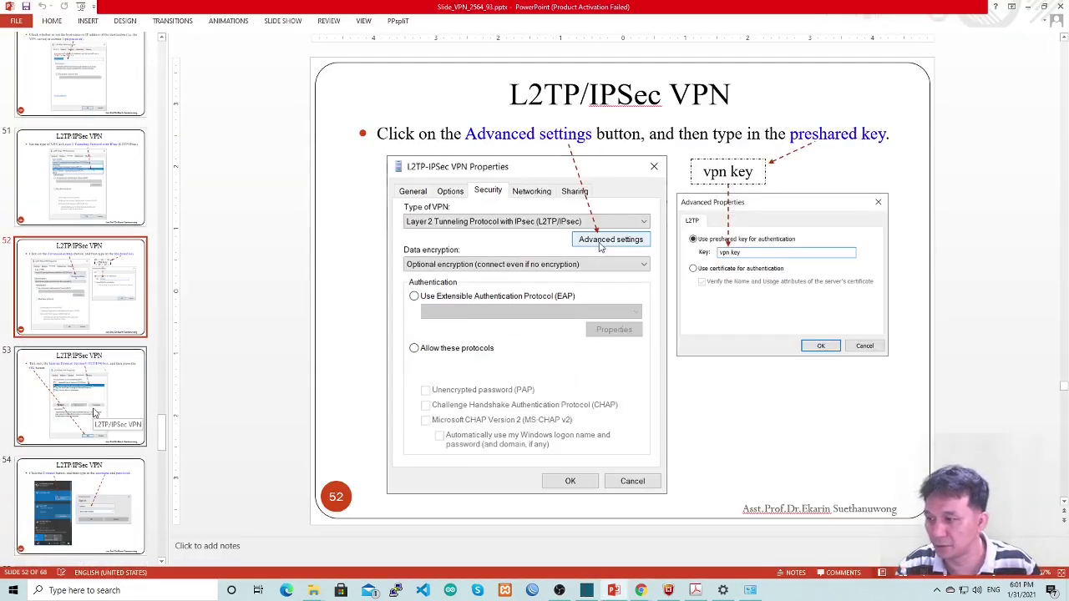
pyautogui.click(94, 412)
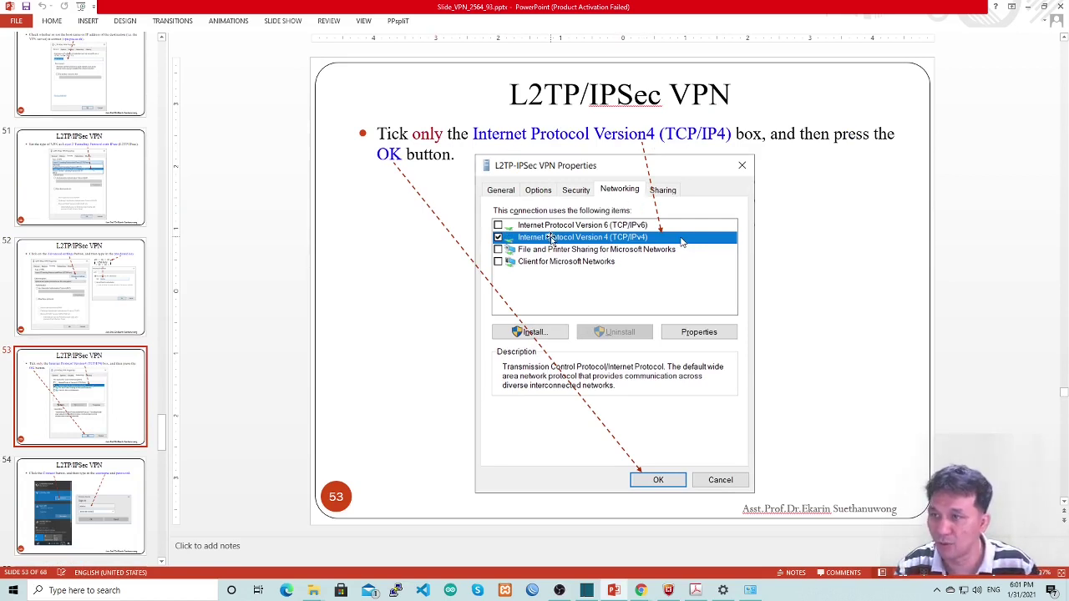
pyautogui.hotkey('alt', 'Tab')
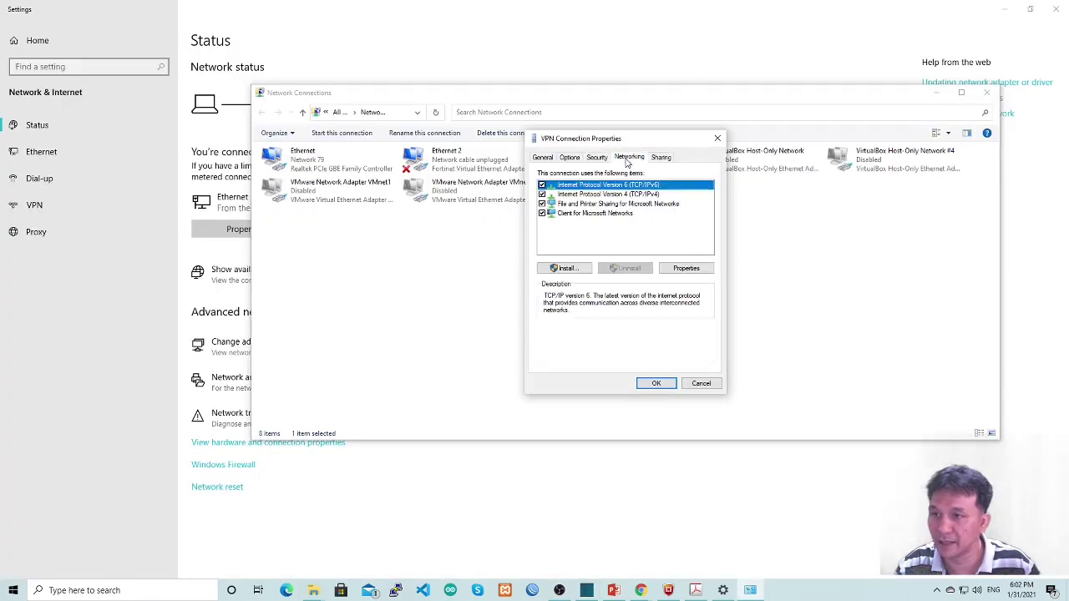
# Untick IPv6, File and Printer Sharing, and Client for Microsoft Networks, then save
pyautogui.click(542, 204)
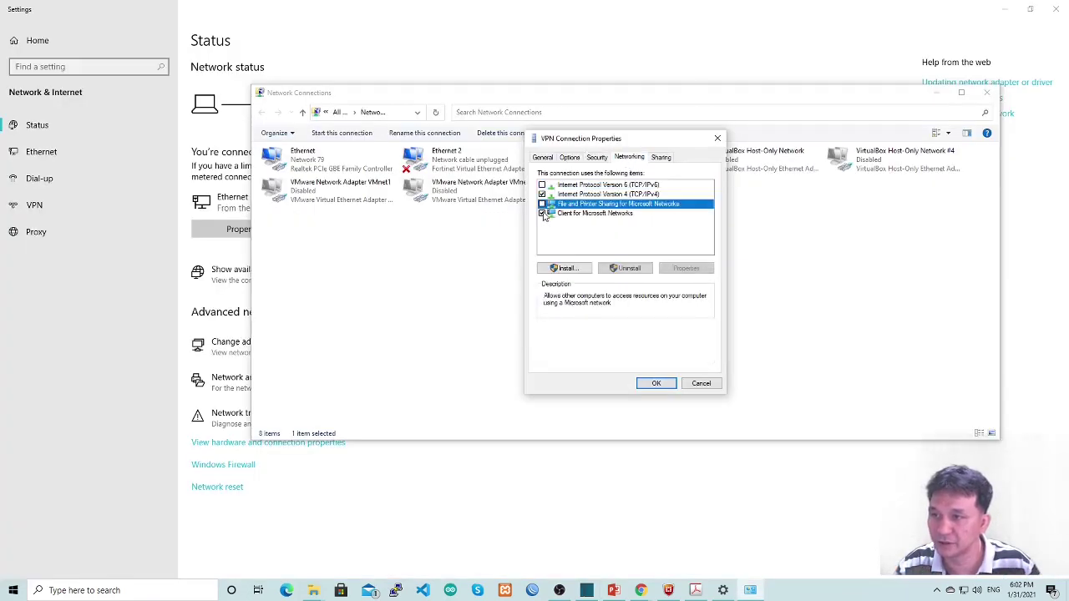
pyautogui.click(542, 213)
pyautogui.click(578, 194)
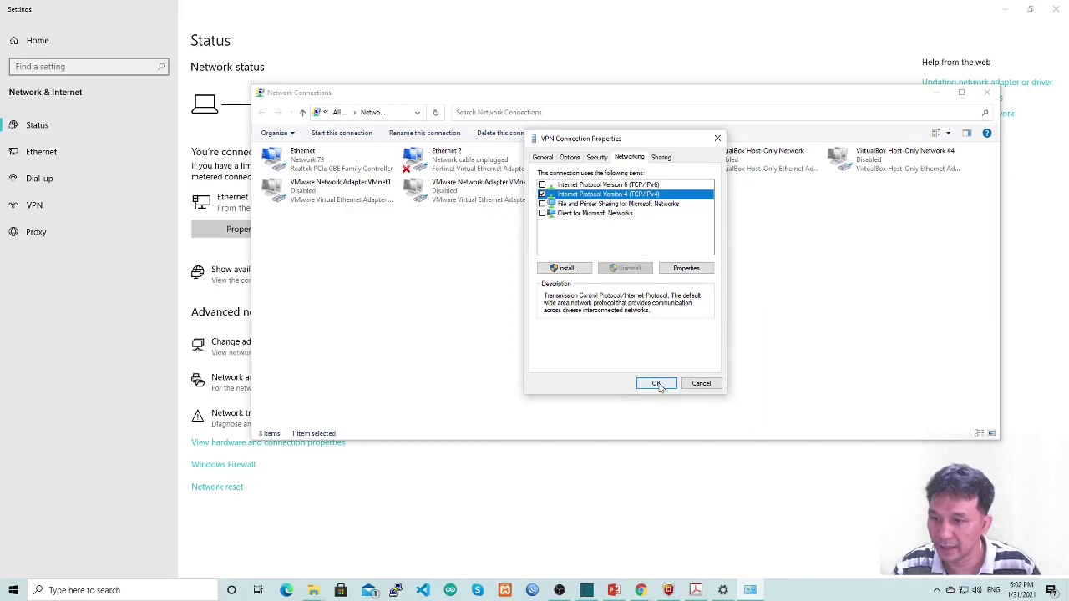
pyautogui.click(708, 558)
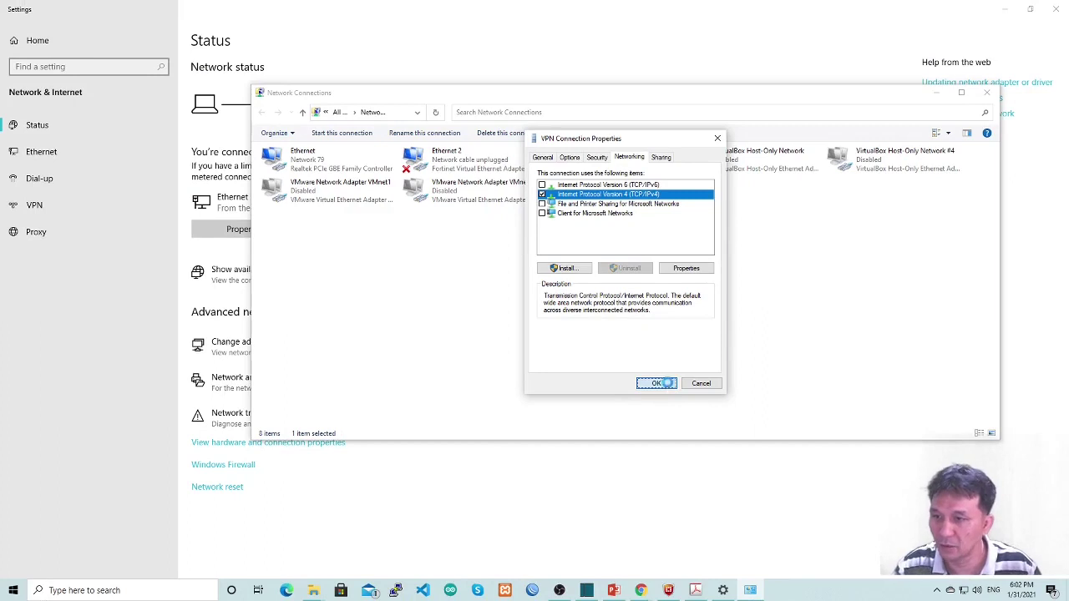
# Rename the adapter to 'L2TPIPsec VPN Connection'
pyautogui.rightClick(587, 201)
pyautogui.click(622, 287)
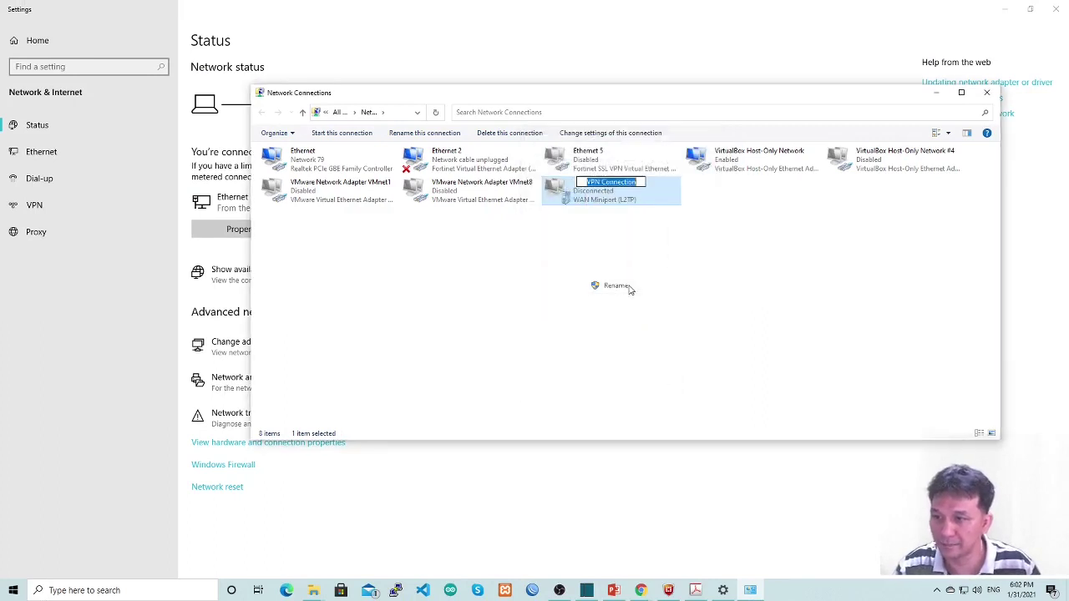
pyautogui.press('Home')
pyautogui.press('Delete')
pyautogui.press('Delete')
pyautogui.press('Delete')
pyautogui.press('Delete')
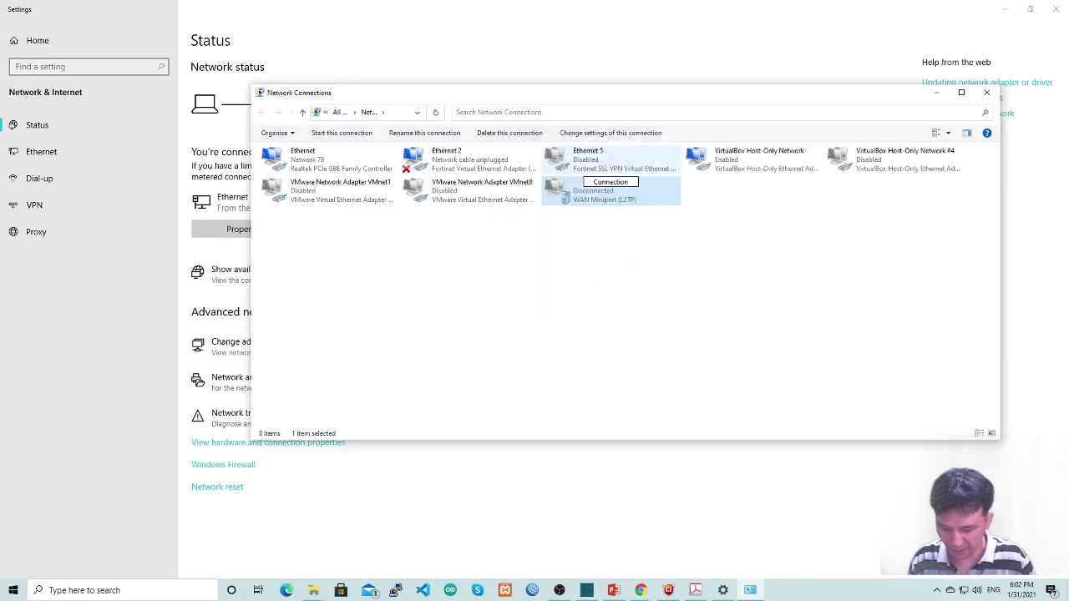
pyautogui.write('L2TP')
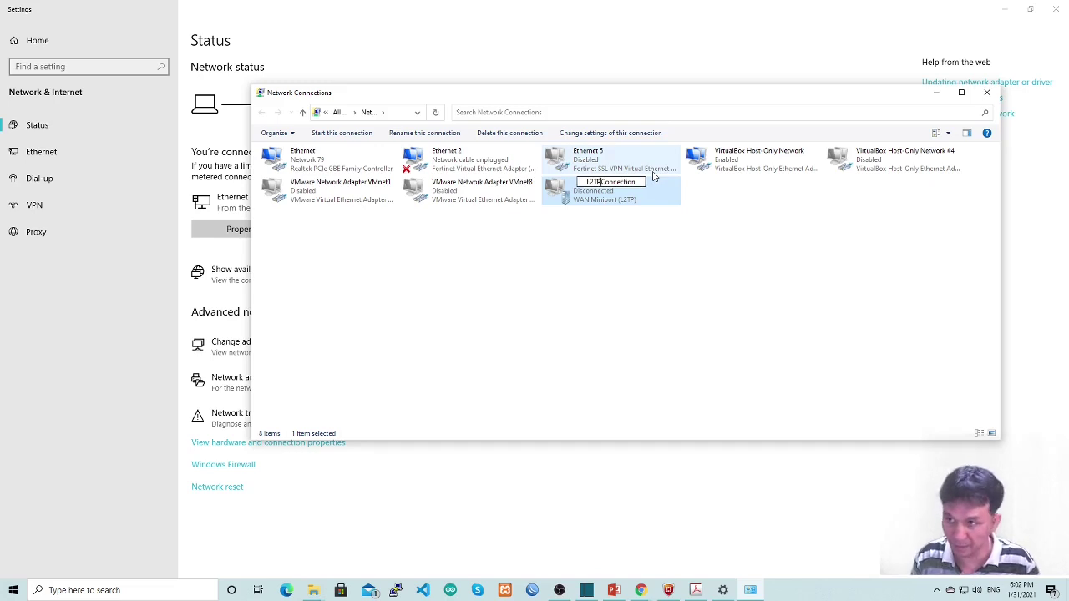
pyautogui.write('IPsec')
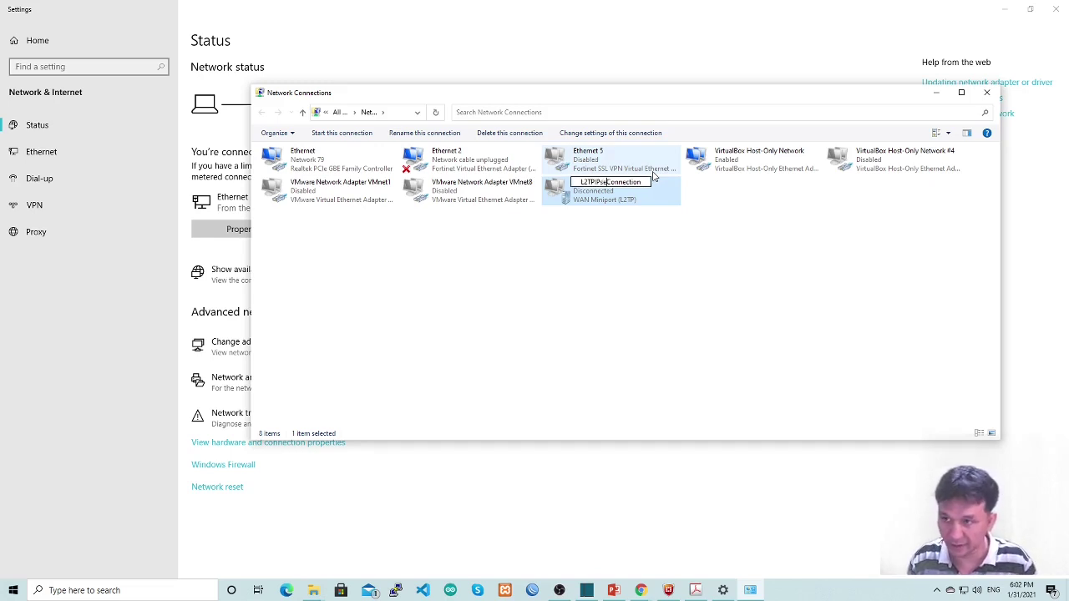
pyautogui.write(' VPN')
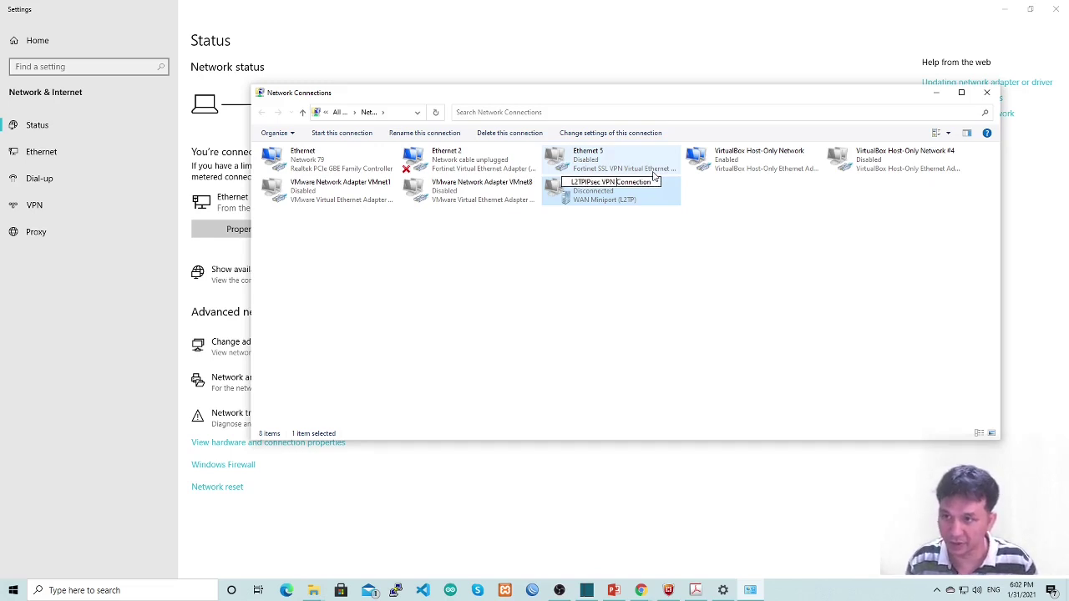
pyautogui.press('Return')
pyautogui.click(963, 590)
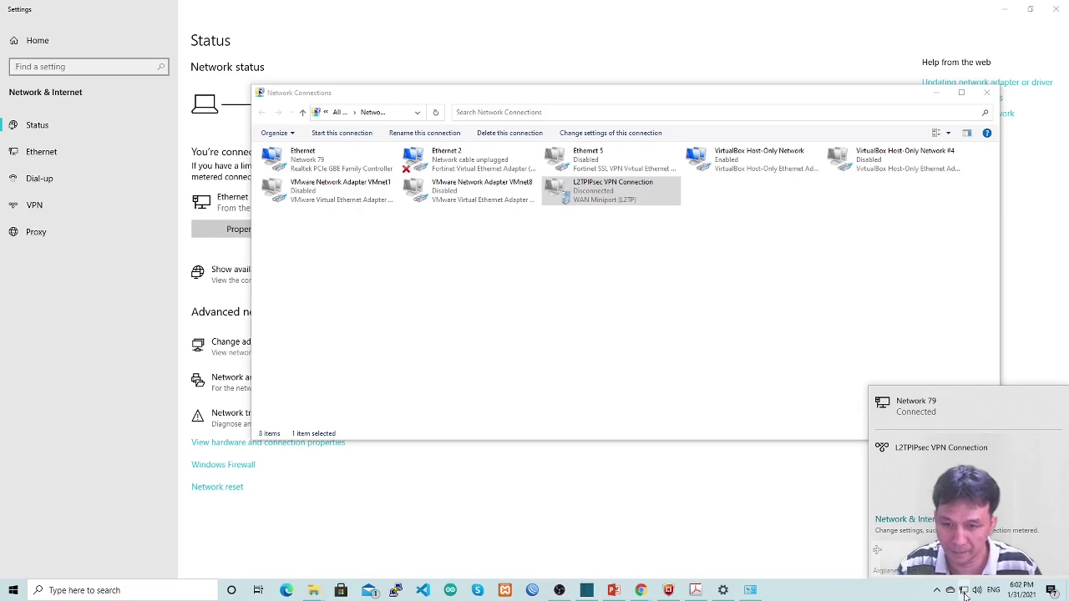
# Connect the L2TPIPsec VPN Connection, signing in with the account's user name and password
pyautogui.click(961, 452)
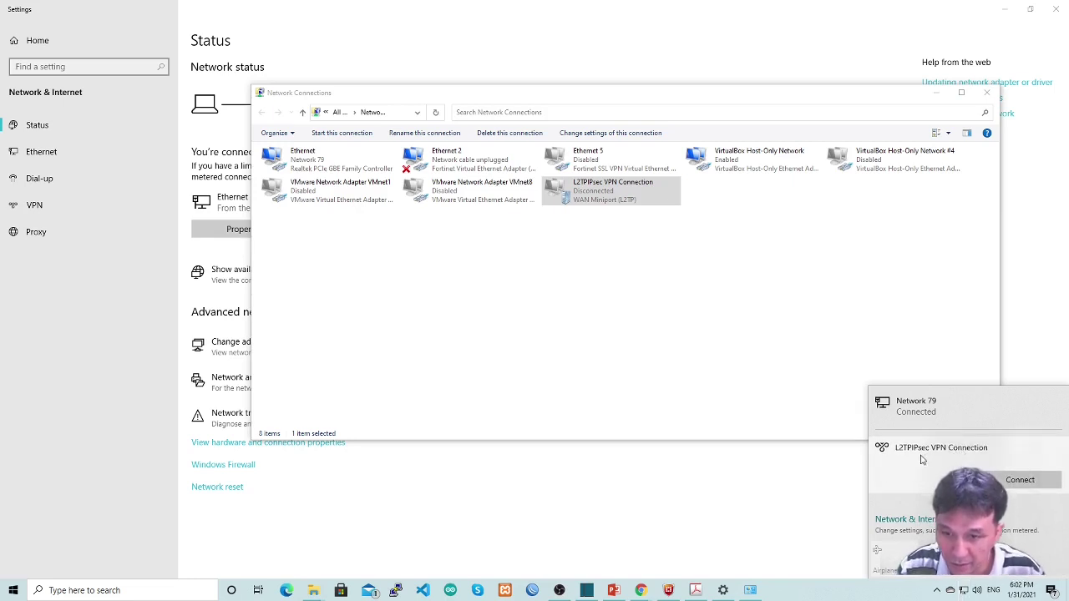
pyautogui.click(1015, 481)
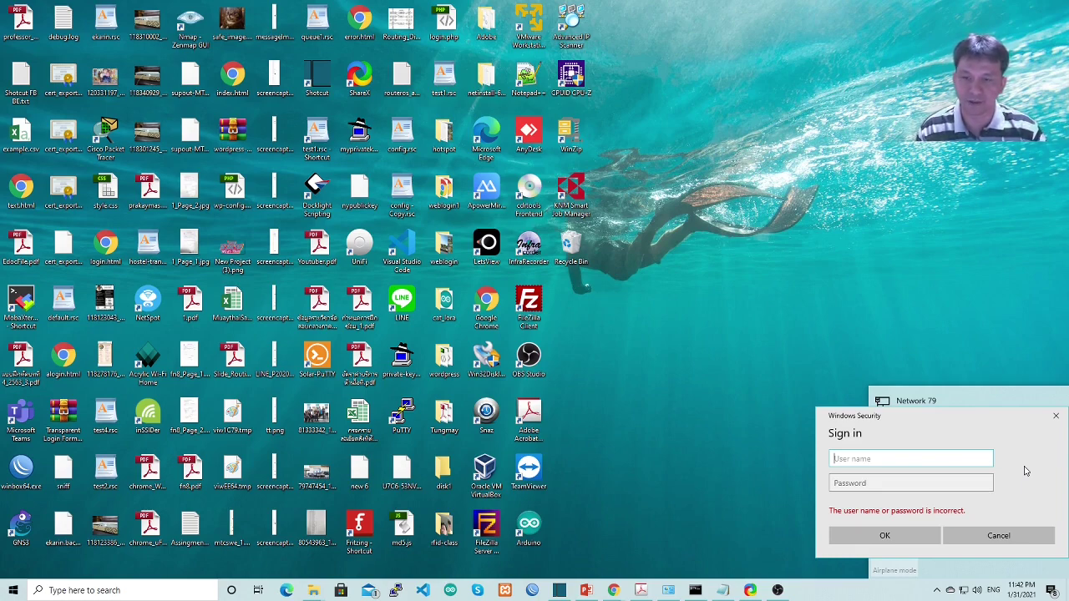
pyautogui.write('ekarin.s')
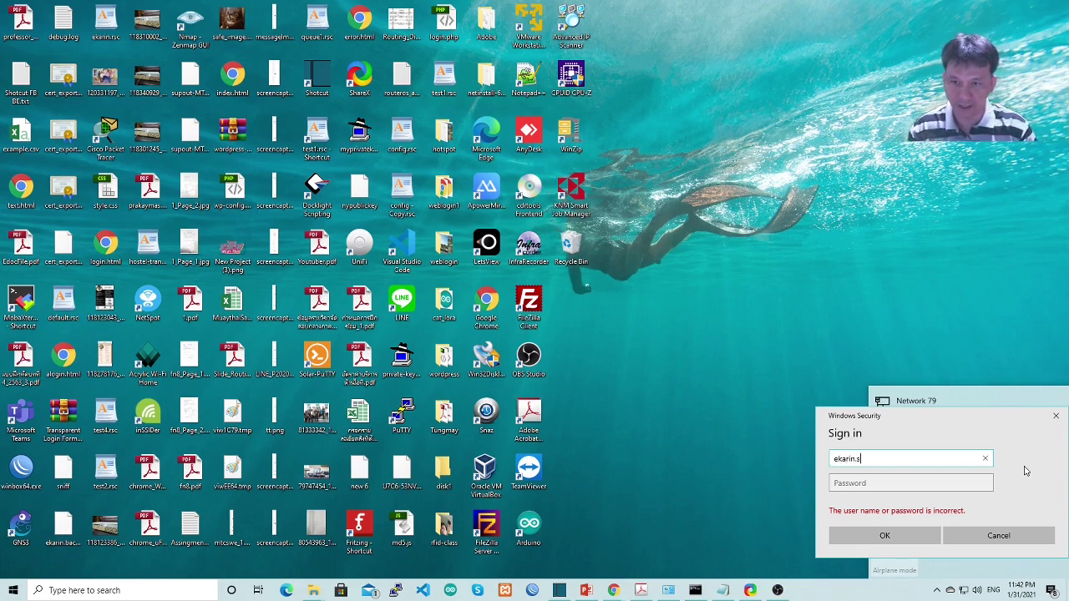
pyautogui.press('Tab')
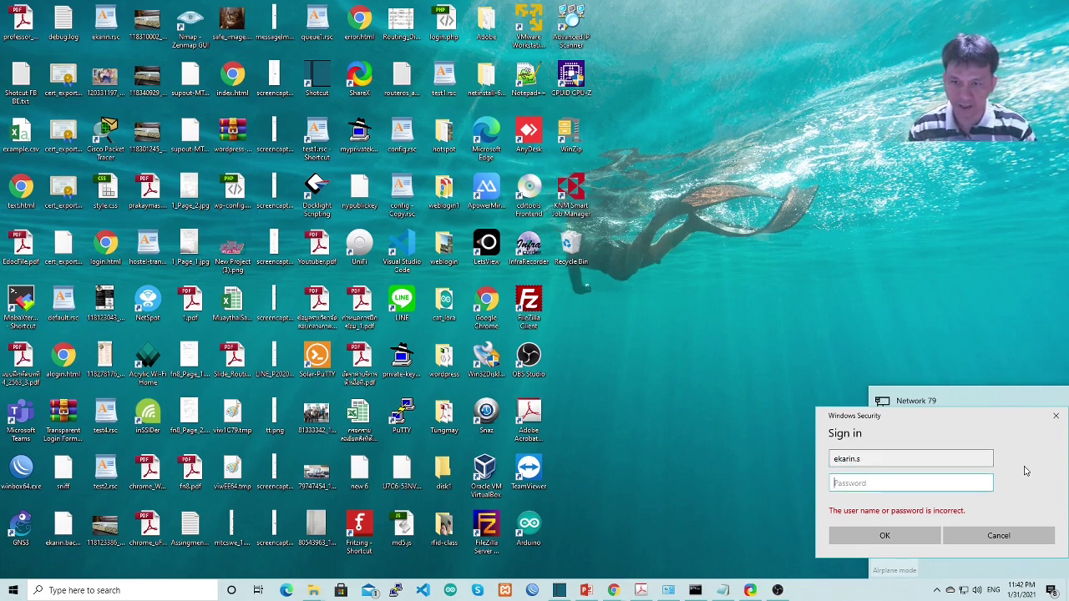
pyautogui.write('******')
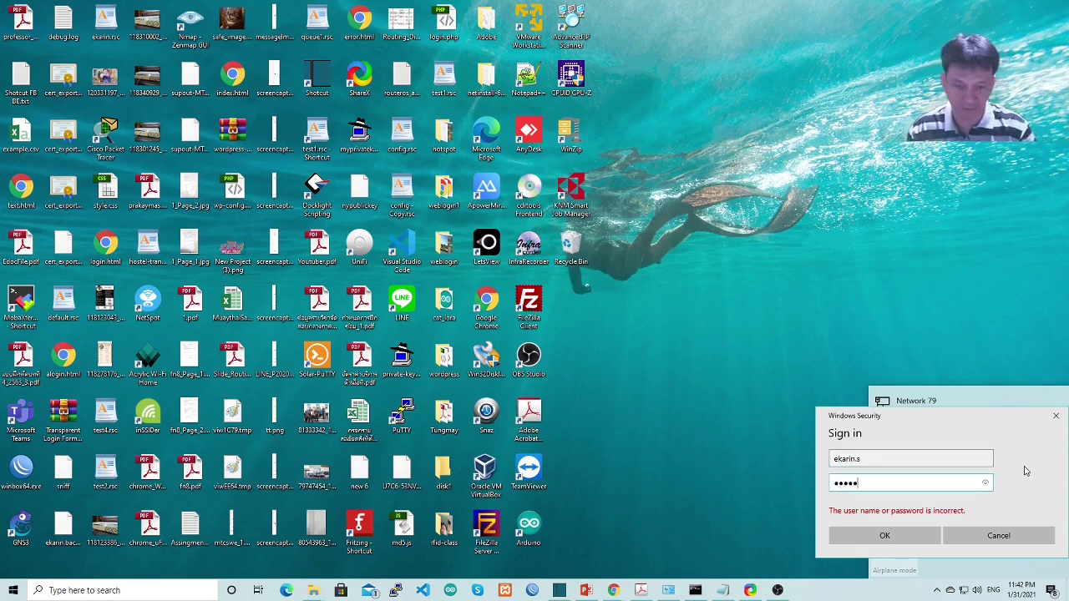
pyautogui.write('*******')
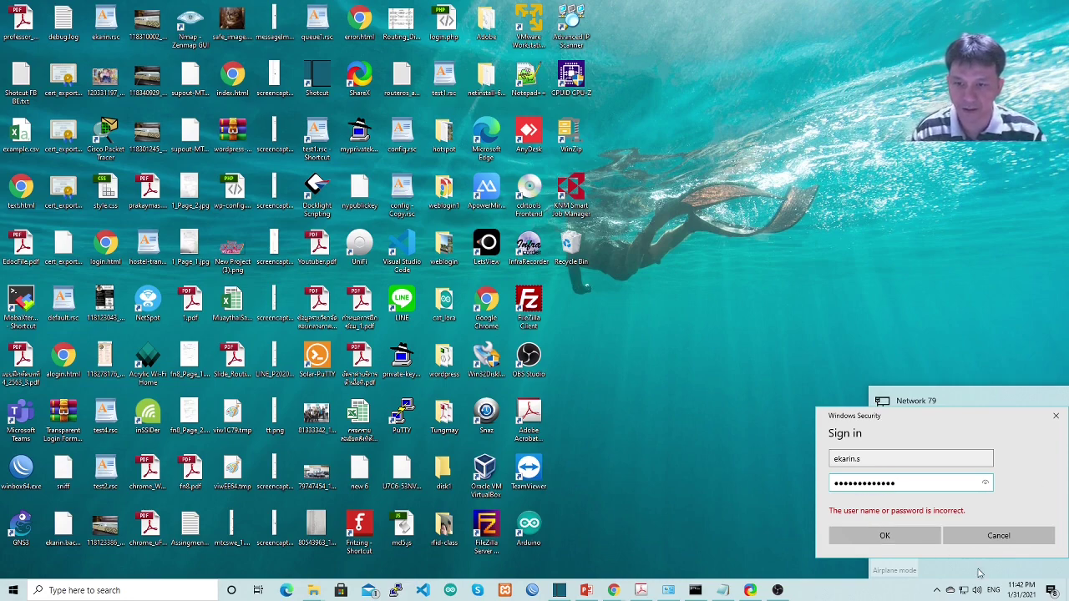
pyautogui.click(873, 541)
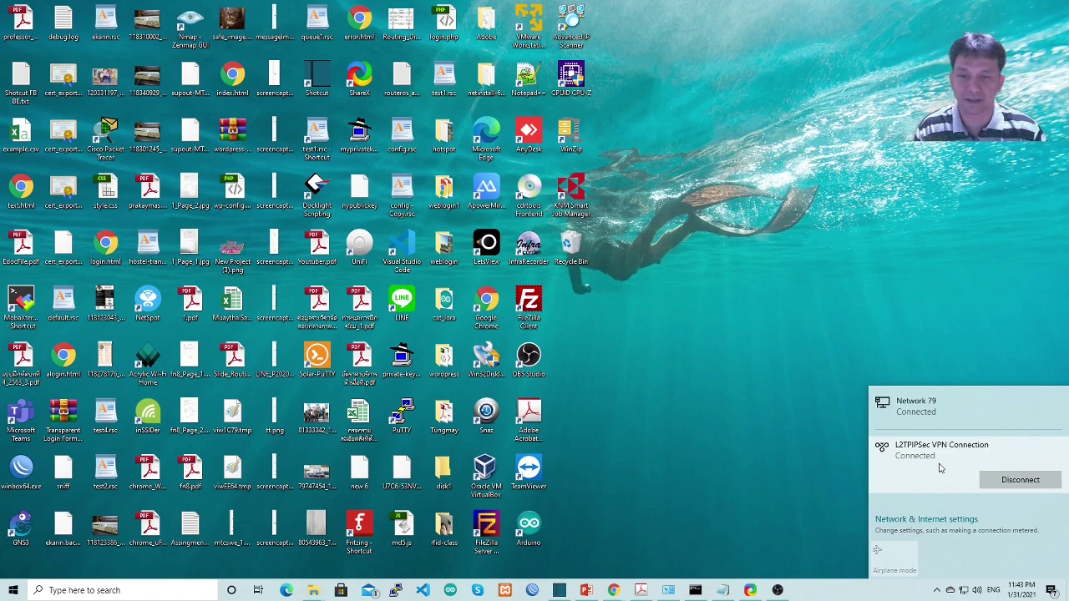
# Disconnect, reconnect, then disconnect the L2TPIPsec VPN again and close the network flyout
pyautogui.click(940, 468)
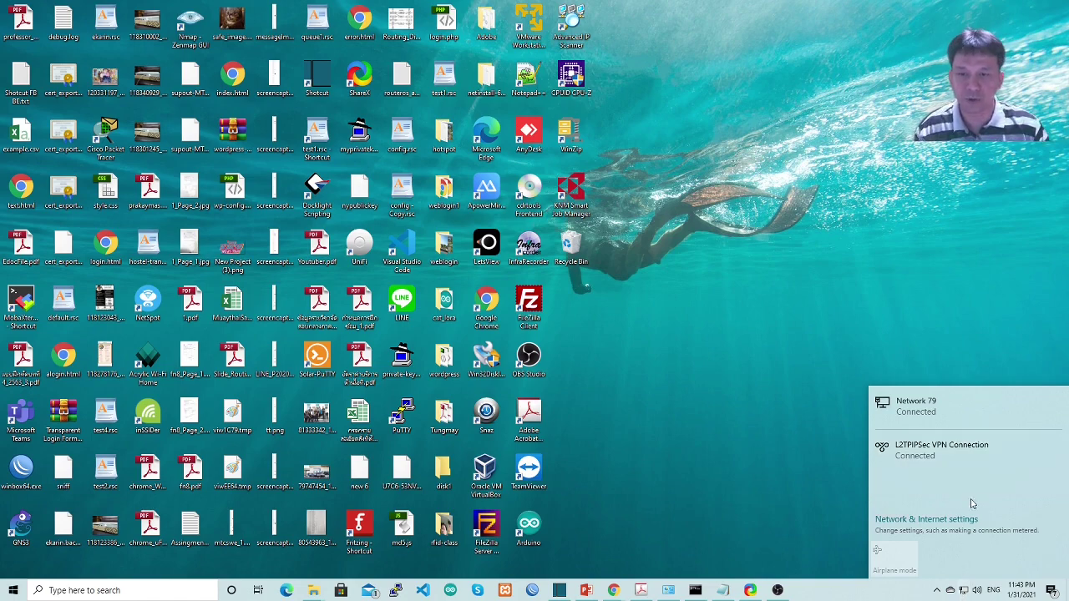
pyautogui.click(976, 472)
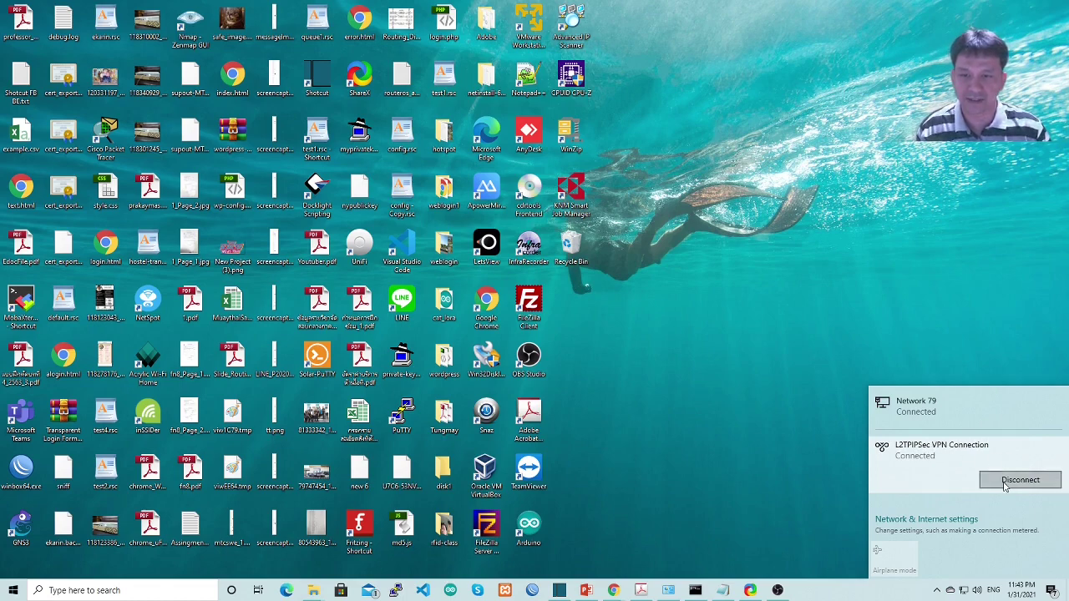
pyautogui.click(1005, 483)
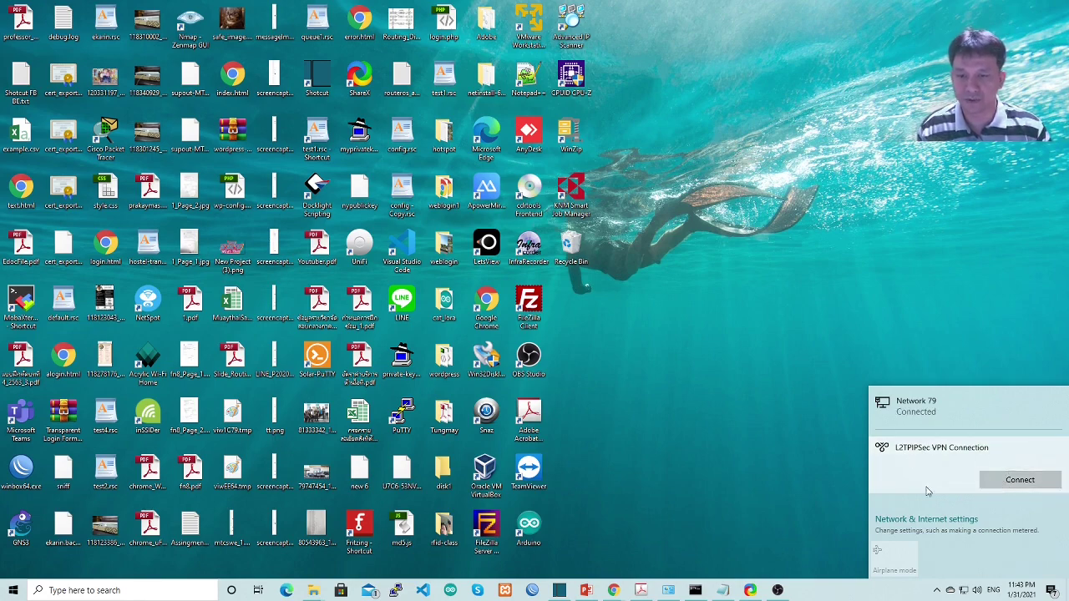
pyautogui.click(1023, 487)
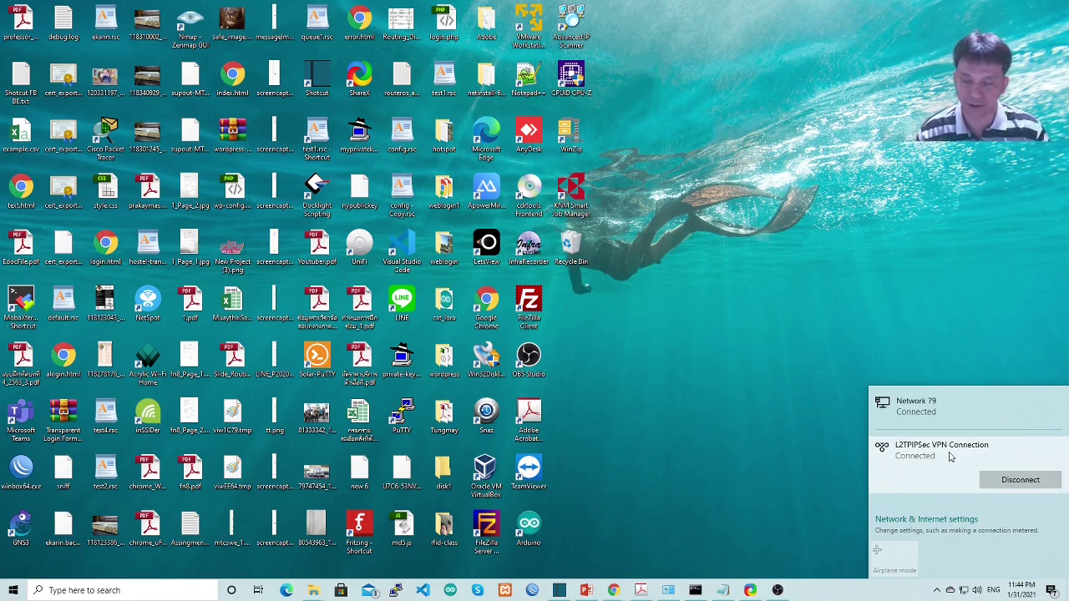
pyautogui.click(998, 487)
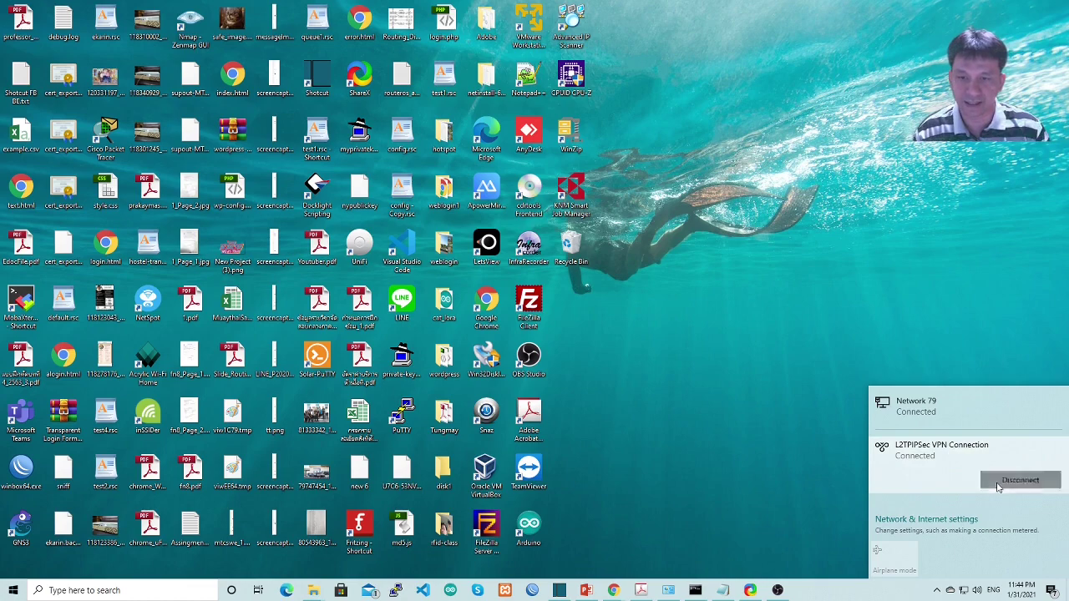
pyautogui.click(963, 595)
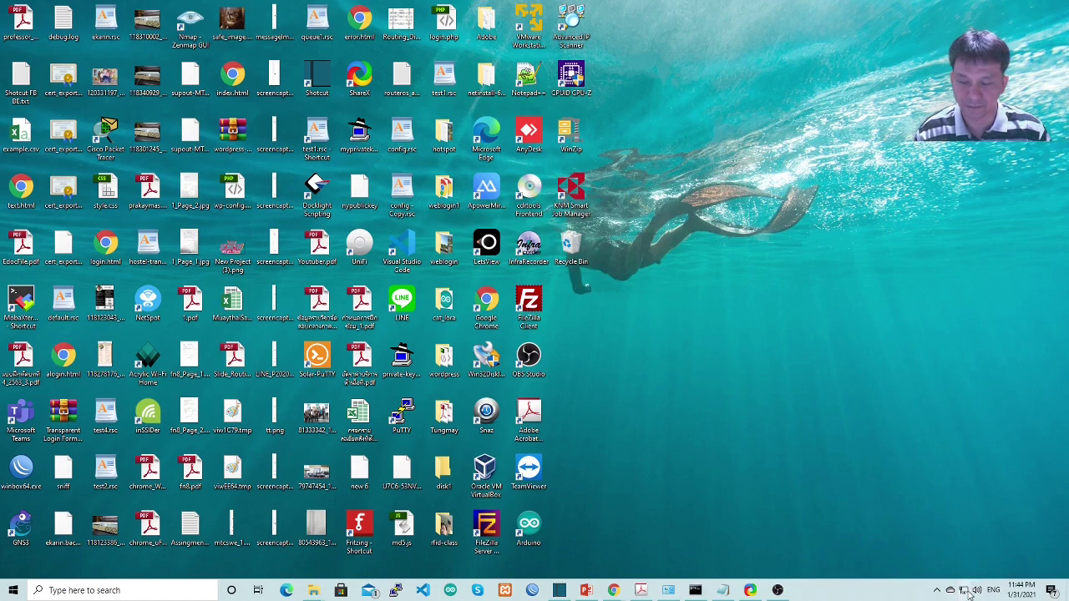
# Open the L2TPIPSec VPN Connection's advanced options from the Network & Internet VPN page
pyautogui.rightClick(967, 593)
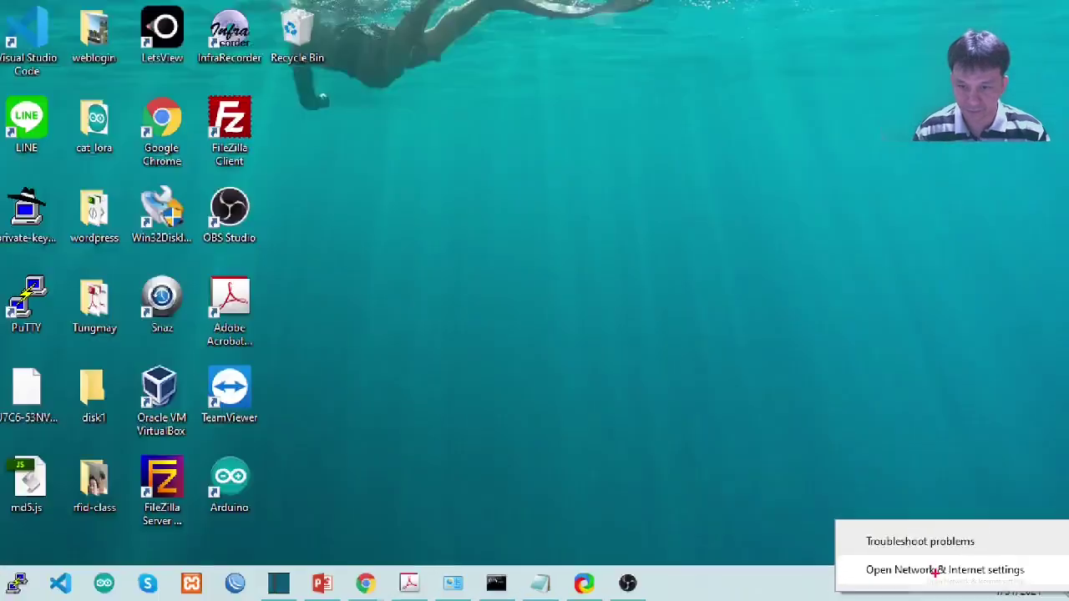
pyautogui.click(973, 583)
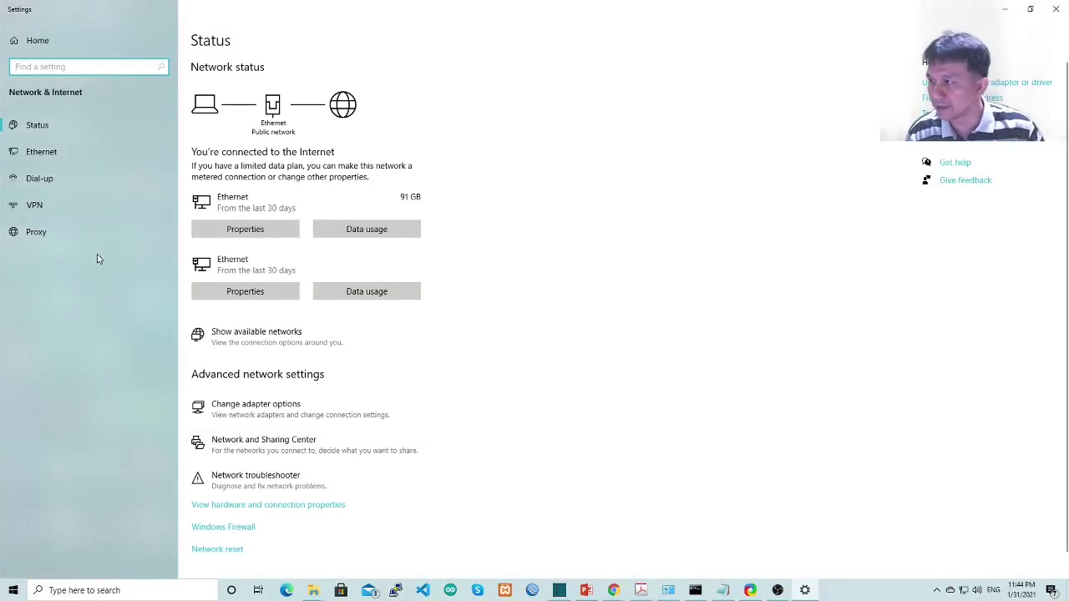
pyautogui.click(31, 213)
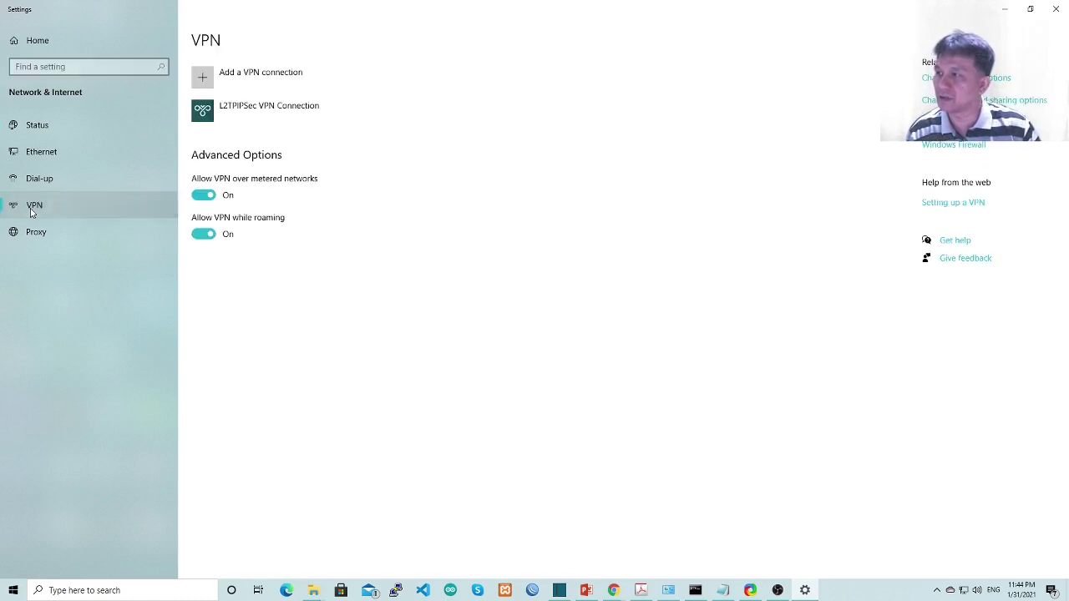
pyautogui.click(246, 123)
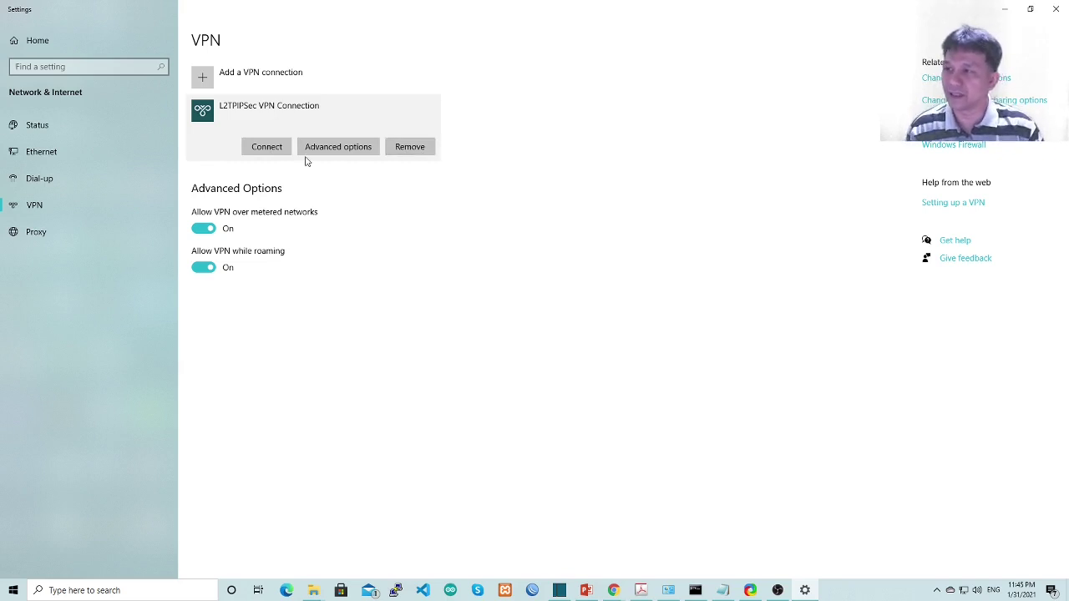
pyautogui.click(343, 150)
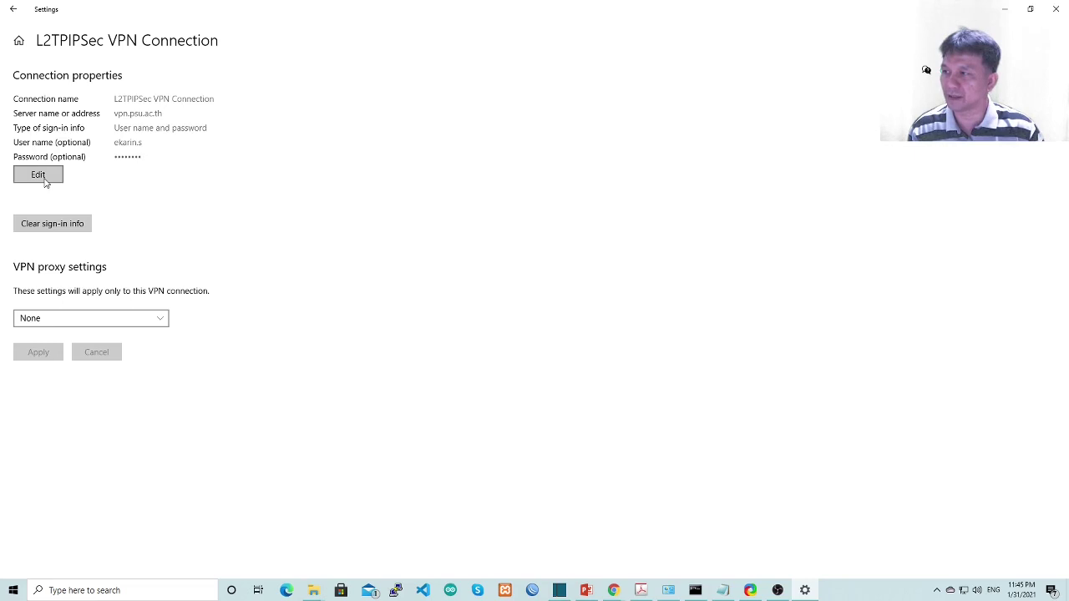
# Edit the VPN connection, replacing the user name and password with the account's credentials, and save
pyautogui.click(39, 175)
pyautogui.click(428, 375)
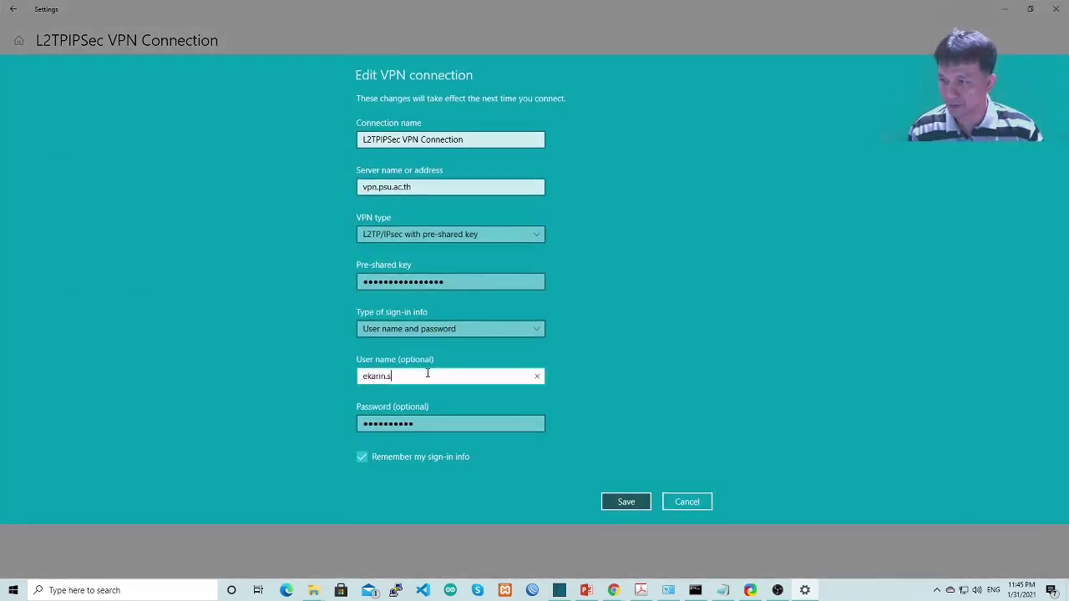
pyautogui.moveTo(427, 375); pyautogui.dragTo(290, 385)
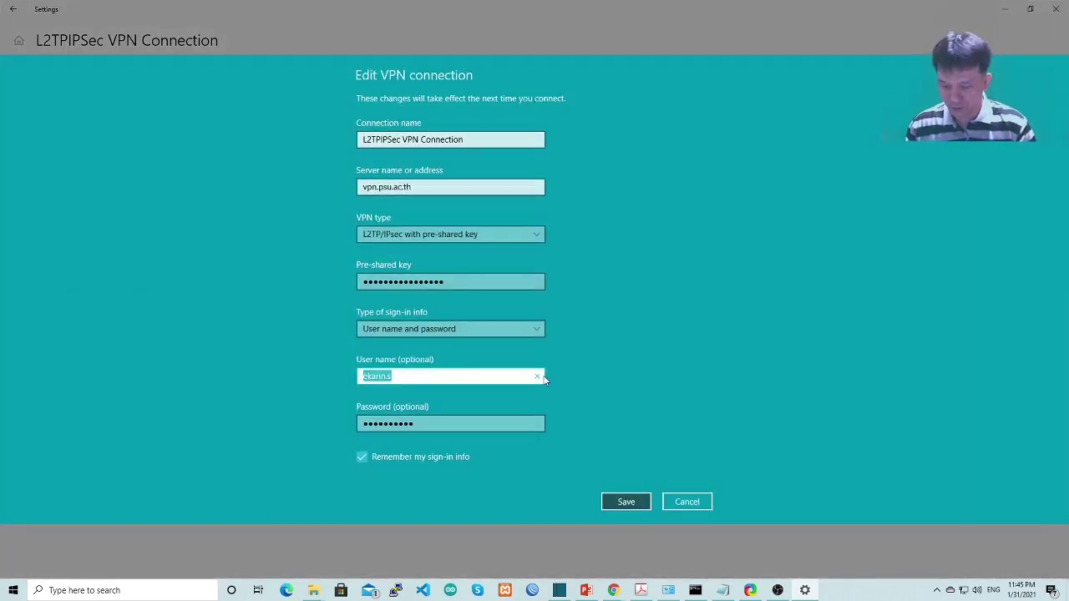
pyautogui.write('ekarin.')
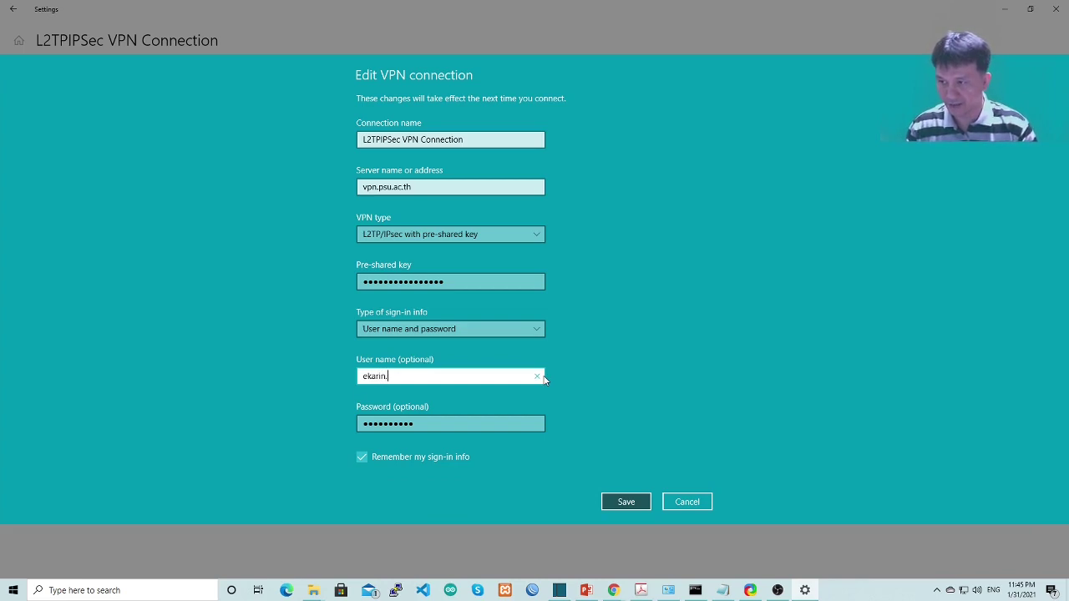
pyautogui.write('s')
pyautogui.press('Tab')
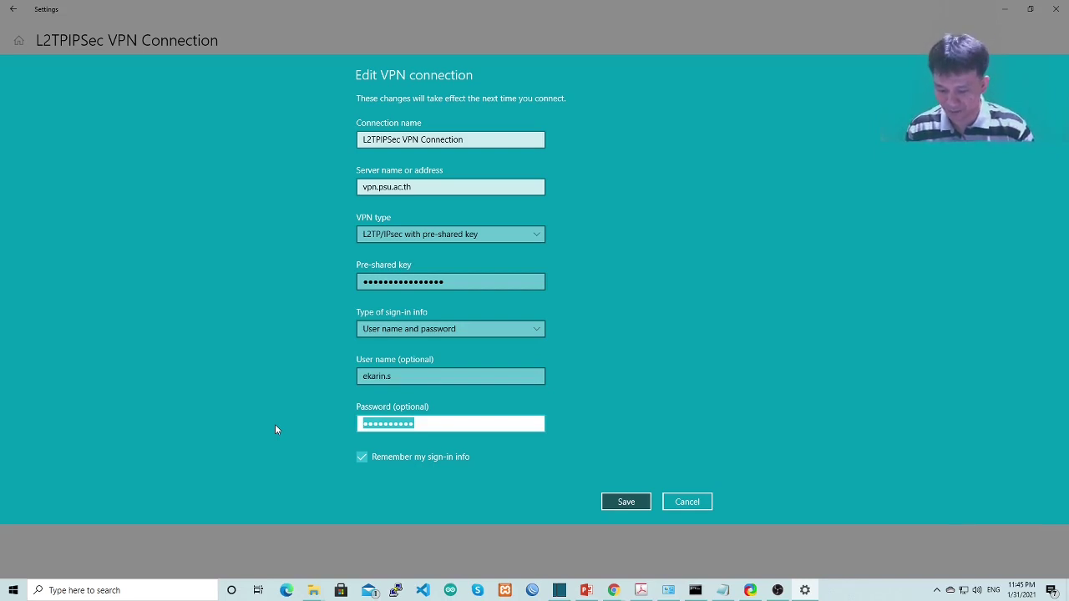
pyautogui.write('•••••')
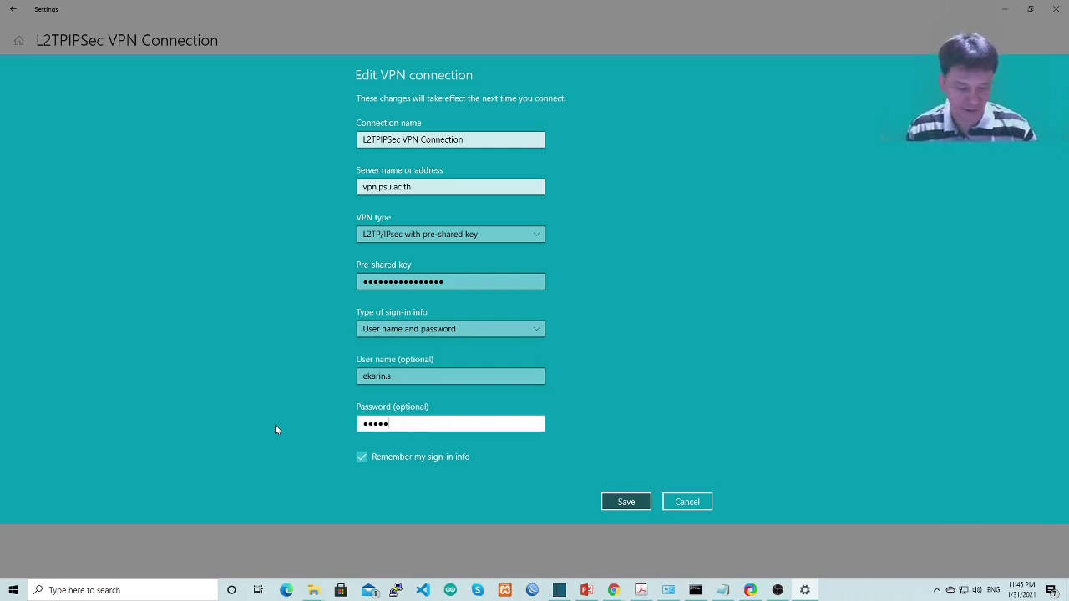
pyautogui.write('••••••••')
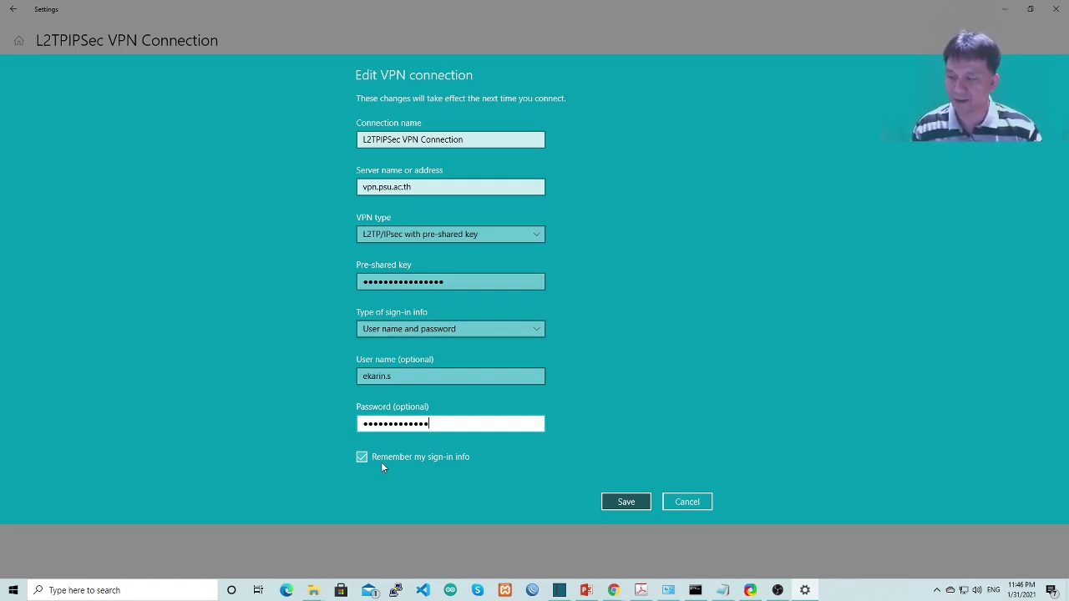
pyautogui.click(627, 504)
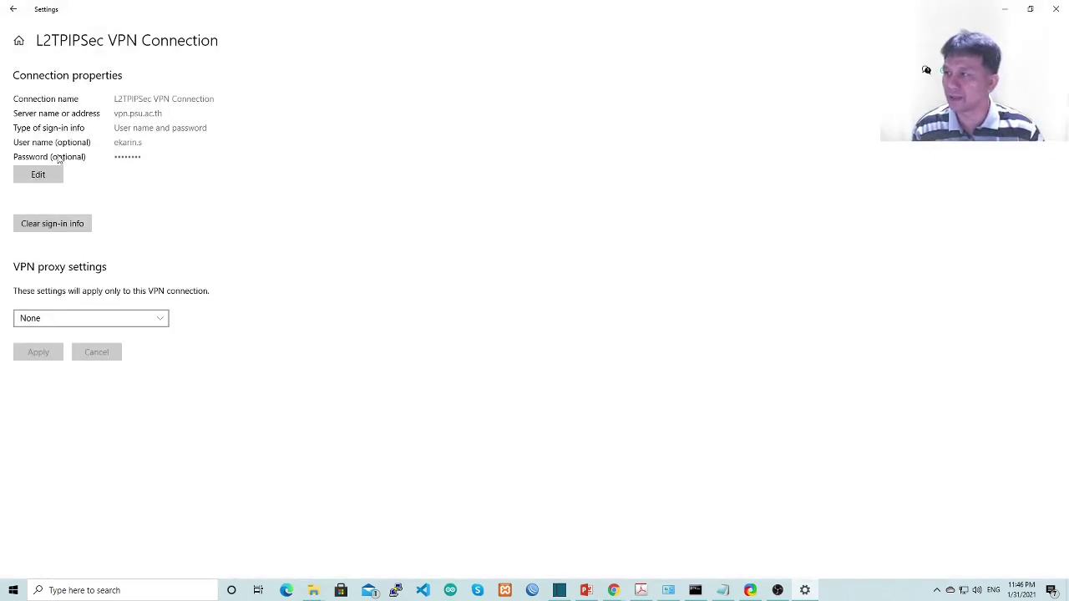
# Connect the L2TPIPSec VPN Connection, confirm in the tray flyout that it's connected, then disconnect it
pyautogui.click(12, 9)
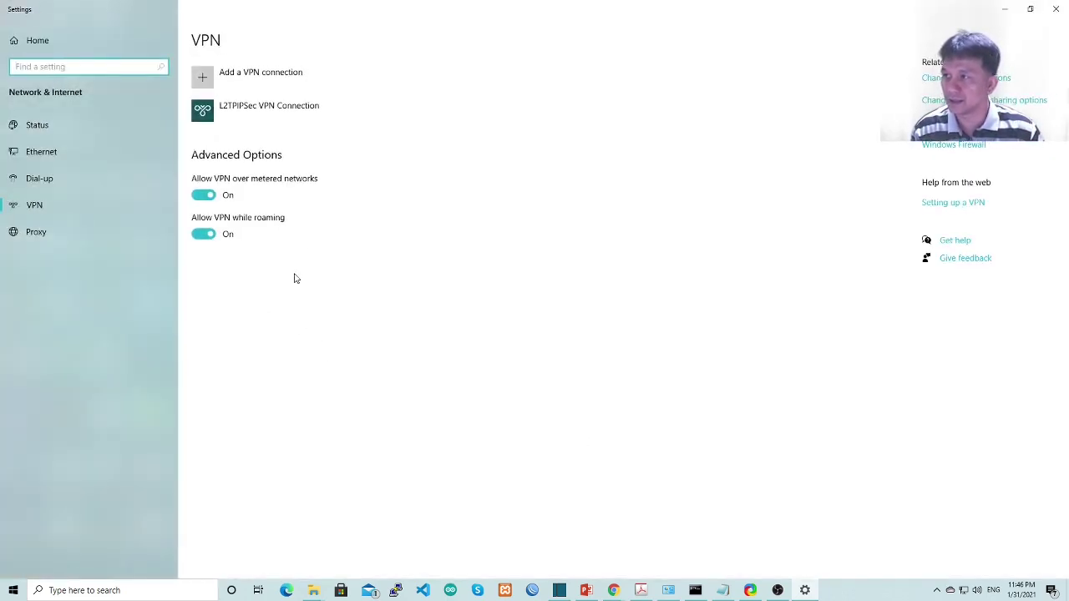
pyautogui.click(290, 123)
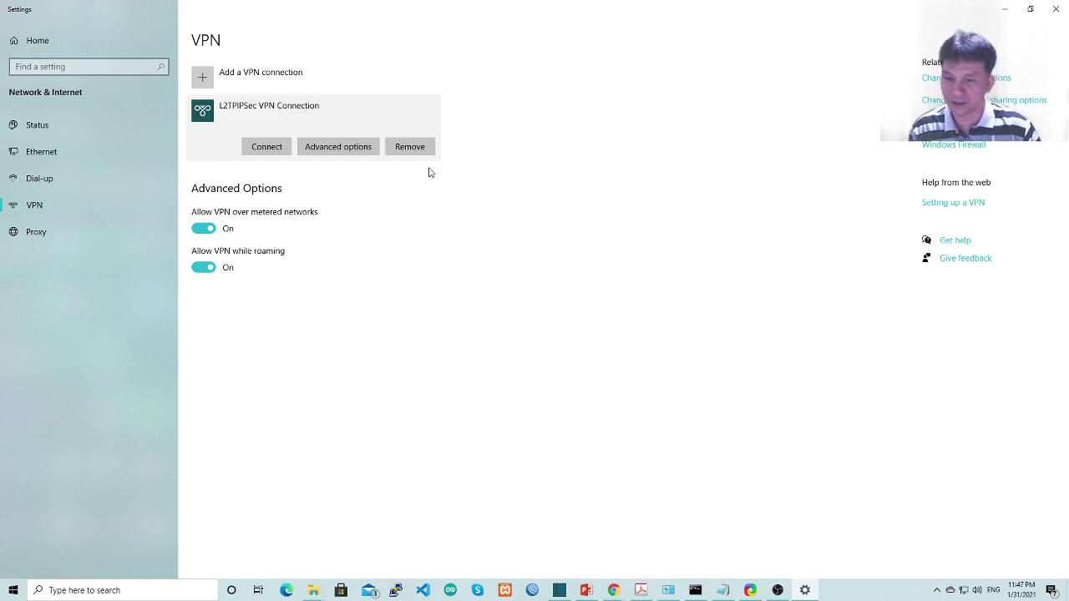
pyautogui.click(267, 147)
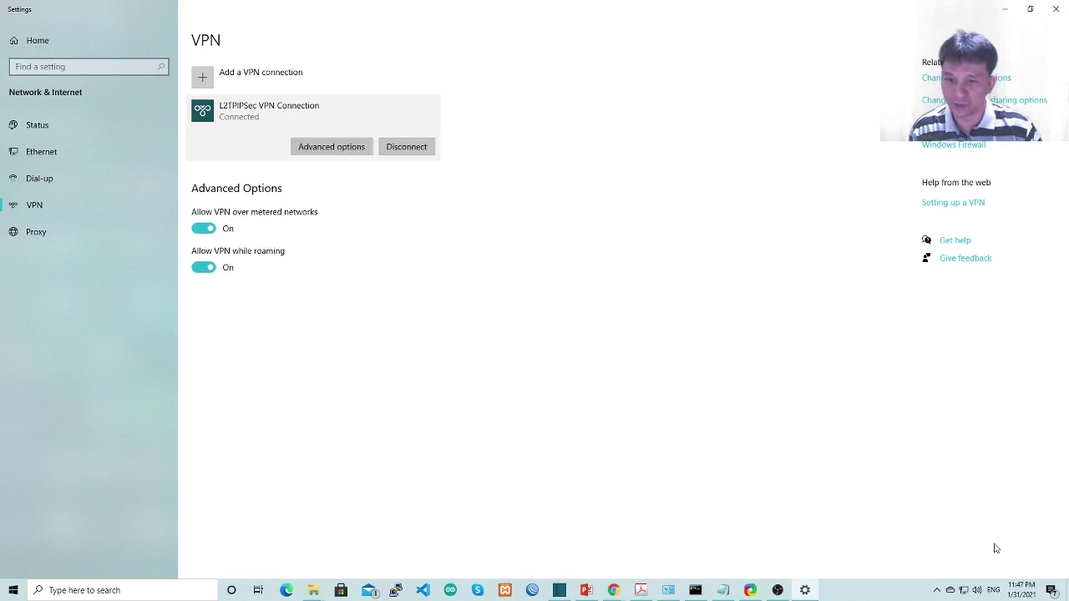
pyautogui.click(963, 592)
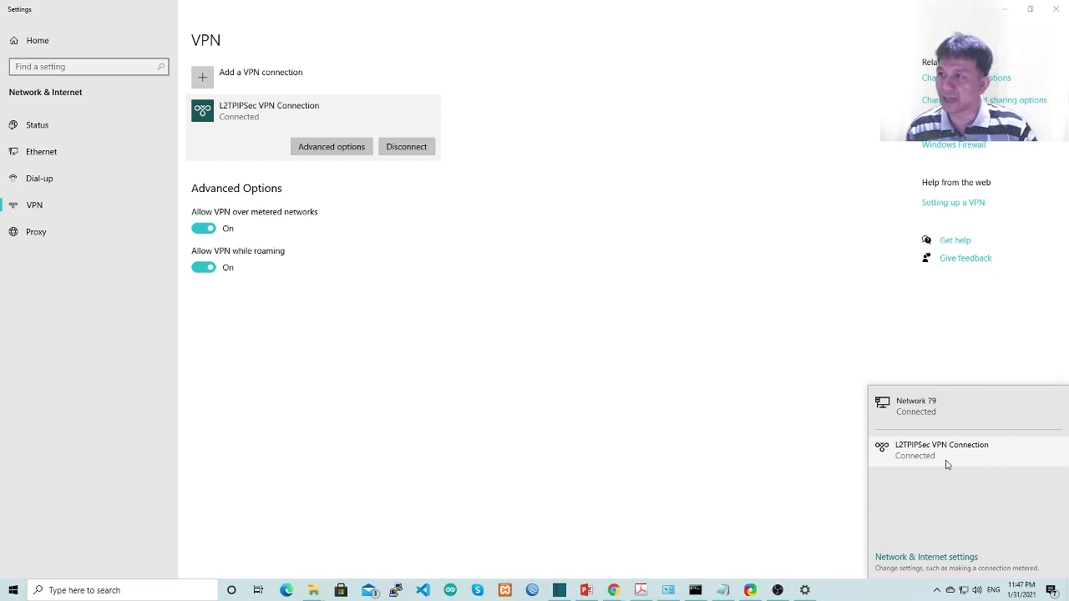
pyautogui.click(422, 150)
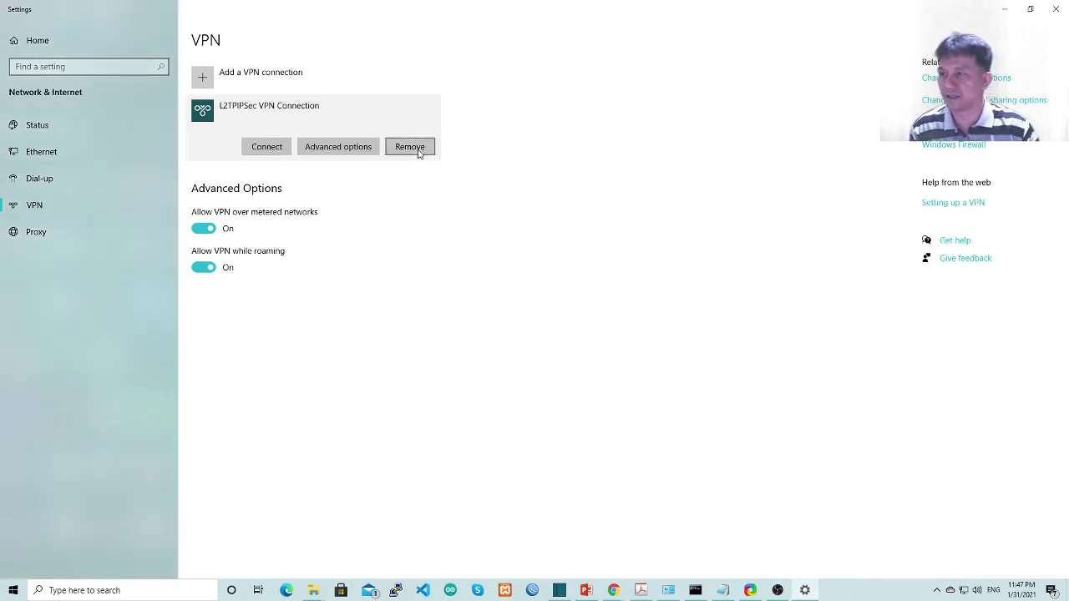
# Remove the L2TPIPSec VPN Connection and check which networks remain connected
pyautogui.click(419, 153)
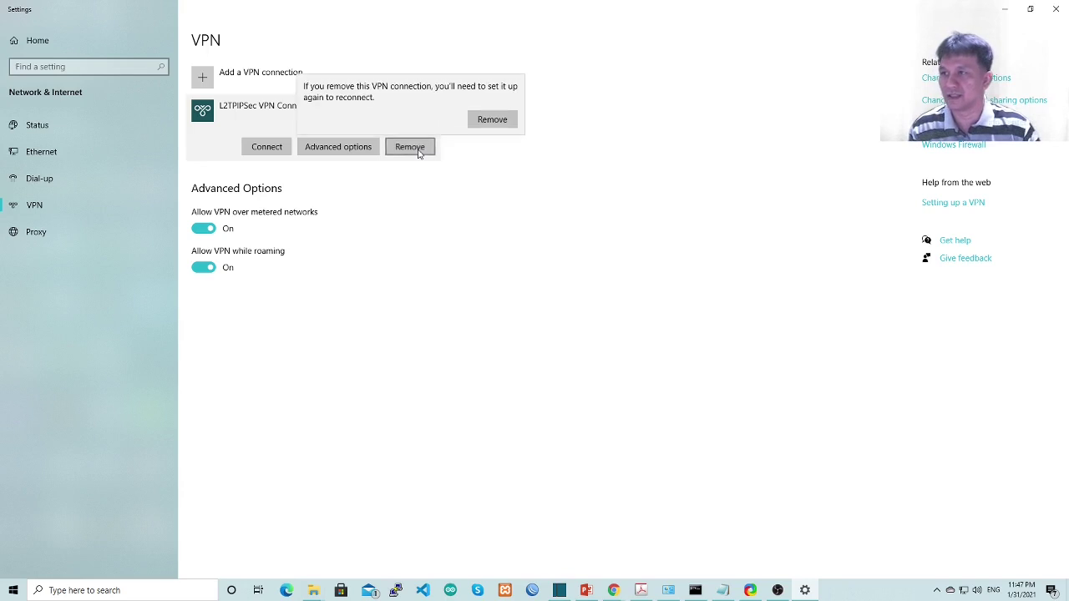
pyautogui.click(488, 124)
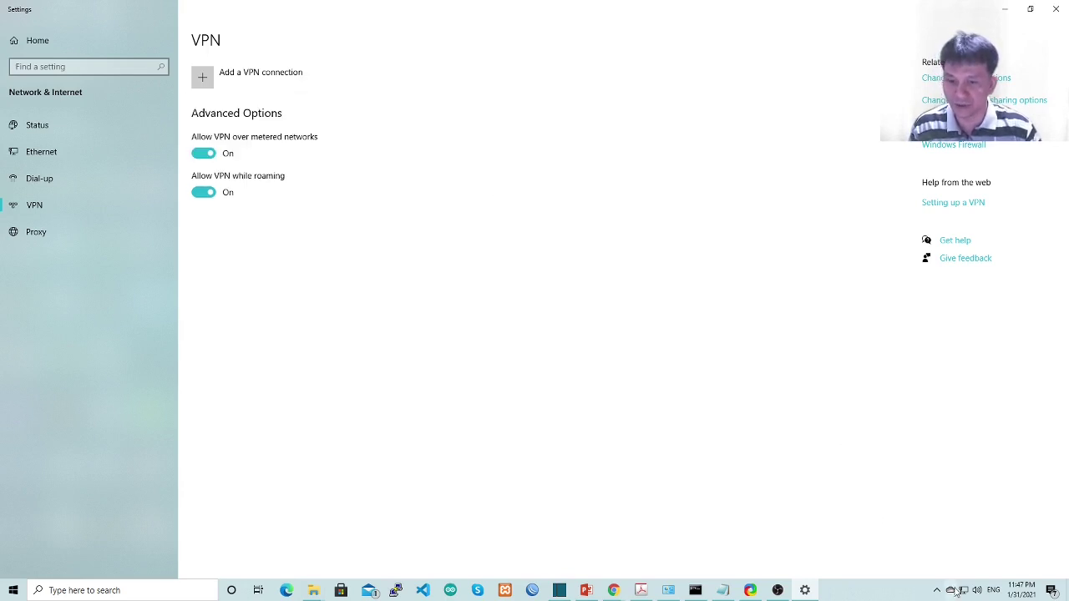
pyautogui.click(949, 590)
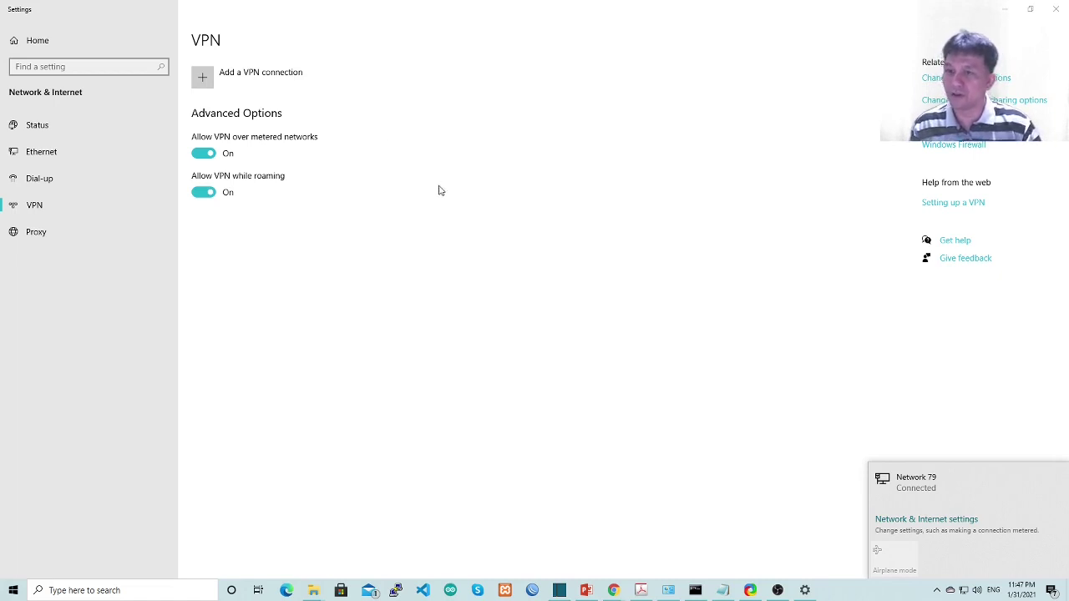
pyautogui.click(583, 327)
# Open the Network and Sharing Center from the Network & Internet settings
pyautogui.rightClick(965, 590)
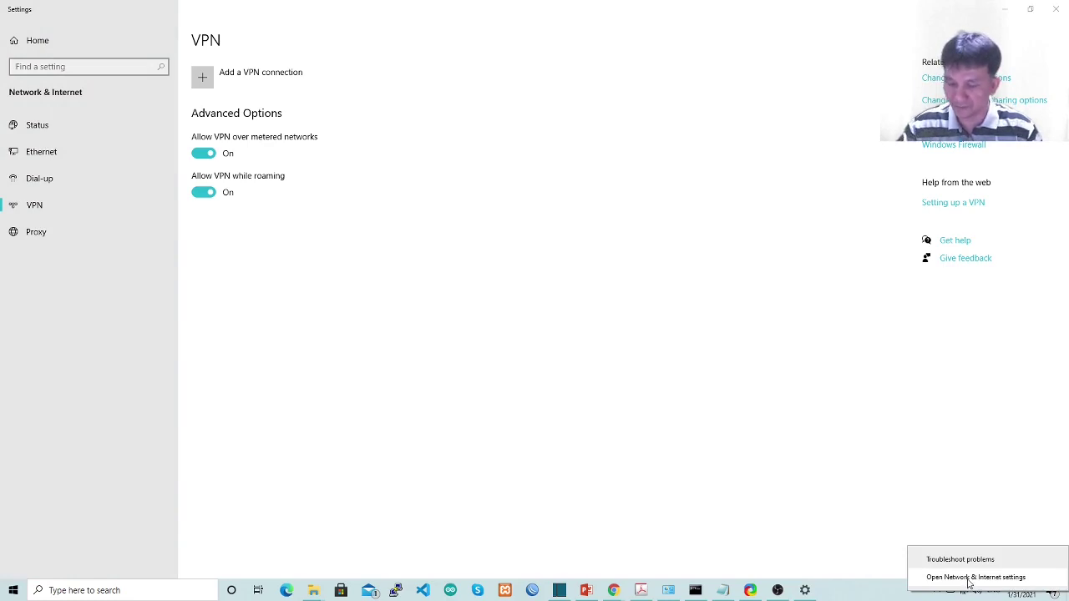
pyautogui.click(969, 578)
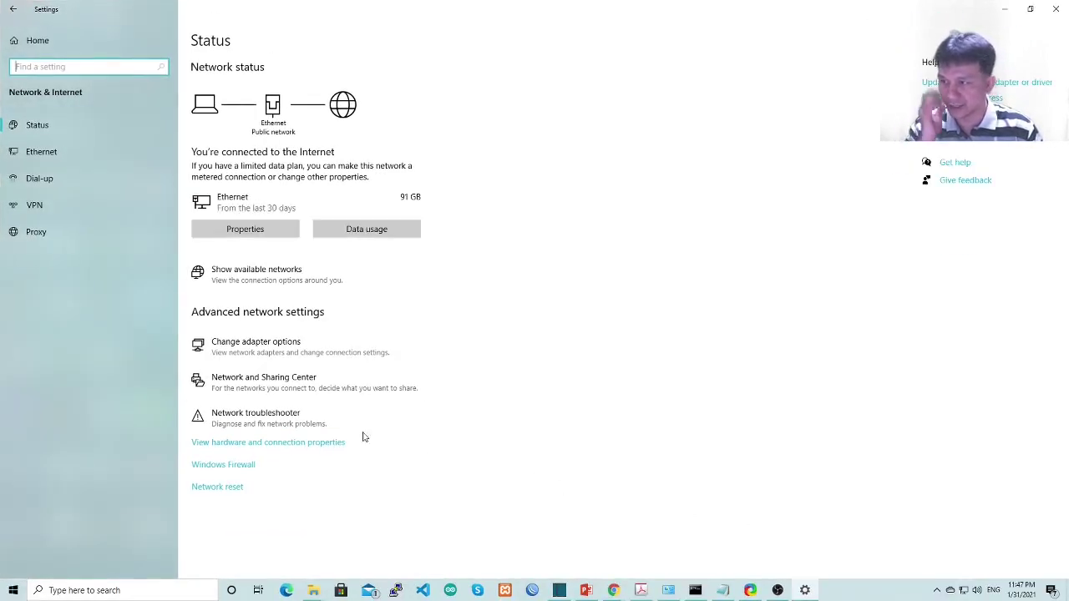
pyautogui.click(258, 386)
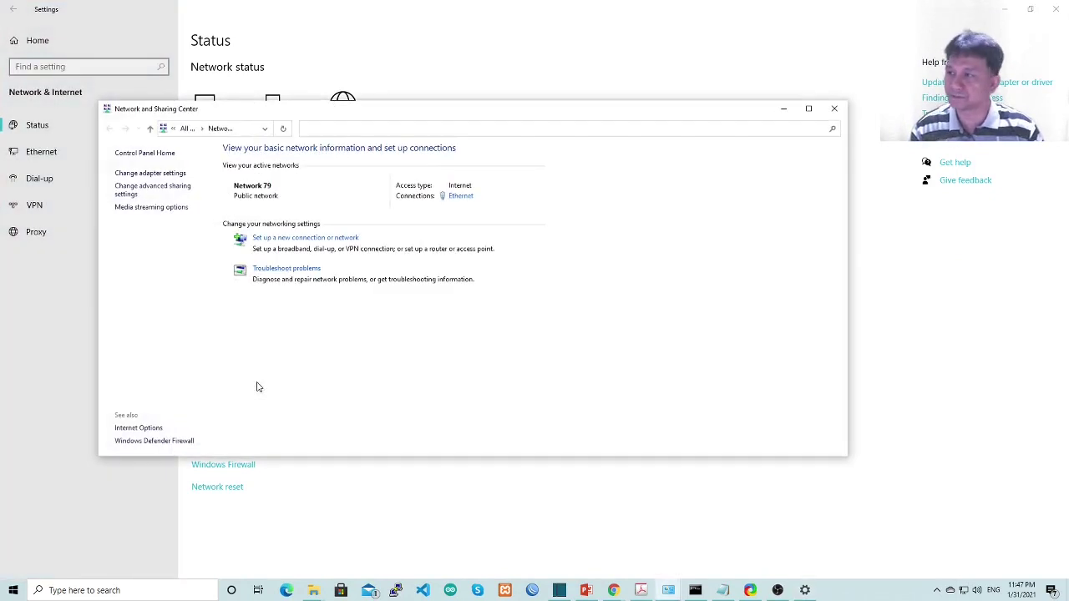
# Start a new workplace connection that uses a VPN over the Internet
pyautogui.click(278, 240)
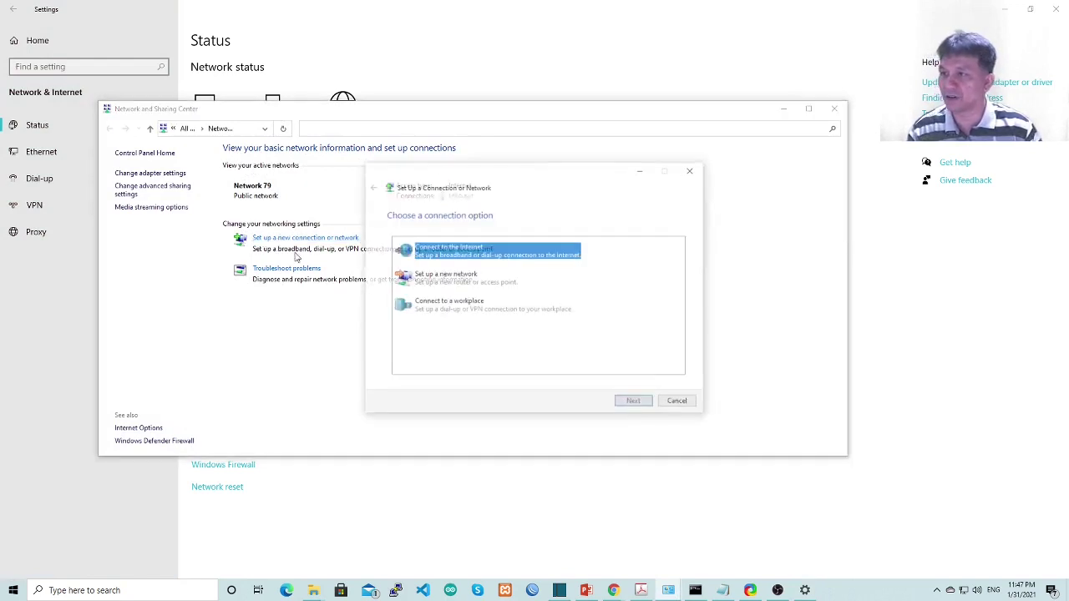
pyautogui.click(441, 311)
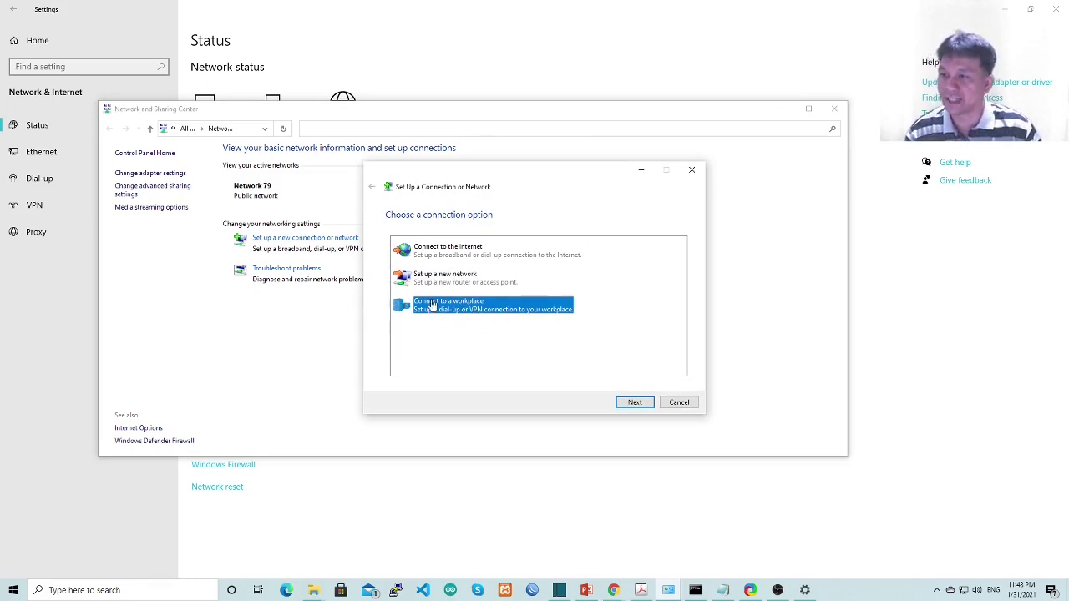
pyautogui.click(635, 402)
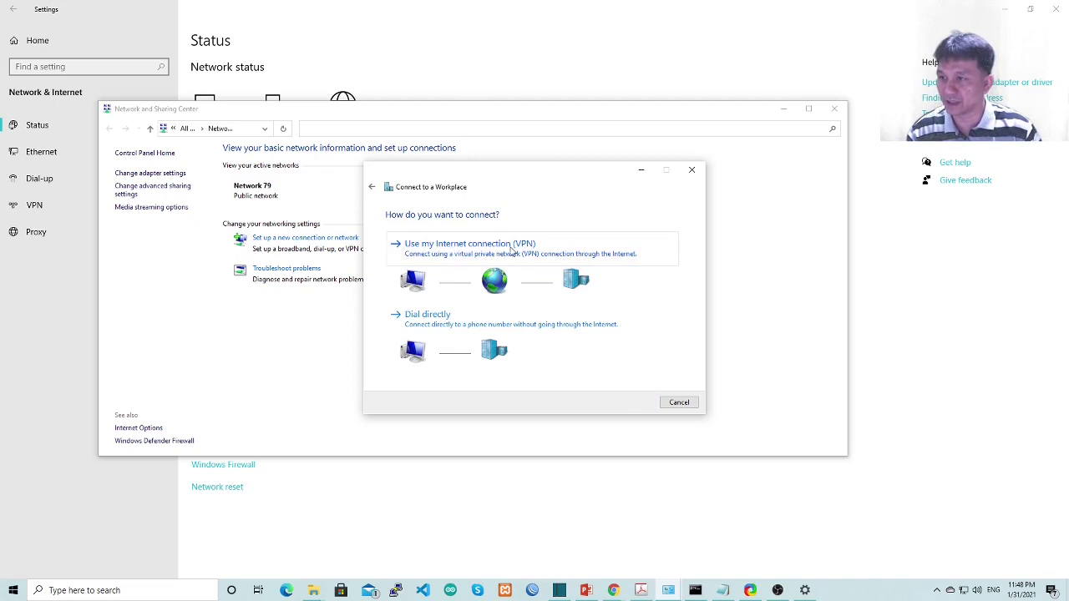
pyautogui.click(539, 261)
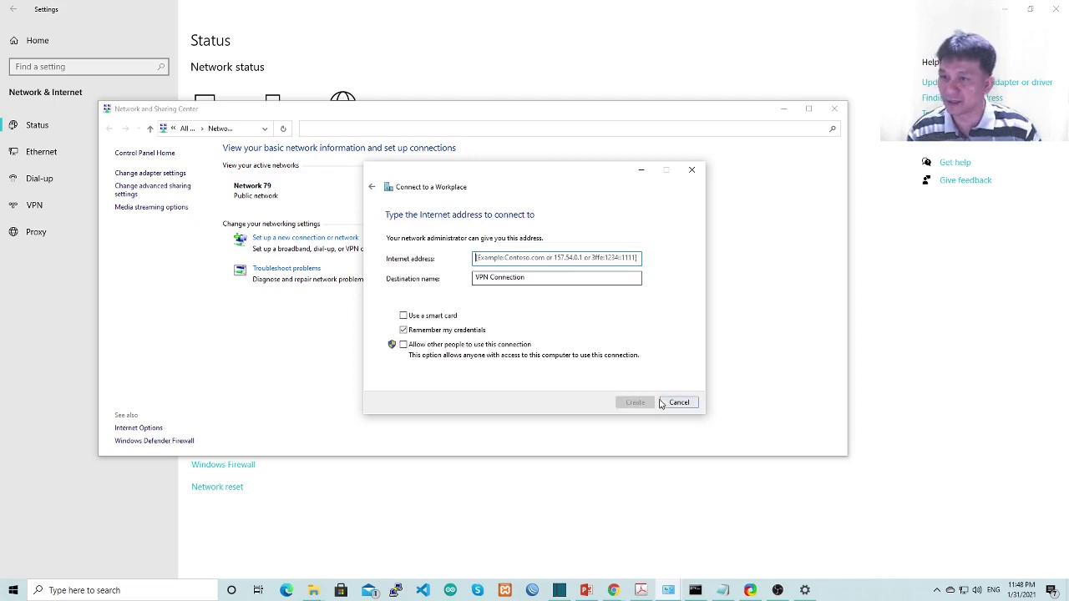
# Enter vpn.psu.ac.th as the address and L2TP IPSec VPN as the name, then create it
pyautogui.click(555, 260)
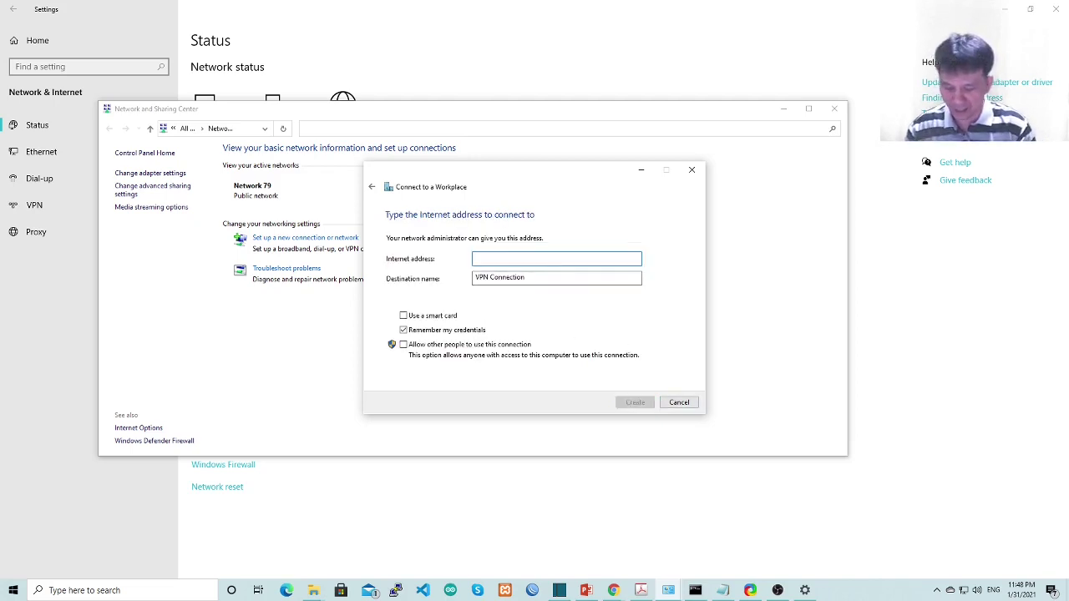
pyautogui.write('1')
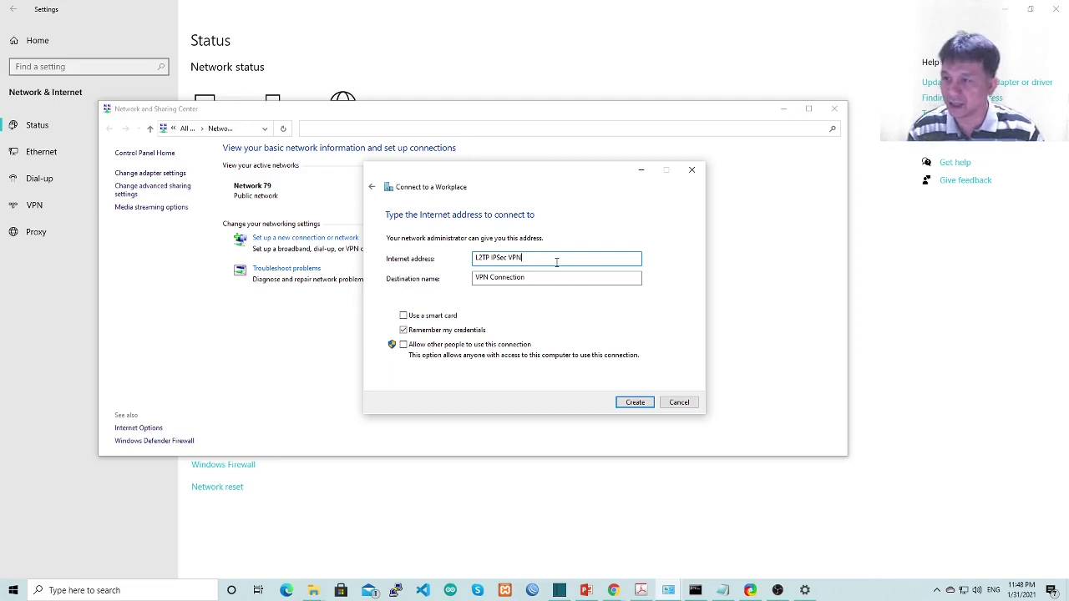
pyautogui.moveTo(555, 260); pyautogui.dragTo(429, 262)
pyautogui.hotkey('ctrl', 'c')
pyautogui.press('BackSpace')
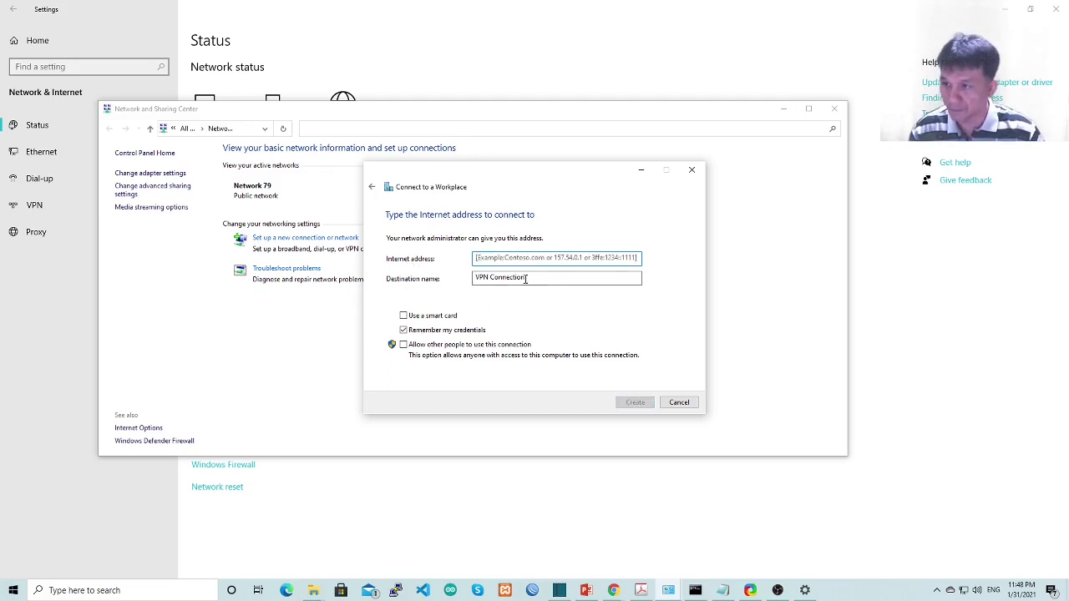
pyautogui.moveTo(543, 278); pyautogui.dragTo(377, 280)
pyautogui.hotkey('ctrl', 'v')
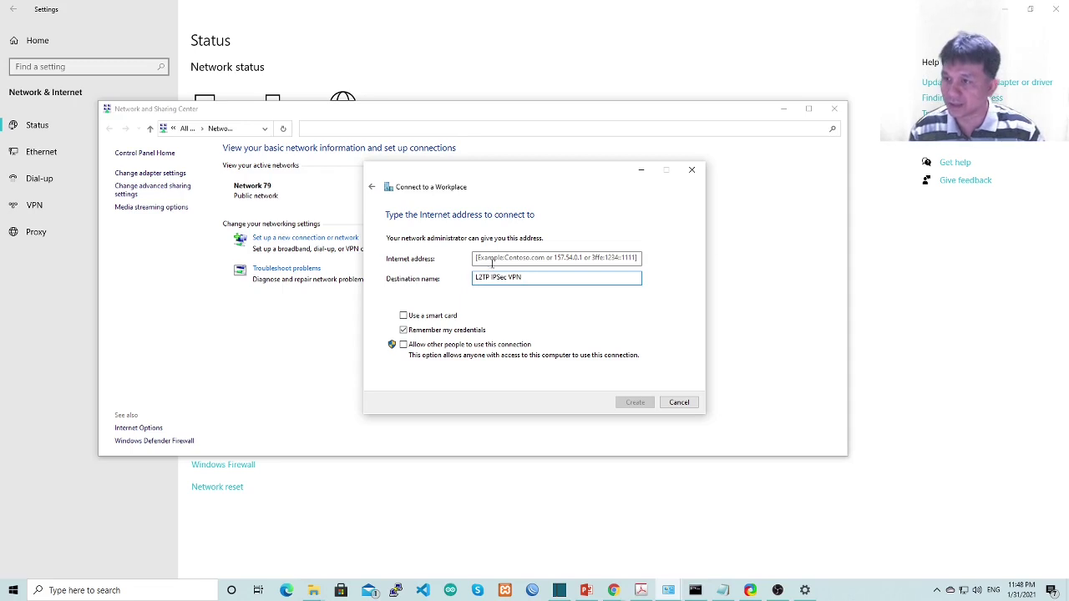
pyautogui.click(495, 258)
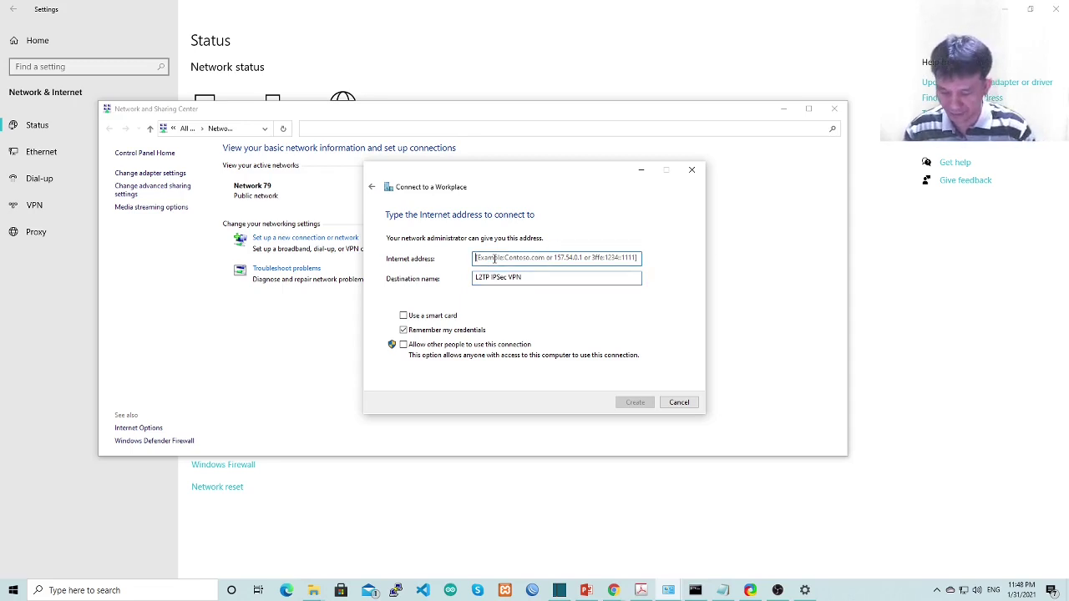
pyautogui.write('vpn.psu.ac.th')
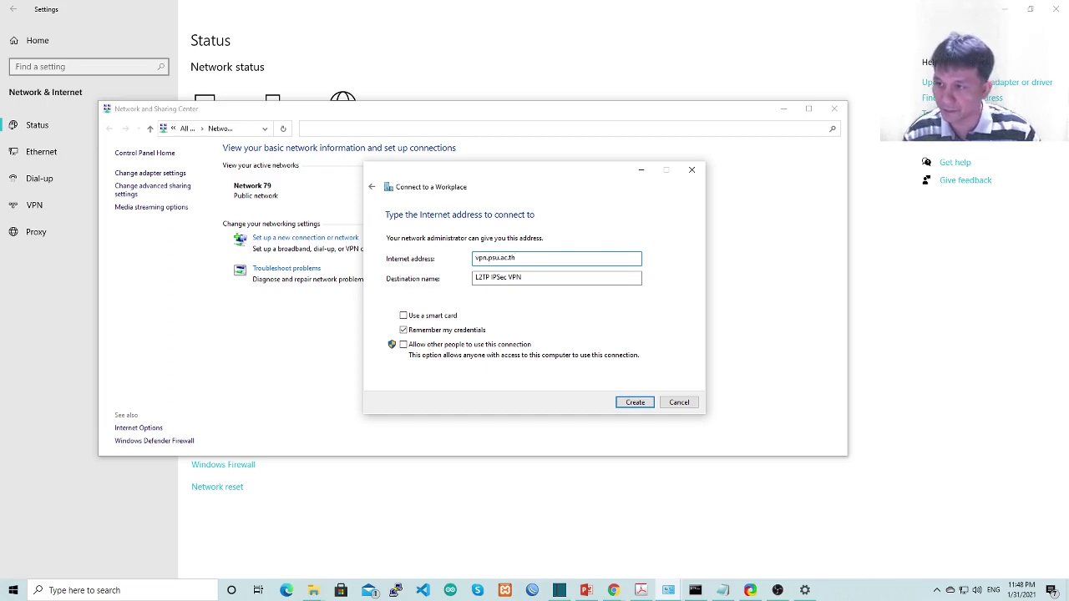
pyautogui.click(636, 404)
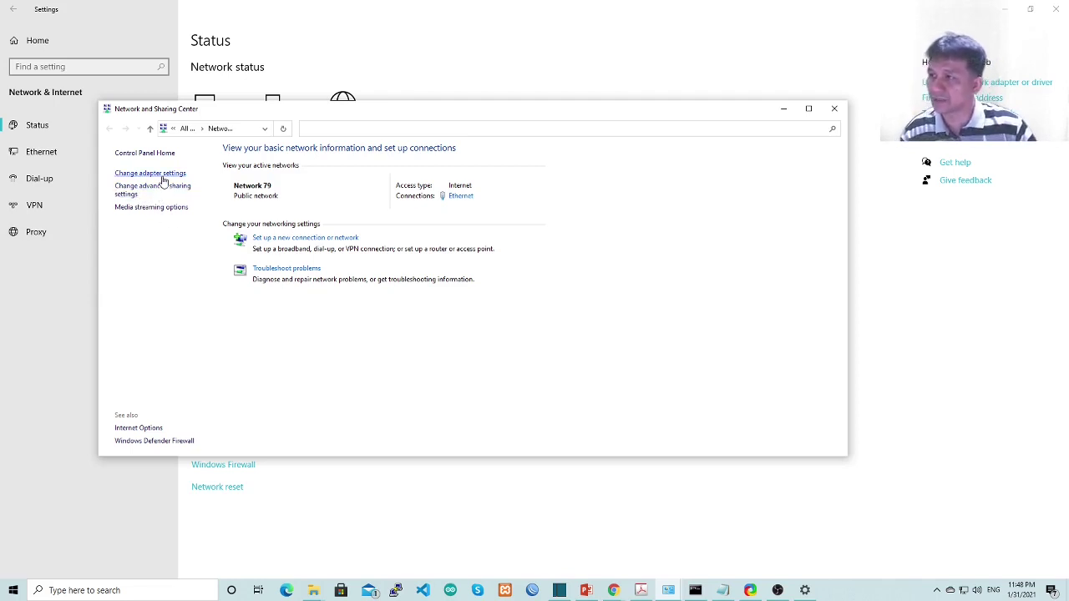
# Open the properties of the L2TP IPSec VPN connection in Network Connections
pyautogui.moveTo(161, 176); pyautogui.dragTo(177, 178)
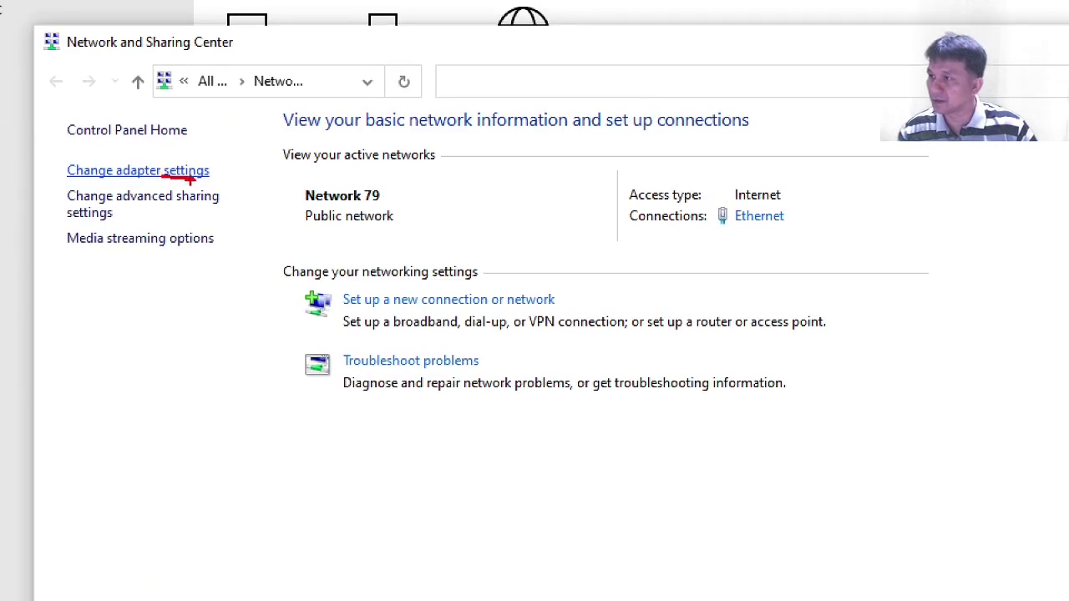
pyautogui.click(199, 172)
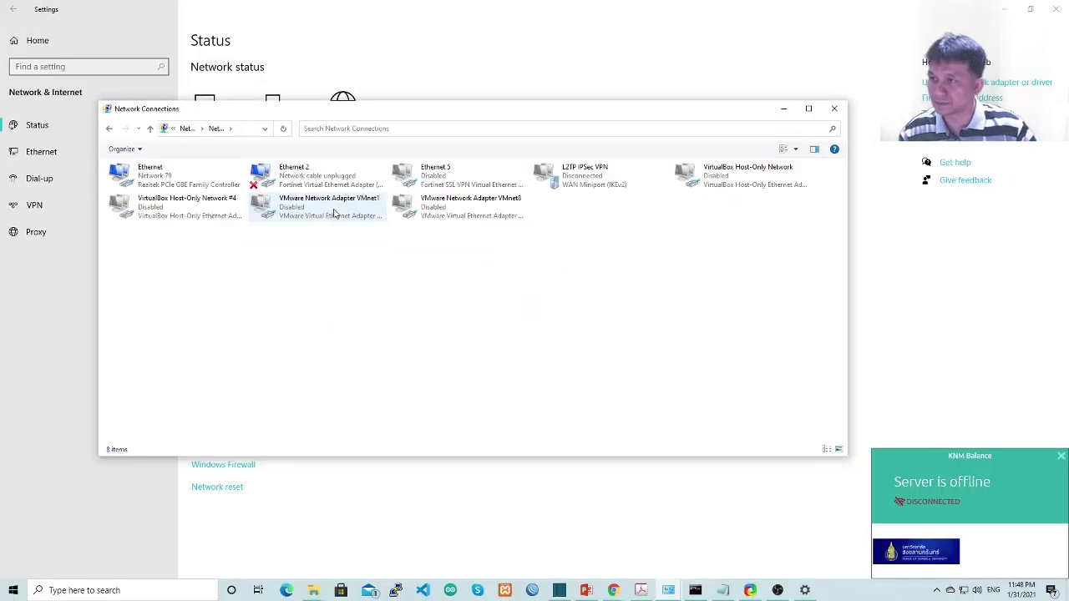
pyautogui.click(578, 186)
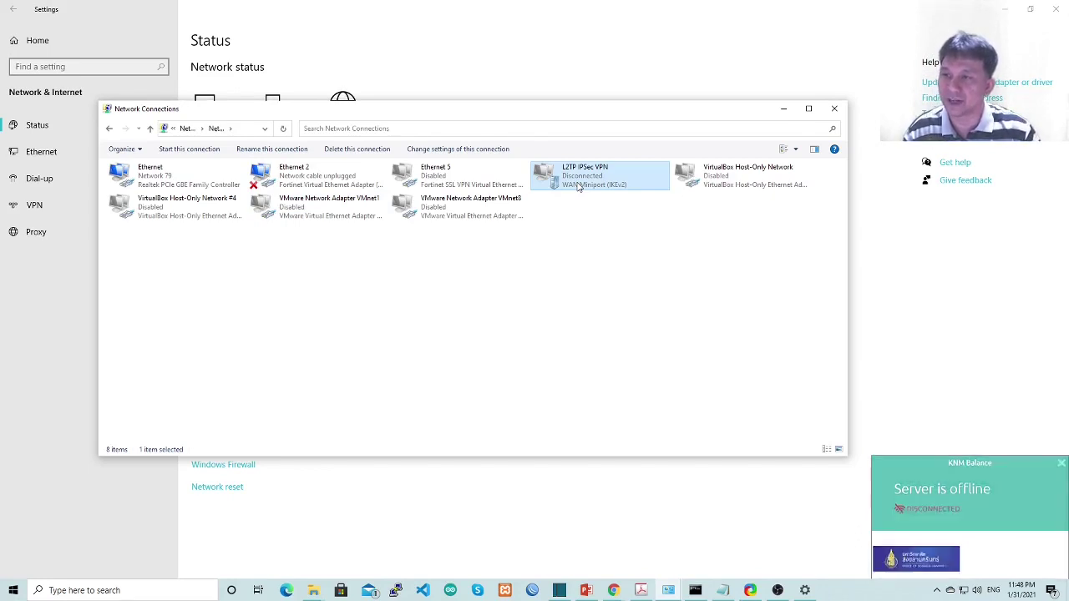
pyautogui.rightClick(578, 186)
pyautogui.click(630, 292)
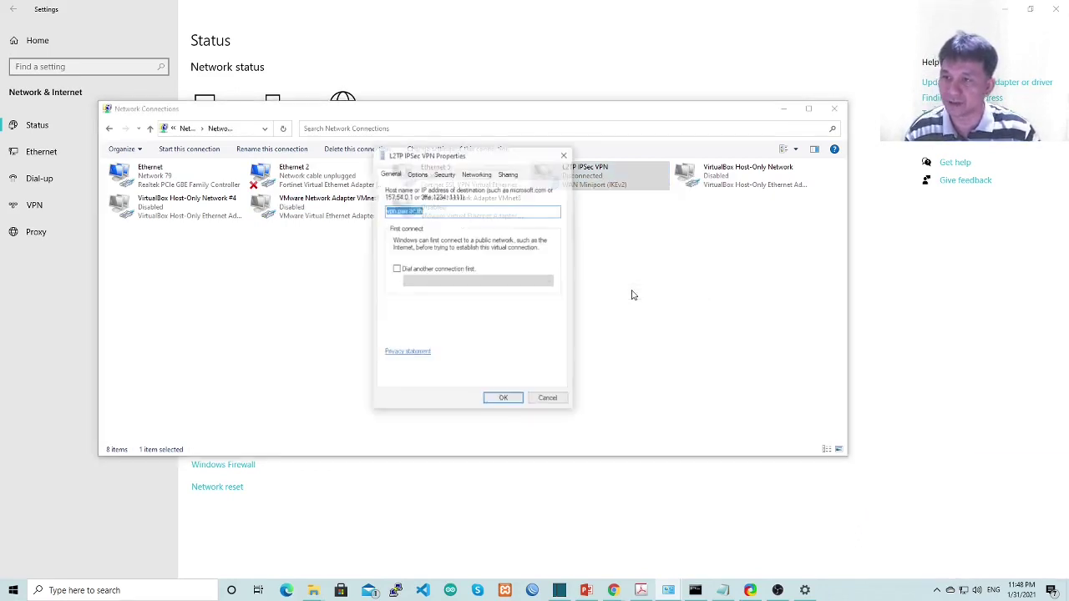
pyautogui.moveTo(472, 162); pyautogui.dragTo(642, 217)
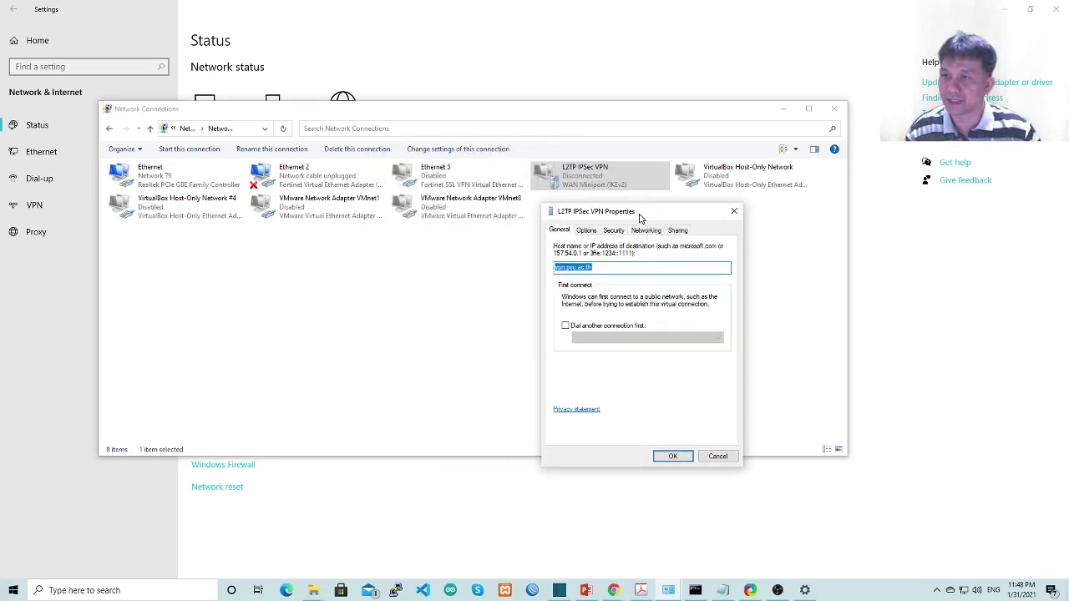
# Set the VPN type to L2TP/IPsec on the Security tab
pyautogui.click(614, 230)
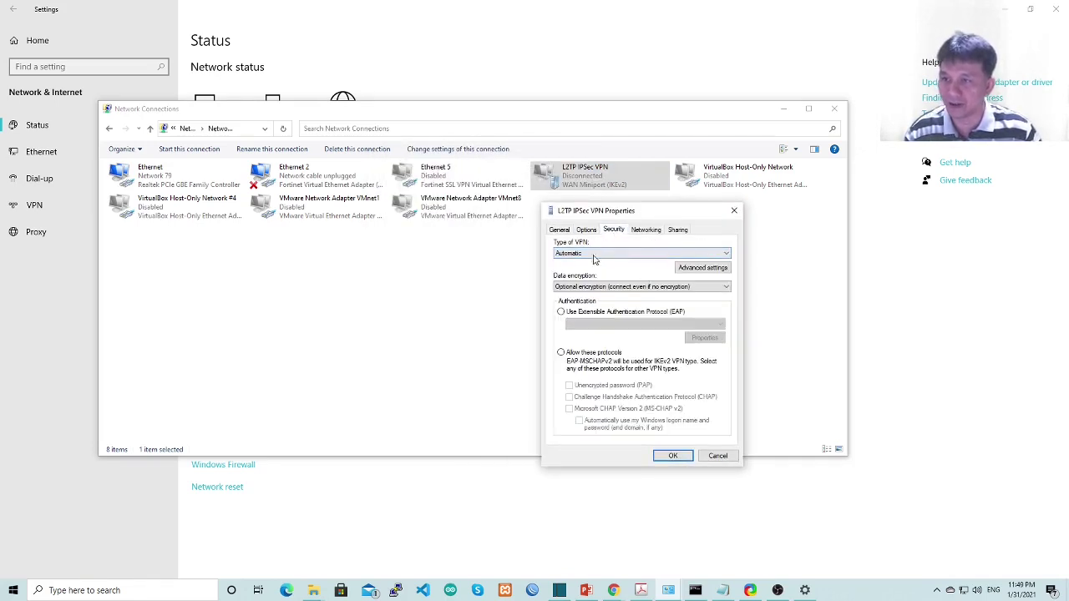
pyautogui.moveTo(617, 214); pyautogui.dragTo(638, 227)
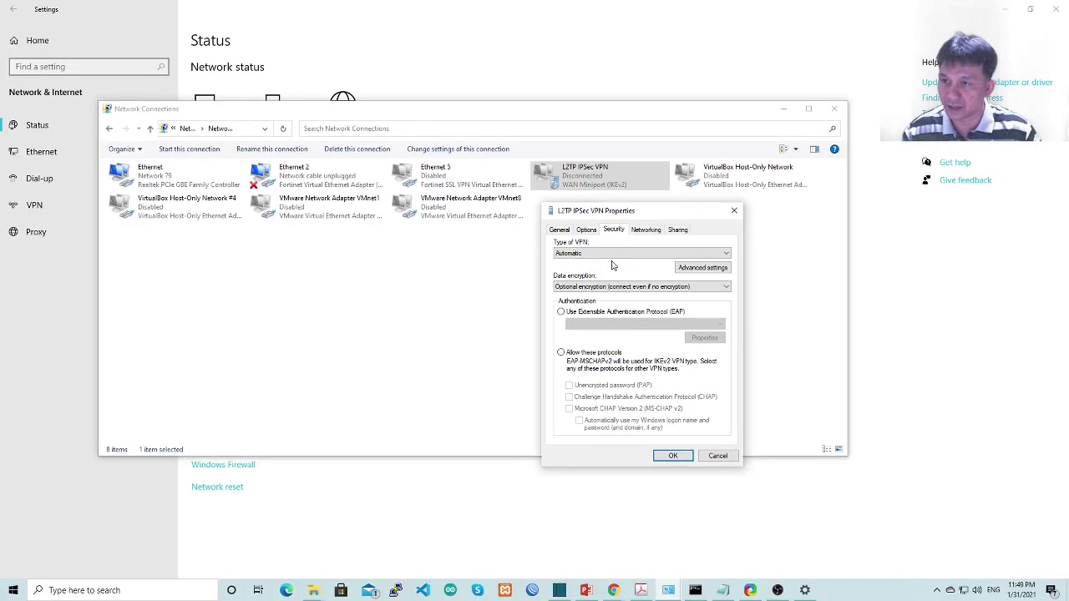
pyautogui.click(605, 284)
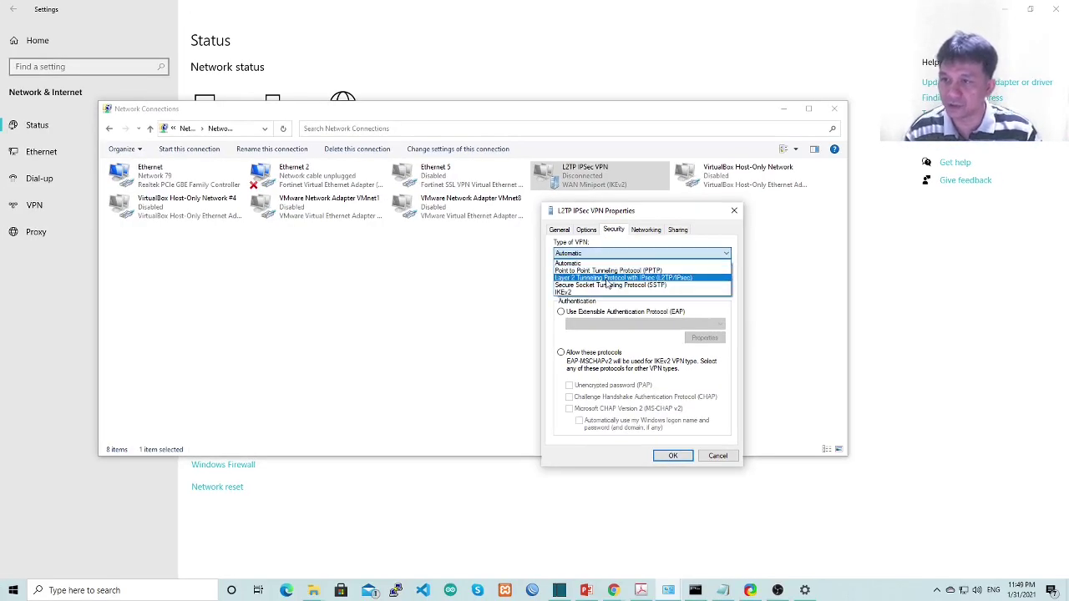
pyautogui.click(607, 279)
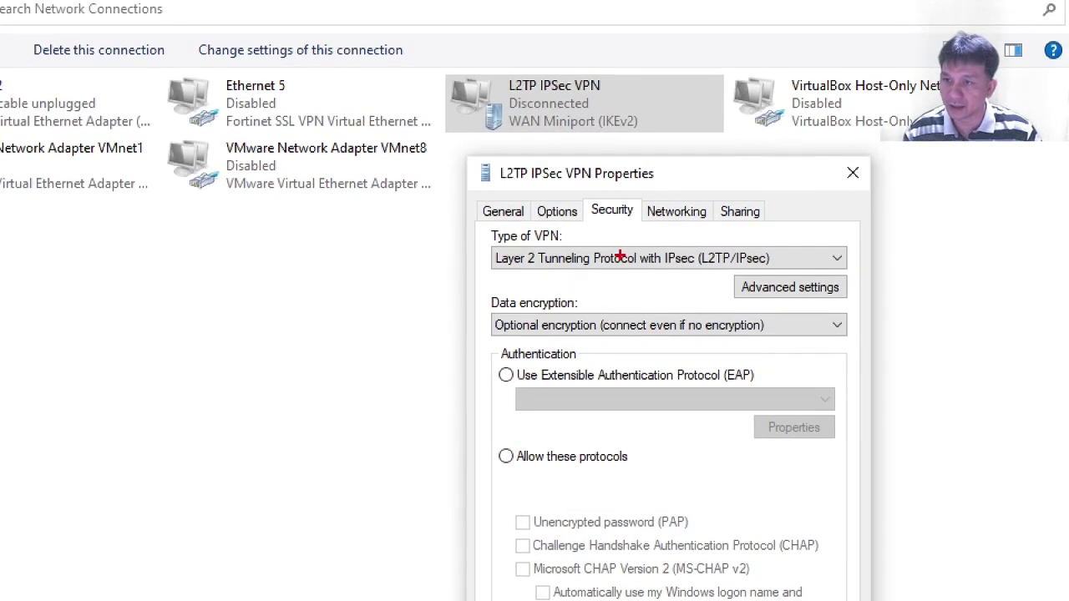
pyautogui.moveTo(634, 264); pyautogui.dragTo(685, 249)
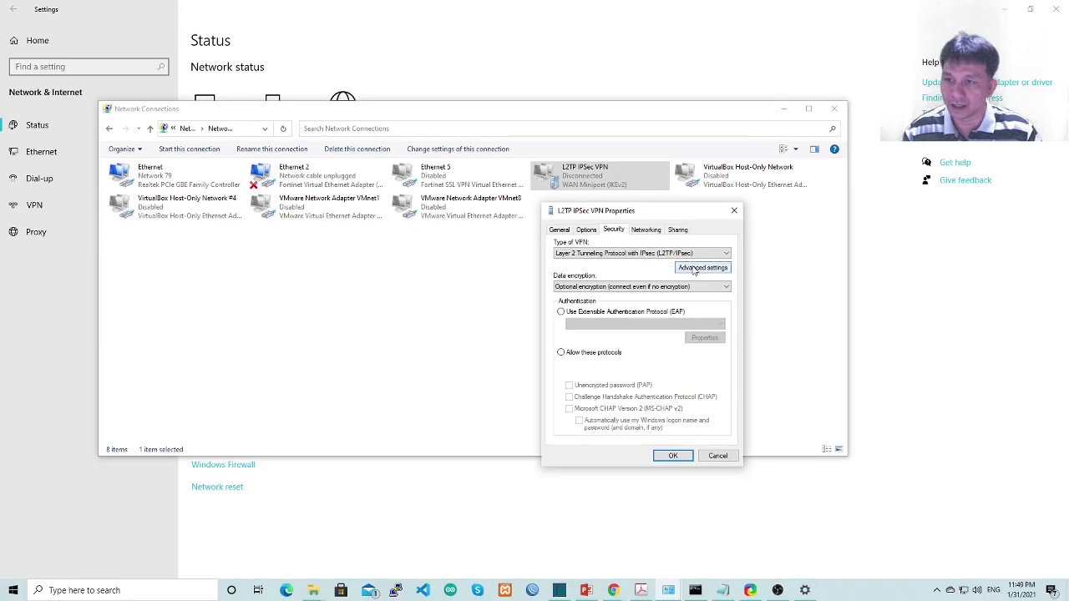
# Enable preshared-key authentication in the advanced settings and save the properties
pyautogui.click(790, 287)
pyautogui.click(627, 255)
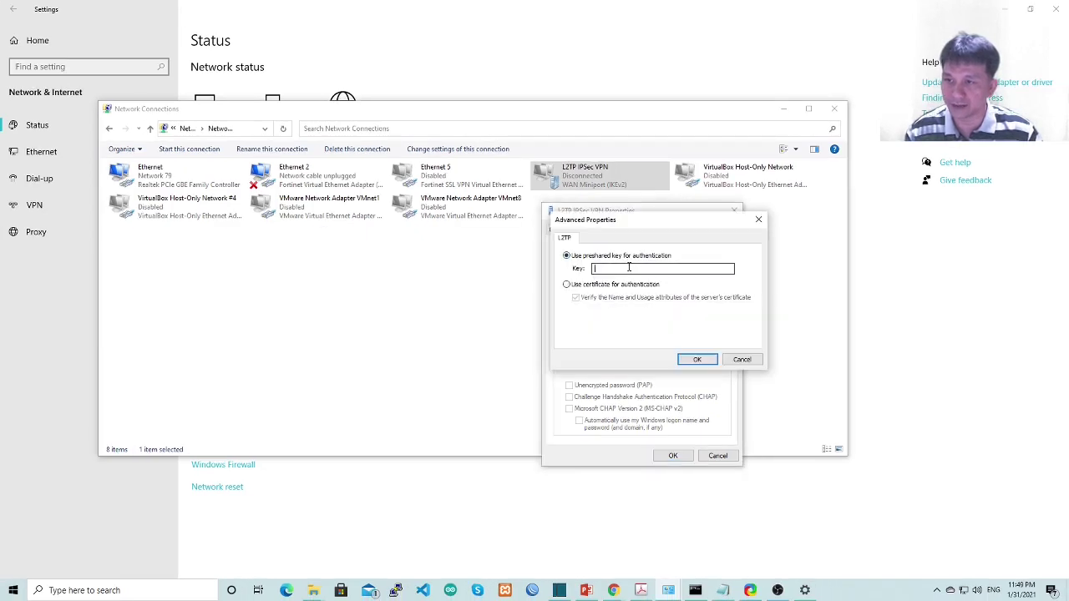
pyautogui.click(629, 267)
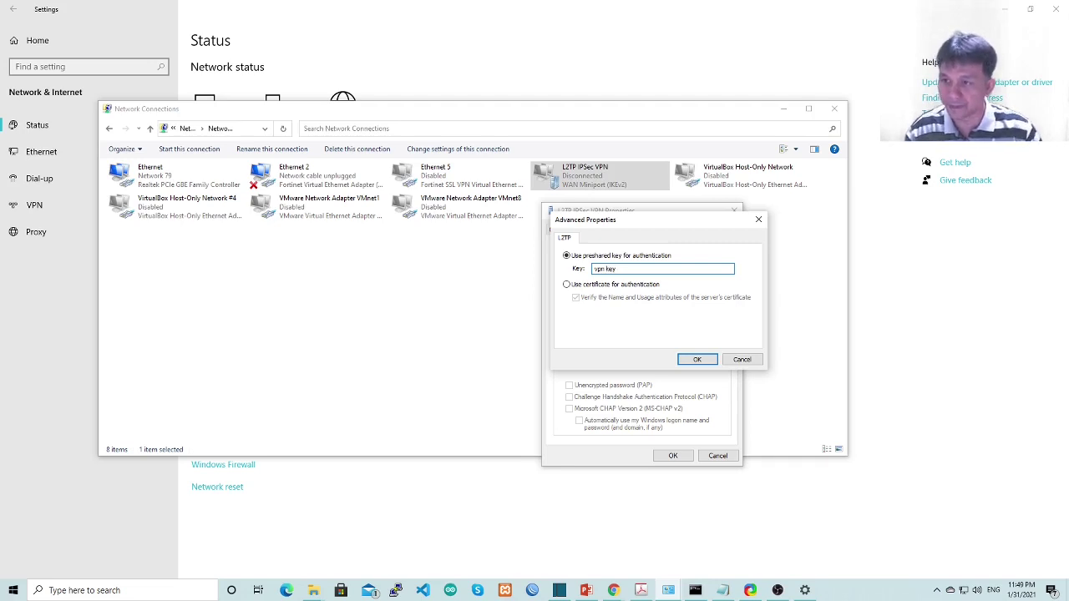
pyautogui.click(689, 361)
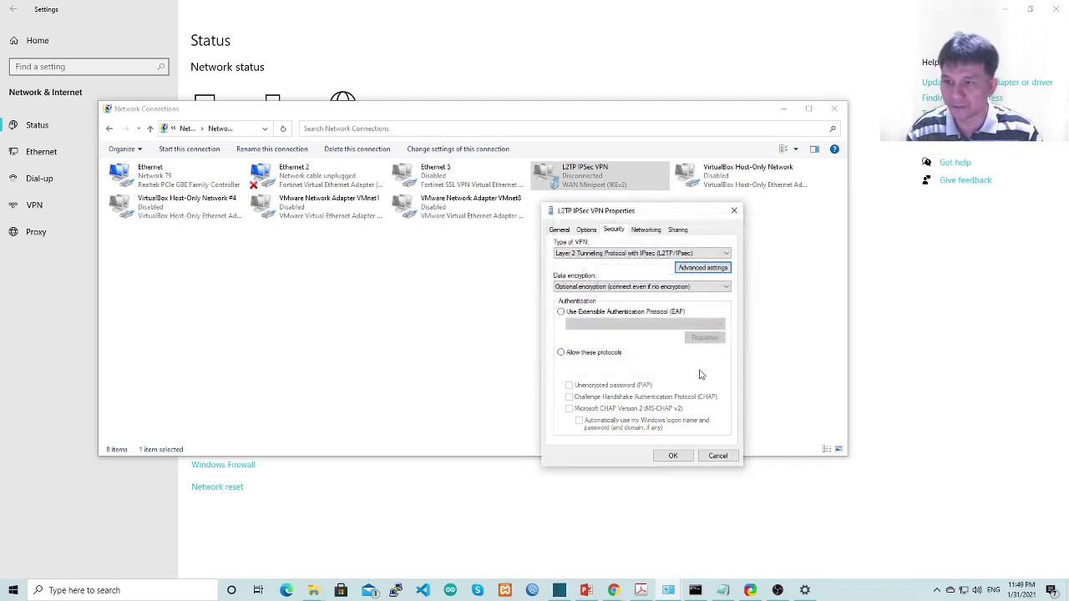
pyautogui.click(674, 457)
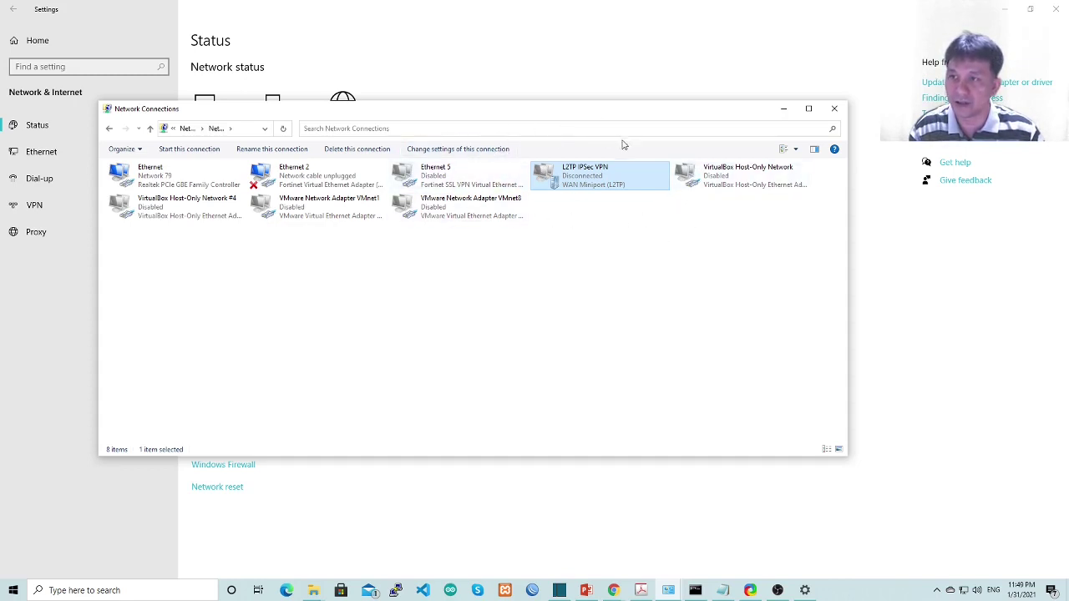
# Connect the L2TP IPSec VPN, signing in with the account user name and password
pyautogui.rightClick(583, 181)
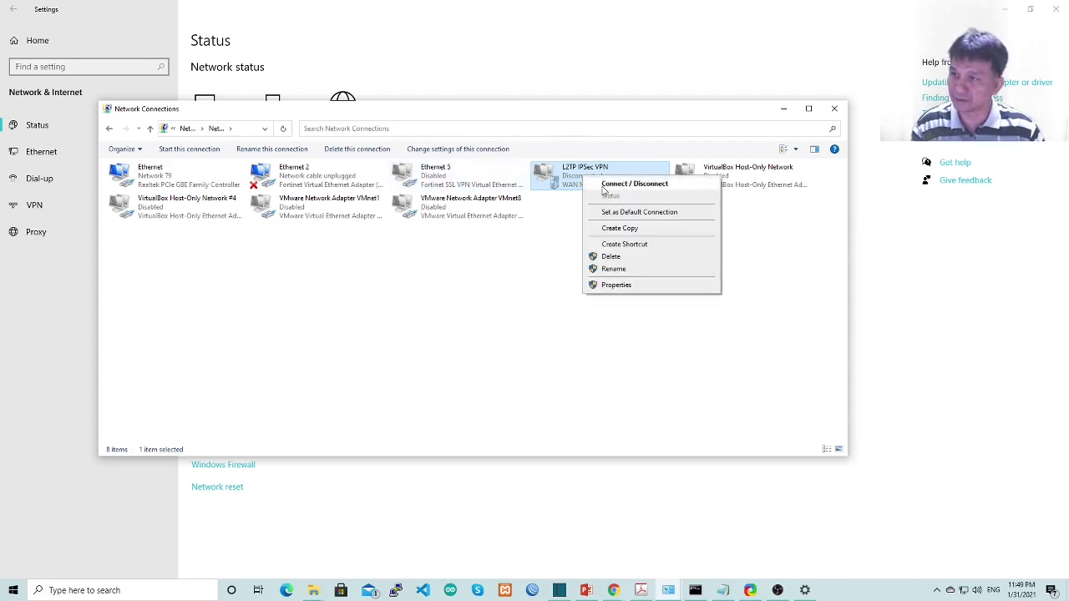
pyautogui.click(618, 185)
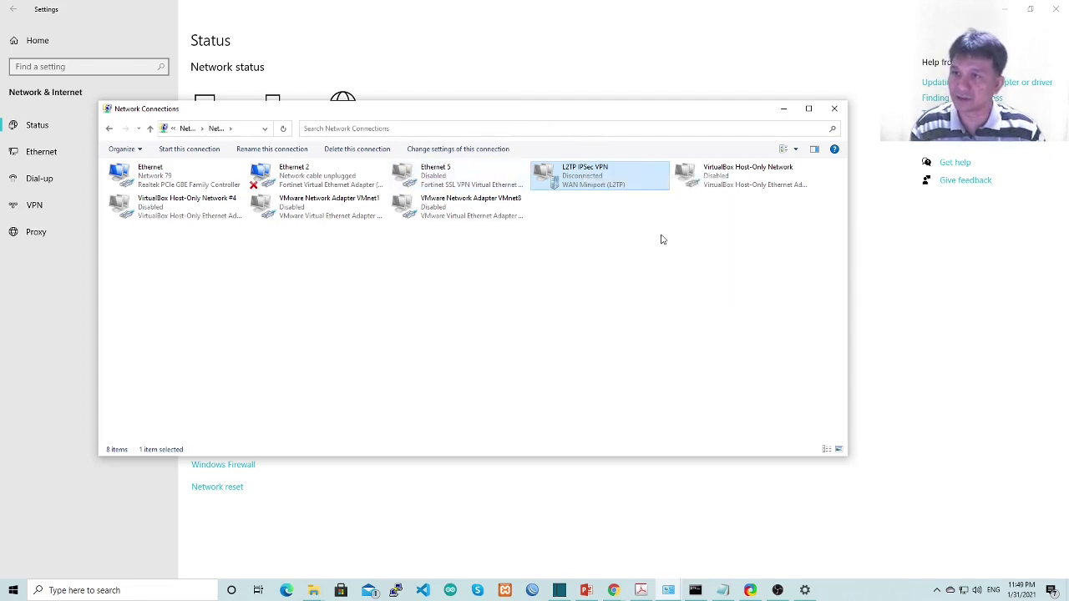
pyautogui.click(918, 448)
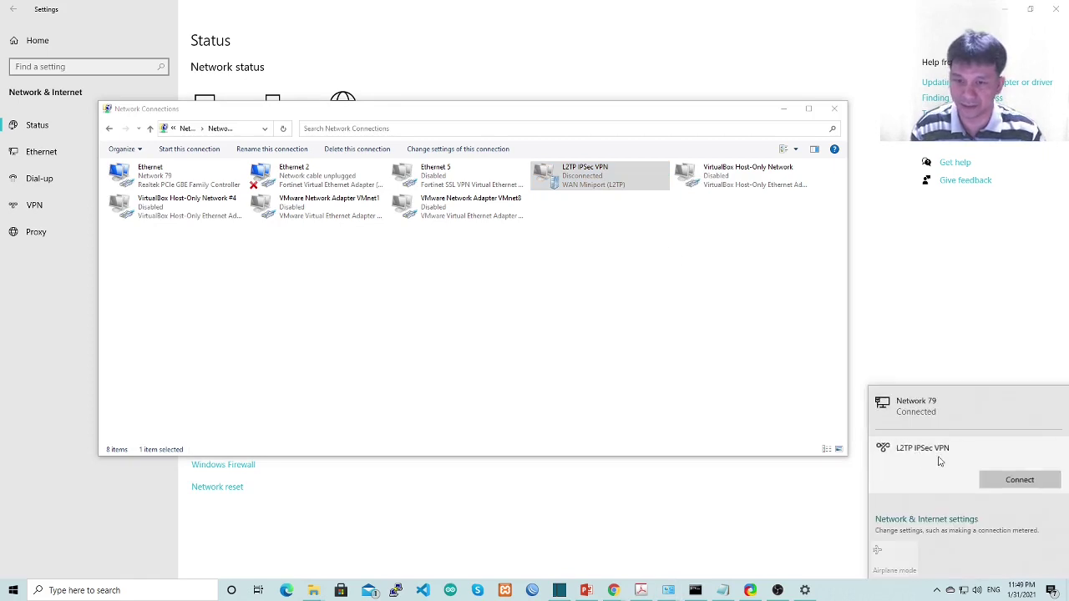
pyautogui.click(1018, 485)
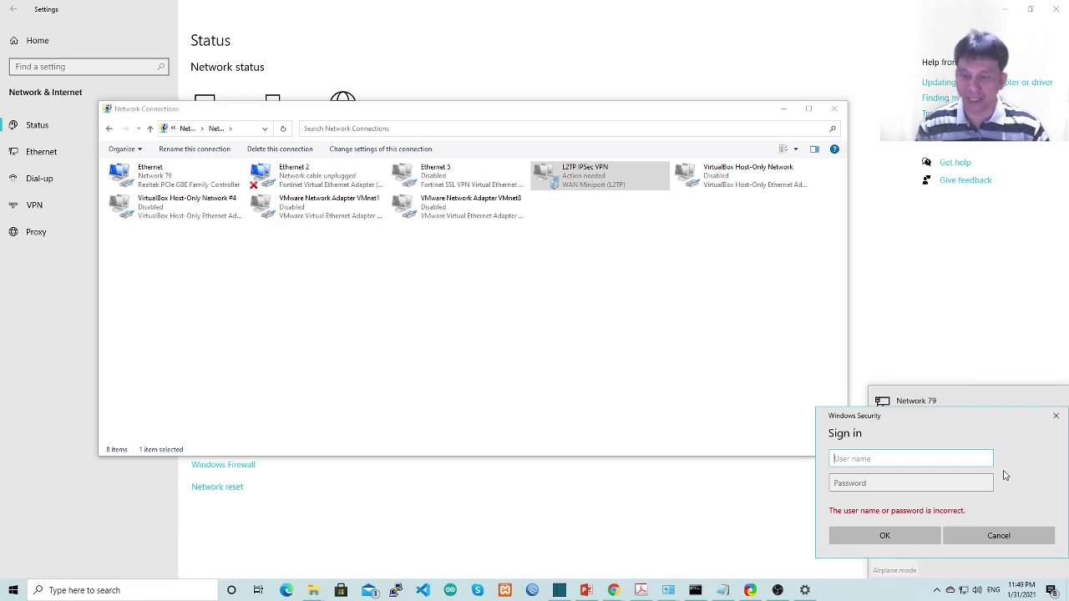
pyautogui.write('ekarin.s')
pyautogui.press('Tab')
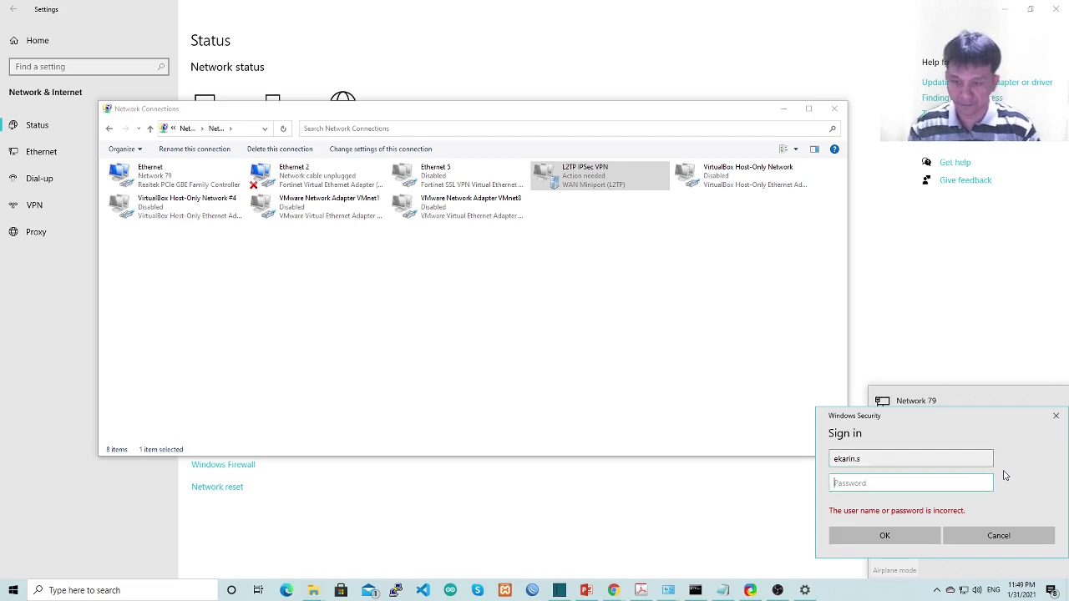
pyautogui.write('p******')
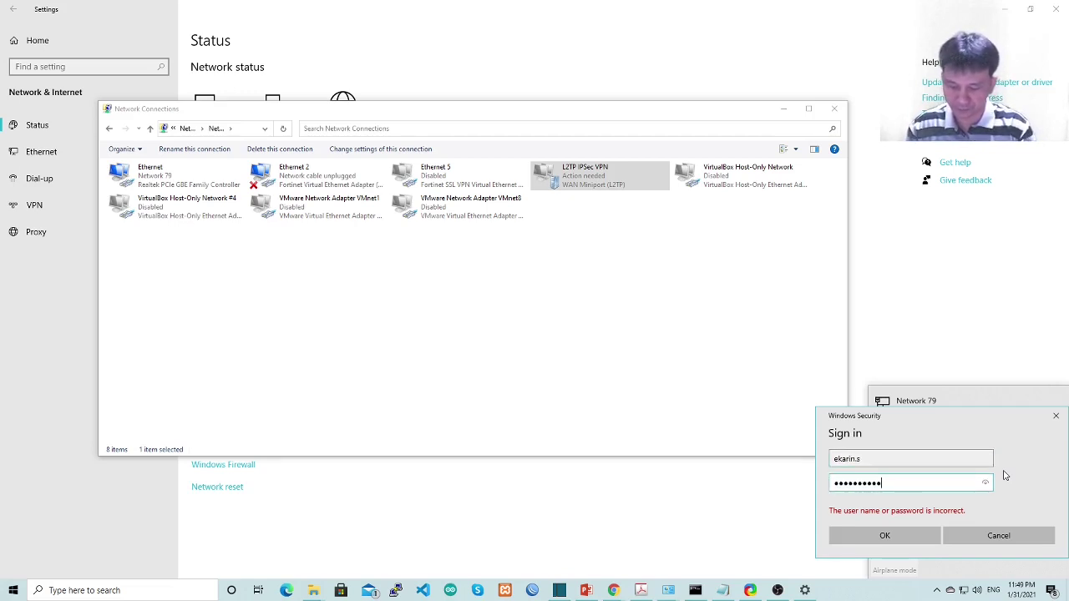
pyautogui.click(885, 535)
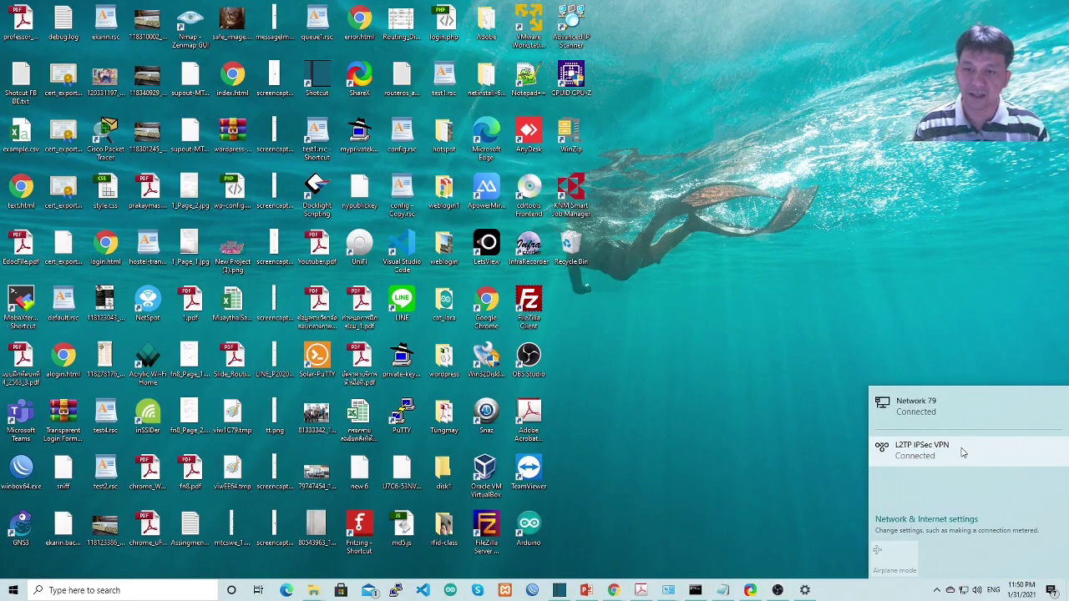
pyautogui.click(963, 452)
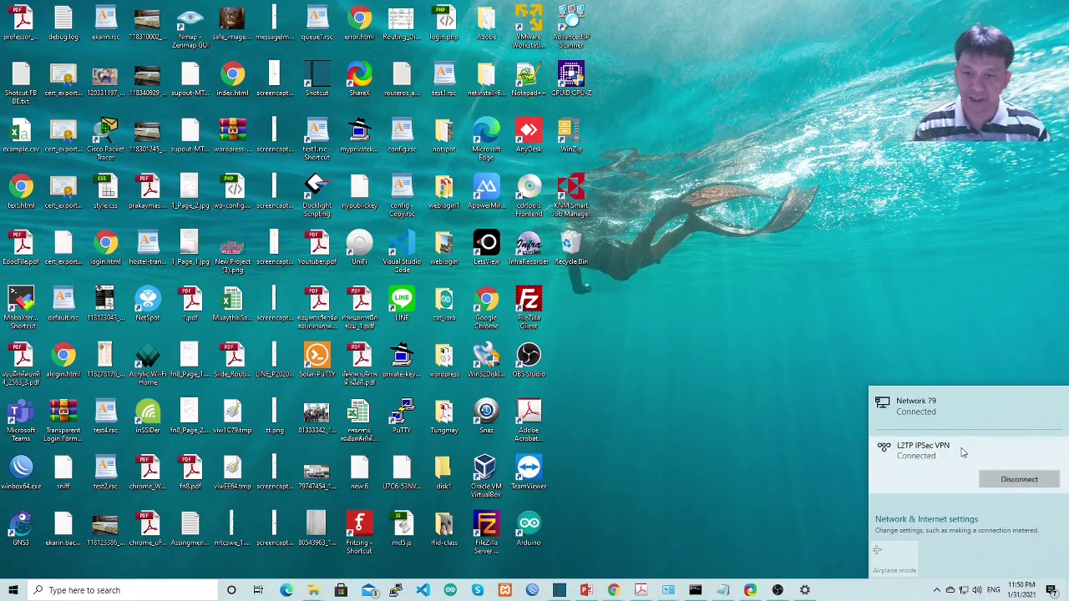
# Disconnect the VPN and open IEEE Xplore from the Google results
pyautogui.click(1000, 482)
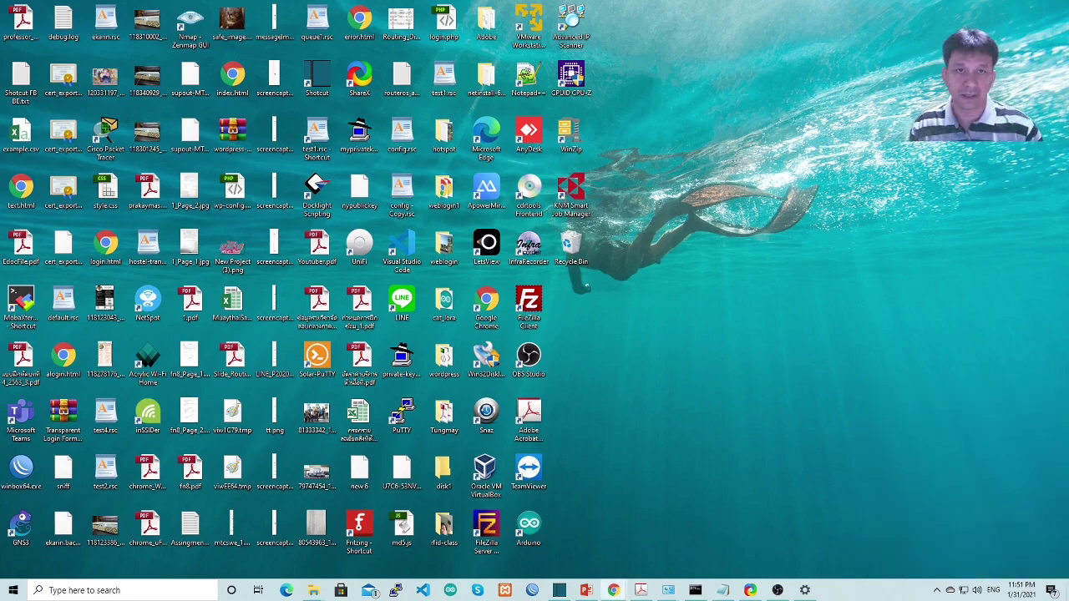
pyautogui.click(614, 591)
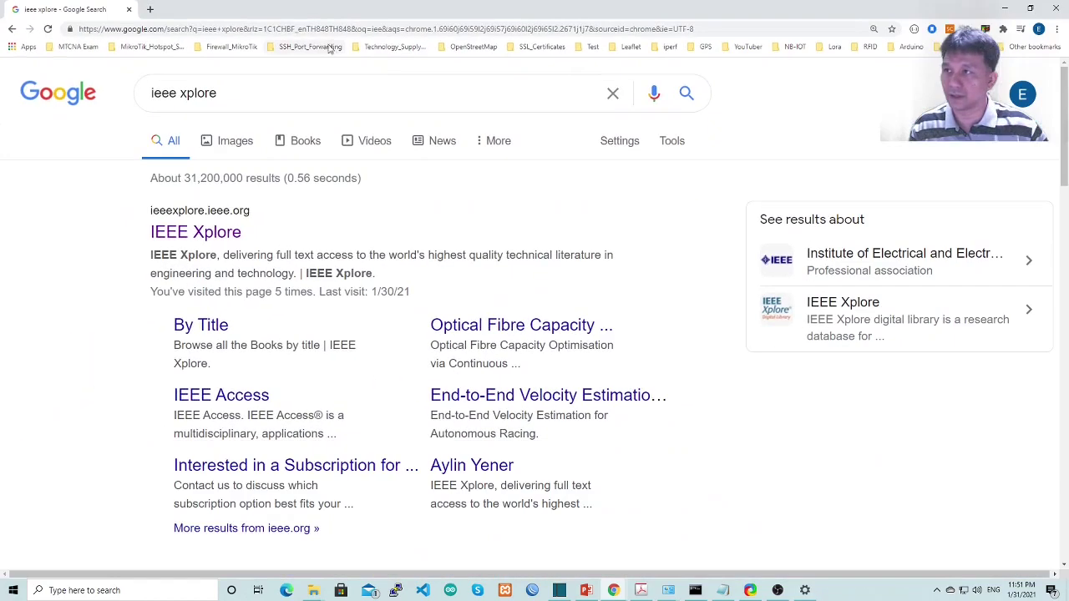
pyautogui.click(216, 235)
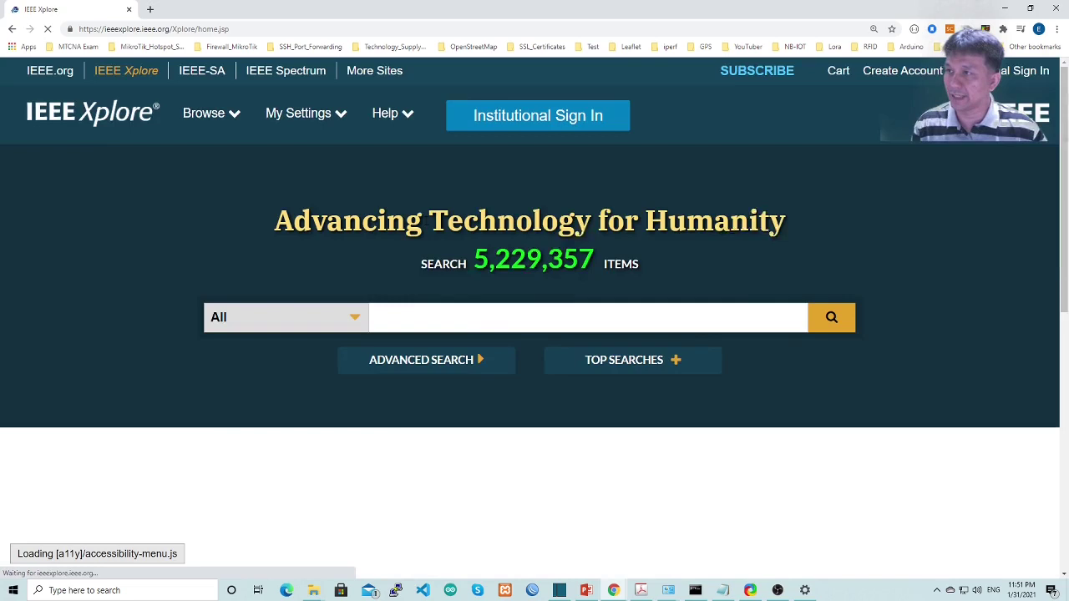
# Search IEEE Xplore for the author's name and open the first of three papers
pyautogui.click(473, 326)
pyautogui.write('Ekarin Su')
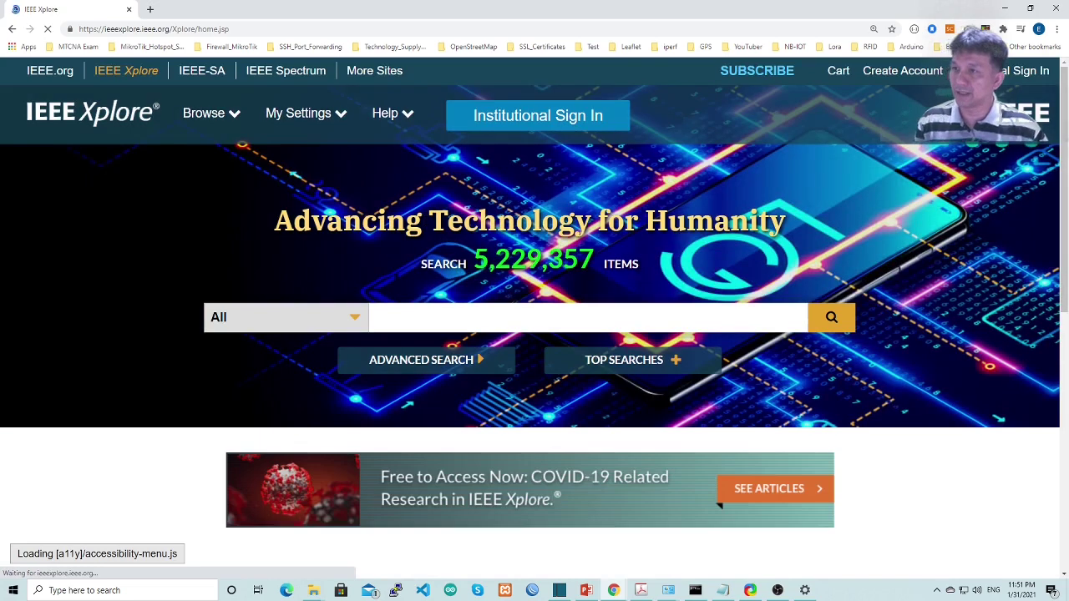
pyautogui.write('ethanuwong')
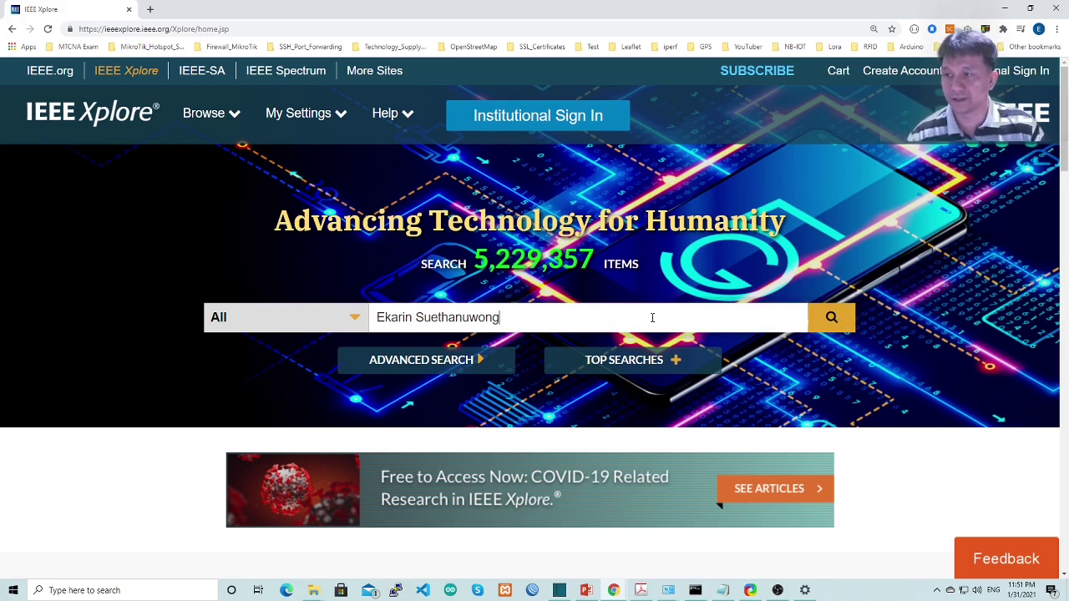
pyautogui.moveTo(652, 317); pyautogui.dragTo(372, 317)
pyautogui.click(832, 317)
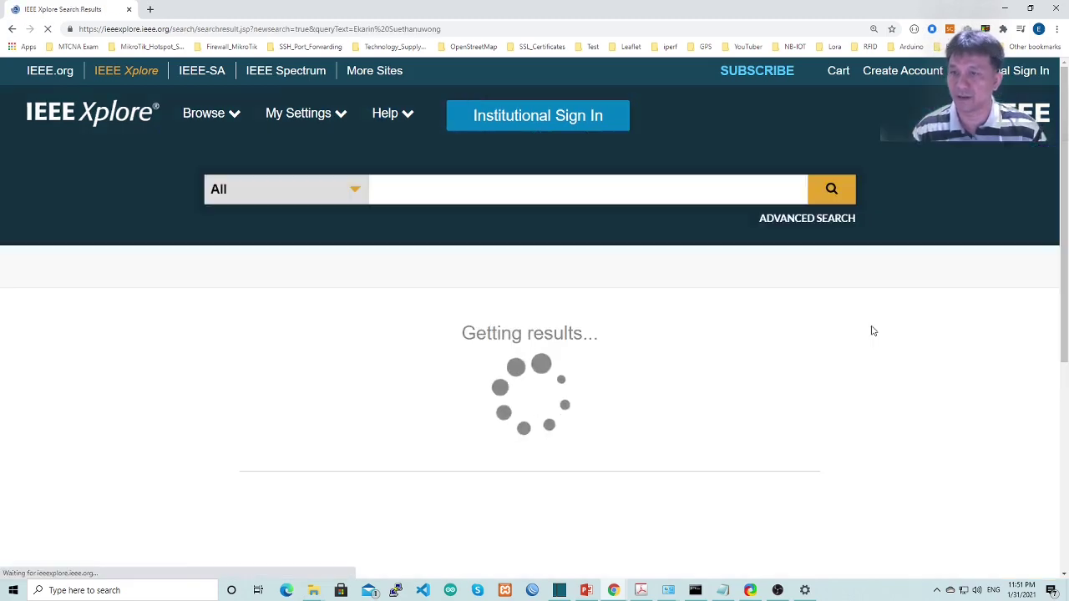
pyautogui.scroll(-6, 527, 401)
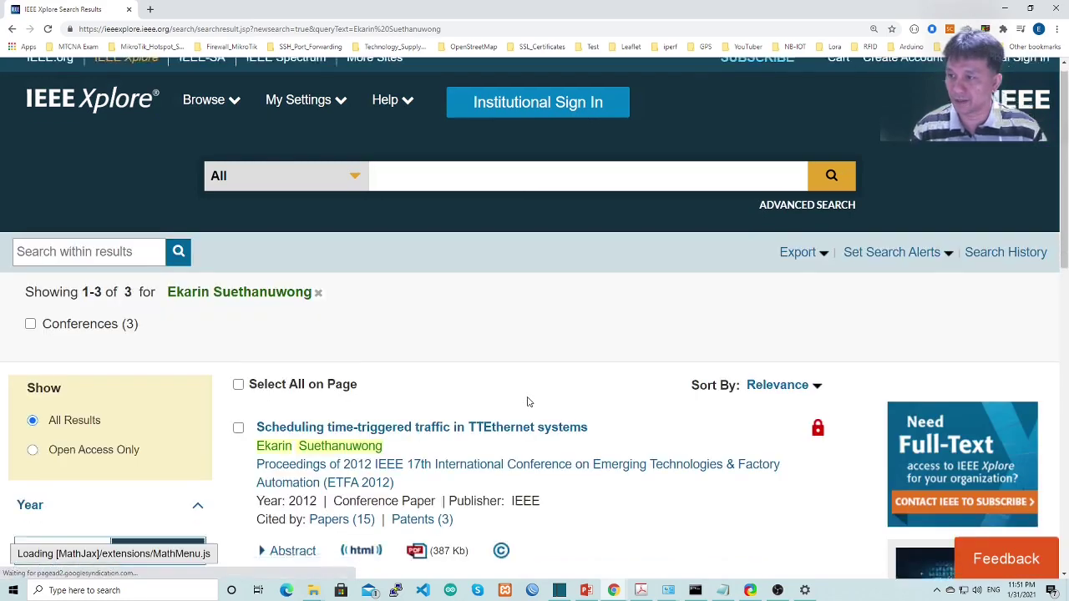
pyautogui.scroll(2, 528, 402)
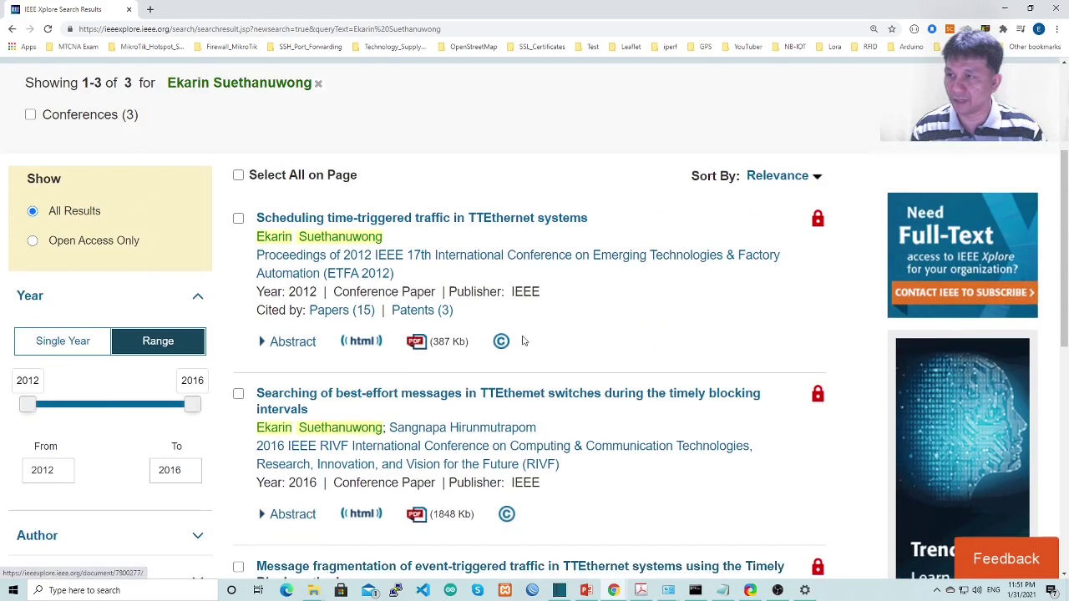
pyautogui.click(455, 222)
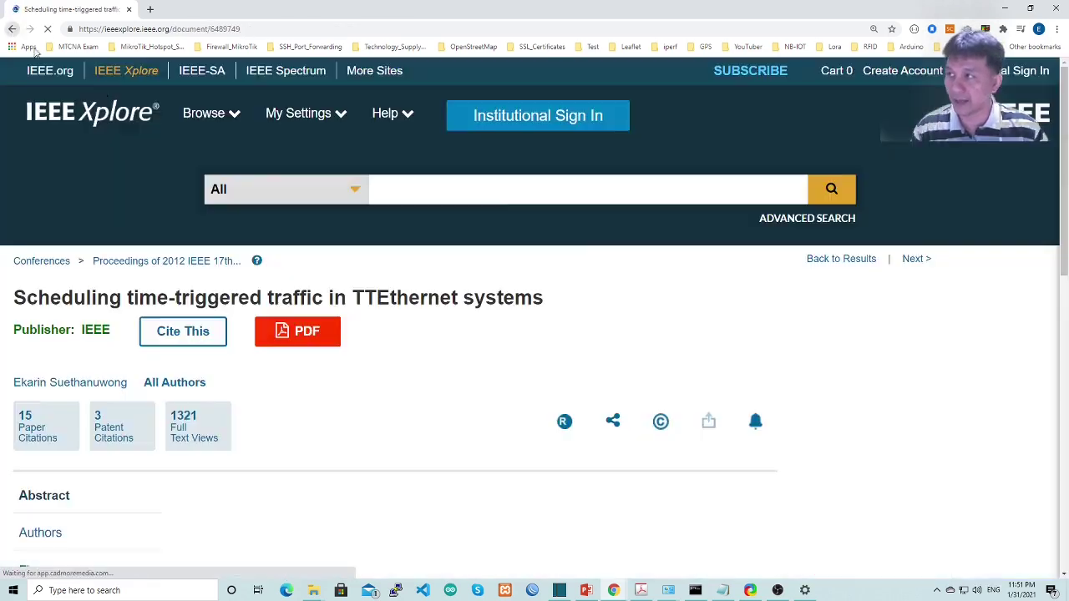
# Return to the search results and reopen the TTEthernet scheduling paper's page
pyautogui.click(11, 29)
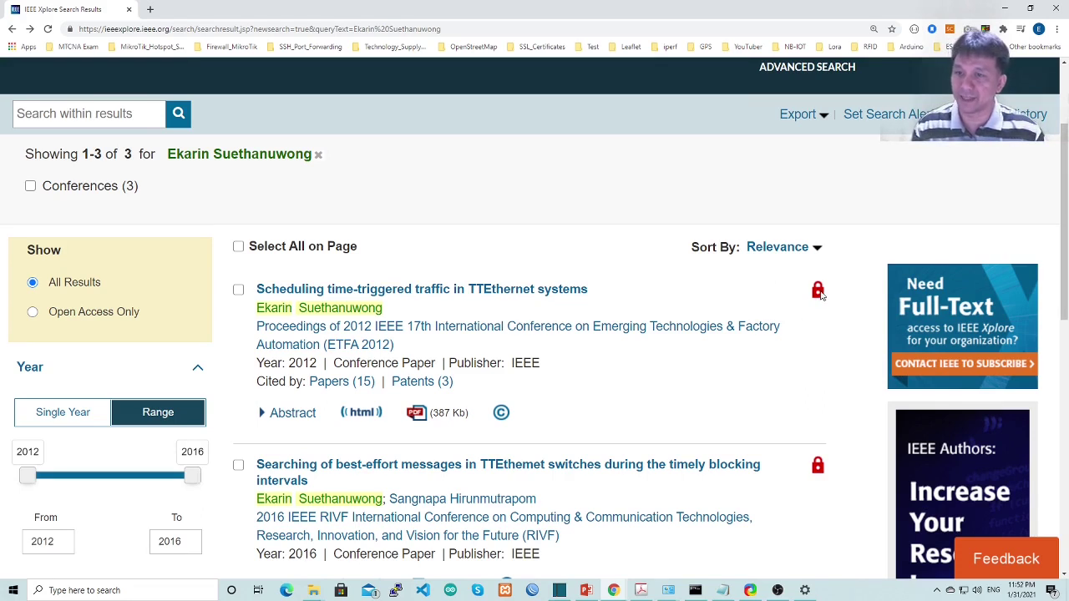
pyautogui.click(585, 289)
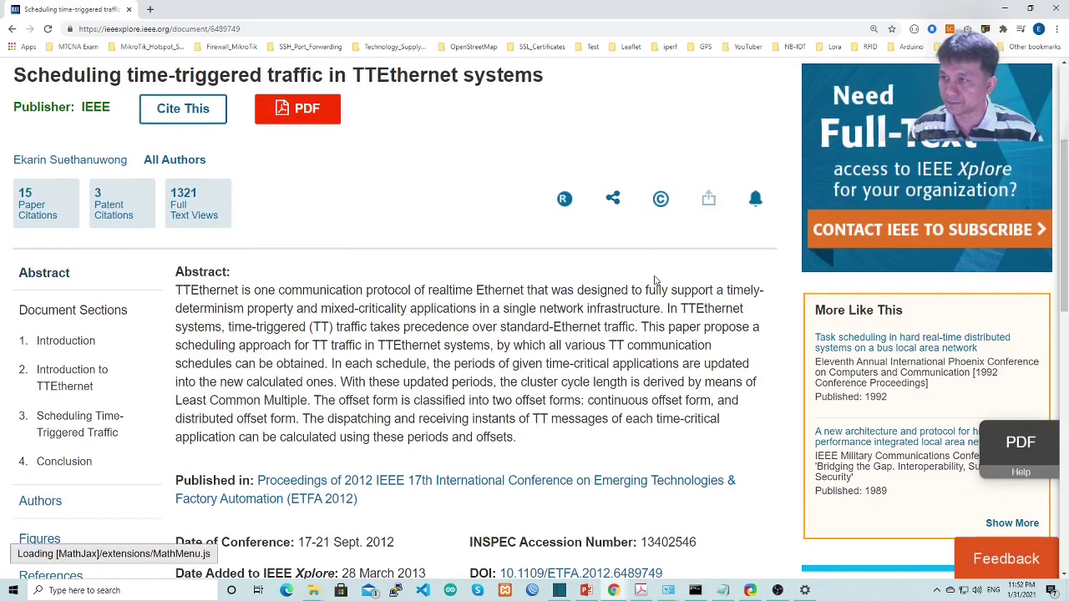
pyautogui.scroll(-2, 656, 280)
pyautogui.scroll(-5, 656, 281)
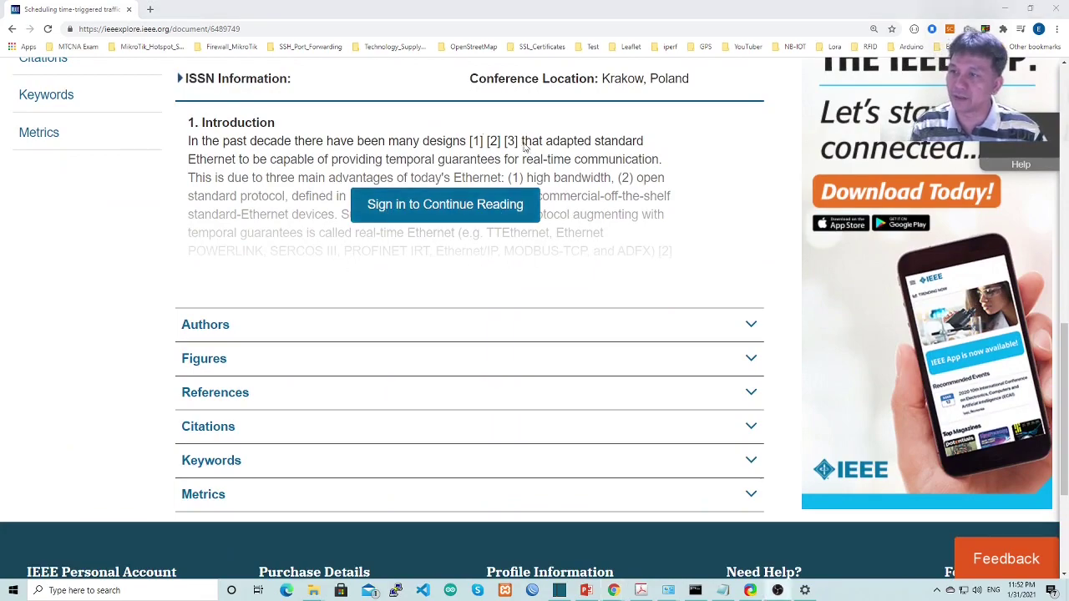
pyautogui.scroll(10, 415, 258)
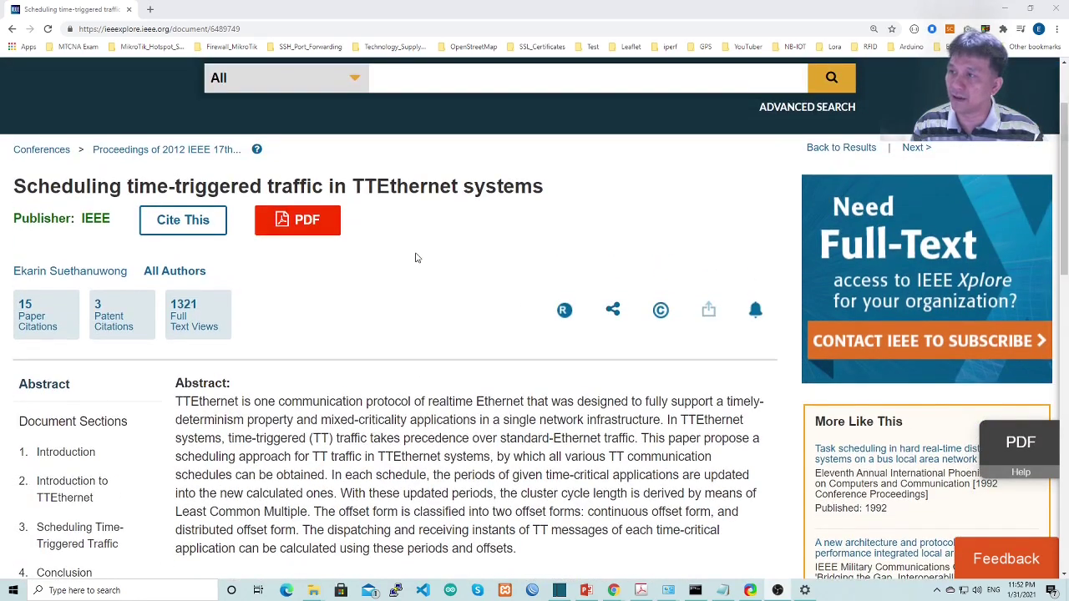
pyautogui.scroll(-2, 415, 258)
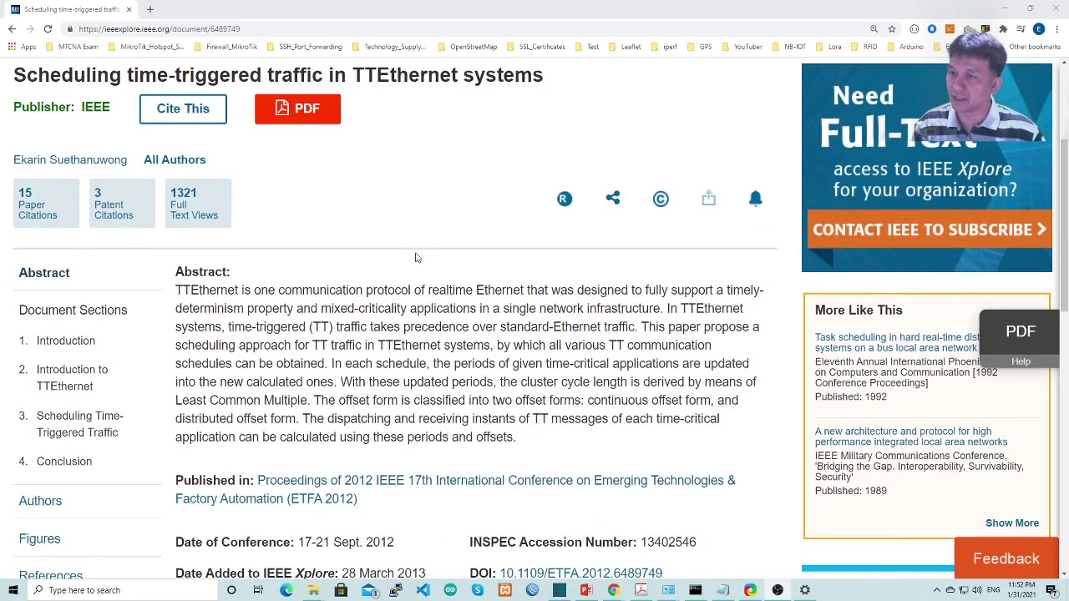
pyautogui.scroll(2, 415, 258)
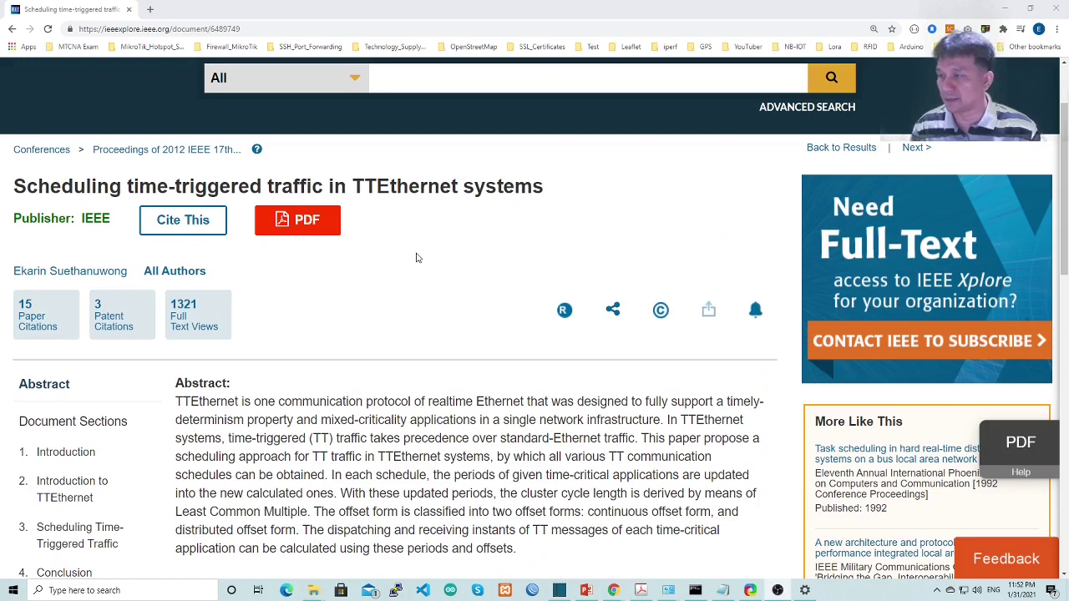
# Try the PDF and confirm full text needs sign-in or purchase ($33.00 non-member)
pyautogui.click(299, 227)
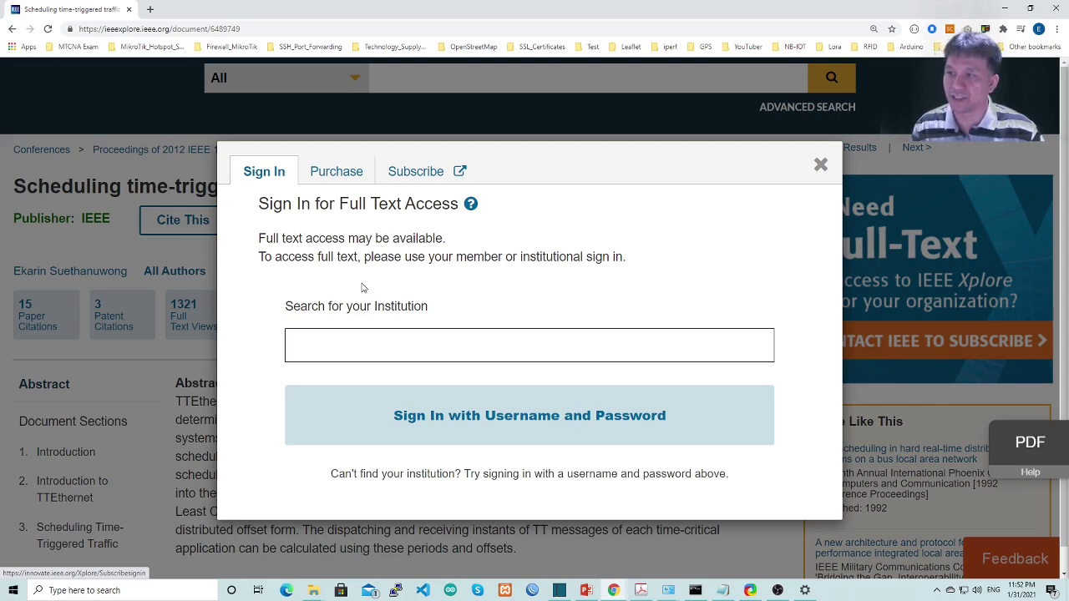
pyautogui.click(339, 176)
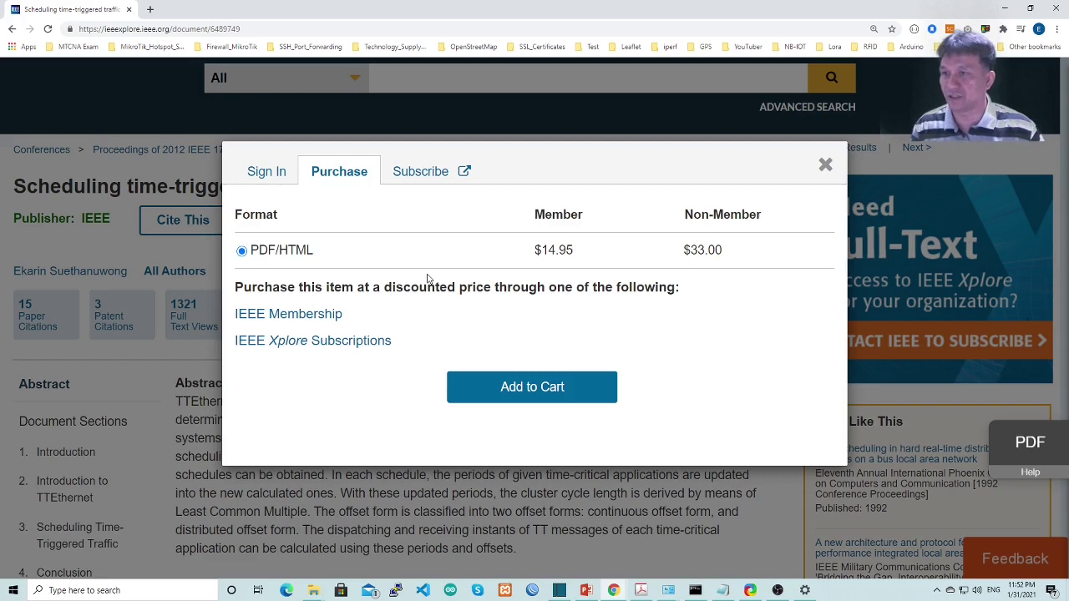
pyautogui.moveTo(534, 249); pyautogui.dragTo(750, 261)
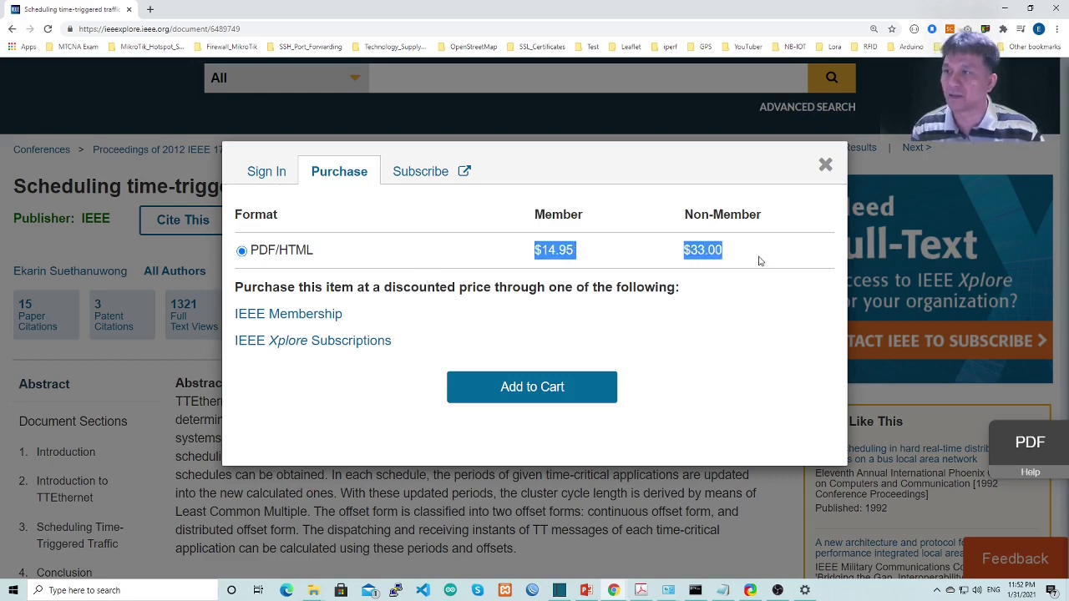
pyautogui.click(280, 173)
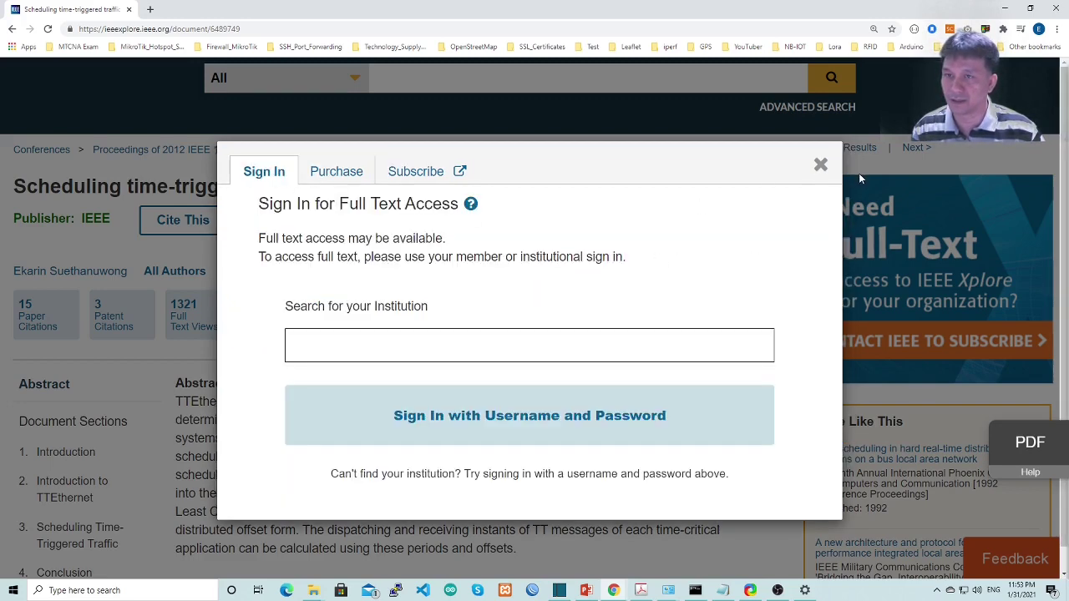
pyautogui.click(822, 166)
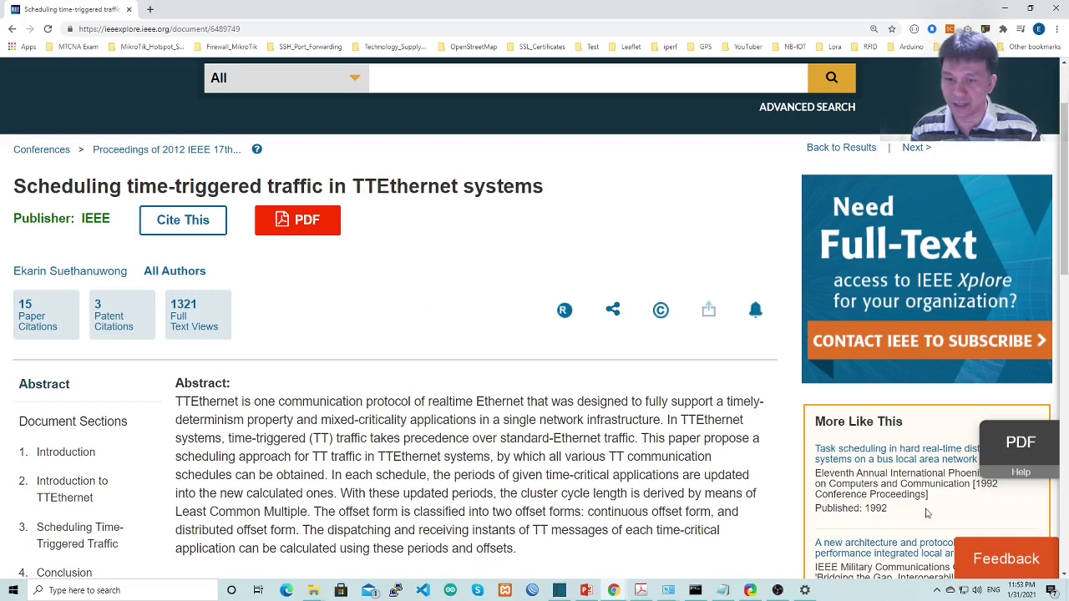
pyautogui.click(967, 591)
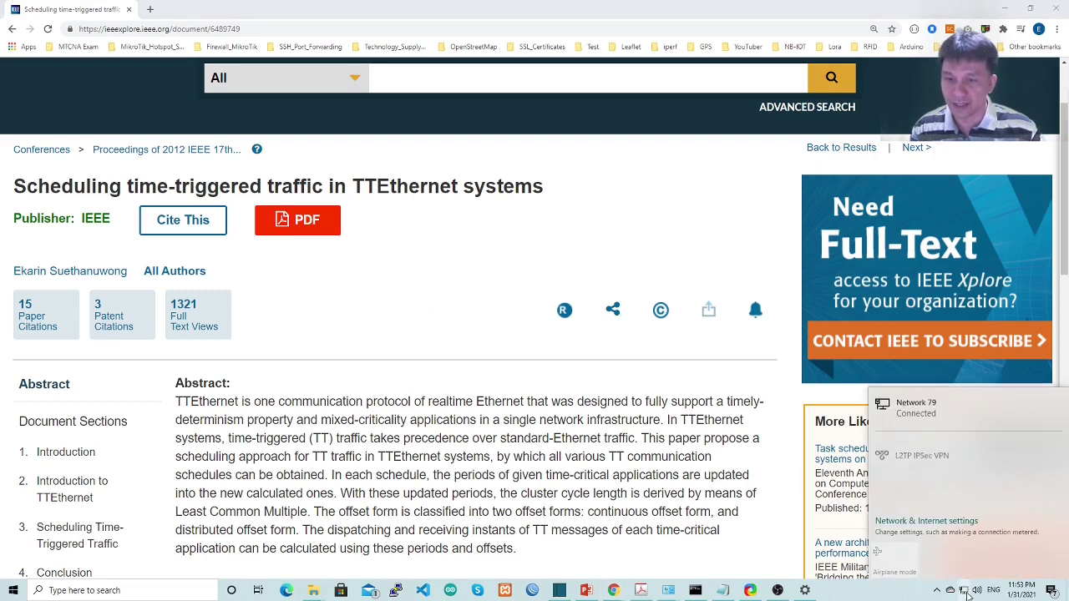
# Connect the L2TP IPSec VPN and read the now-accessible TTEthernet paper through its Conclusion
pyautogui.click(945, 453)
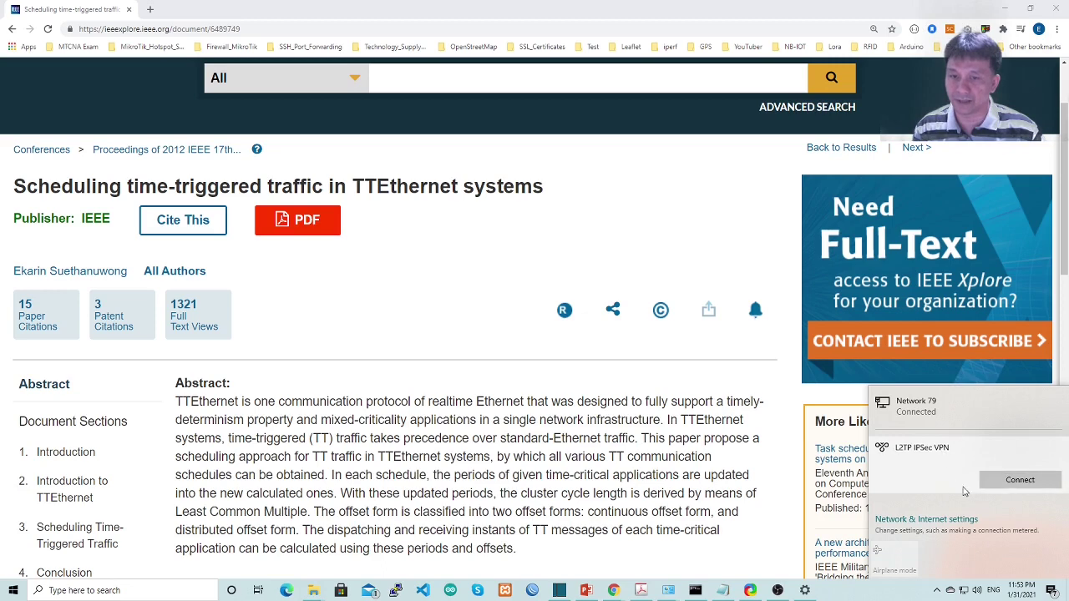
pyautogui.click(1006, 483)
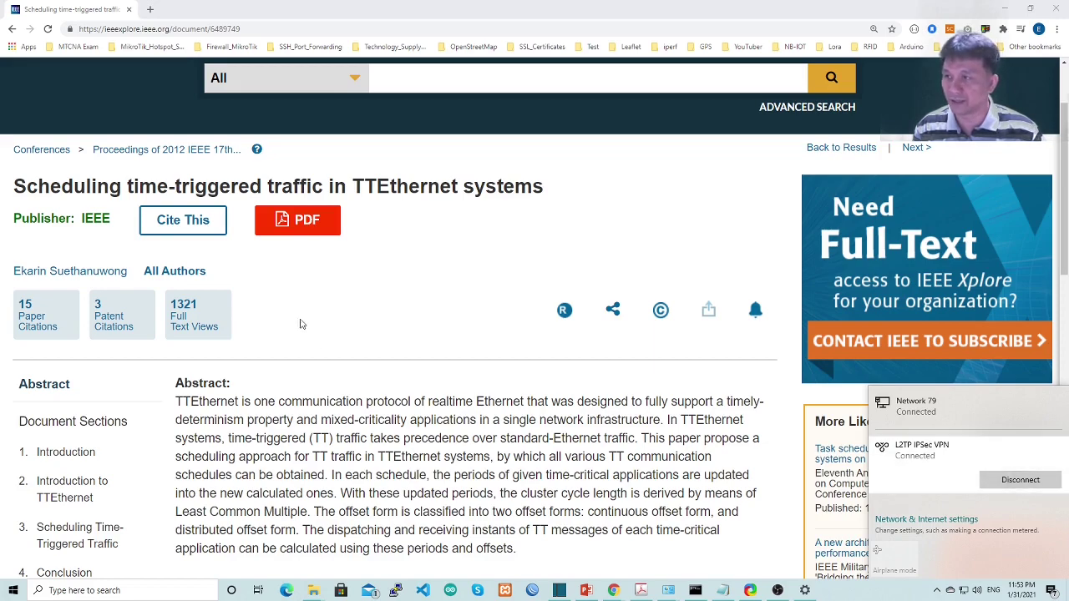
pyautogui.scroll(-3, 375, 398)
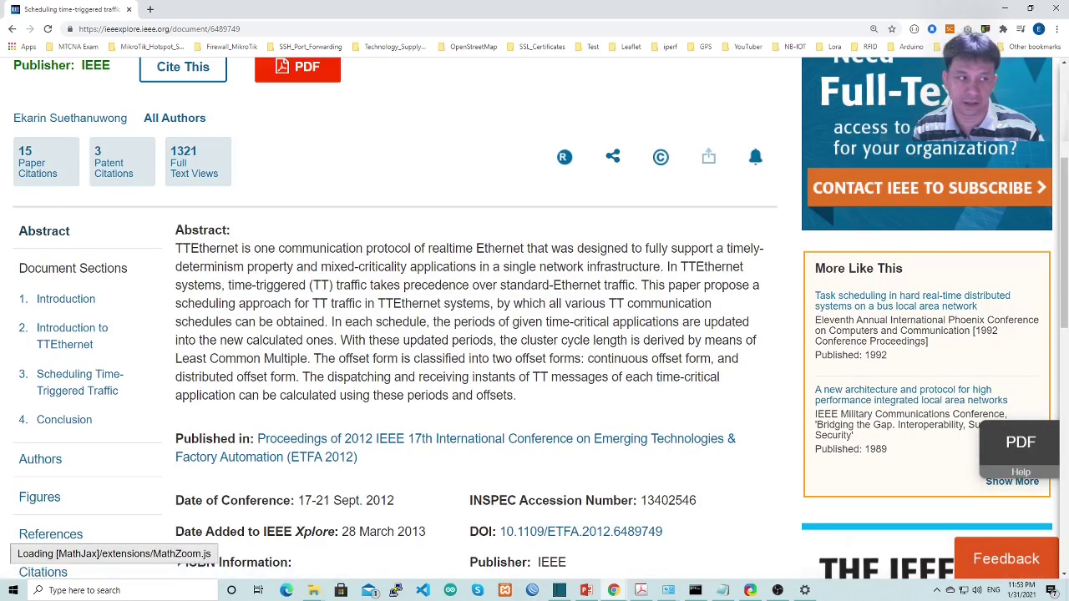
pyautogui.scroll(-1, 468, 334)
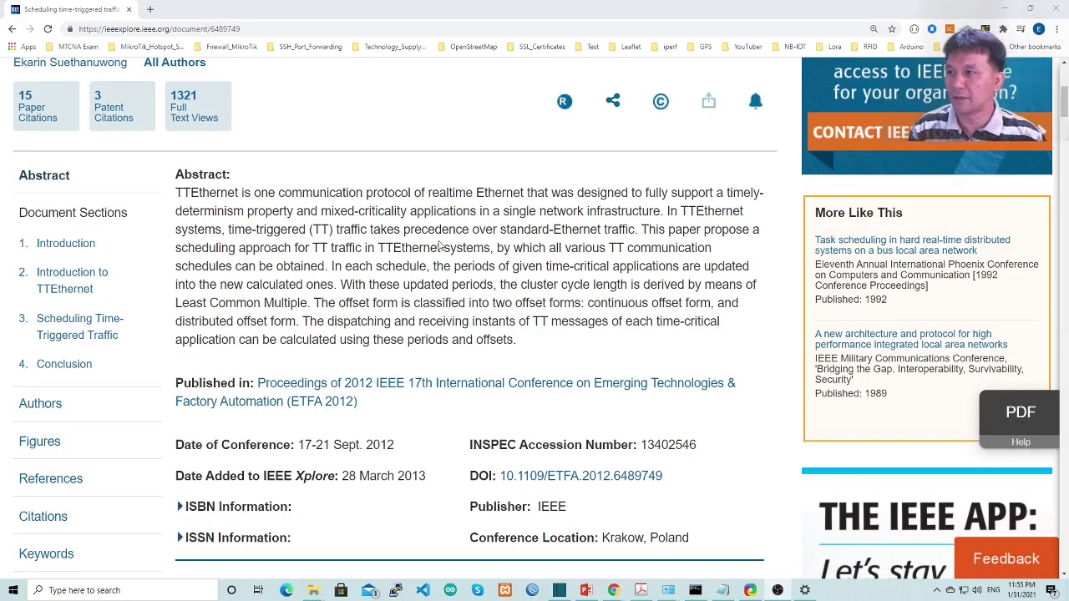
pyautogui.scroll(-15, 441, 232)
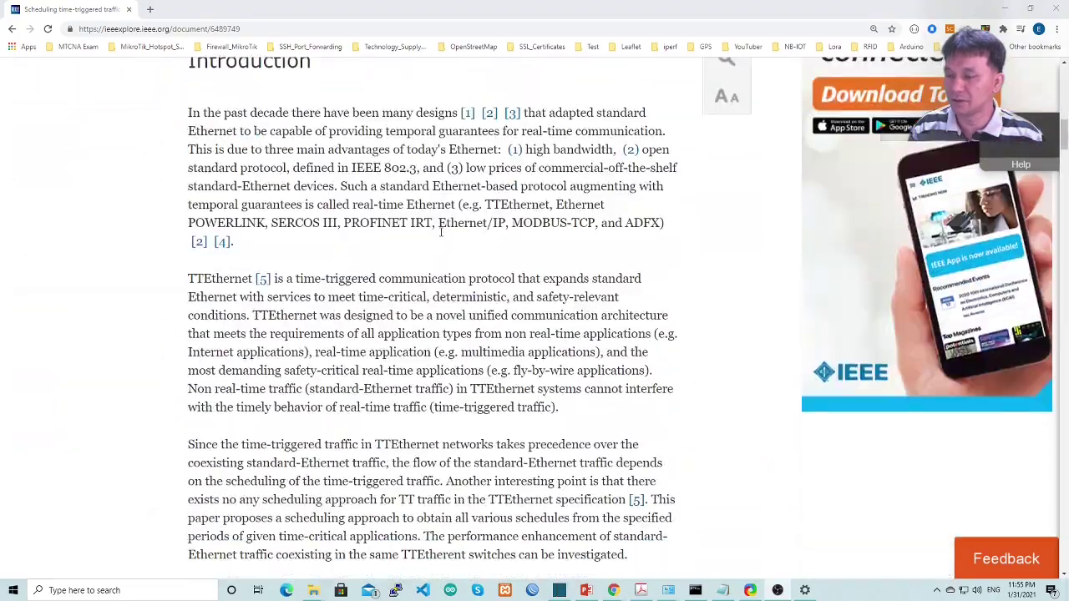
pyautogui.scroll(-20, 441, 232)
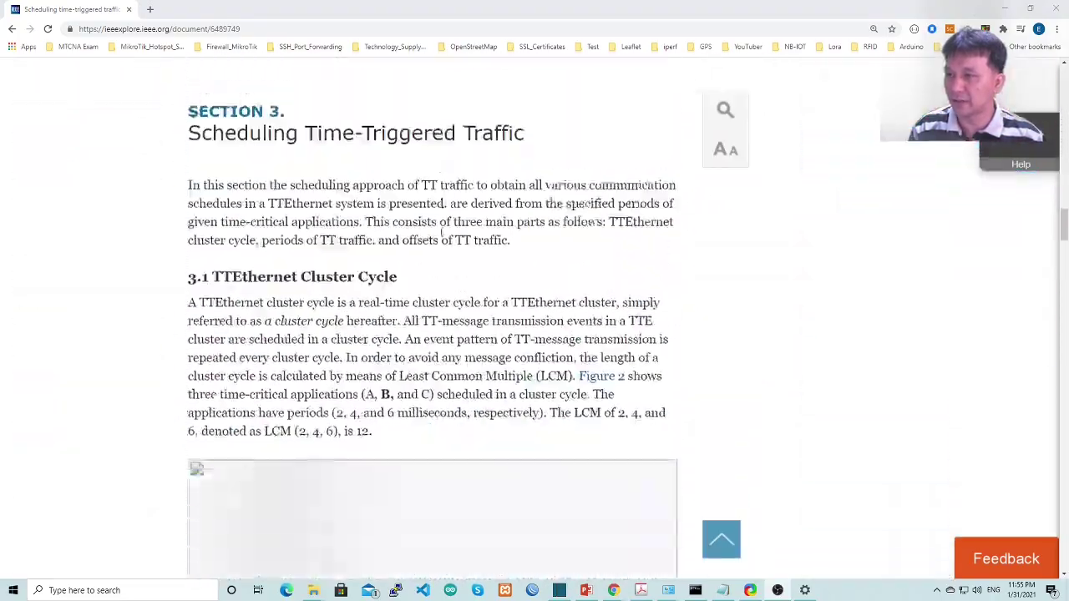
pyautogui.scroll(-20, 441, 235)
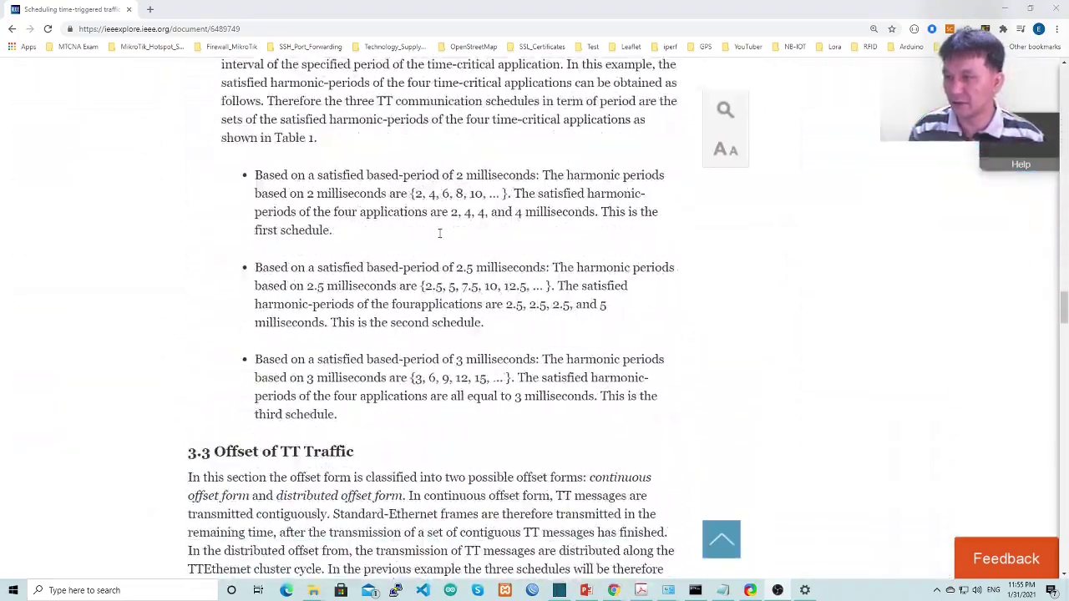
pyautogui.scroll(-20, 440, 233)
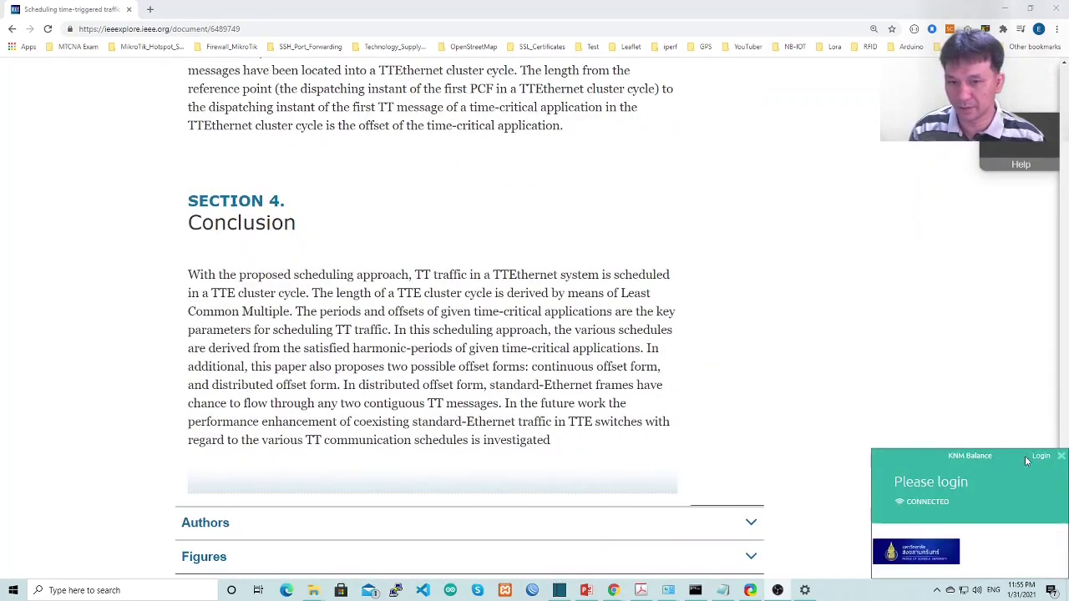
pyautogui.click(1062, 456)
pyautogui.moveTo(1063, 520); pyautogui.dragTo(1033, 98)
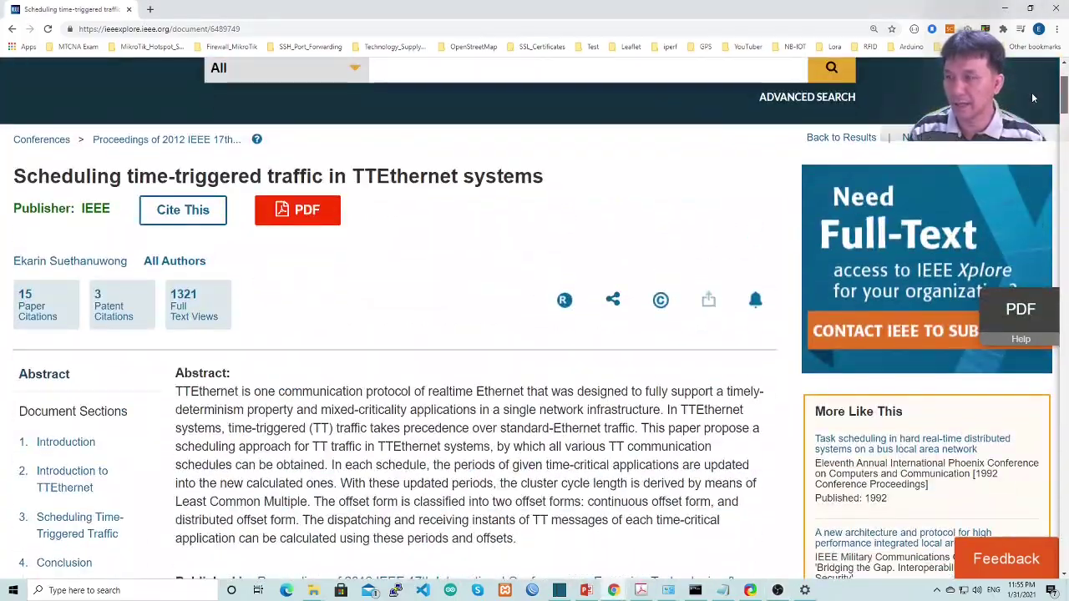
# Open the paper's 4-page PDF and save it to the Desktop as professor_paper2.pdf
pyautogui.click(307, 213)
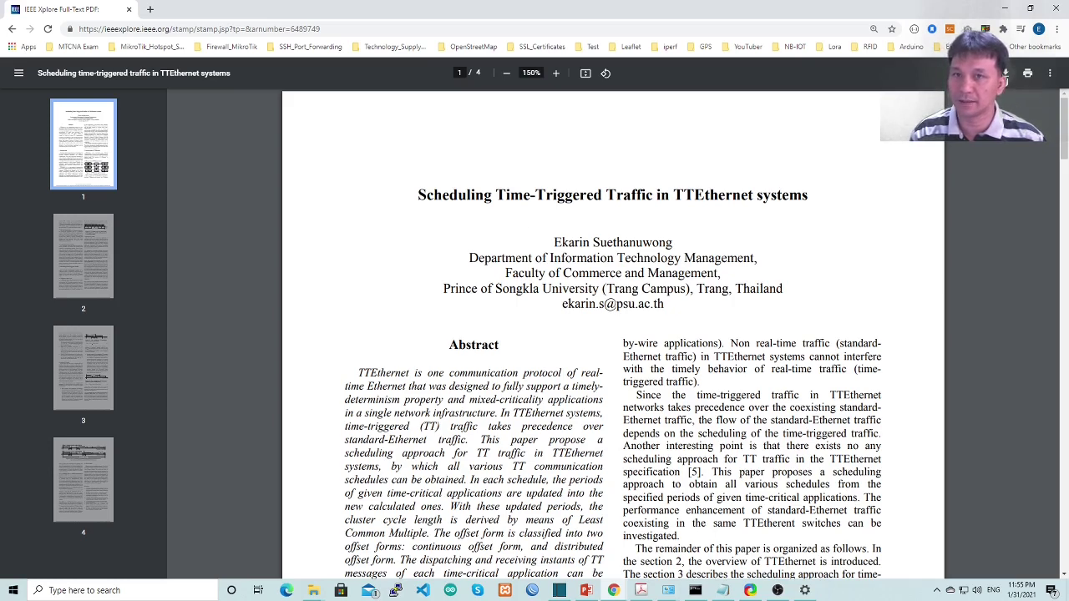
pyautogui.hotkey('ctrl', 's')
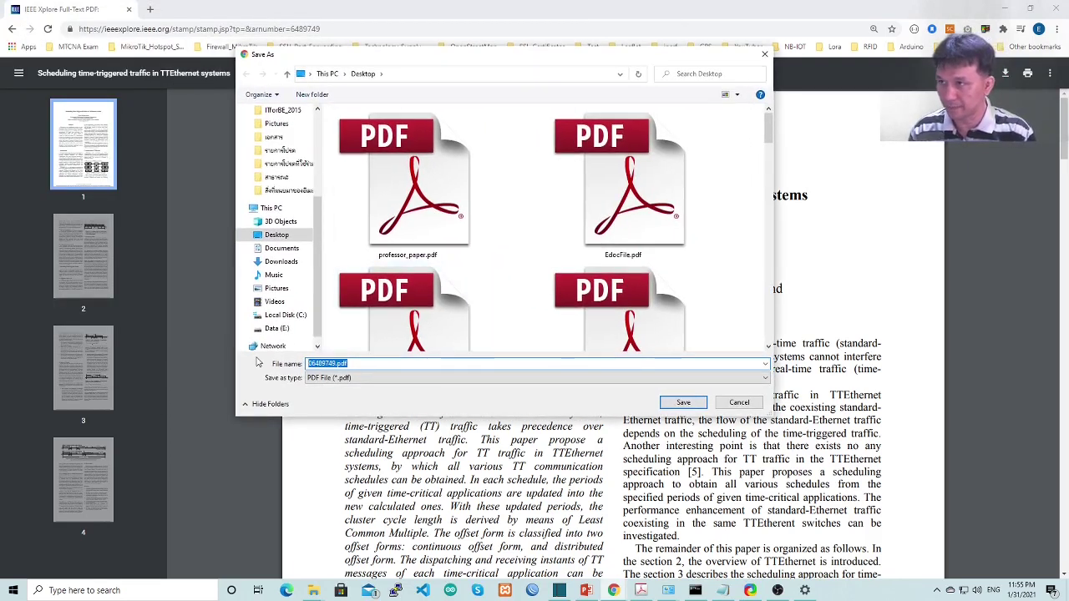
pyautogui.write('P')
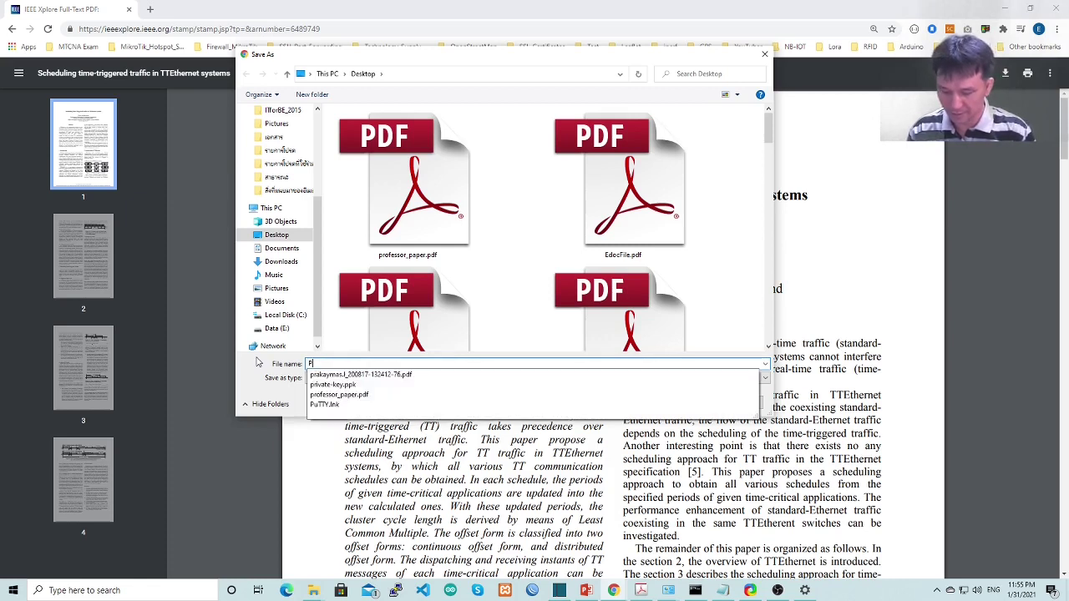
pyautogui.write('rofess')
pyautogui.press('Down')
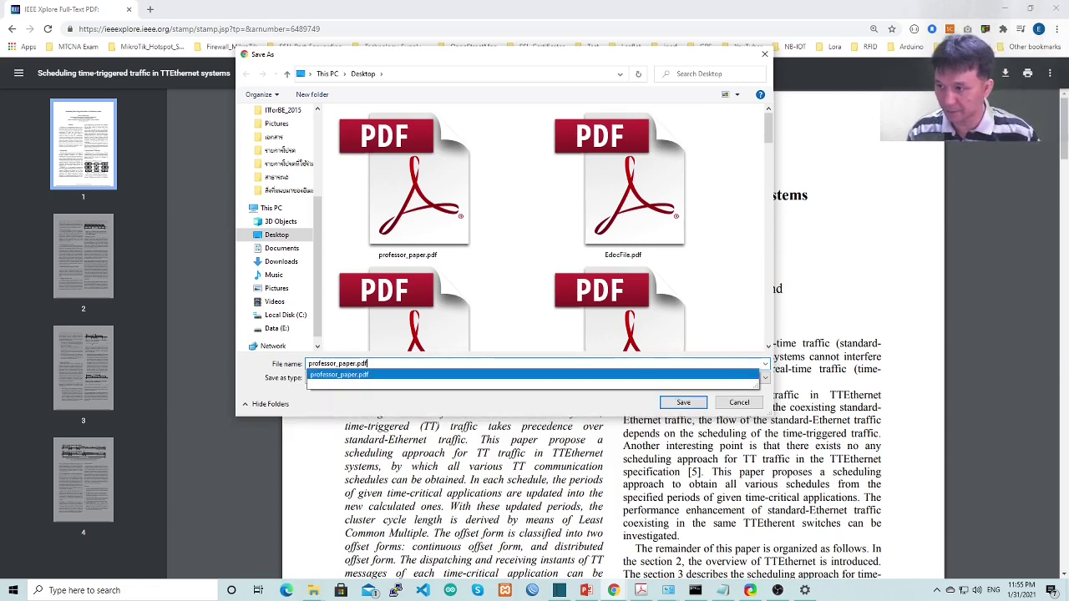
pyautogui.press('BackSpace')
pyautogui.press('BackSpace')
pyautogui.press('BackSpace')
pyautogui.write('2')
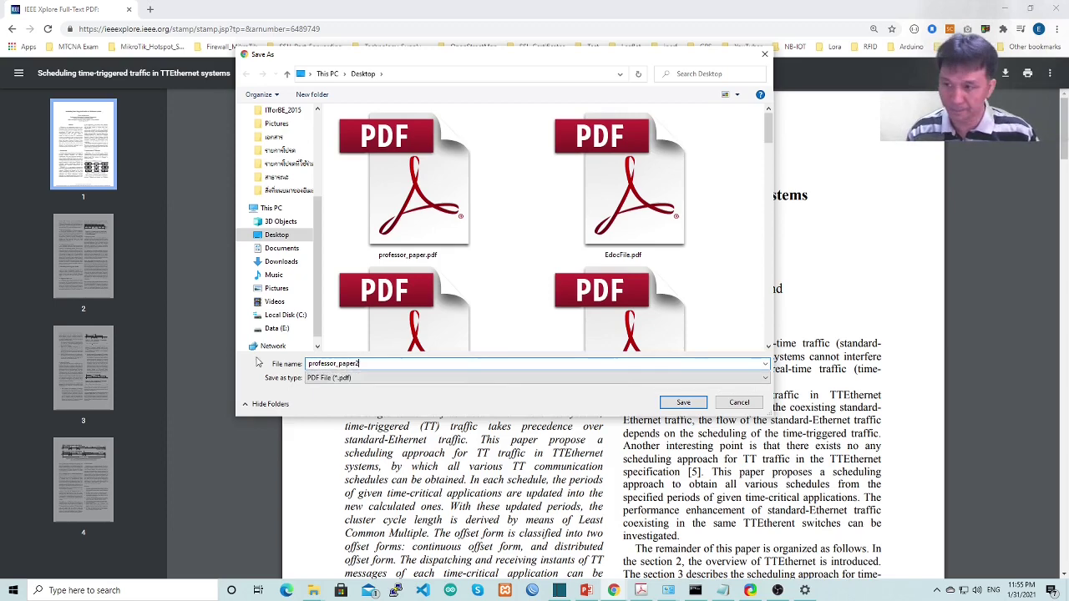
pyautogui.press('Return')
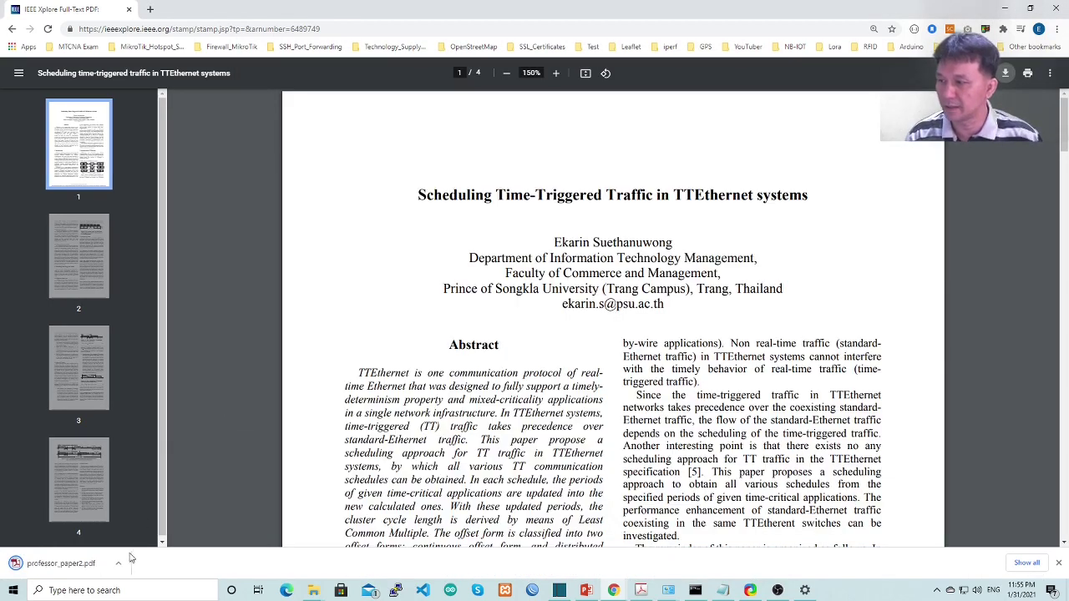
# Open the downloaded professor_paper2.pdf from its Desktop folder in Acrobat, then switch back to Chrome
pyautogui.click(118, 565)
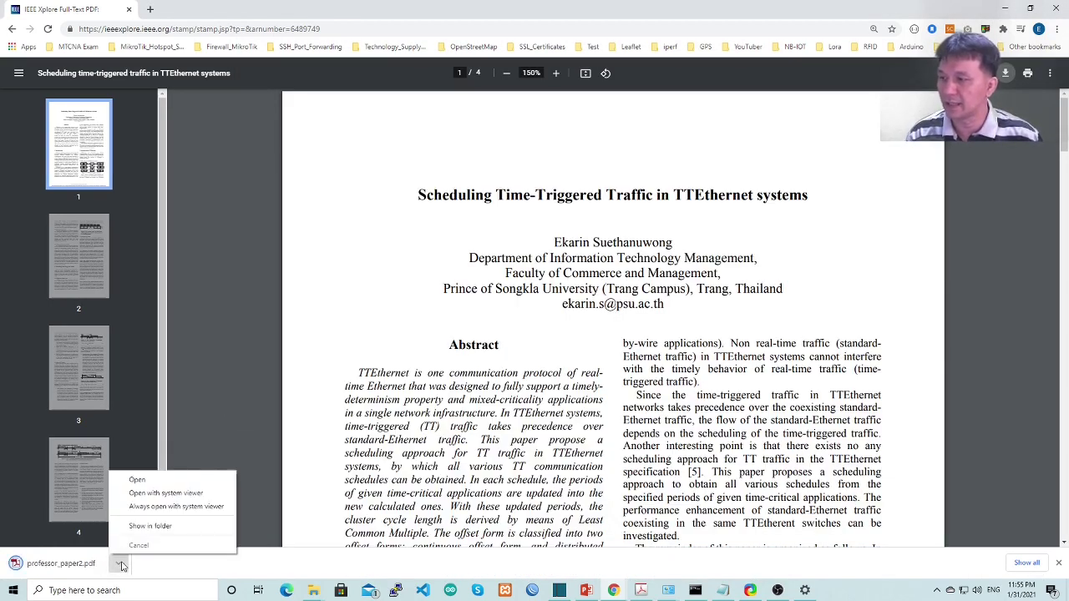
pyautogui.click(149, 526)
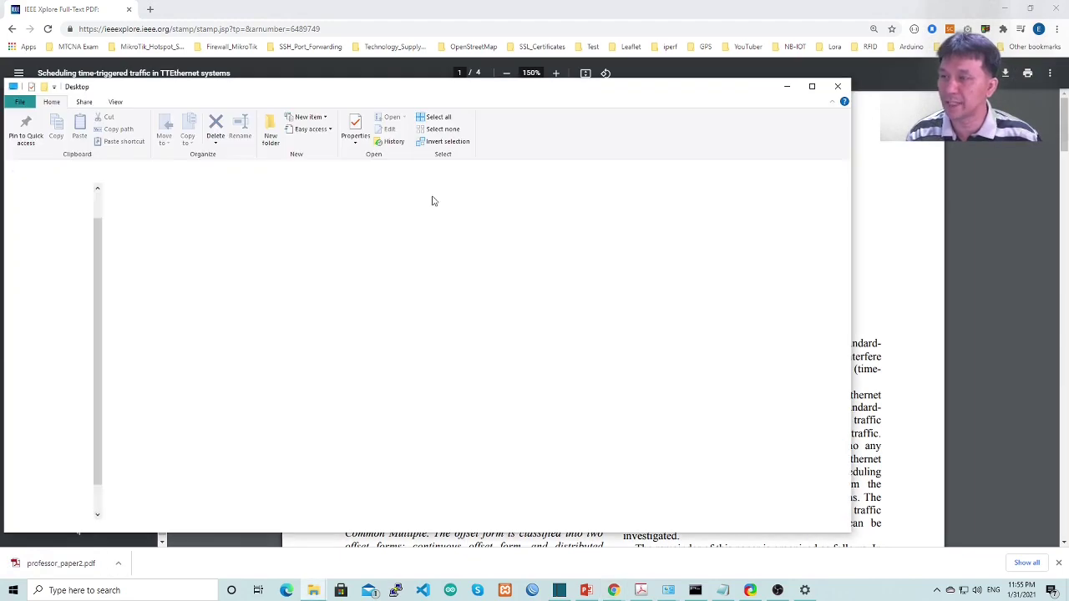
pyautogui.moveTo(298, 88); pyautogui.dragTo(399, 81)
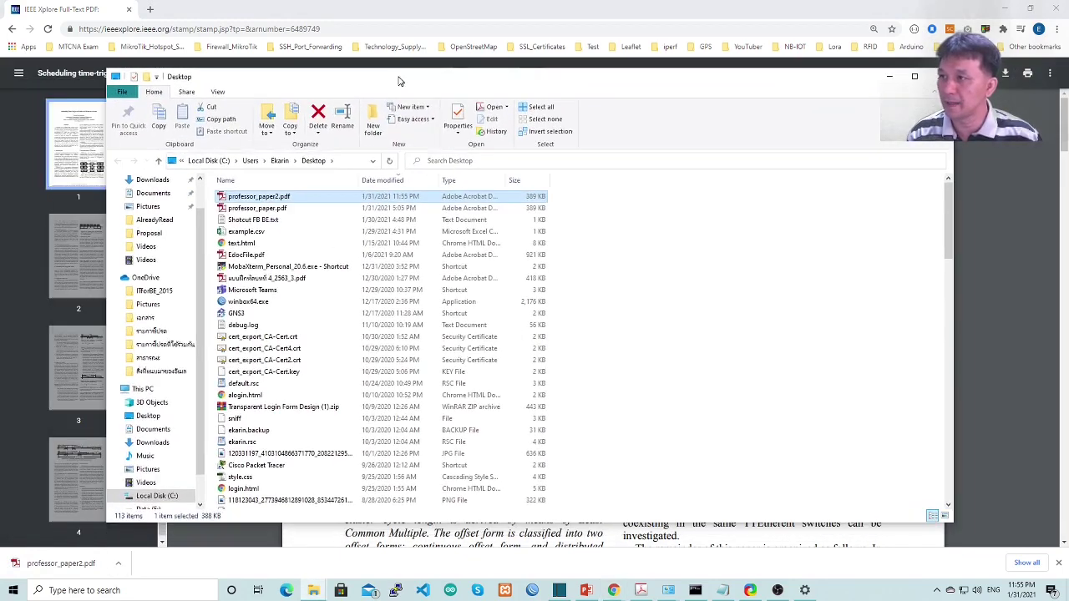
pyautogui.doubleClick(260, 201)
pyautogui.scroll(-5, 440, 323)
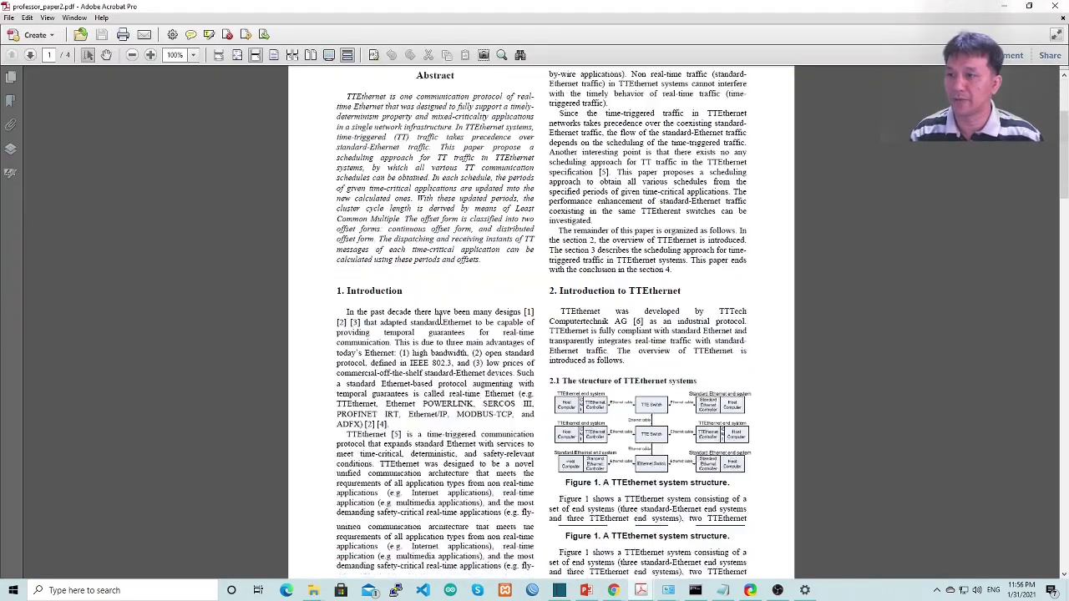
pyautogui.scroll(-15, 440, 323)
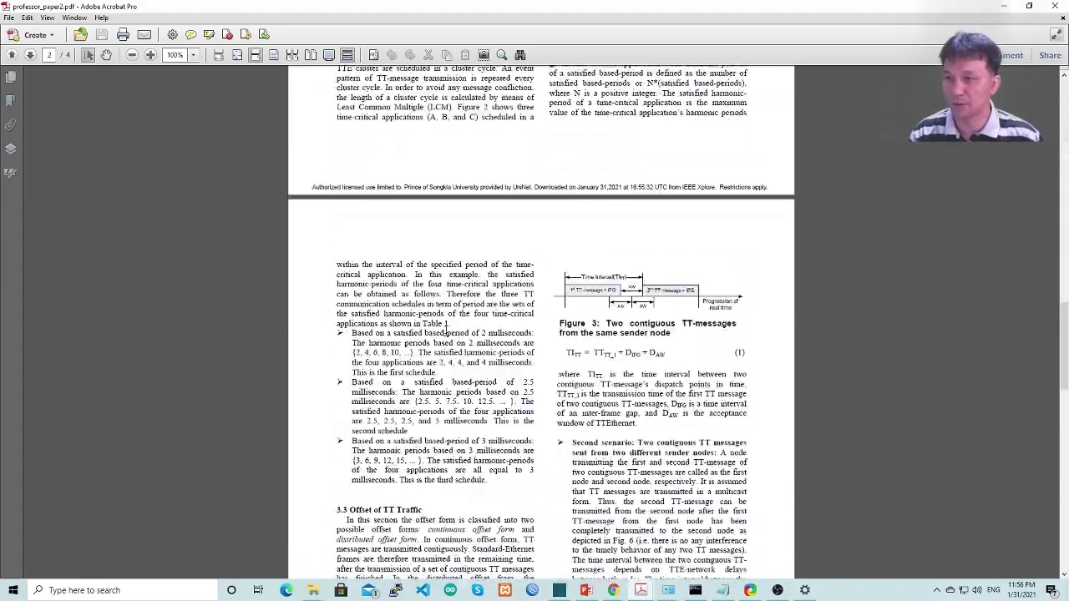
pyautogui.hotkey('alt', 'Tab')
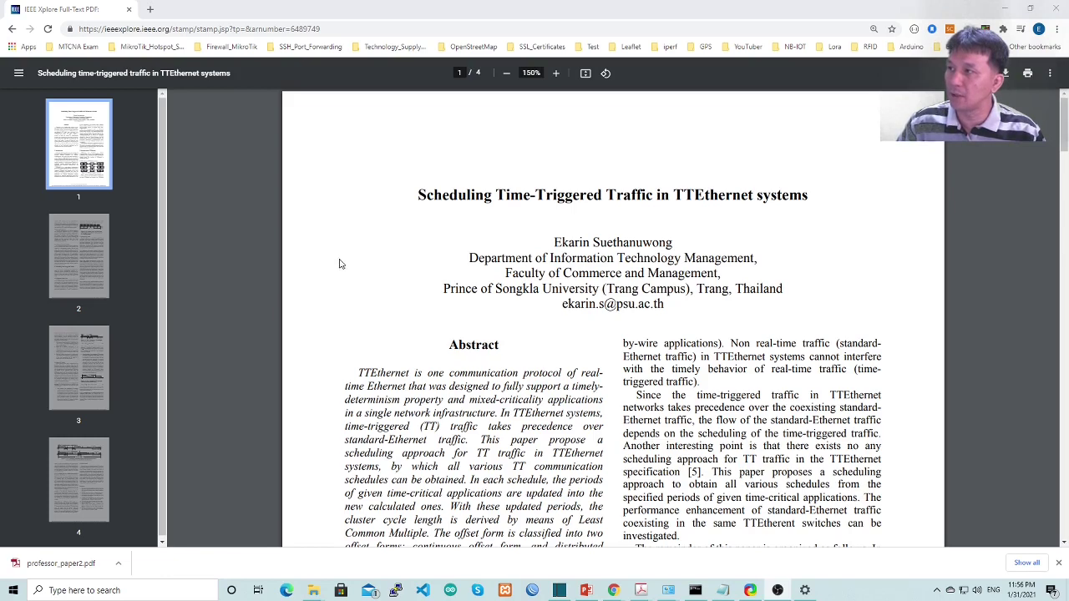
# Return to the TTEthernet scheduling article page, scroll back to its top, and show the network list
pyautogui.click(12, 29)
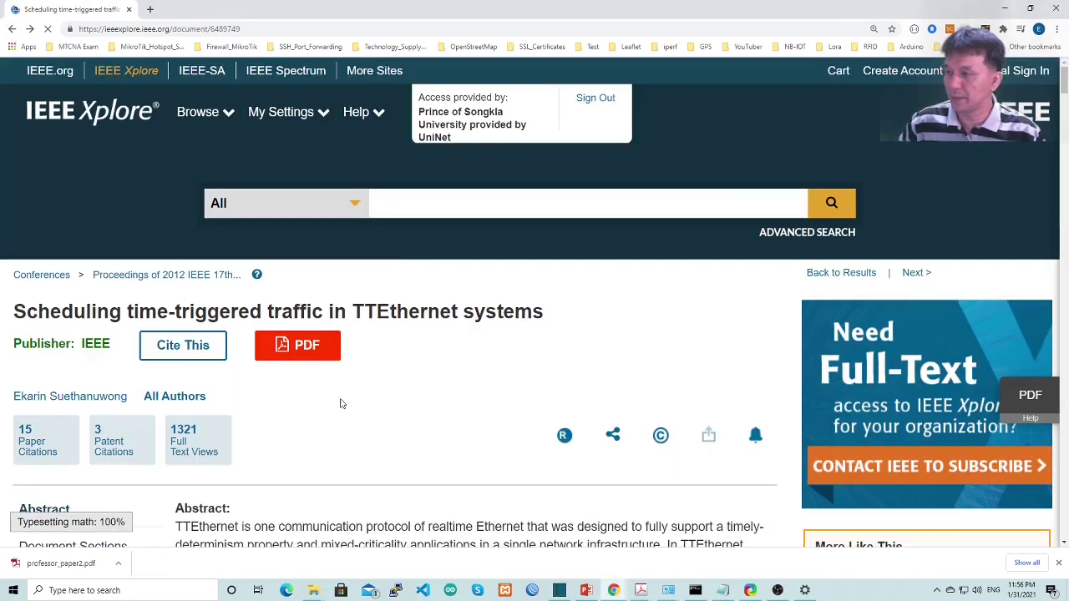
pyautogui.scroll(-4, 341, 404)
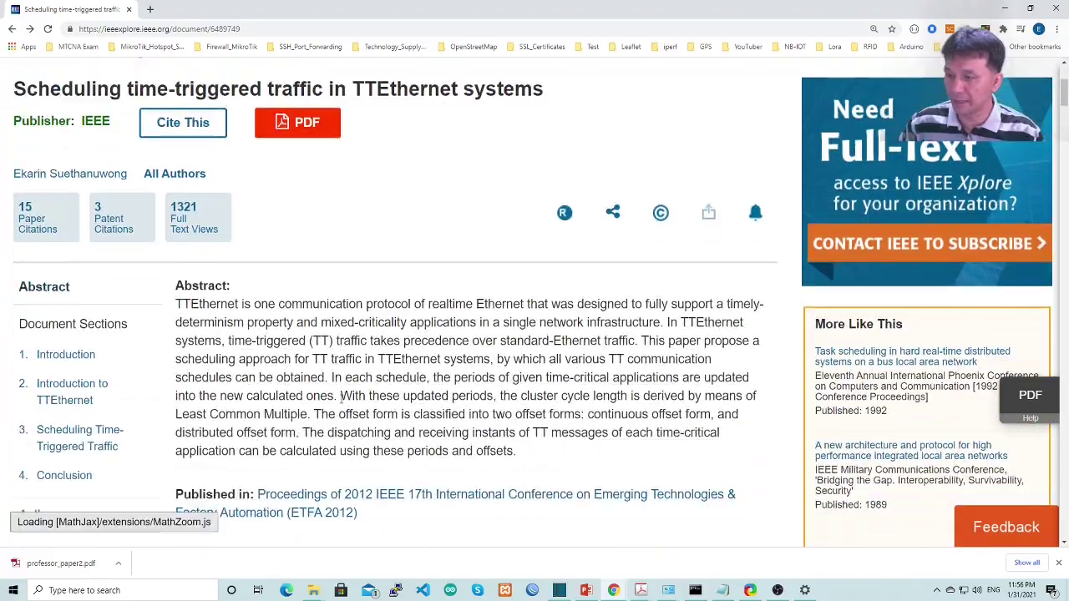
pyautogui.scroll(-3, 340, 403)
pyautogui.scroll(-4, 341, 401)
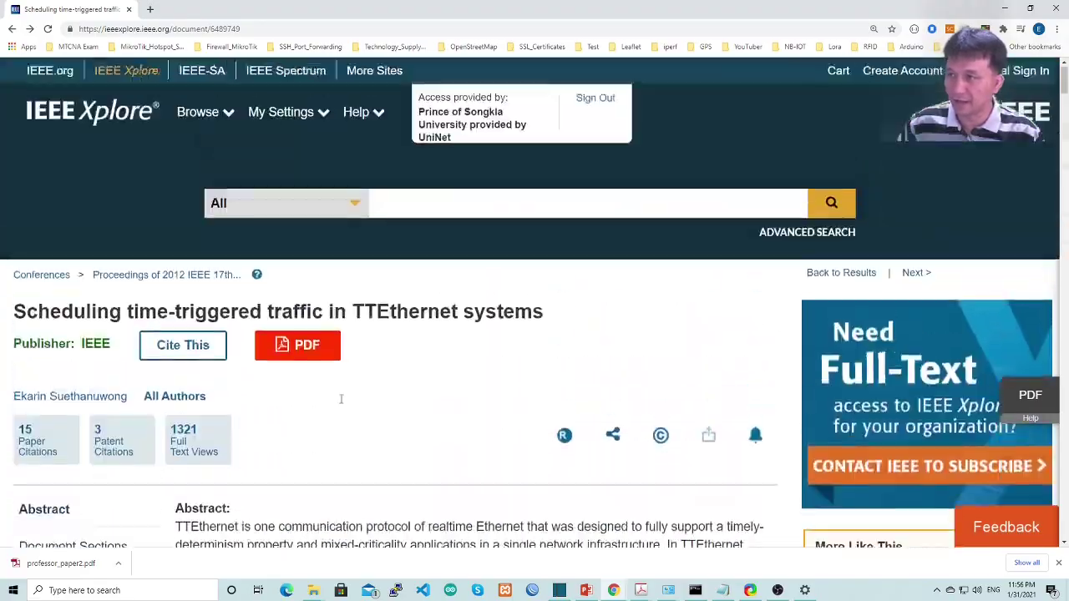
pyautogui.scroll(-15, 340, 404)
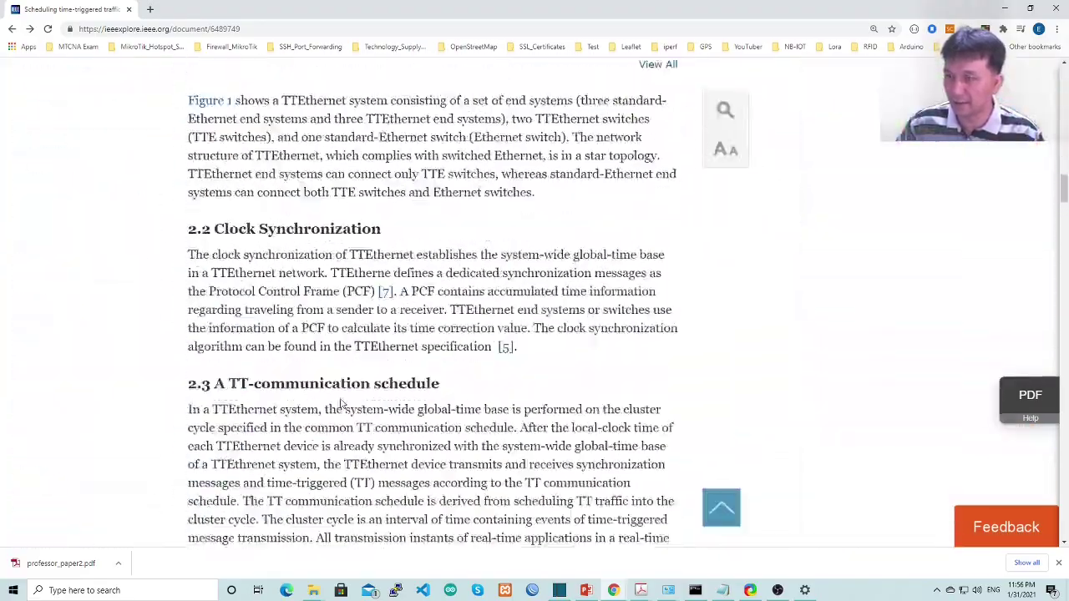
pyautogui.scroll(3, 340, 404)
pyautogui.scroll(20, 340, 405)
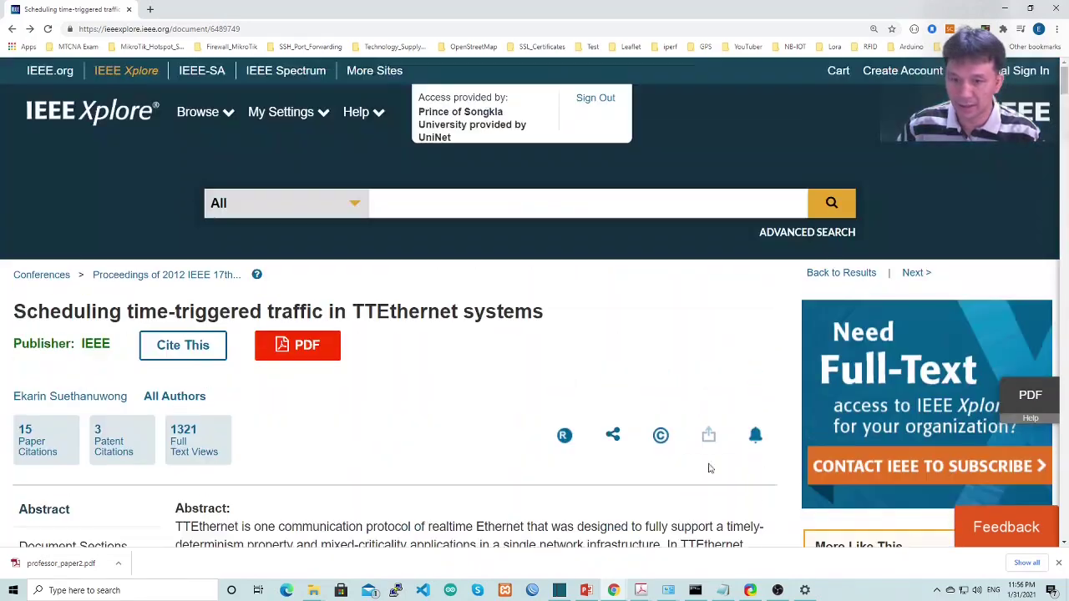
pyautogui.click(964, 590)
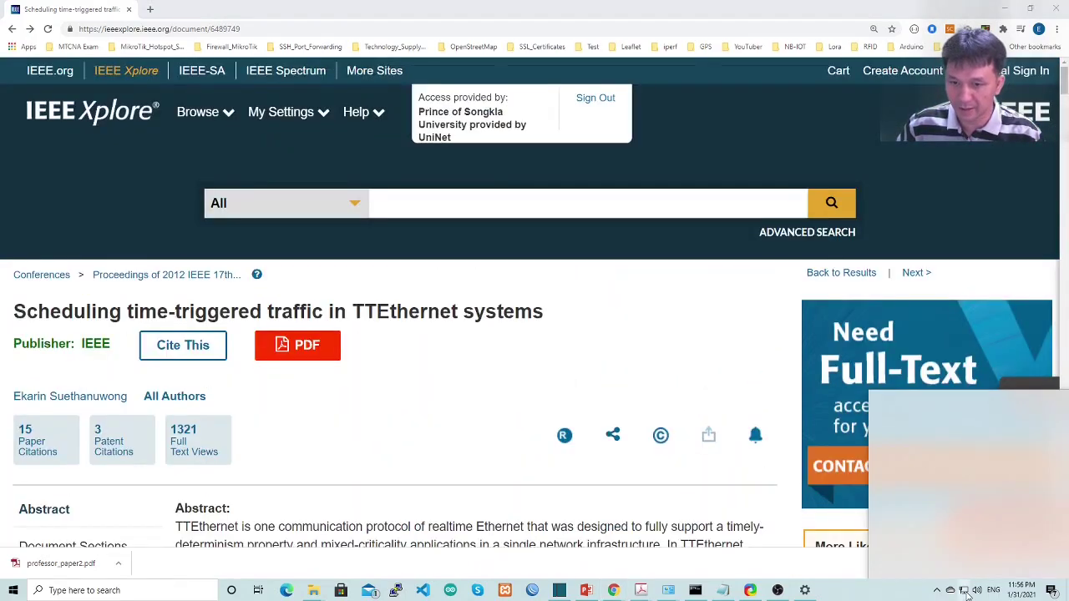
# Disconnect the L2TP IPsec VPN, reload the article, and highlight the institution providing access
pyautogui.click(964, 482)
pyautogui.click(1020, 479)
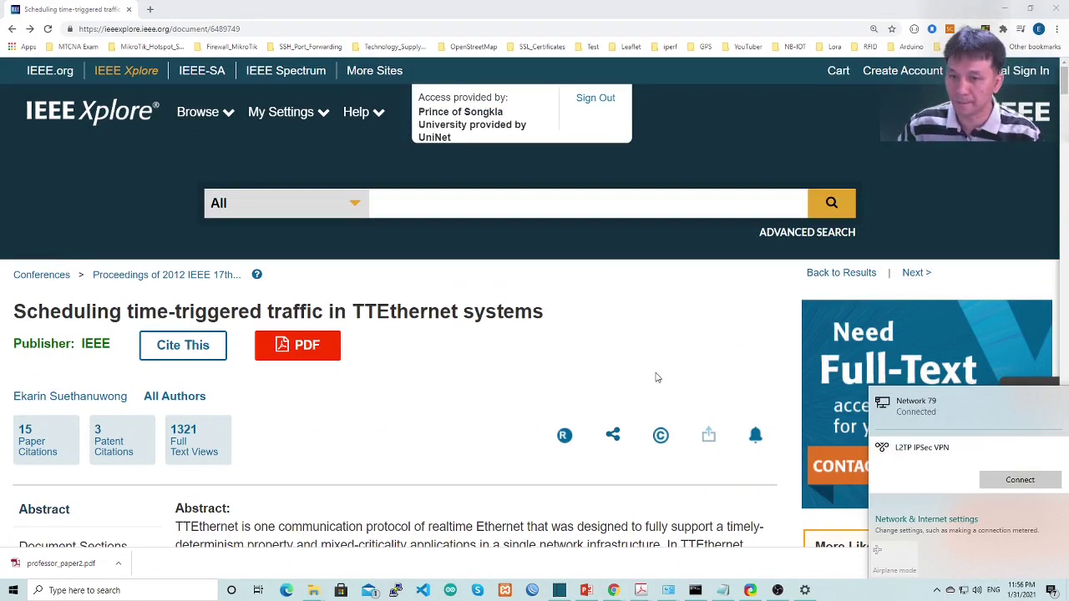
pyautogui.click(675, 368)
pyautogui.click(50, 29)
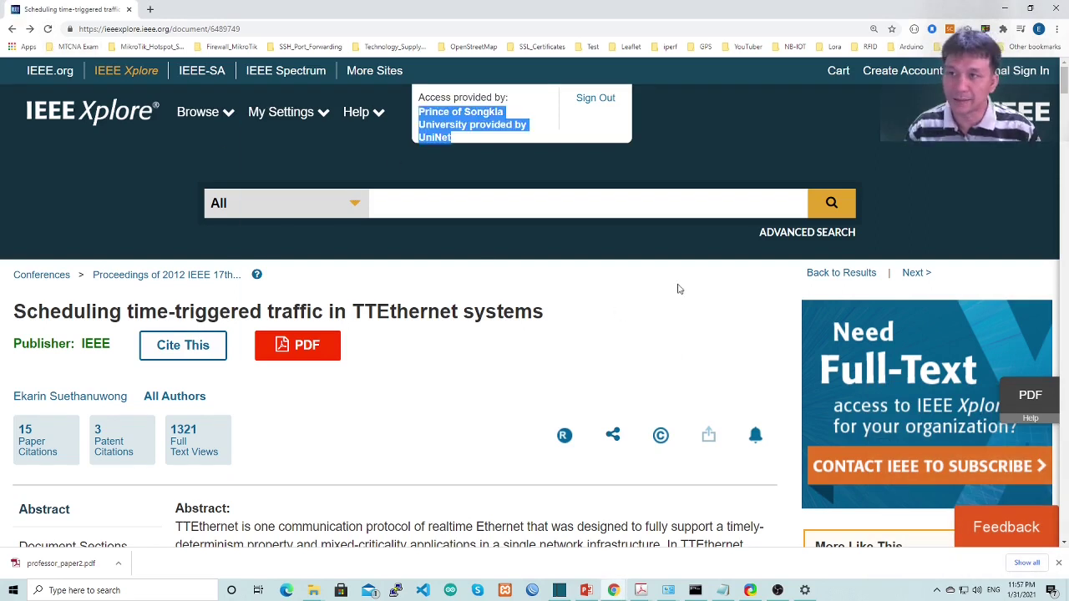
pyautogui.moveTo(458, 142); pyautogui.dragTo(418, 111)
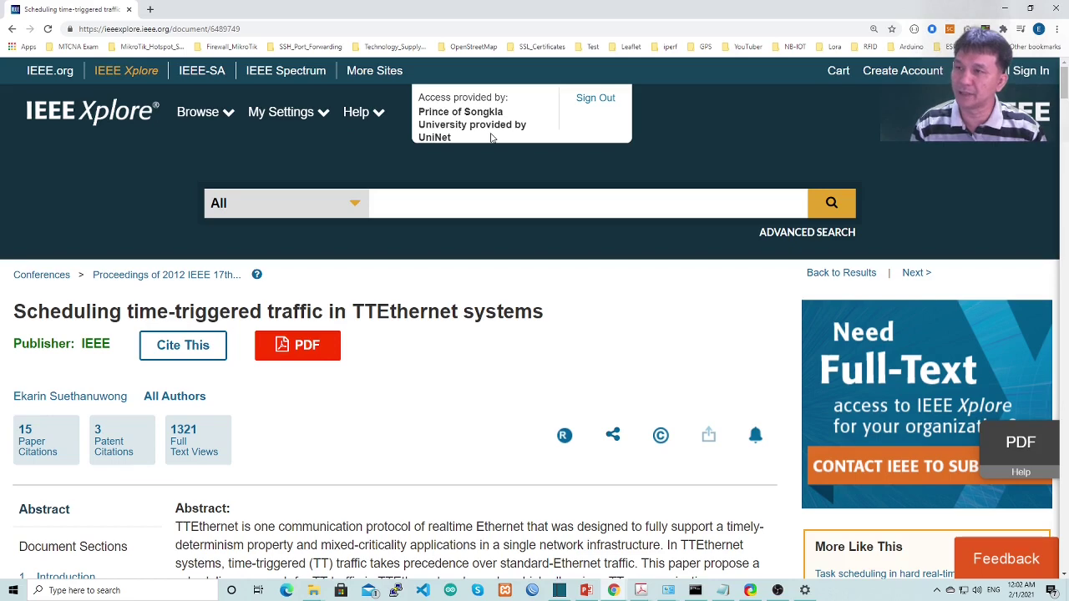
# Sign out of the university's institutional access, then select the L2TP IPsec VPN in the network list
pyautogui.click(594, 99)
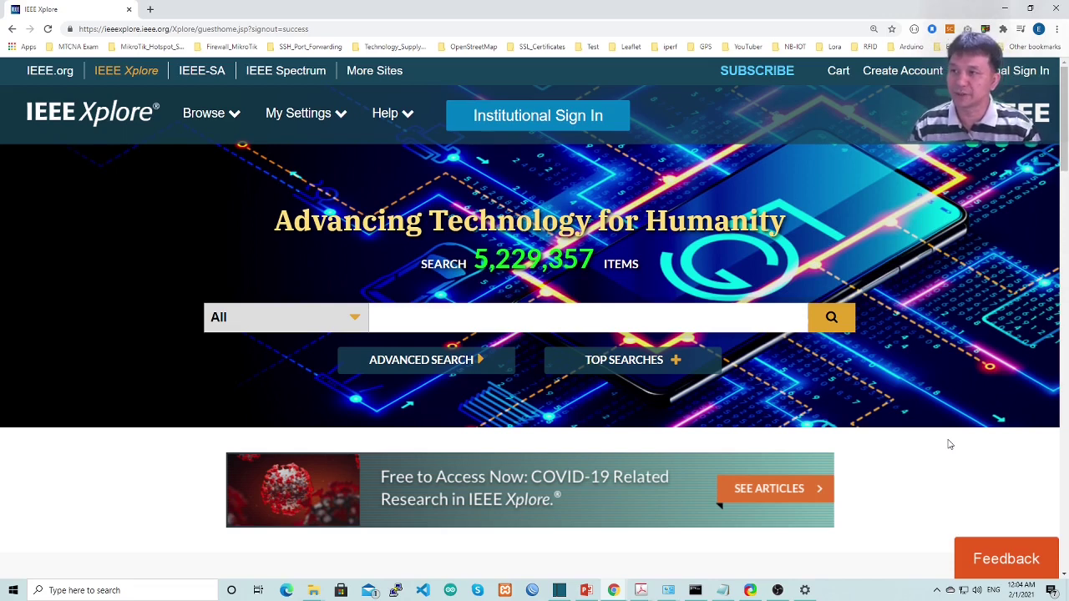
pyautogui.click(963, 590)
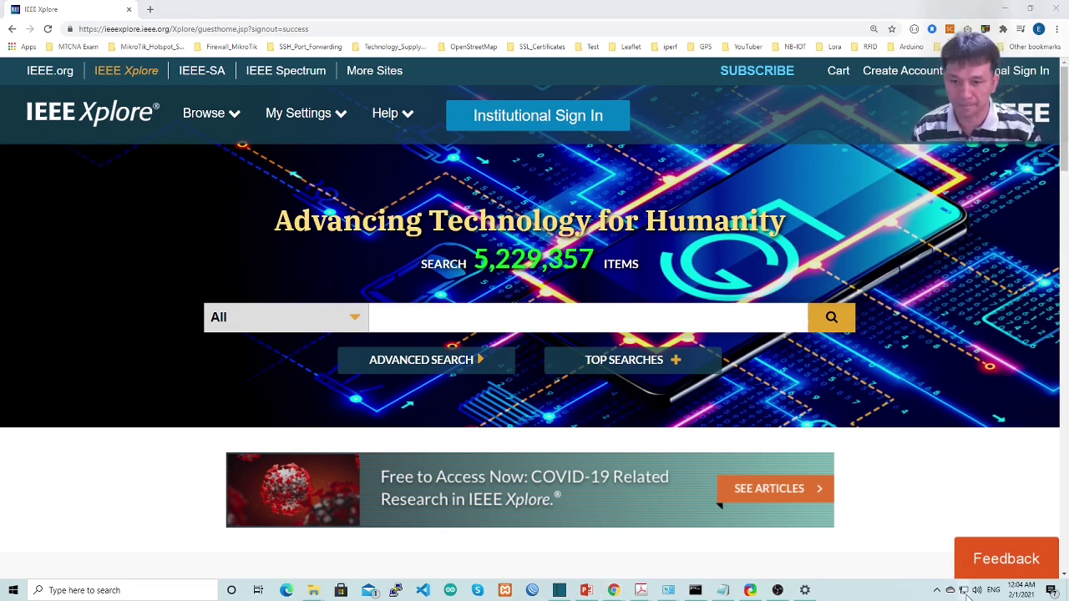
pyautogui.click(939, 466)
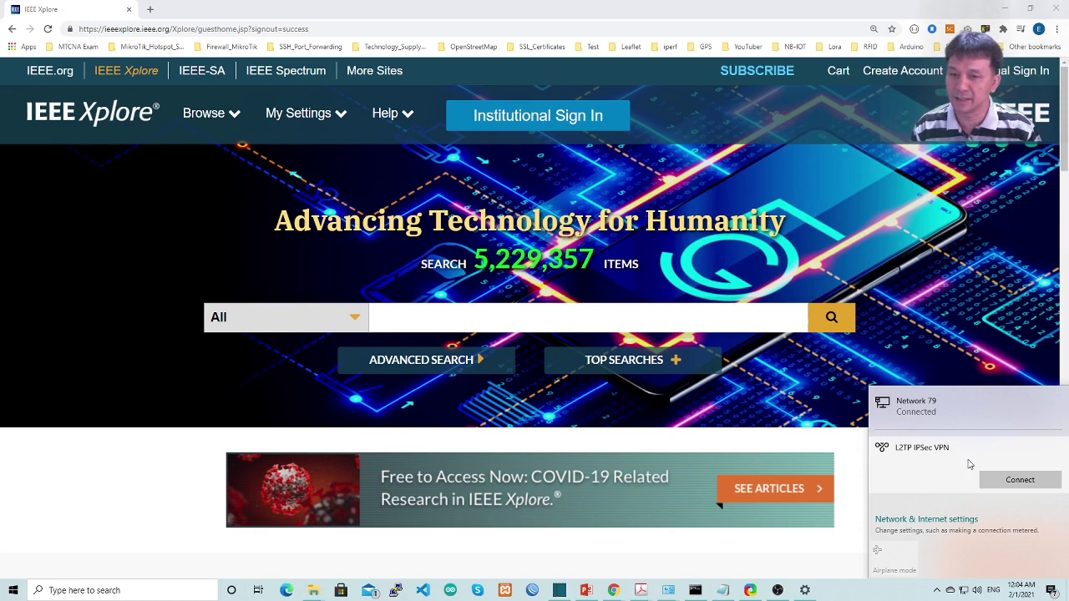
# Reconnect the L2TP IPsec VPN and reload IEEE Xplore to restore Prince of Songkla University access
pyautogui.click(1004, 482)
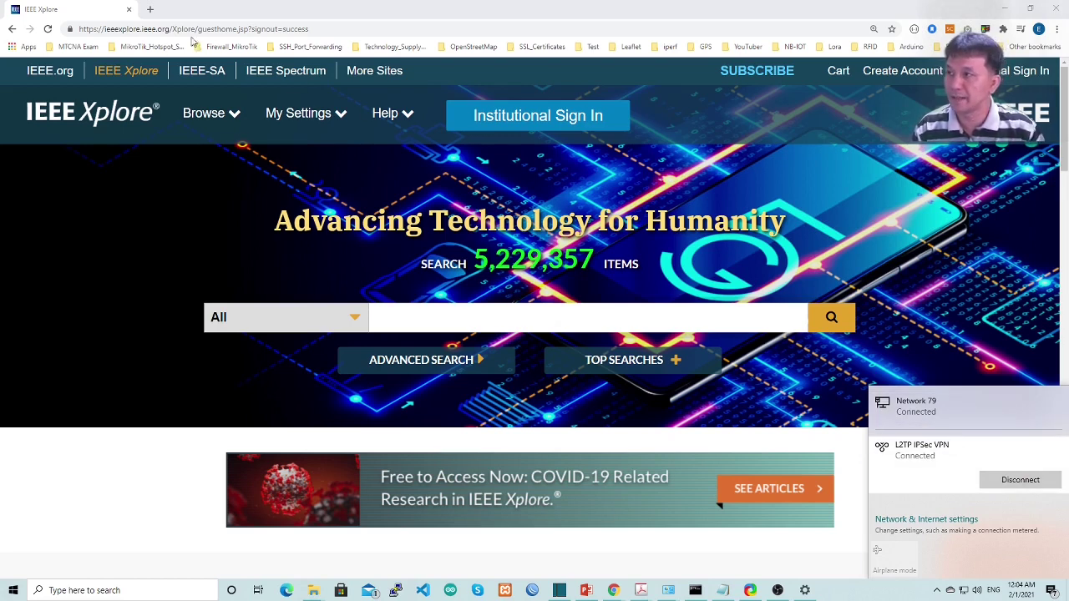
pyautogui.click(48, 28)
pyautogui.moveTo(209, 114)
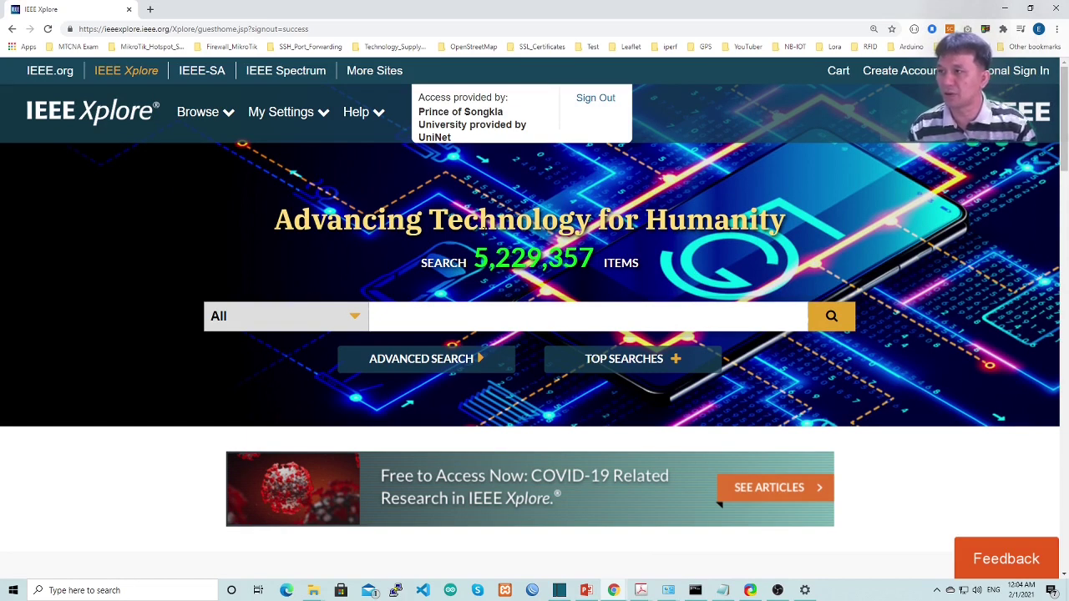
# Search IEEE Xplore for the author's name and scroll through the three conference paper results
pyautogui.click(461, 319)
pyautogui.write('E')
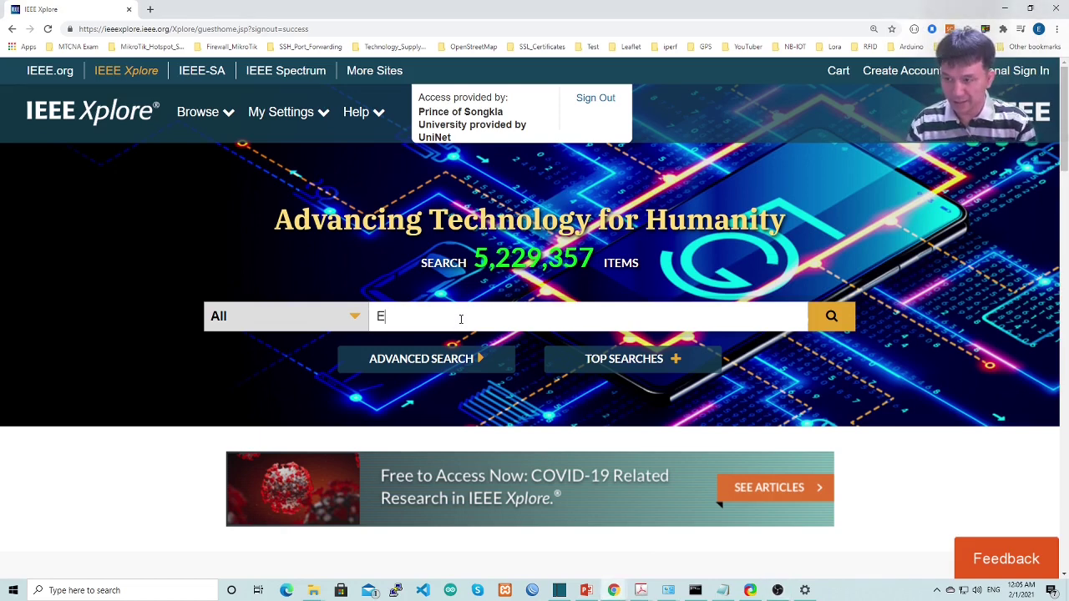
pyautogui.write('karin ')
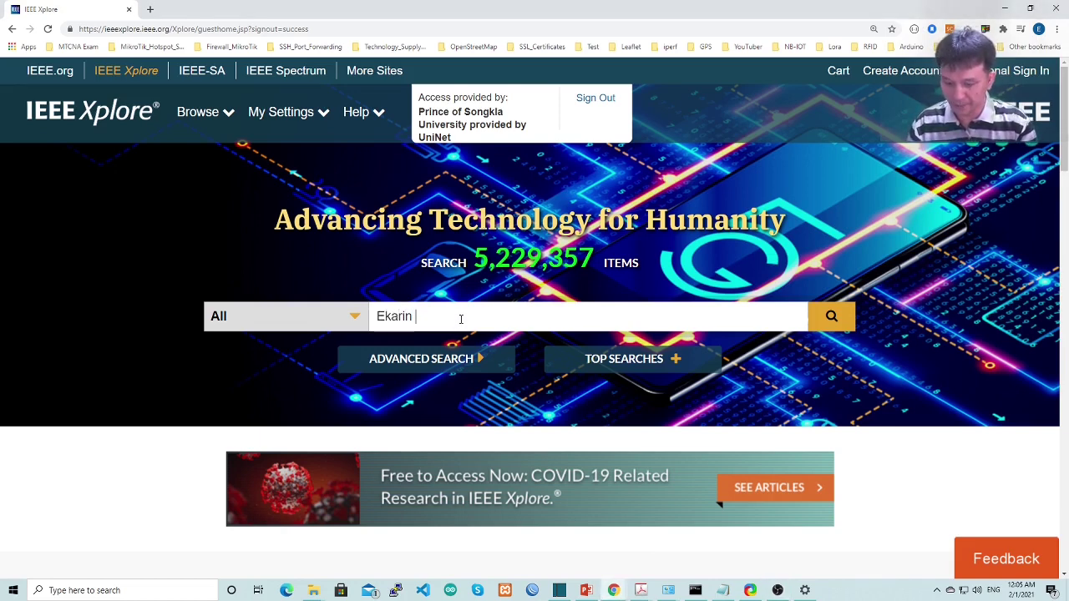
pyautogui.write('Suethanuwong')
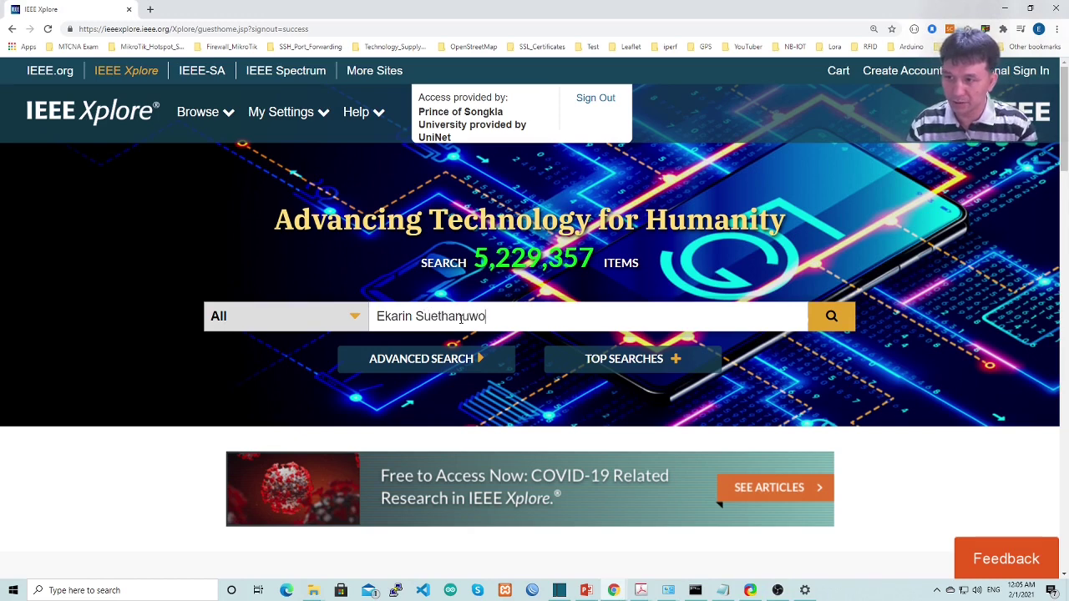
pyautogui.click(831, 318)
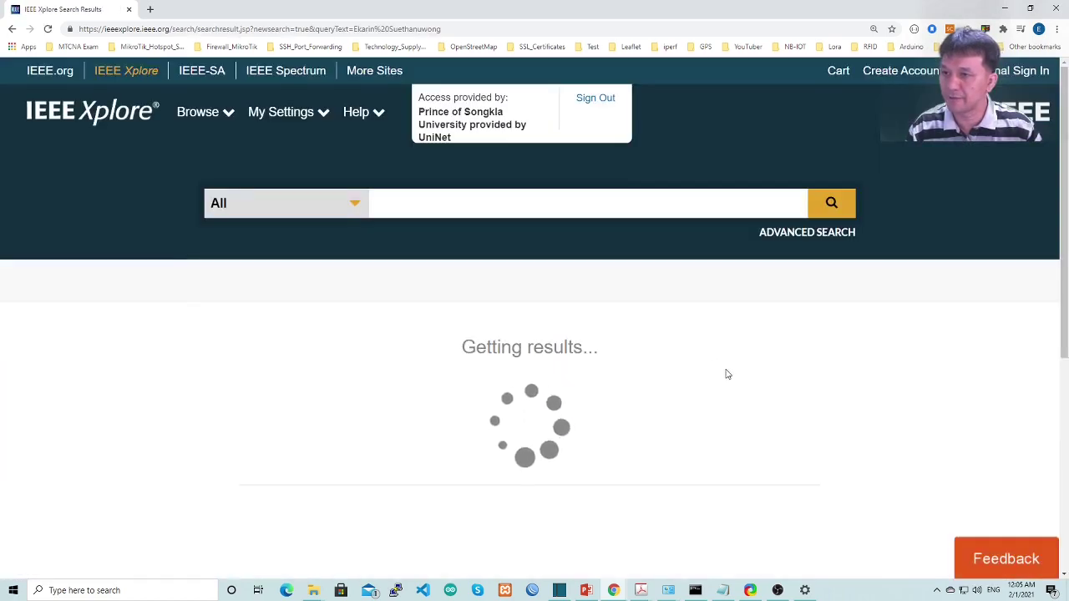
pyautogui.scroll(-3, 727, 374)
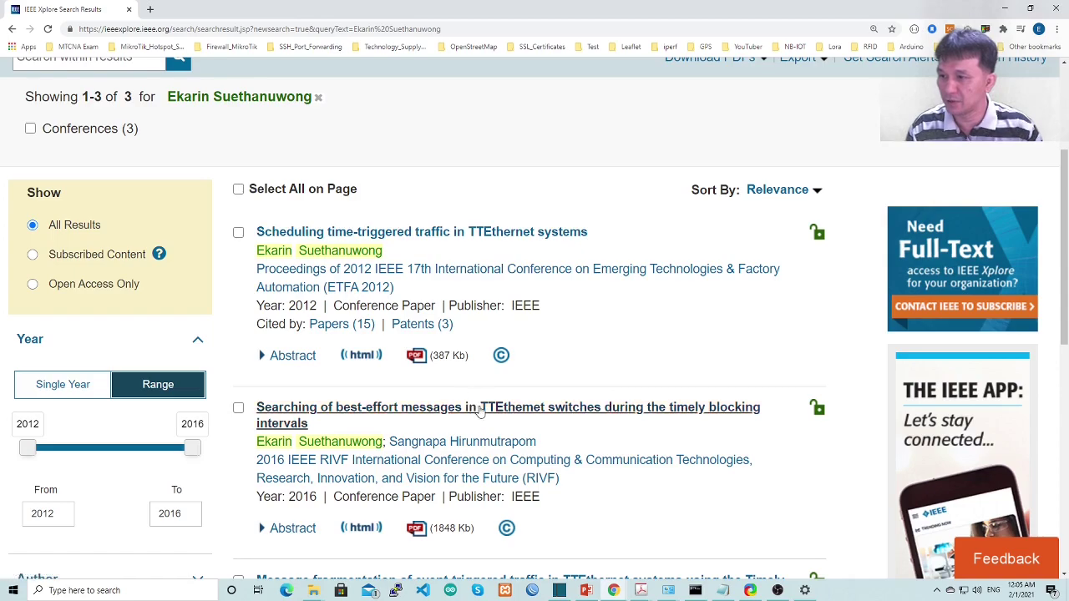
pyautogui.scroll(-4, 468, 397)
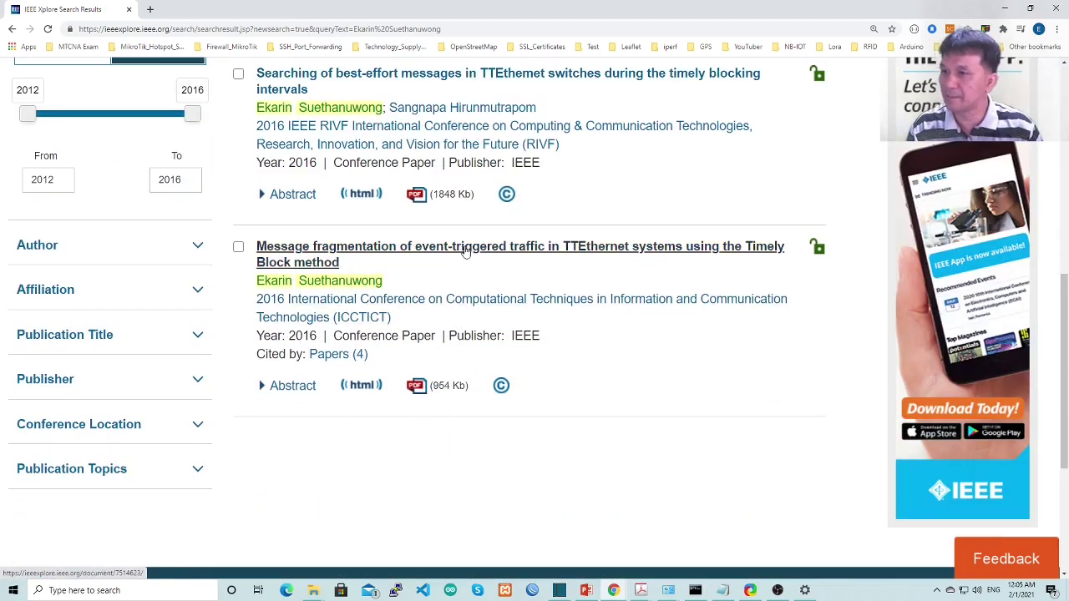
# Open the Timely Block message fragmentation paper, confirm the VPN is connected, and read its full text
pyautogui.click(467, 246)
pyautogui.click(964, 590)
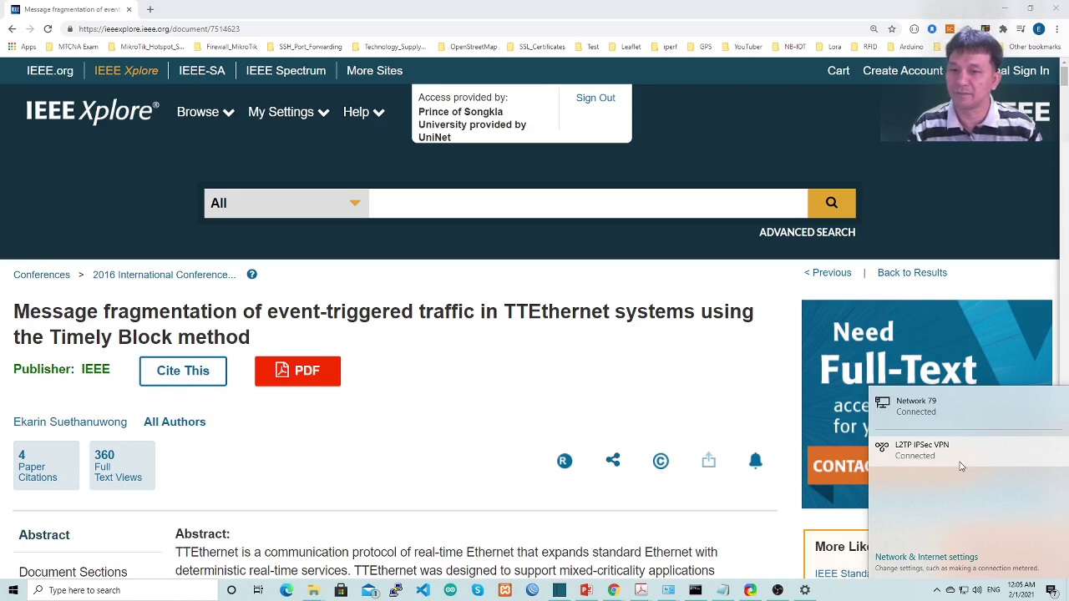
pyautogui.click(692, 405)
pyautogui.scroll(-3, 675, 391)
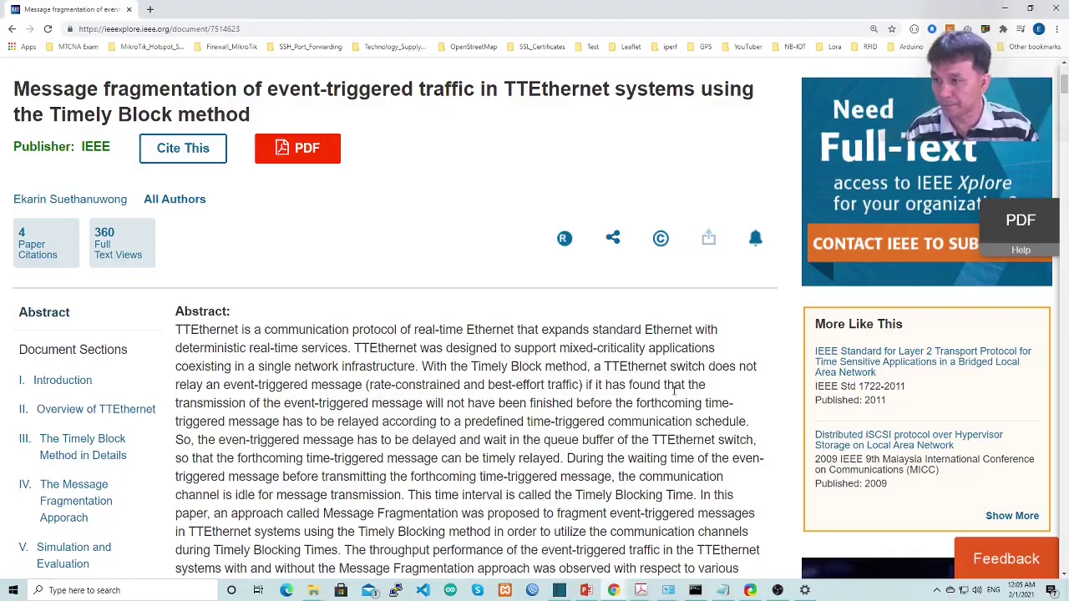
pyautogui.scroll(-15, 675, 391)
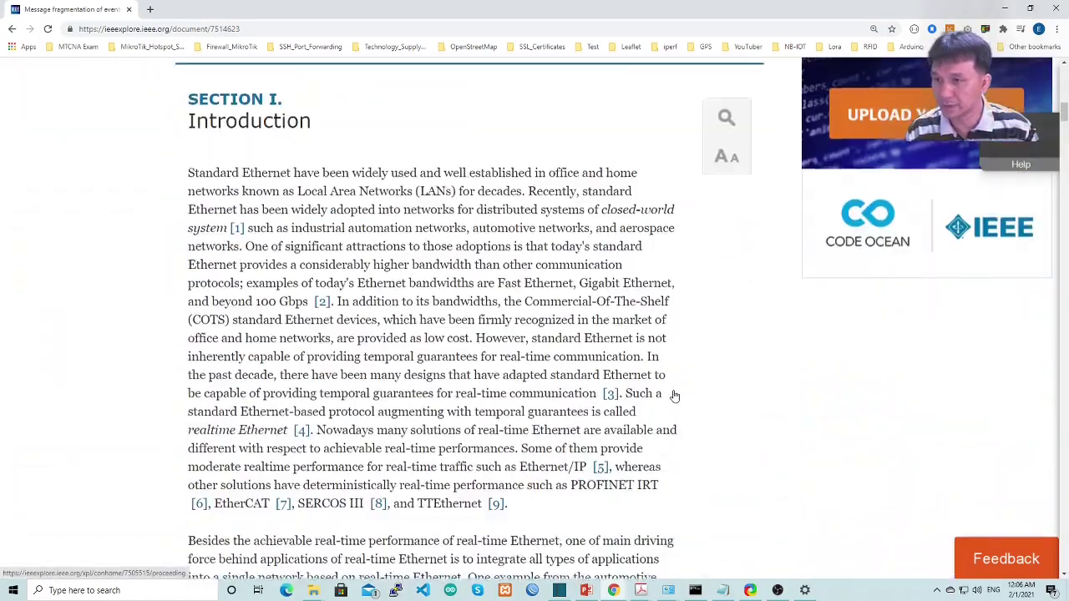
pyautogui.scroll(-10, 675, 393)
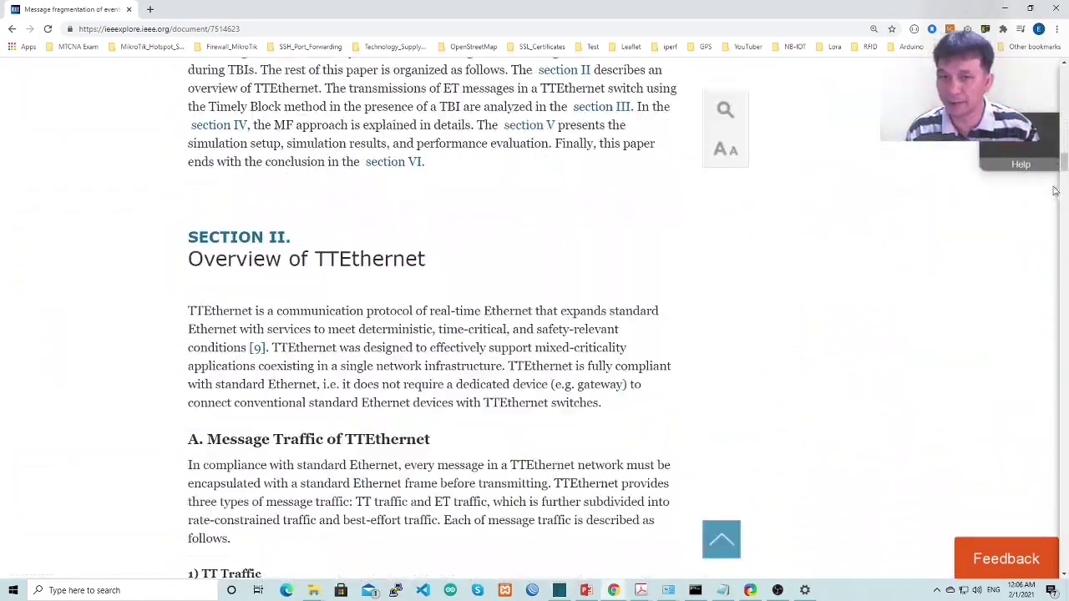
pyautogui.moveTo(1064, 171); pyautogui.dragTo(1063, 75)
# Return to the author search results and switch over to the PowerPoint slides
pyautogui.click(12, 28)
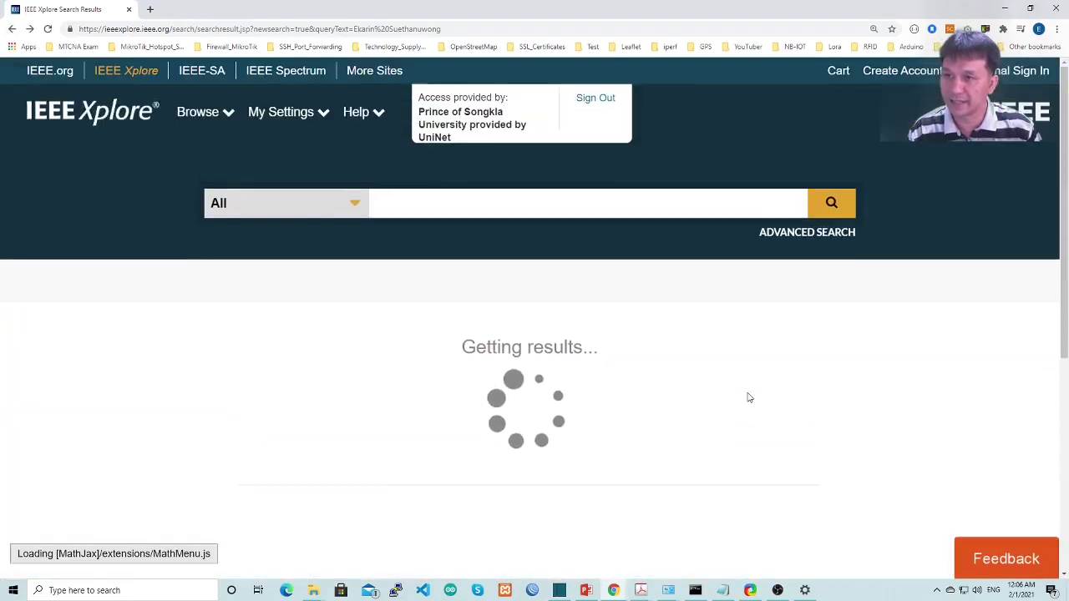
pyautogui.scroll(-4, 747, 395)
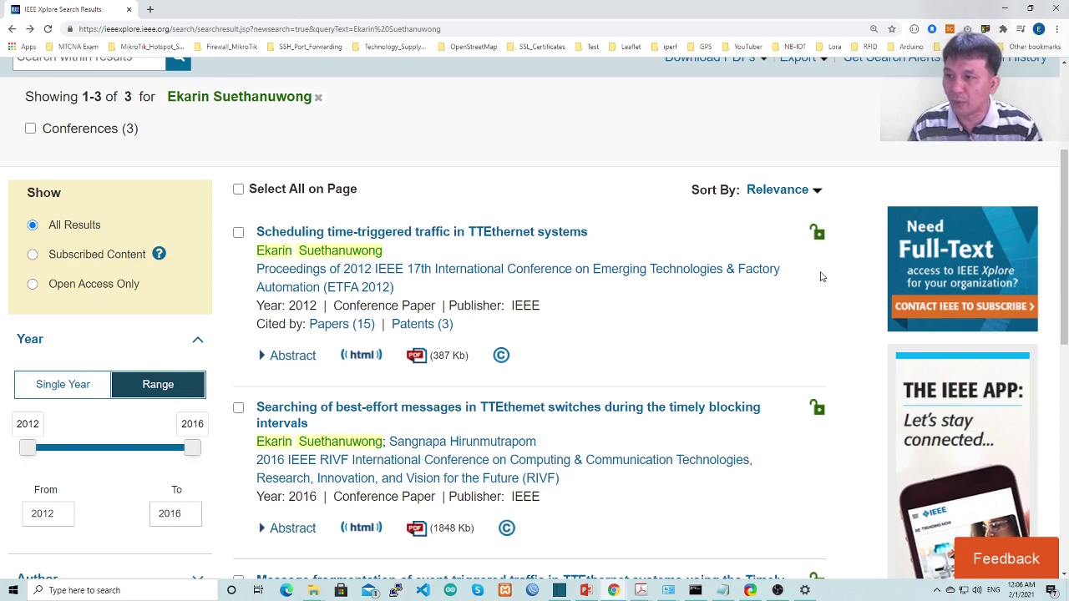
pyautogui.scroll(4, 821, 277)
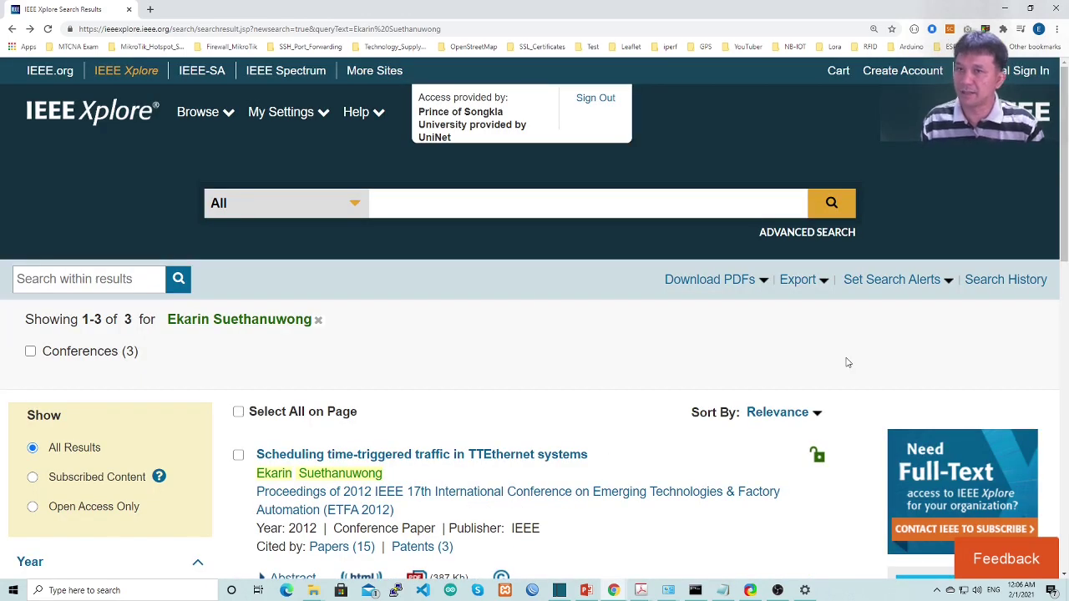
pyautogui.hotkey('alt', 'Tab')
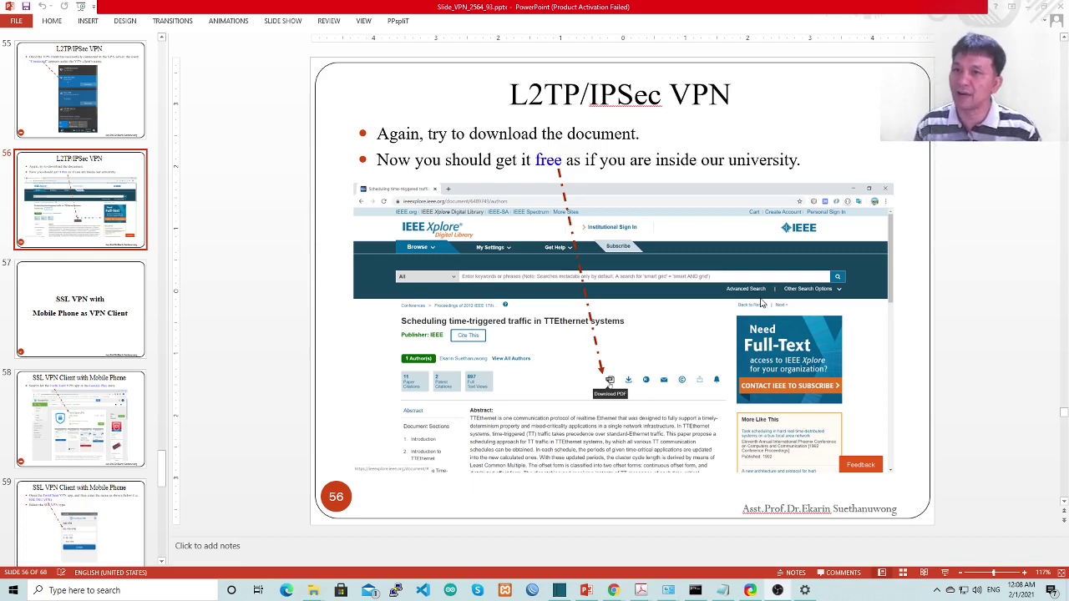
# Advance from slide 56 to slide 57, SSL VPN with Mobile Phone as VPN Client
pyautogui.press('pagedown')
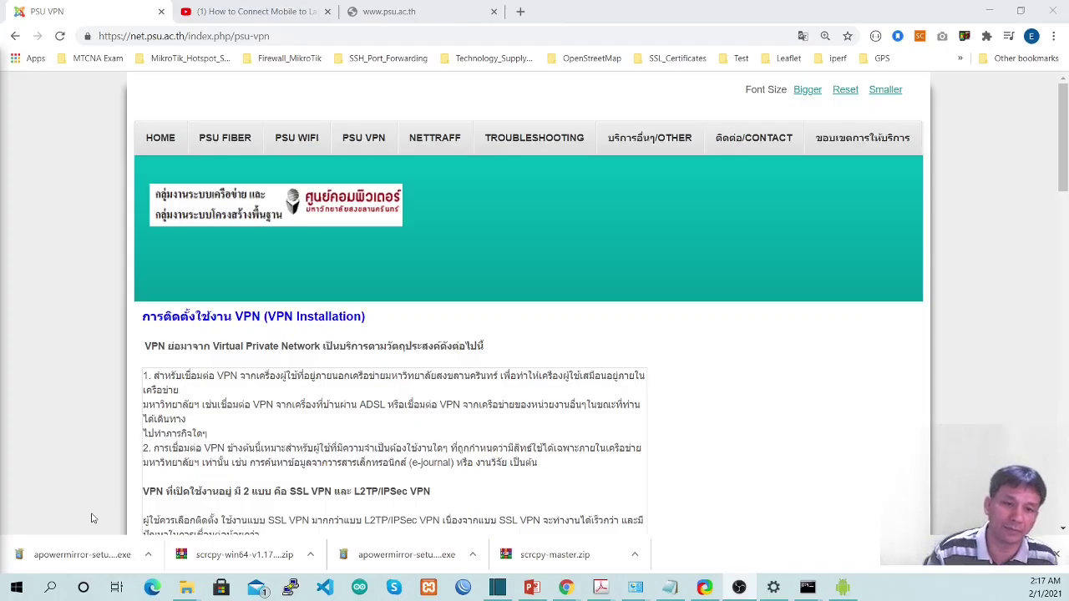
# Scroll the PSU VPN page down to the Android SSL VPN and L2TP/IPSec guide links
pyautogui.scroll(-10, 344, 418)
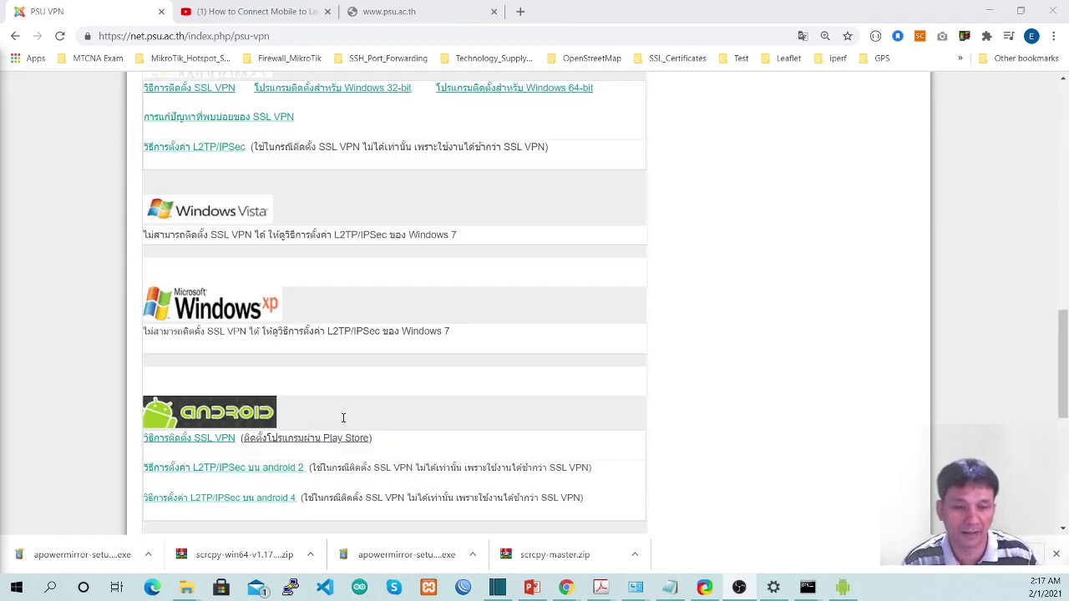
pyautogui.scroll(-3, 343, 417)
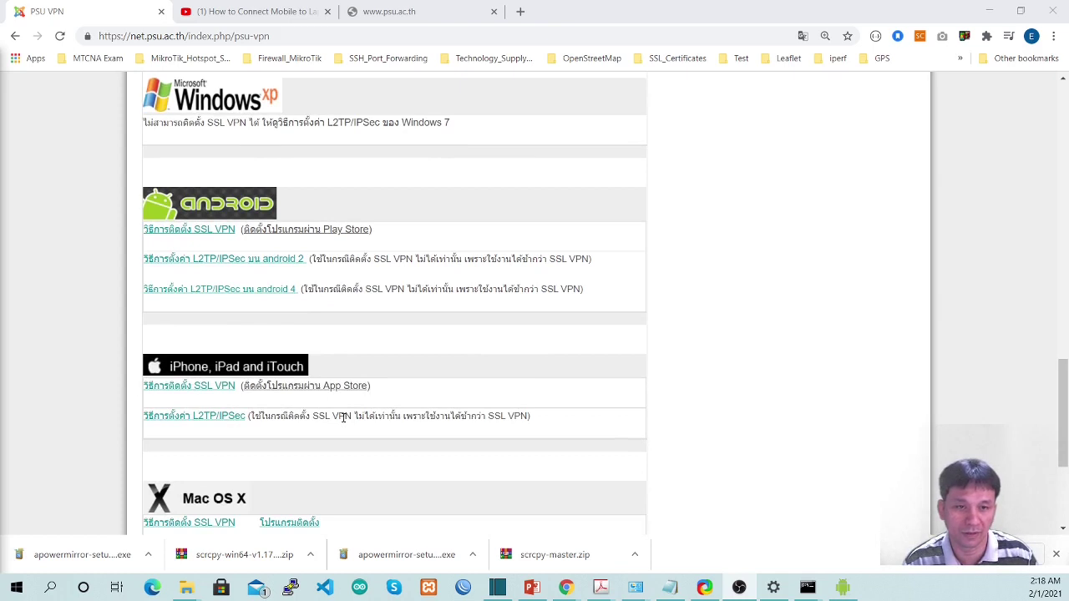
pyautogui.scroll(-1, 343, 418)
pyautogui.scroll(1, 344, 418)
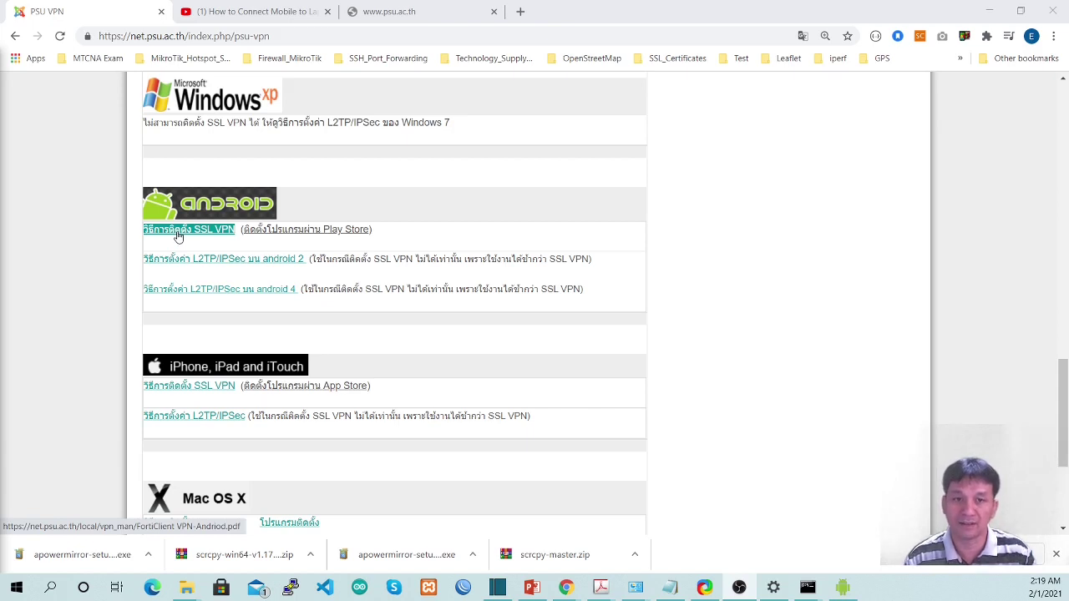
# Open the Android SSL VPN guide, FortiClient VPN-Andriod.pdf, in Chrome's PDF viewer
pyautogui.click(178, 235)
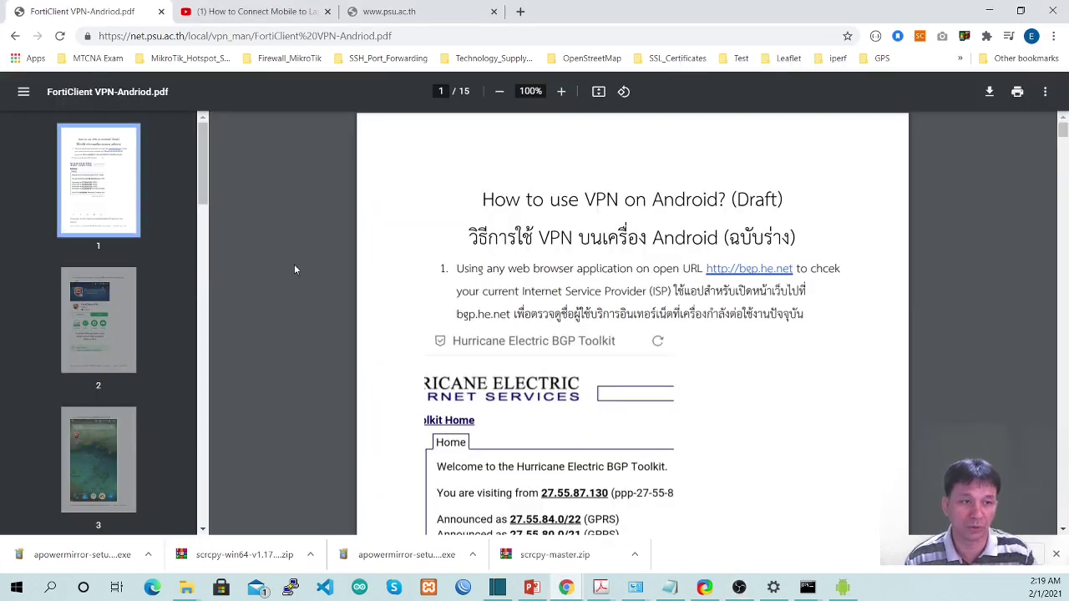